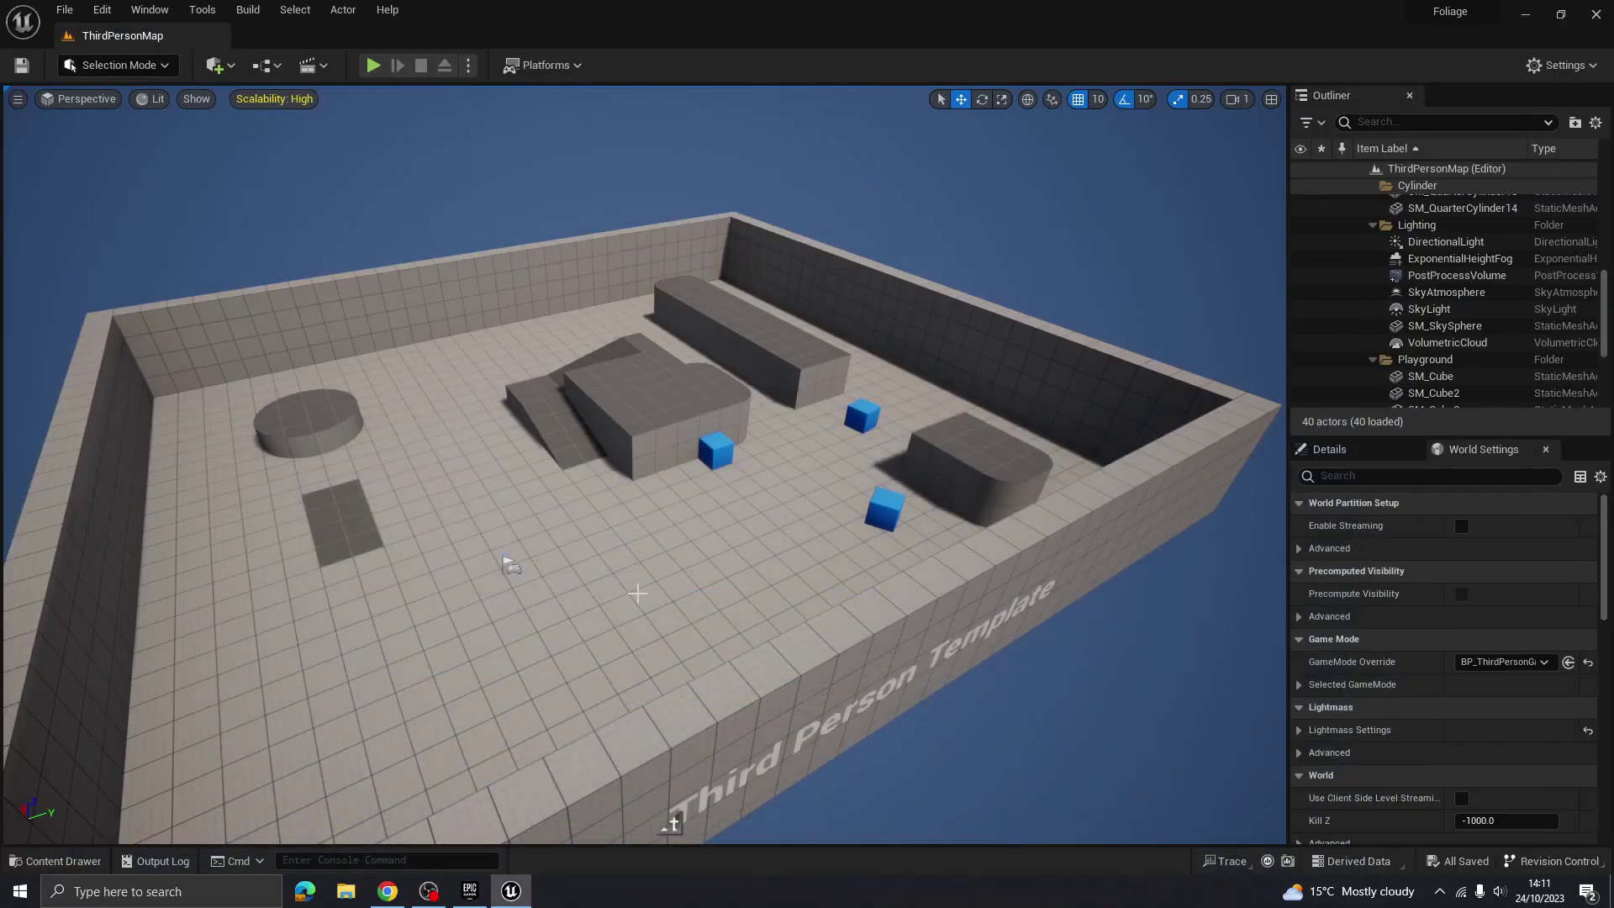
# Play-test the template level by running the character around the arena, and end the session
pyautogui.moveTo(638, 594); pyautogui.dragTo(637, 590, button='right')
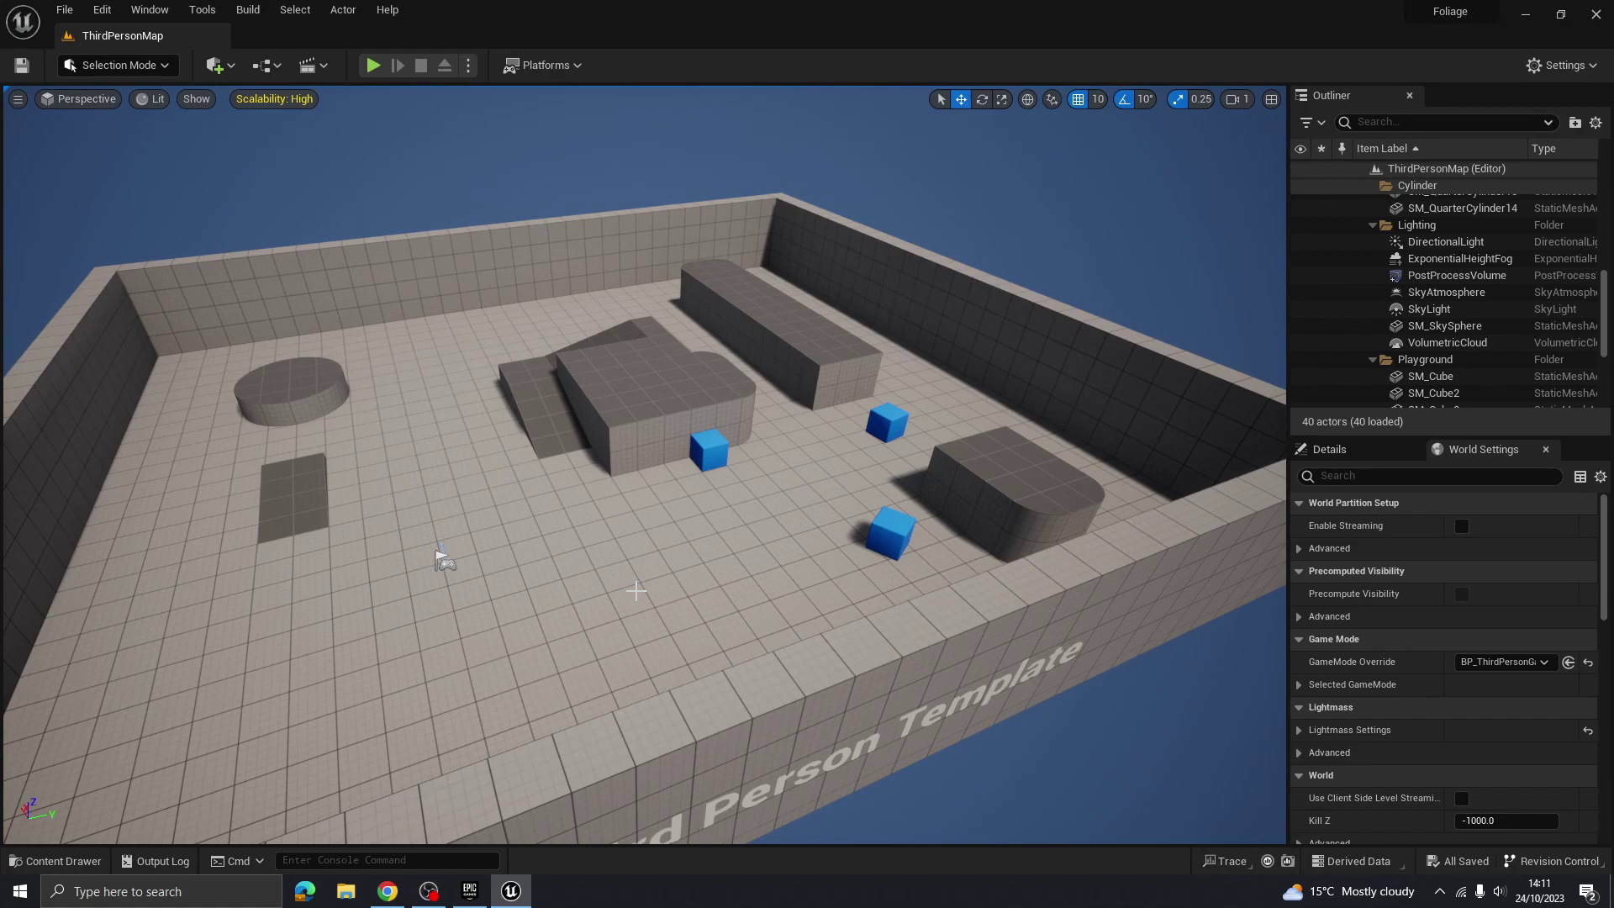
pyautogui.moveTo(743, 519); pyautogui.dragTo(783, 490, button='right')
pyautogui.press('s')
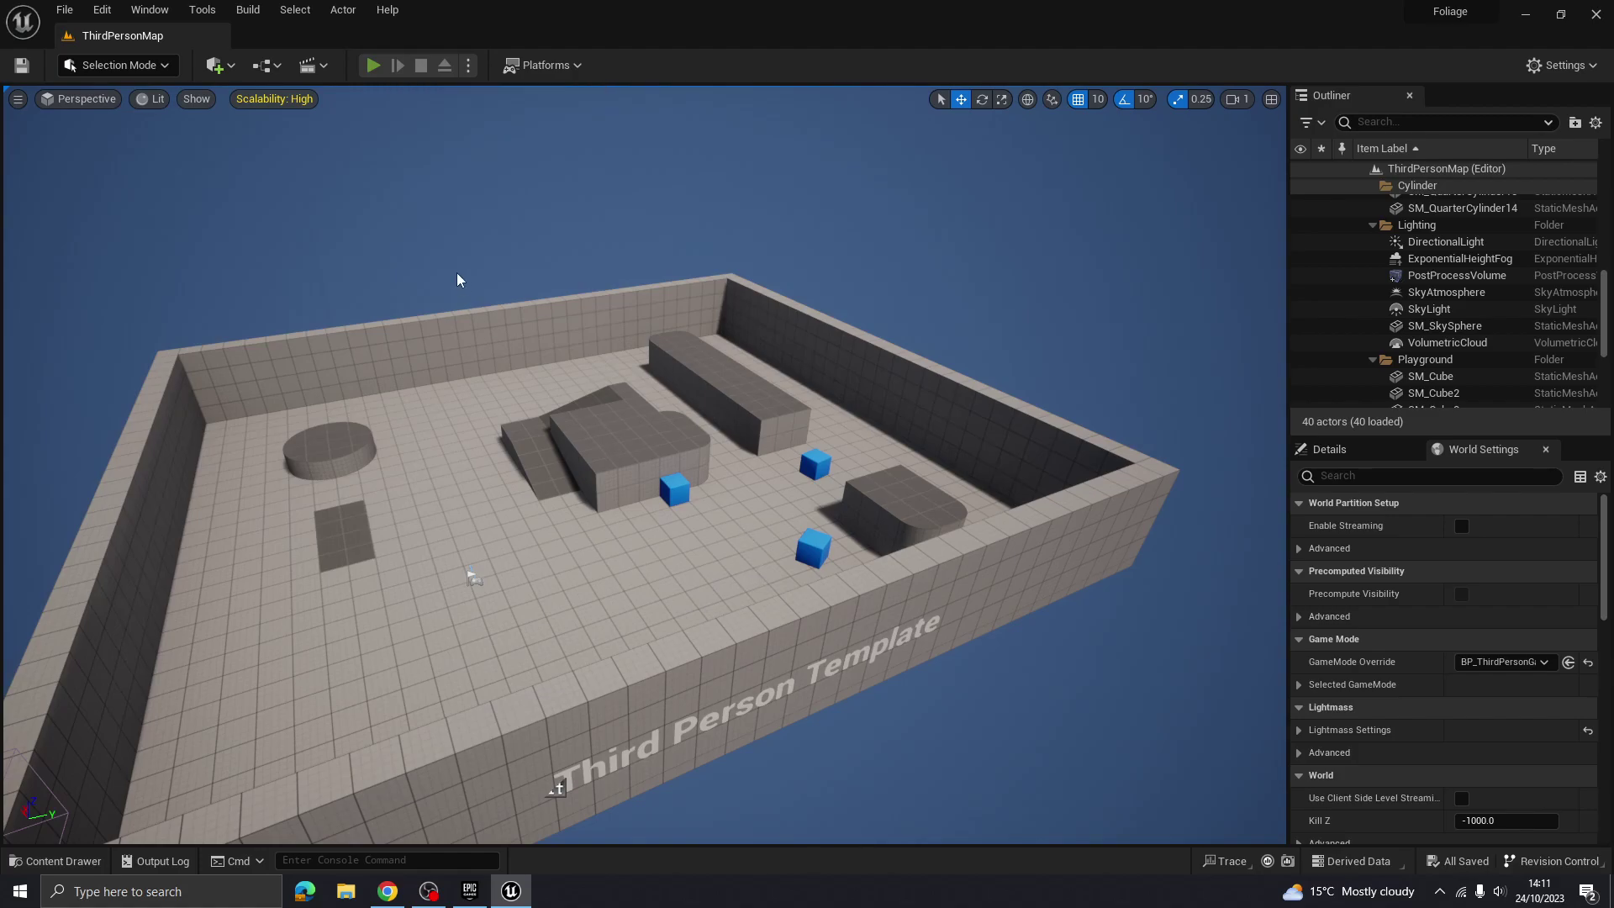
pyautogui.click(372, 65)
pyautogui.press('w')
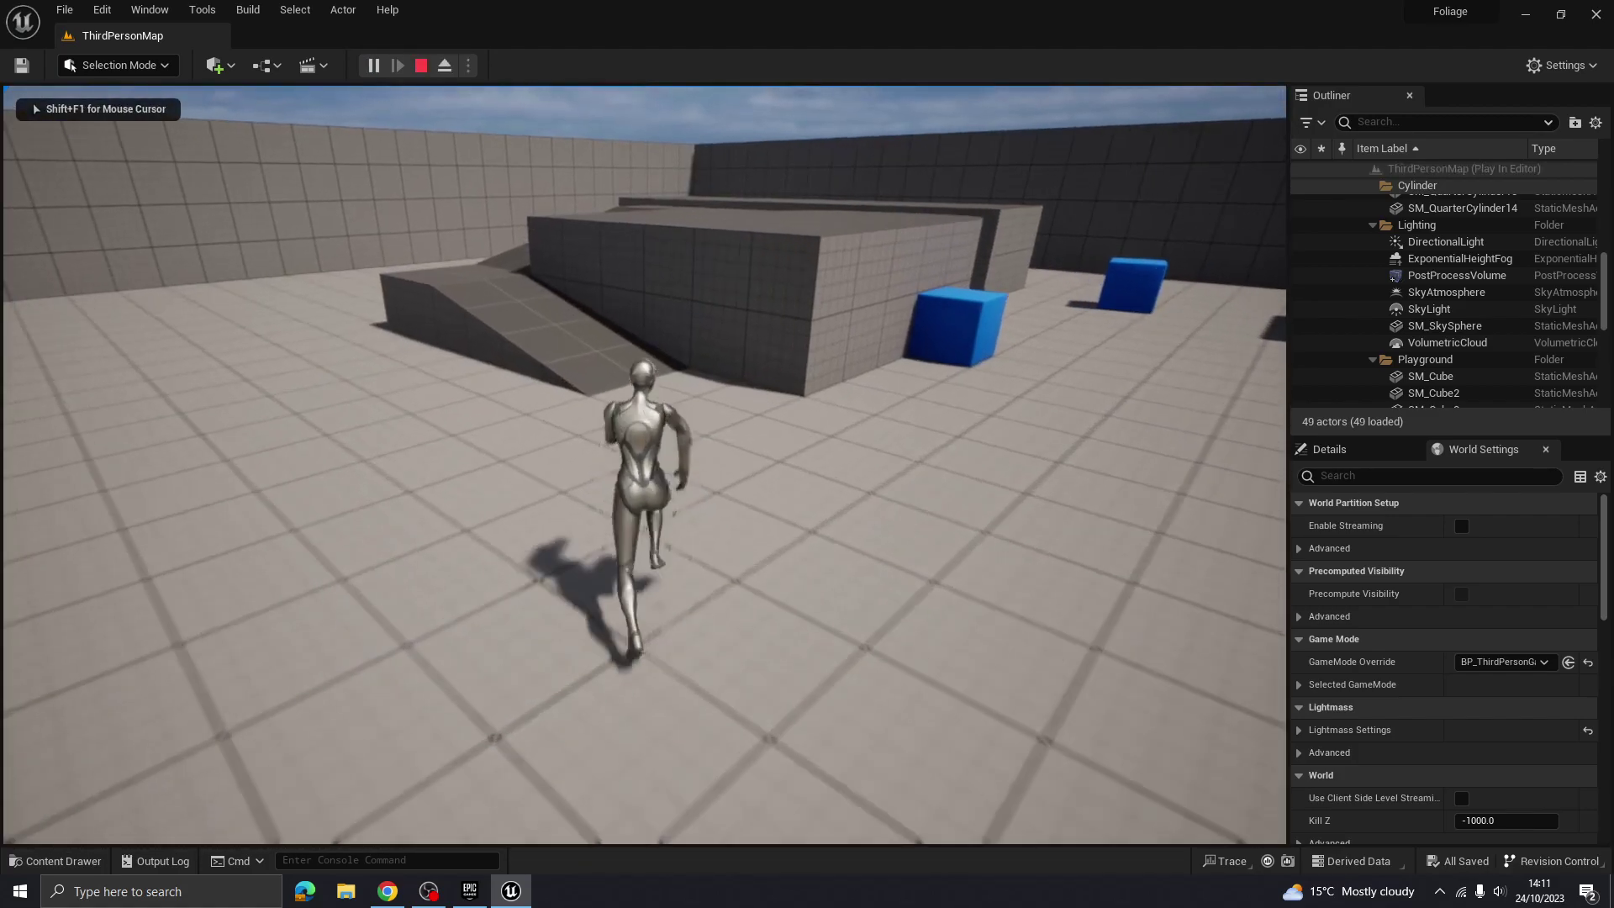
pyautogui.press('w')
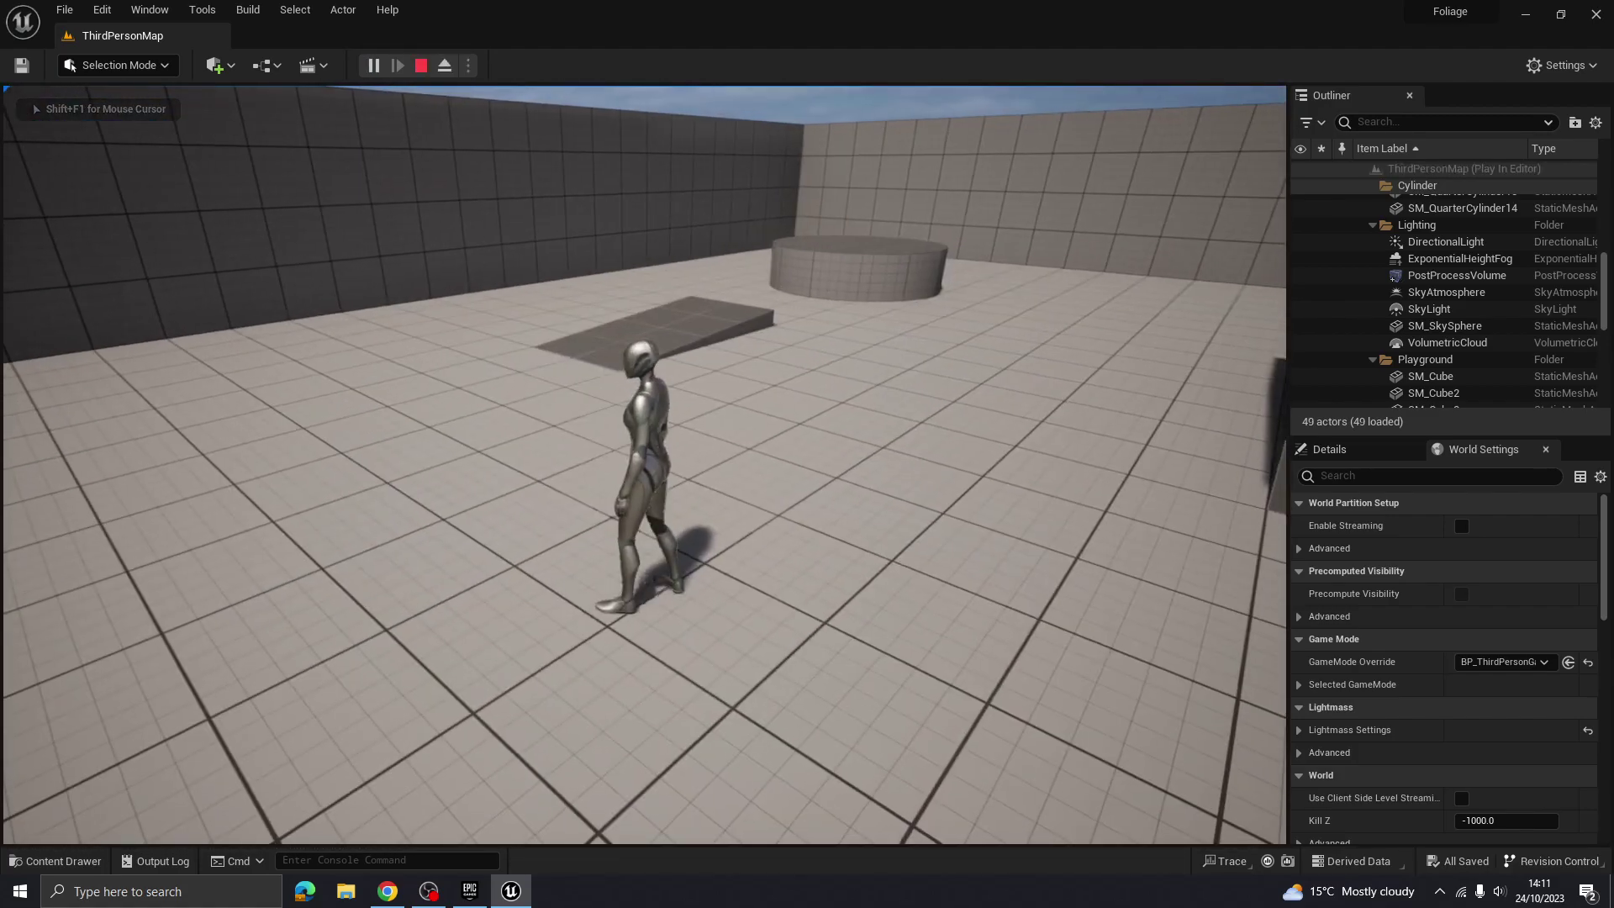
pyautogui.press('Escape')
# Delete the front wall, the "Third Person Template" text and the floor from the level
pyautogui.press('s')
pyautogui.moveTo(772, 574); pyautogui.dragTo(1002, 590, button='right')
pyautogui.click(836, 573)
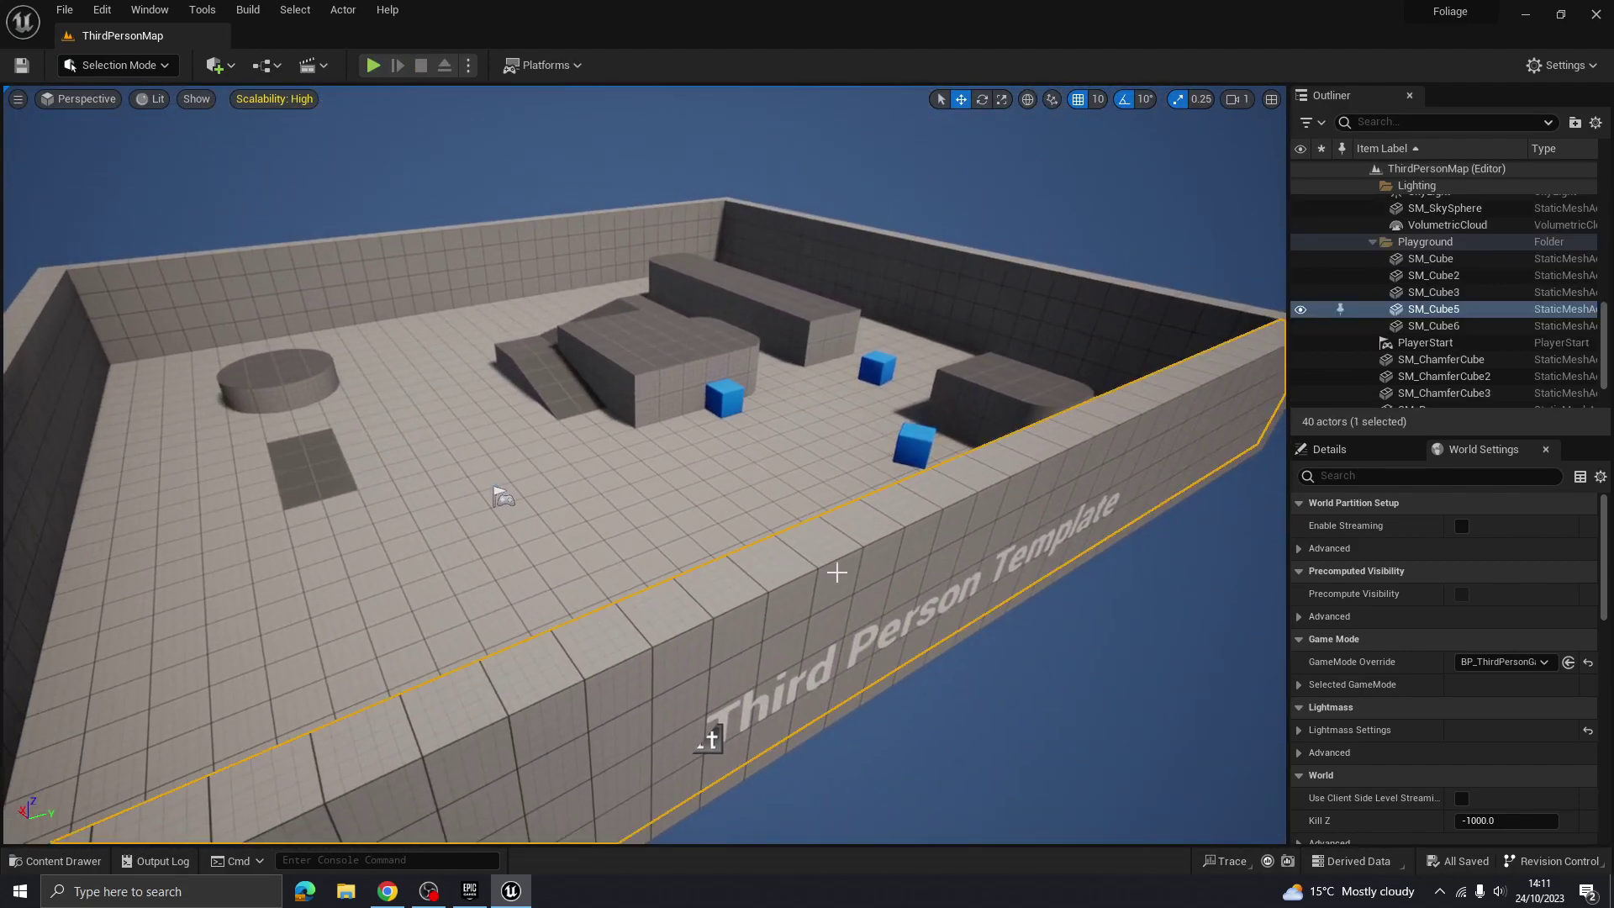
pyautogui.press('Delete')
pyautogui.click(835, 622)
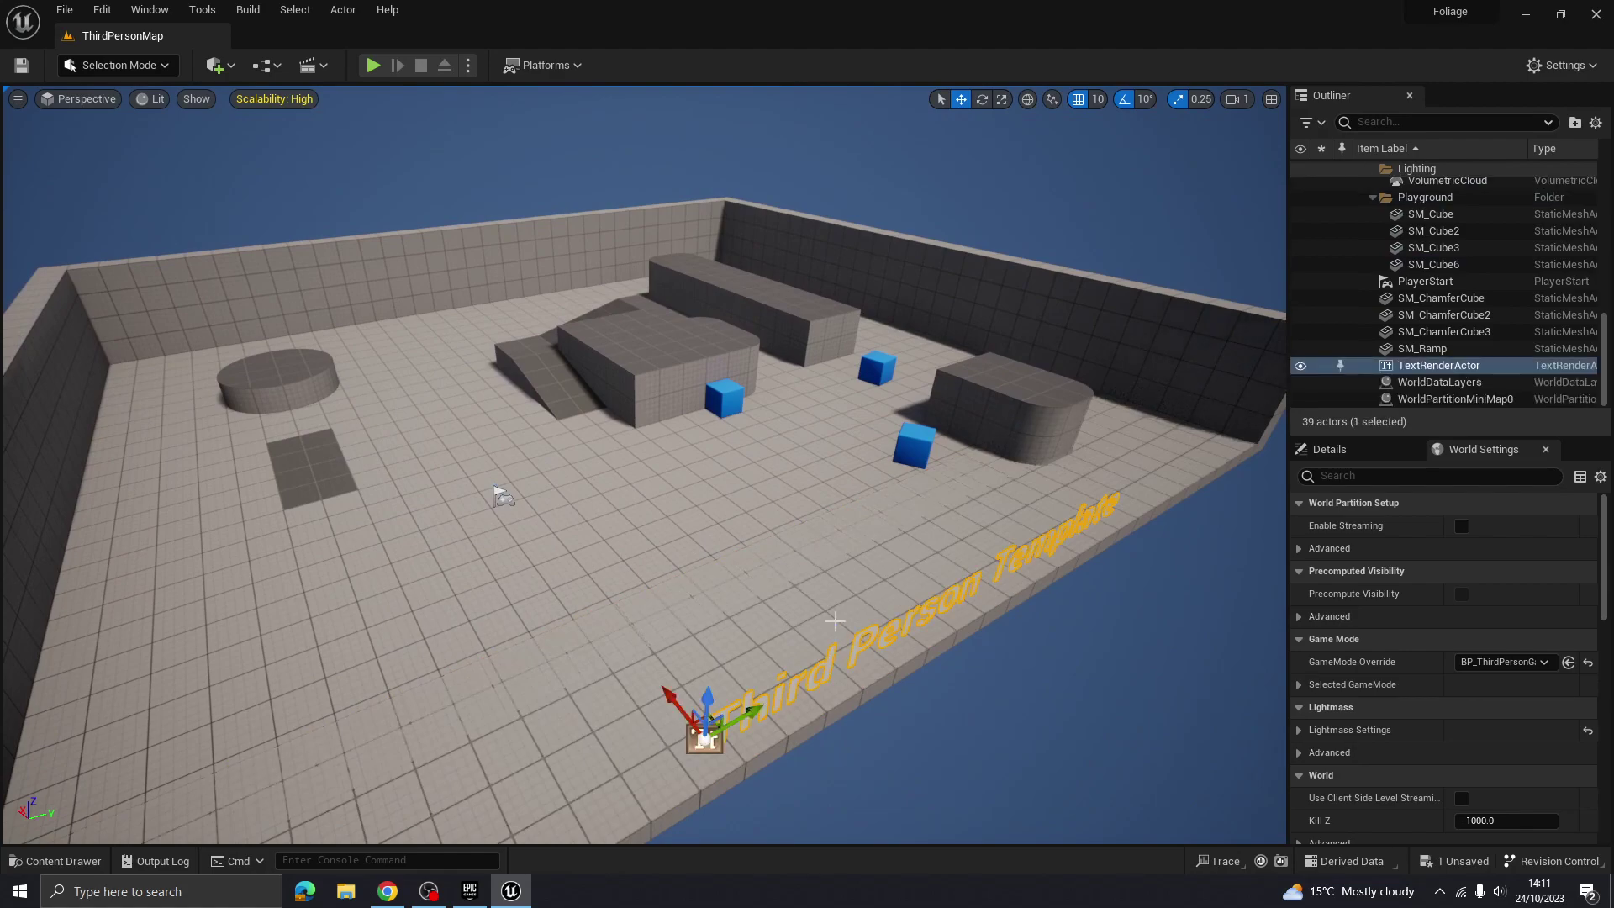
pyautogui.press('Delete')
pyautogui.click(812, 538)
pyautogui.press('Delete')
# Delete the main block, ramps and small adjoining pieces of the central structure
pyautogui.click(652, 389)
pyautogui.press('Delete')
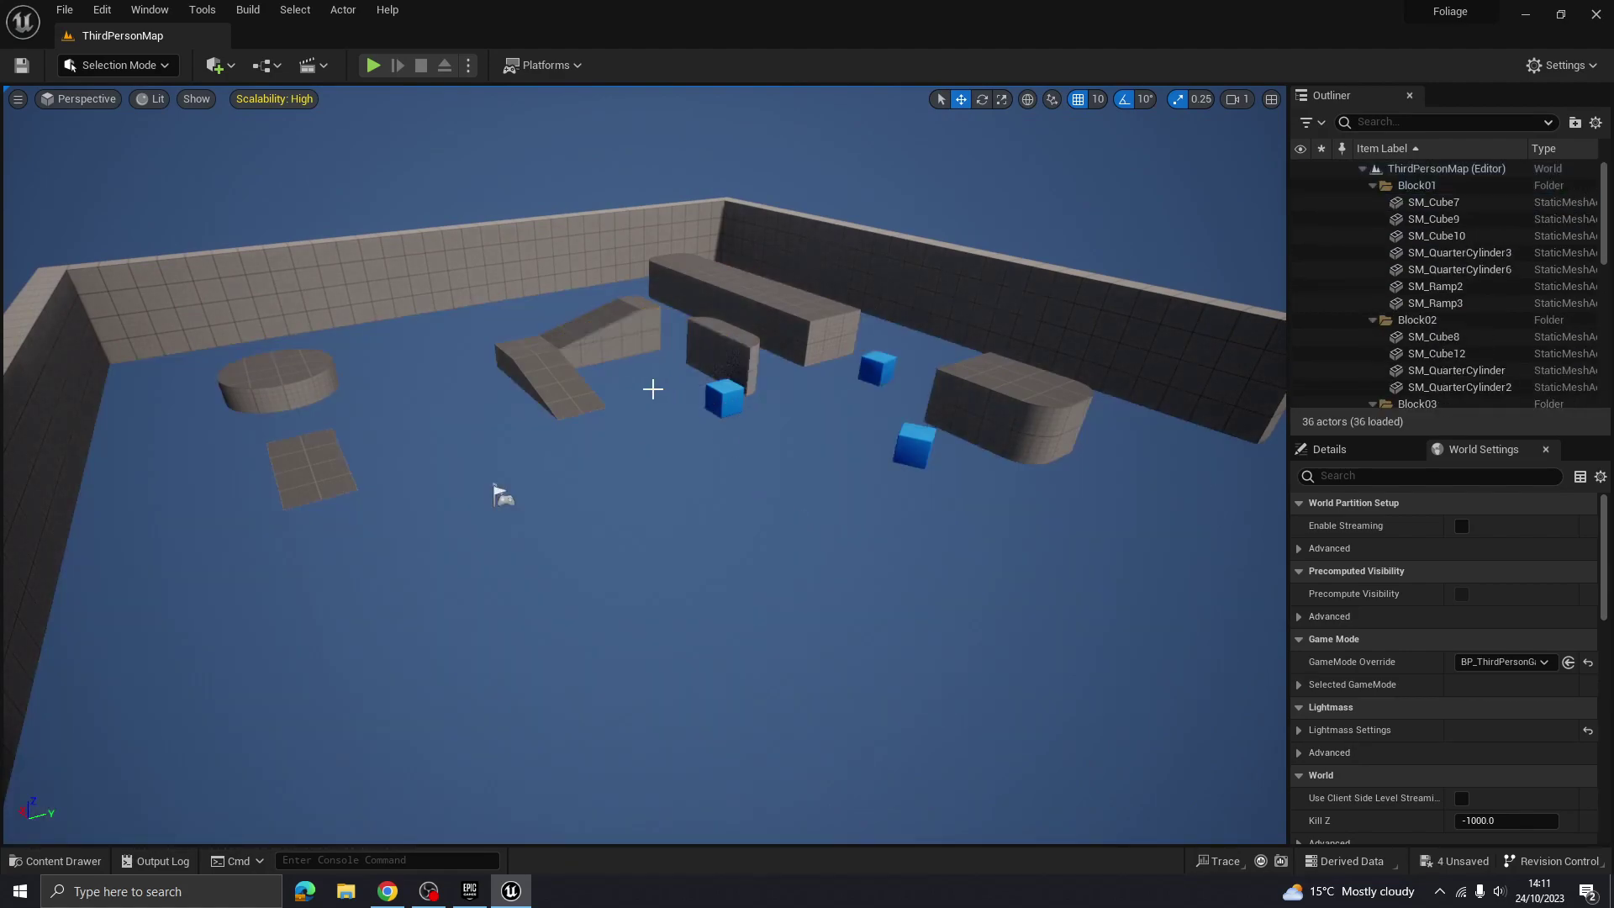
pyautogui.click(554, 380)
pyautogui.press('Delete')
pyautogui.click(533, 358)
pyautogui.press('Delete')
pyautogui.click(598, 326)
pyautogui.press('Delete')
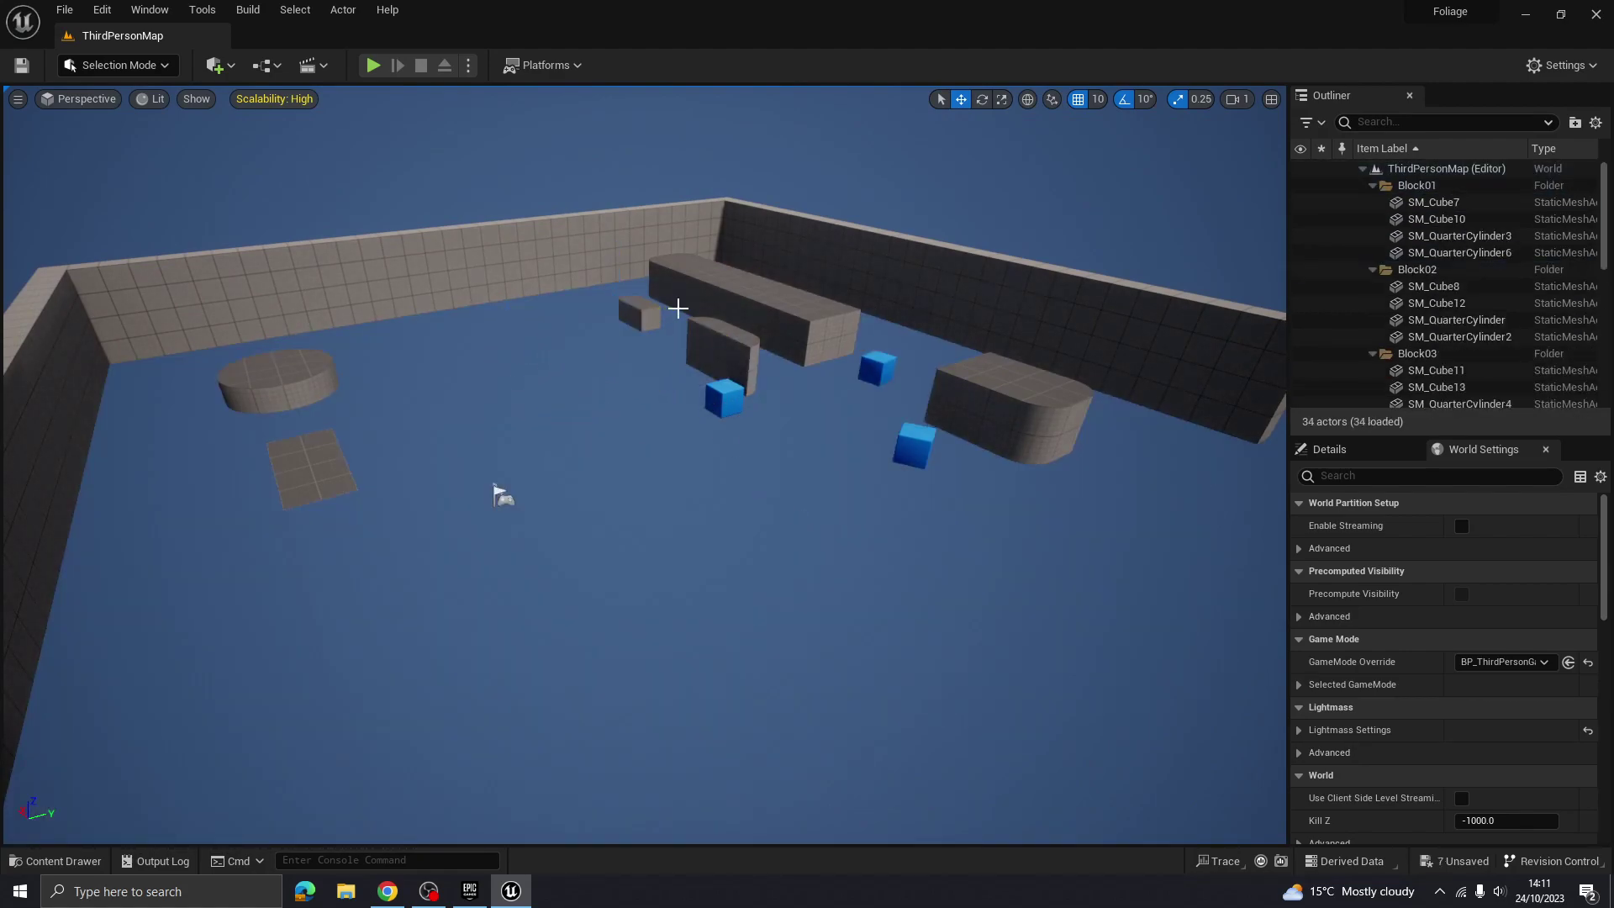
pyautogui.click(656, 317)
pyautogui.press('Delete')
# Delete the long block at the back along with the leftover pieces of both block structures
pyautogui.click(690, 286)
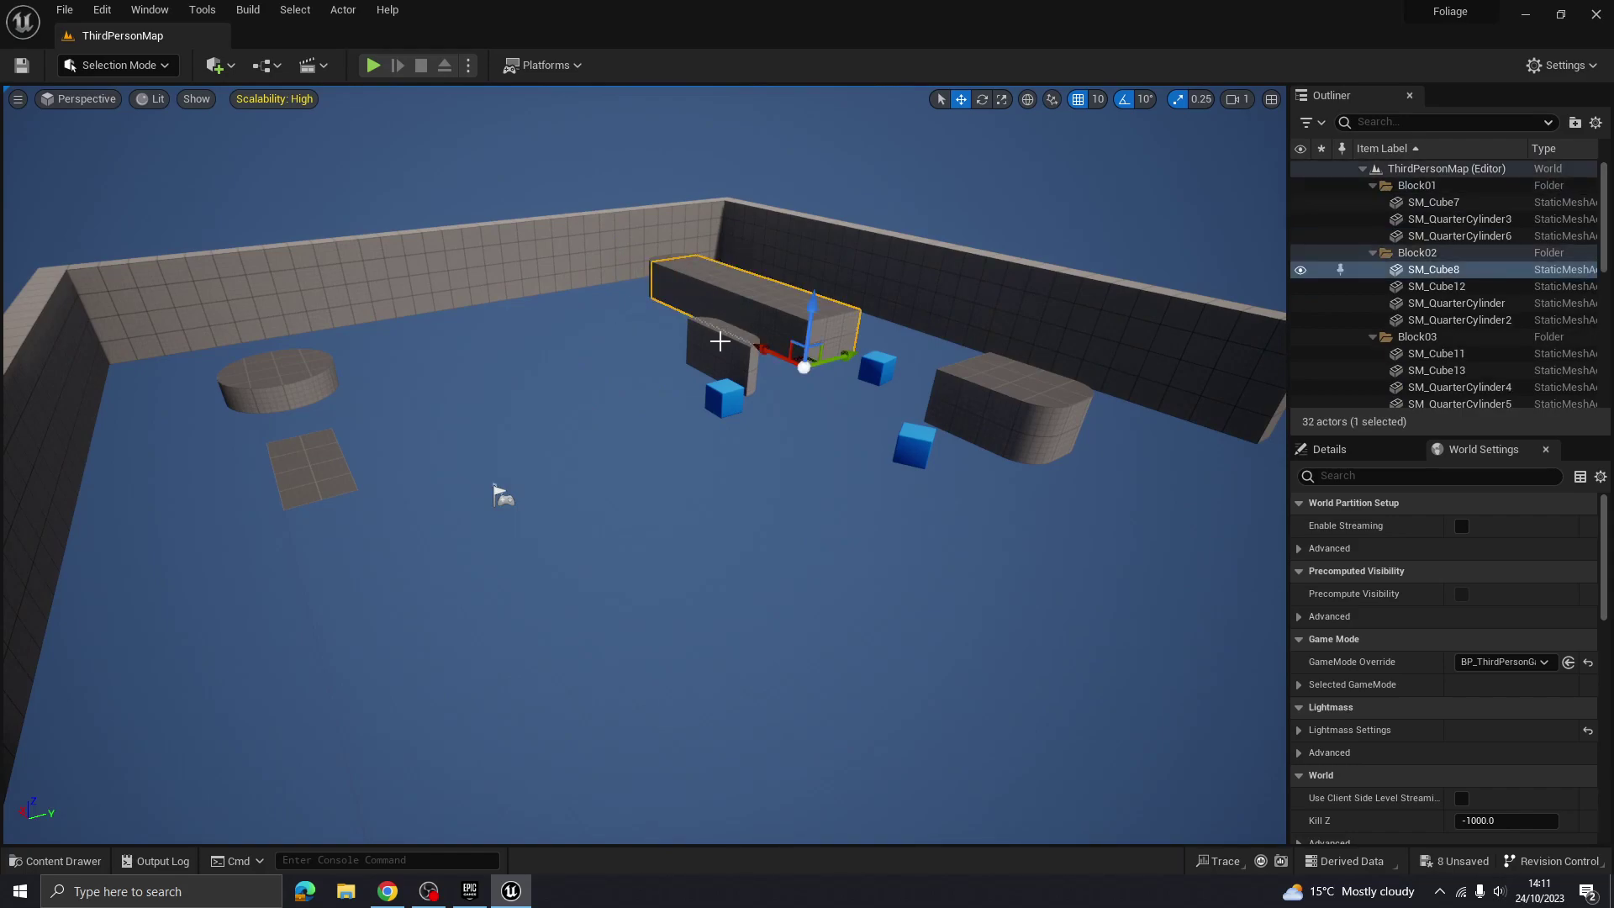
pyautogui.press('Delete')
pyautogui.click(729, 353)
pyautogui.press('Delete')
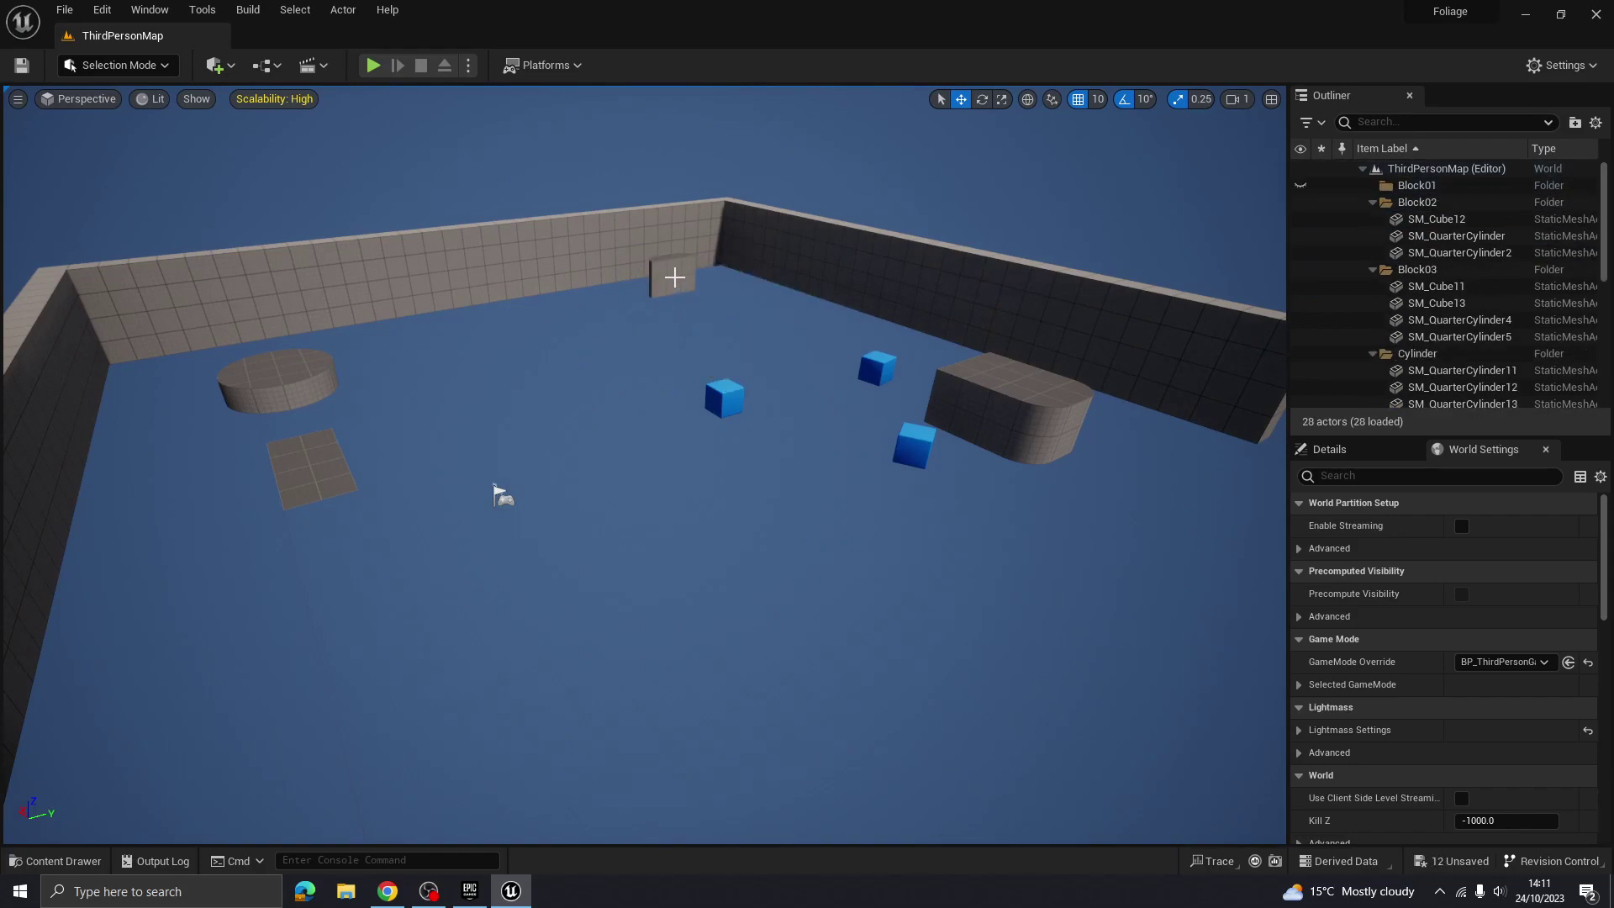
pyautogui.click(672, 277)
pyautogui.press('Delete')
pyautogui.click(663, 275)
pyautogui.press('Delete')
pyautogui.click(679, 274)
pyautogui.press('Delete')
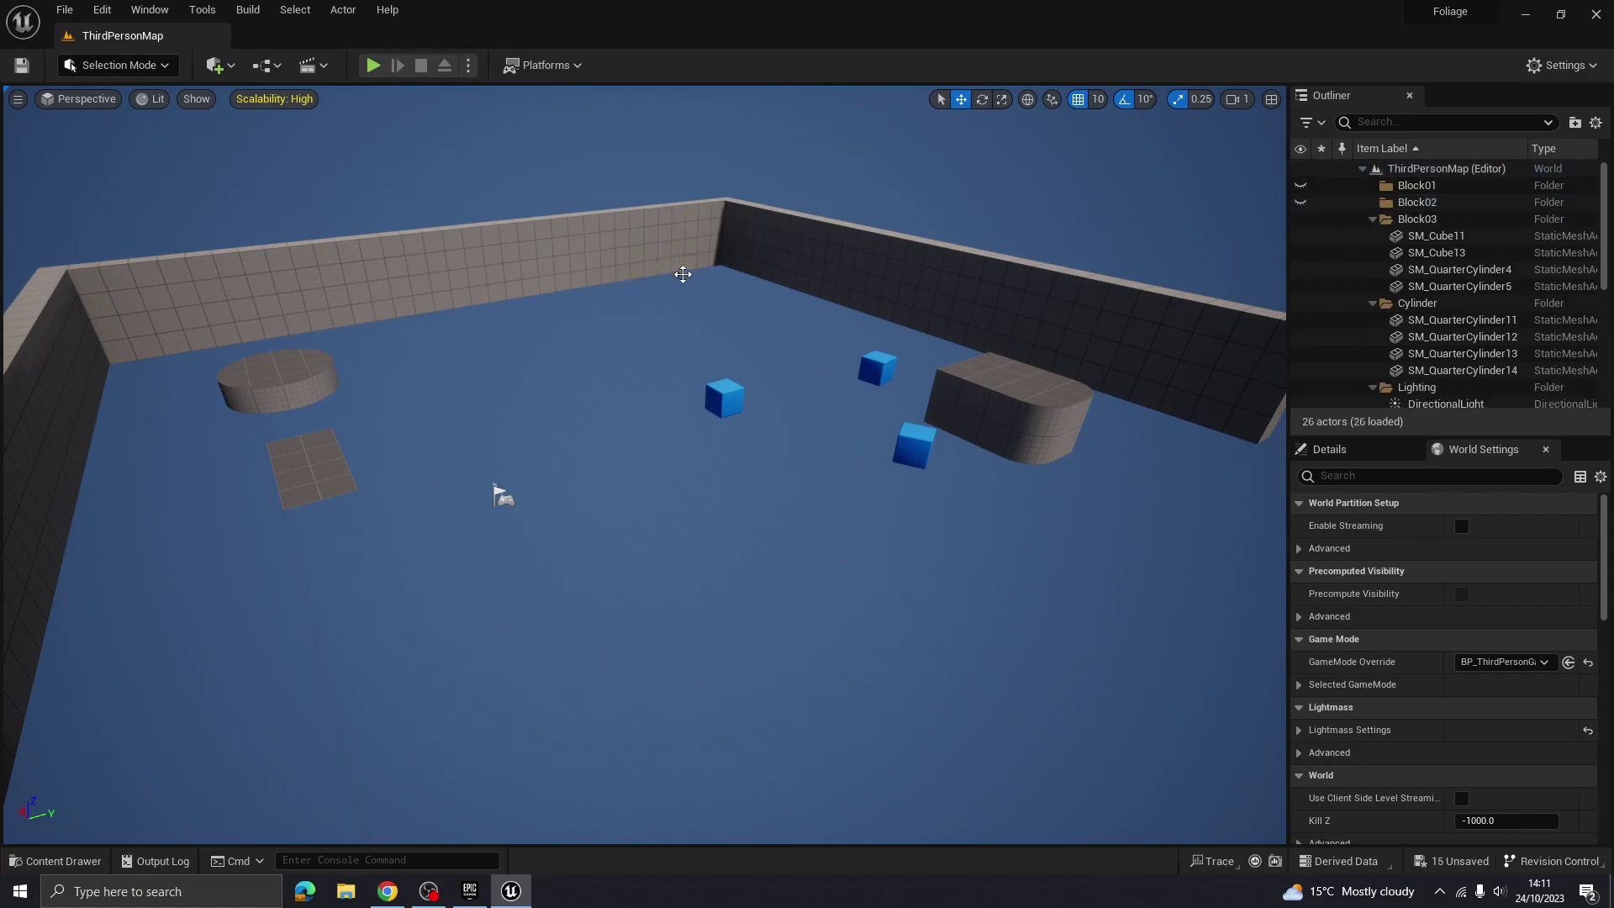
# Delete the three remaining perimeter walls
pyautogui.click(684, 268)
pyautogui.press('Delete')
pyautogui.click(736, 246)
pyautogui.press('Delete')
pyautogui.click(68, 356)
pyautogui.press('Delete')
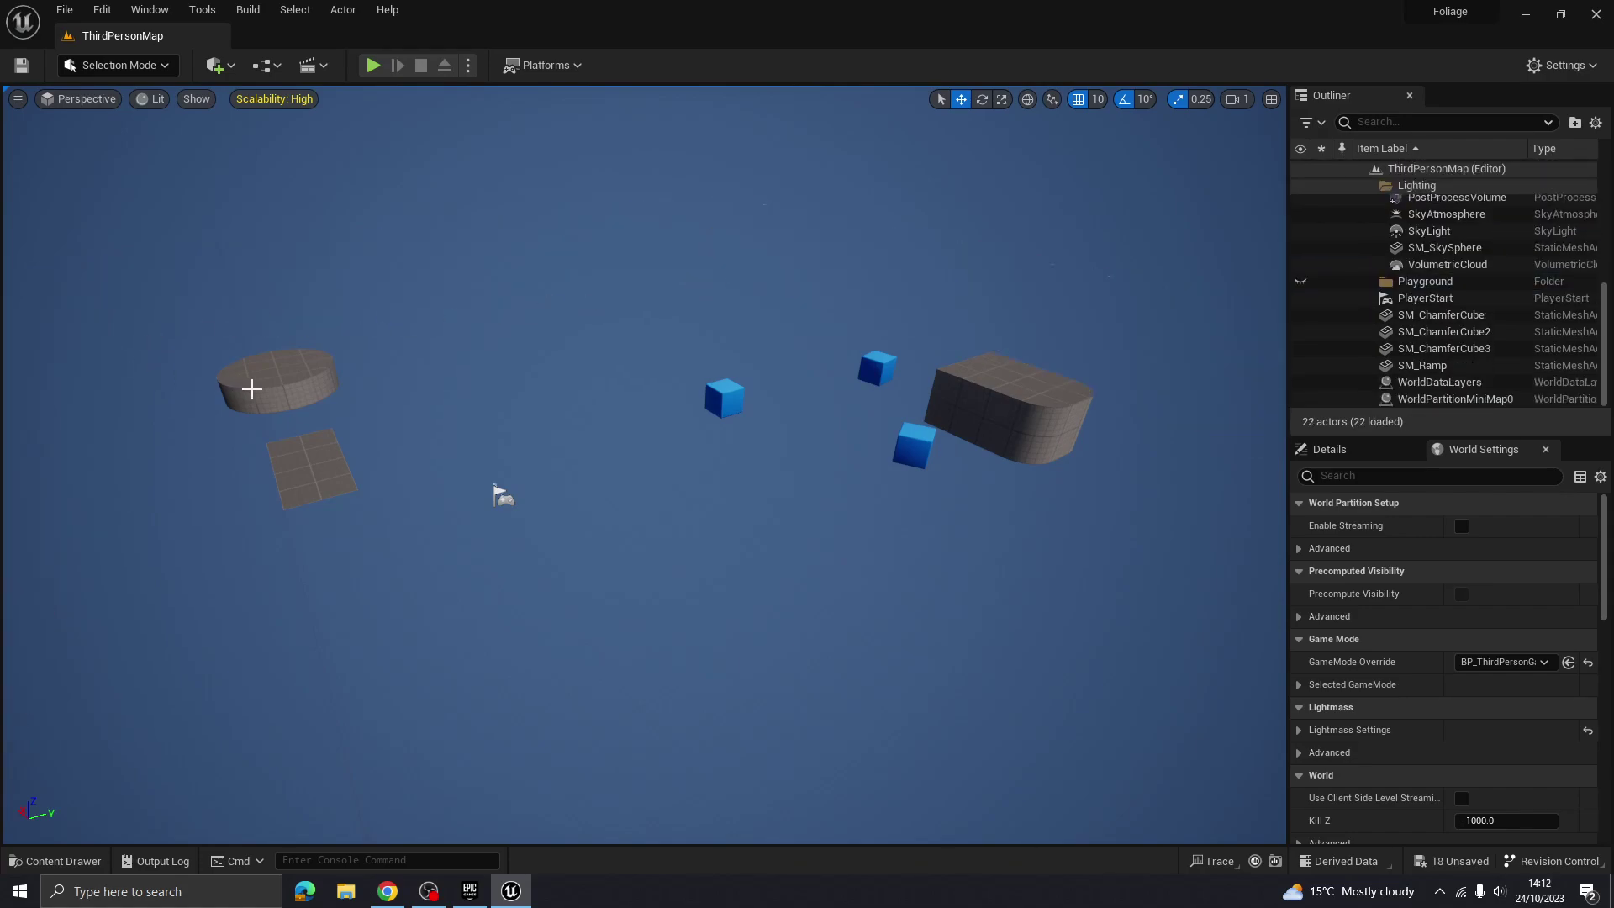
# Delete the four quarter-cylinder pieces of the round platform and the small ramp beside it
pyautogui.click(304, 386)
pyautogui.press('Delete')
pyautogui.click(303, 386)
pyautogui.press('Delete')
pyautogui.click(295, 353)
pyautogui.press('Delete')
pyautogui.click(267, 374)
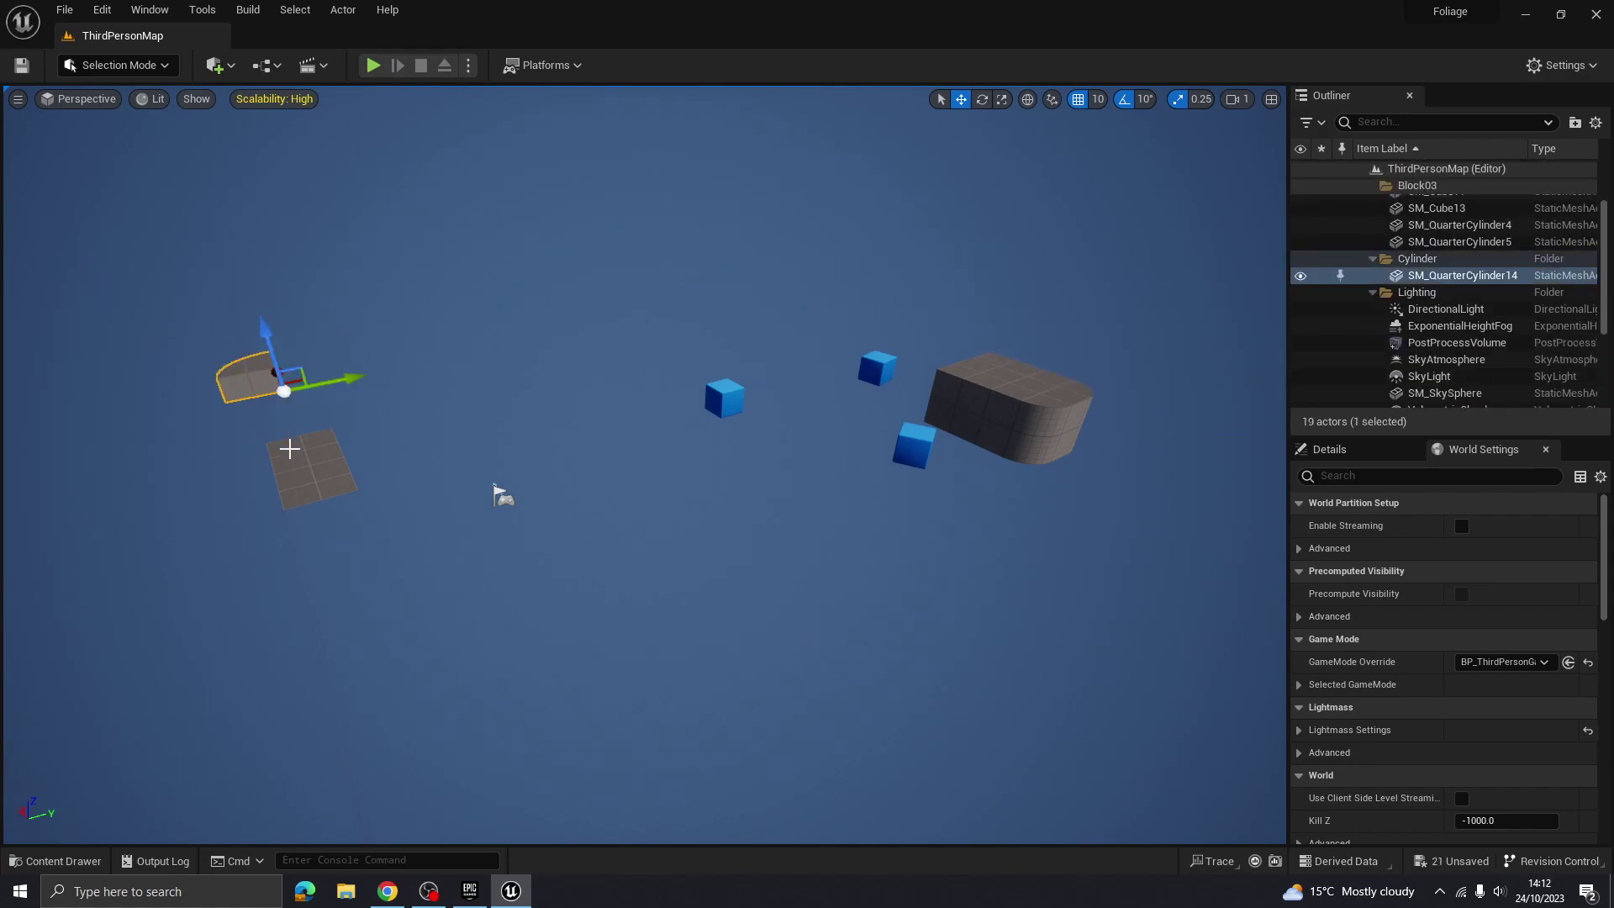
pyautogui.press('Delete')
pyautogui.click(293, 450)
pyautogui.press('Delete')
# Delete the three blue chamfer cubes
pyautogui.click(723, 397)
pyautogui.press('Delete')
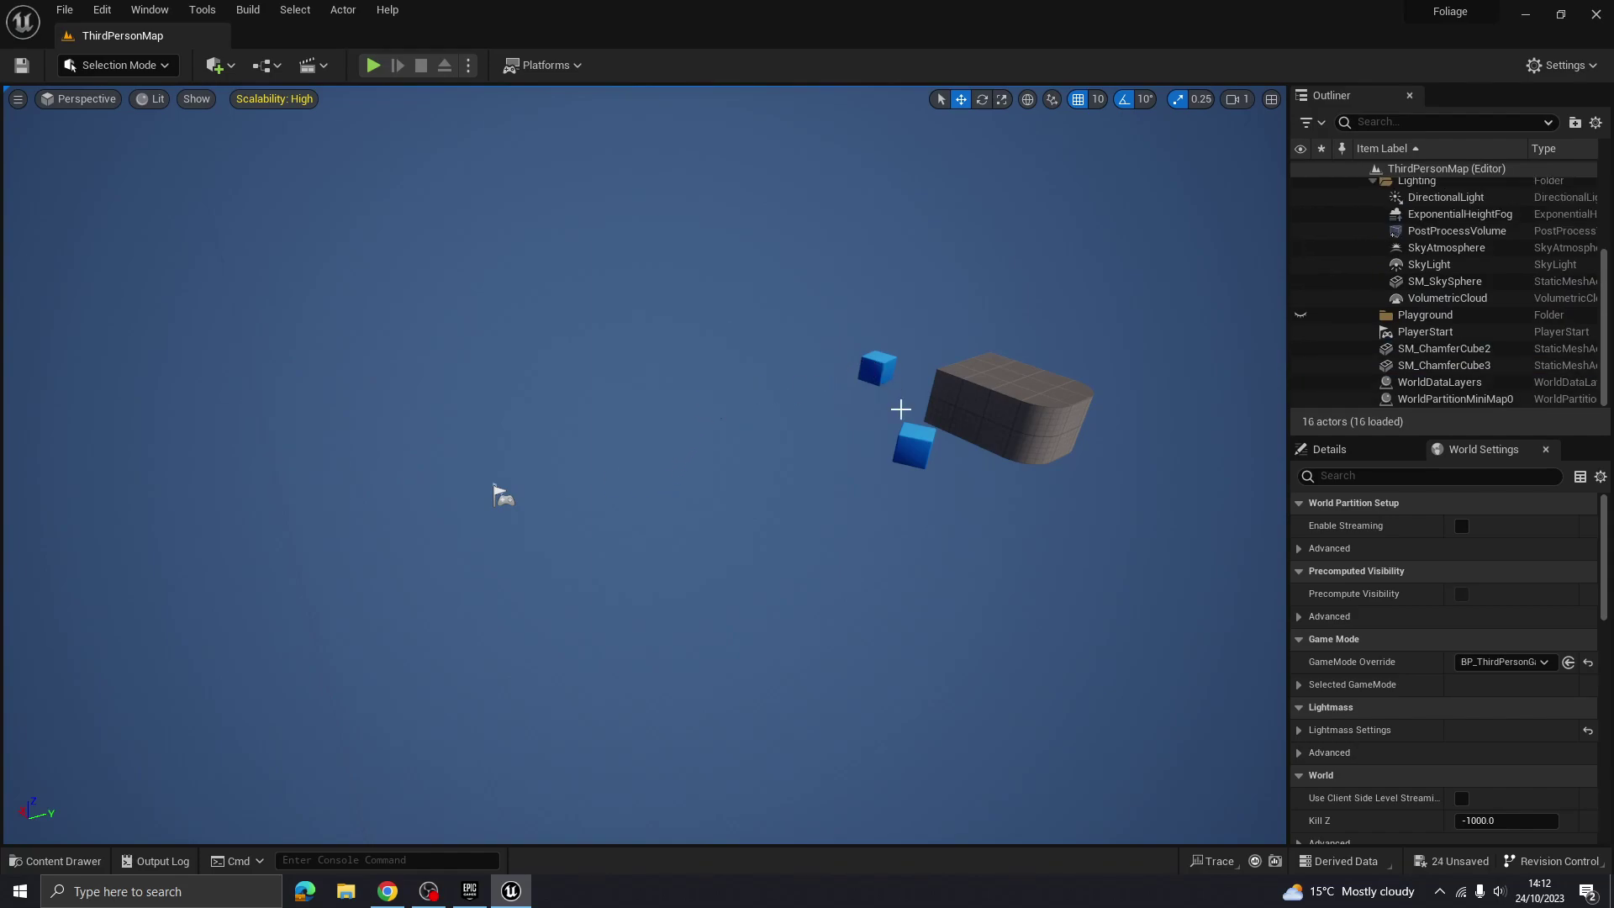
pyautogui.click(882, 373)
pyautogui.press('Delete')
pyautogui.click(918, 448)
pyautogui.press('Delete')
# Delete all pieces of the last rounded block, leaving only the lighting and player start
pyautogui.click(977, 422)
pyautogui.press('Delete')
pyautogui.click(1038, 422)
pyautogui.press('Delete')
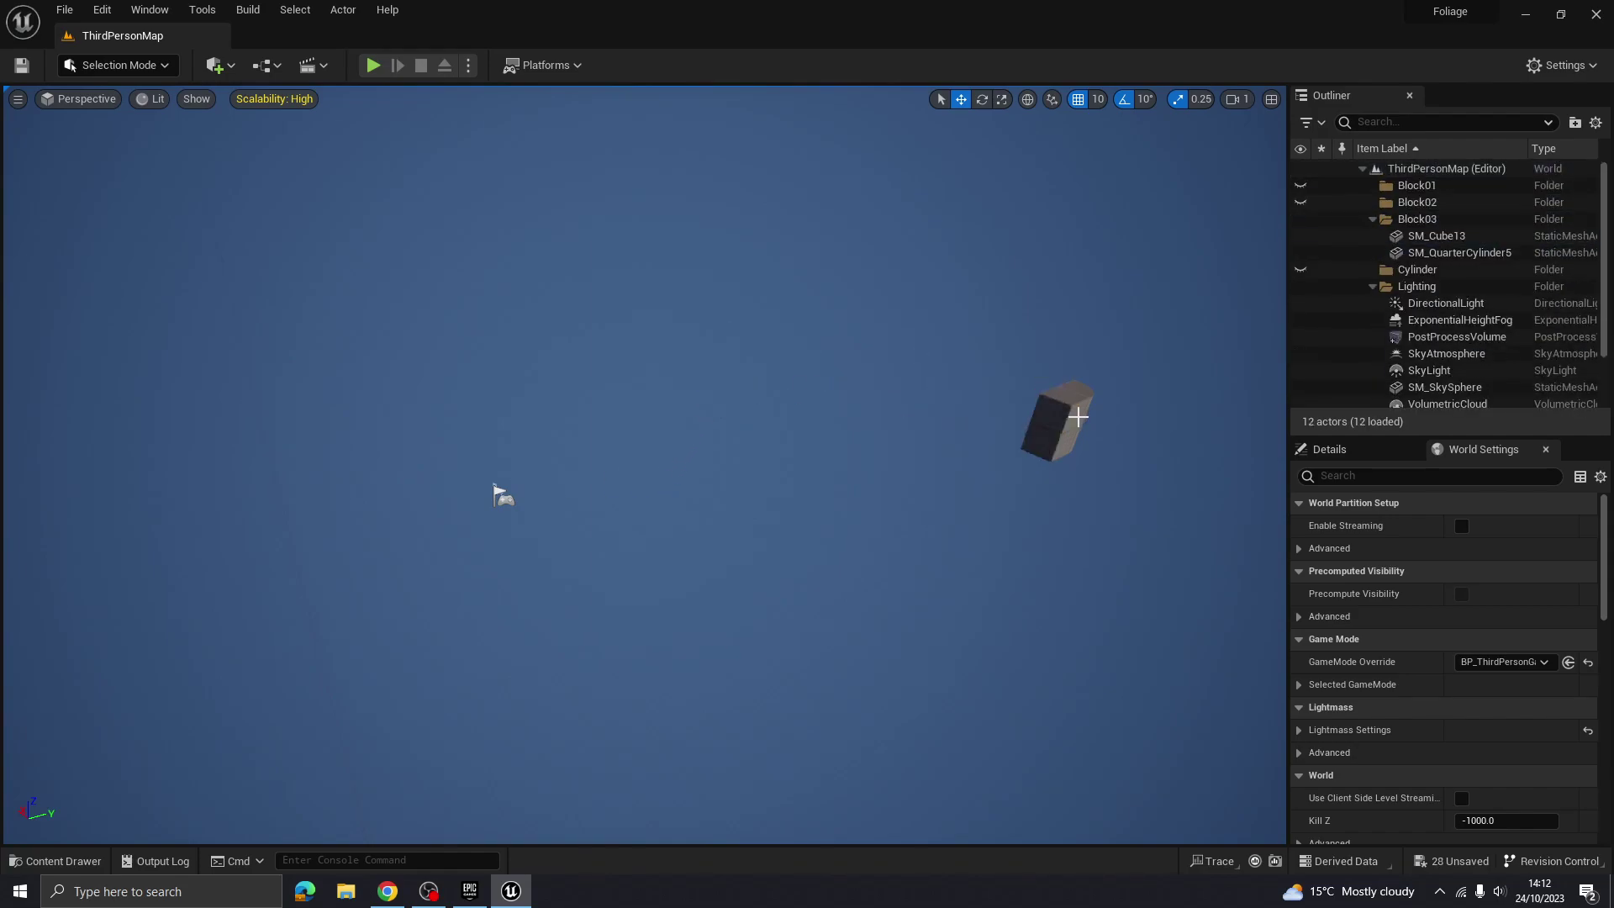
pyautogui.click(1073, 416)
pyautogui.press('Delete')
pyautogui.click(1076, 408)
pyautogui.press('Delete')
# Switch to Landscape mode and set the new landscape's Z location to 0
pyautogui.moveTo(1077, 408); pyautogui.dragTo(950, 407, button='right')
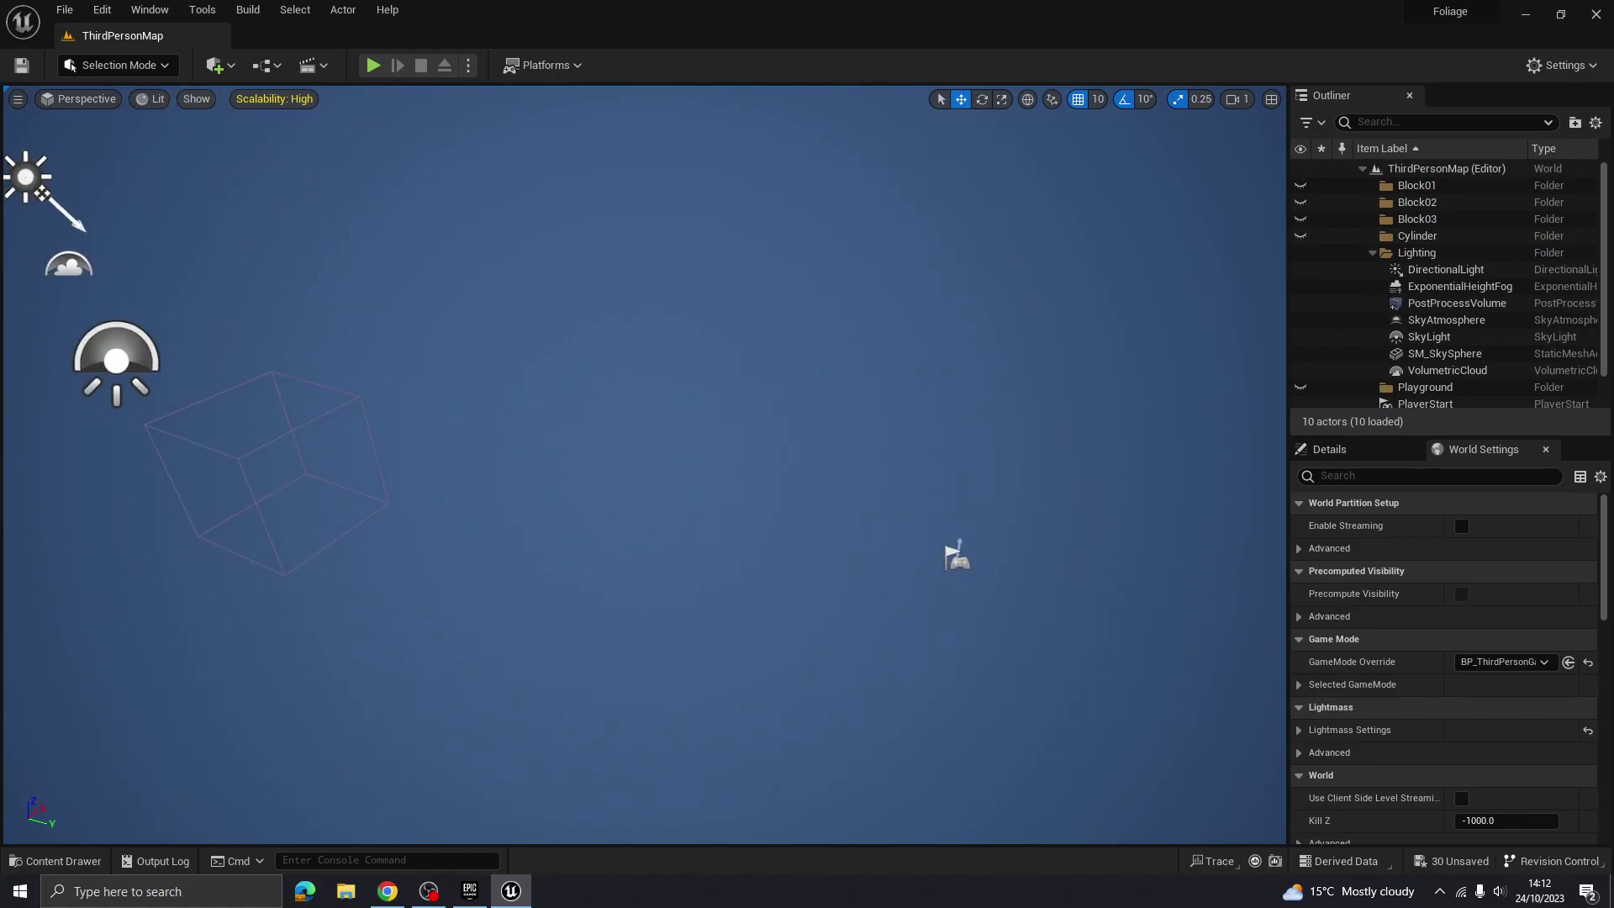
pyautogui.click(958, 558)
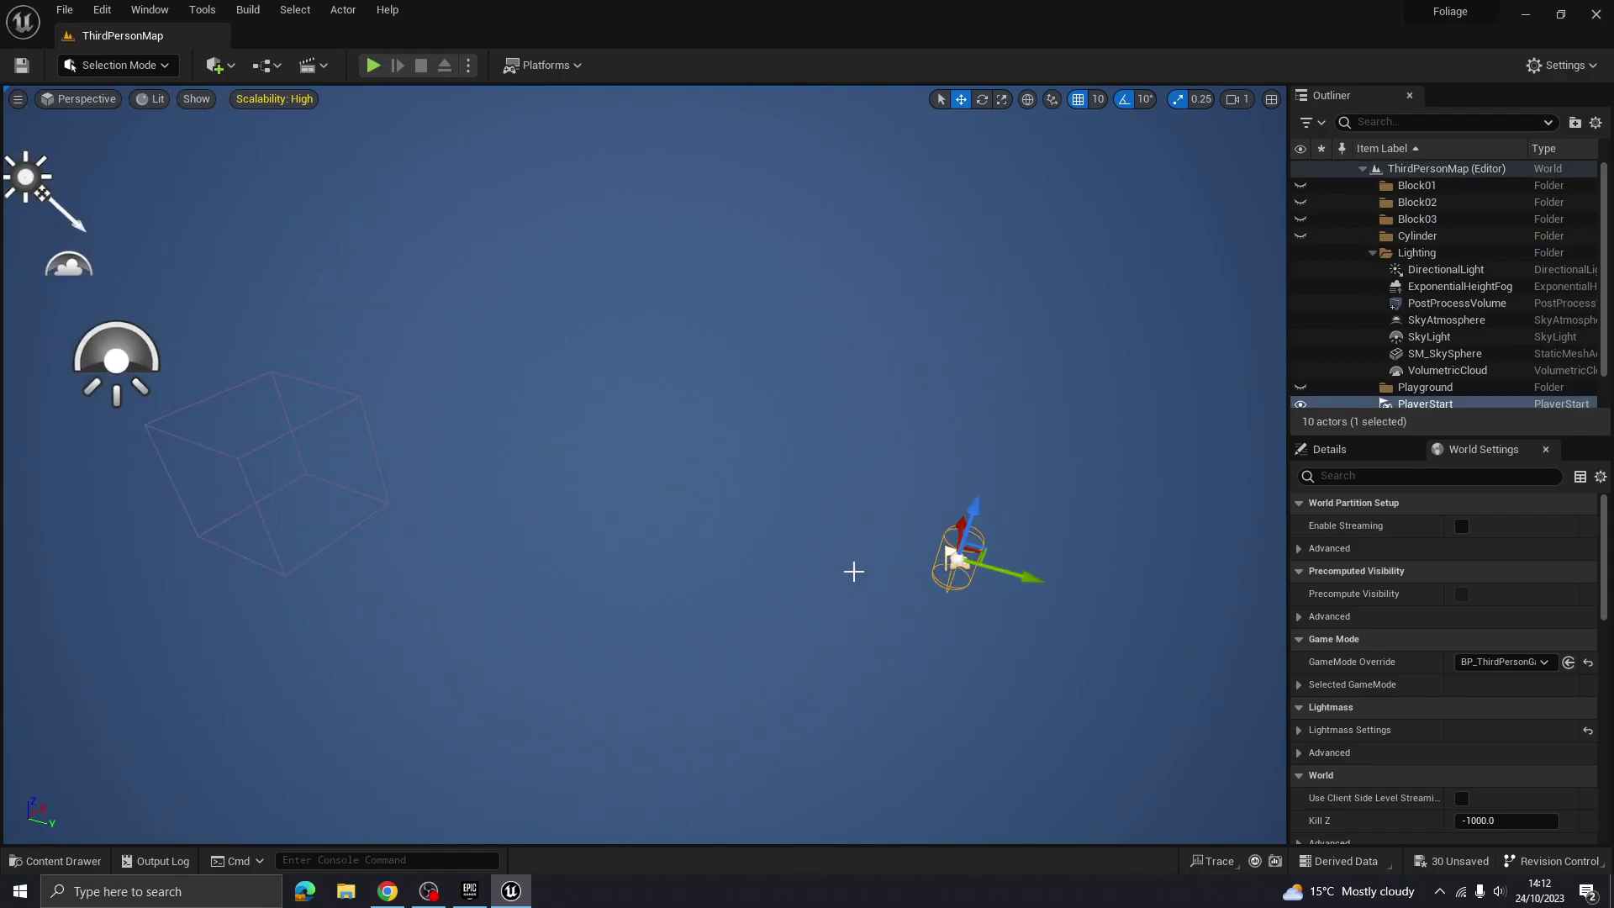
pyautogui.moveTo(296, 435); pyautogui.dragTo(473, 367, button='right')
pyautogui.click(135, 74)
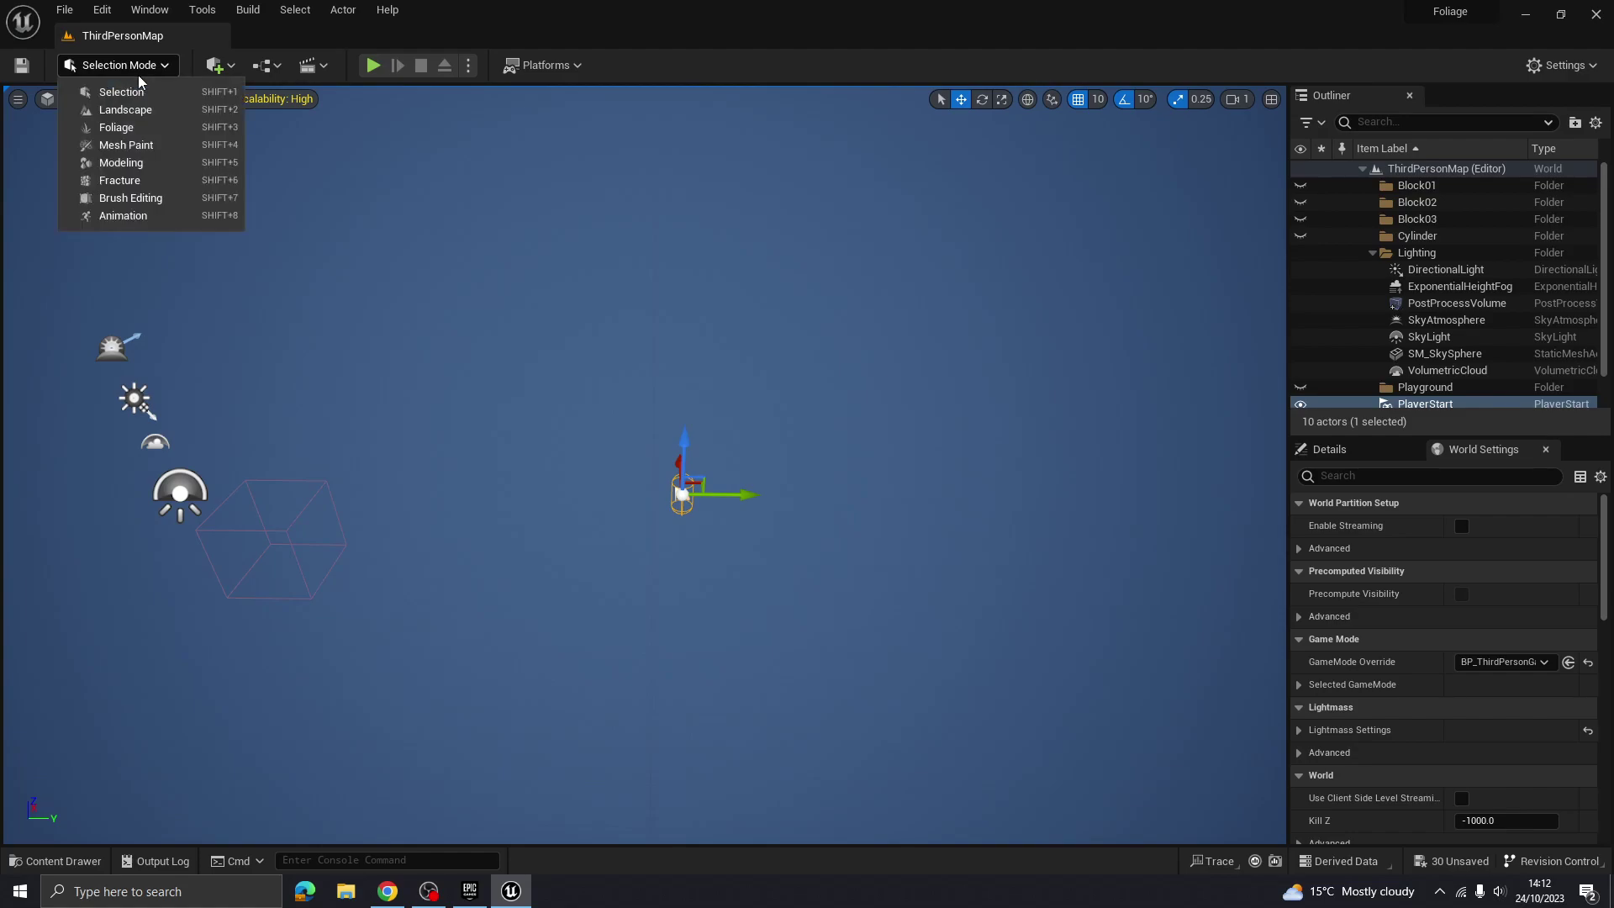
pyautogui.click(138, 113)
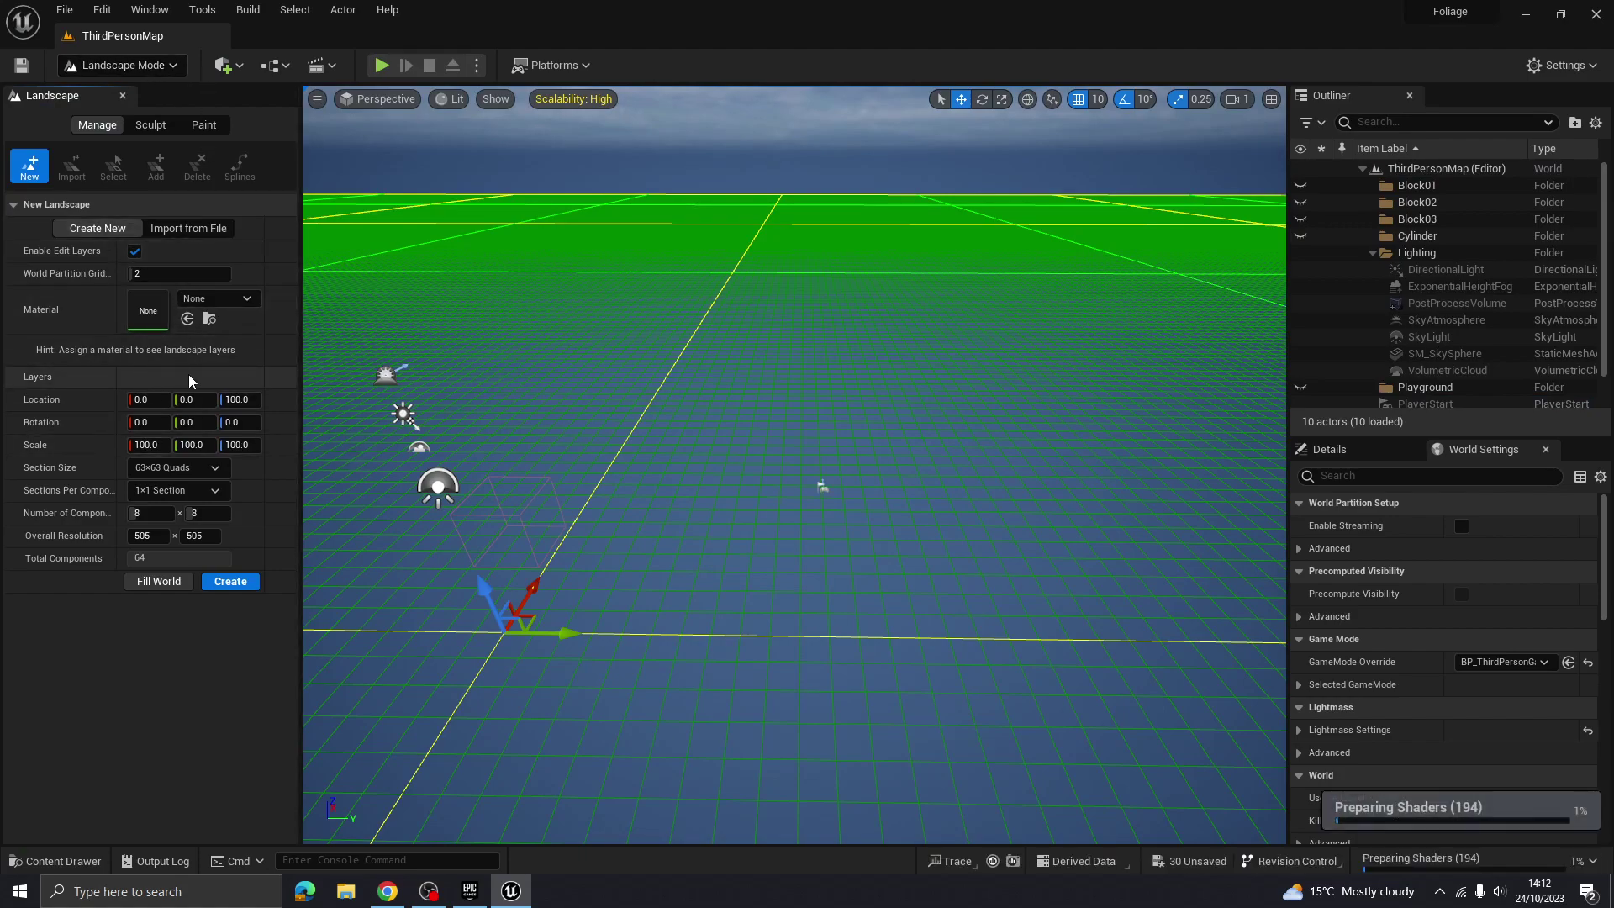
pyautogui.click(239, 400)
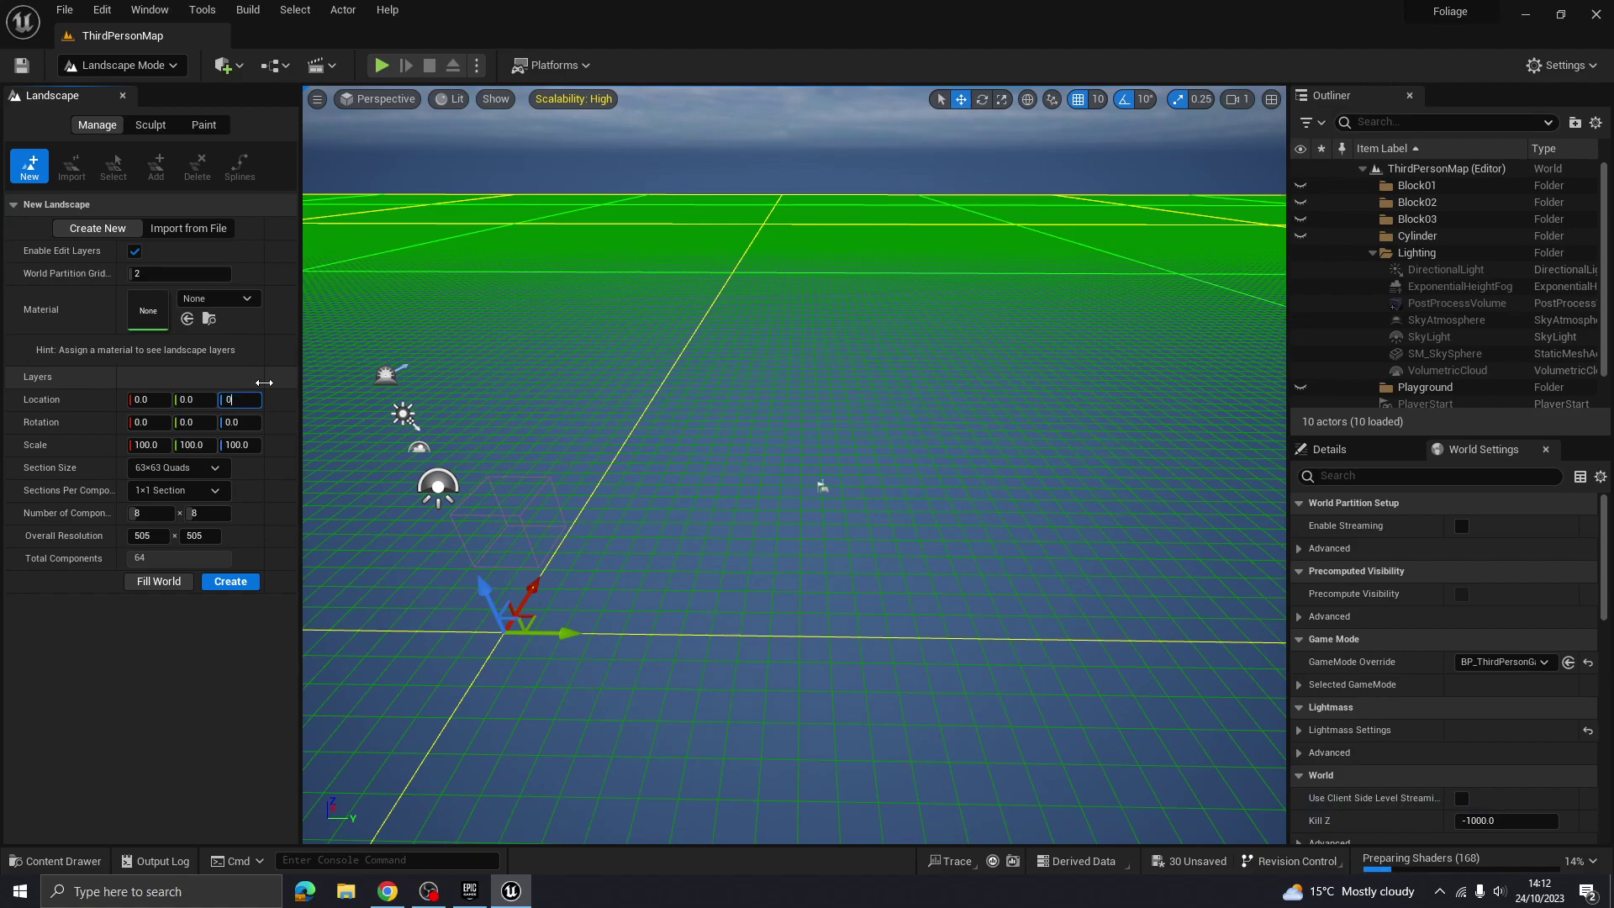
pyautogui.write('0')
pyautogui.press('Return')
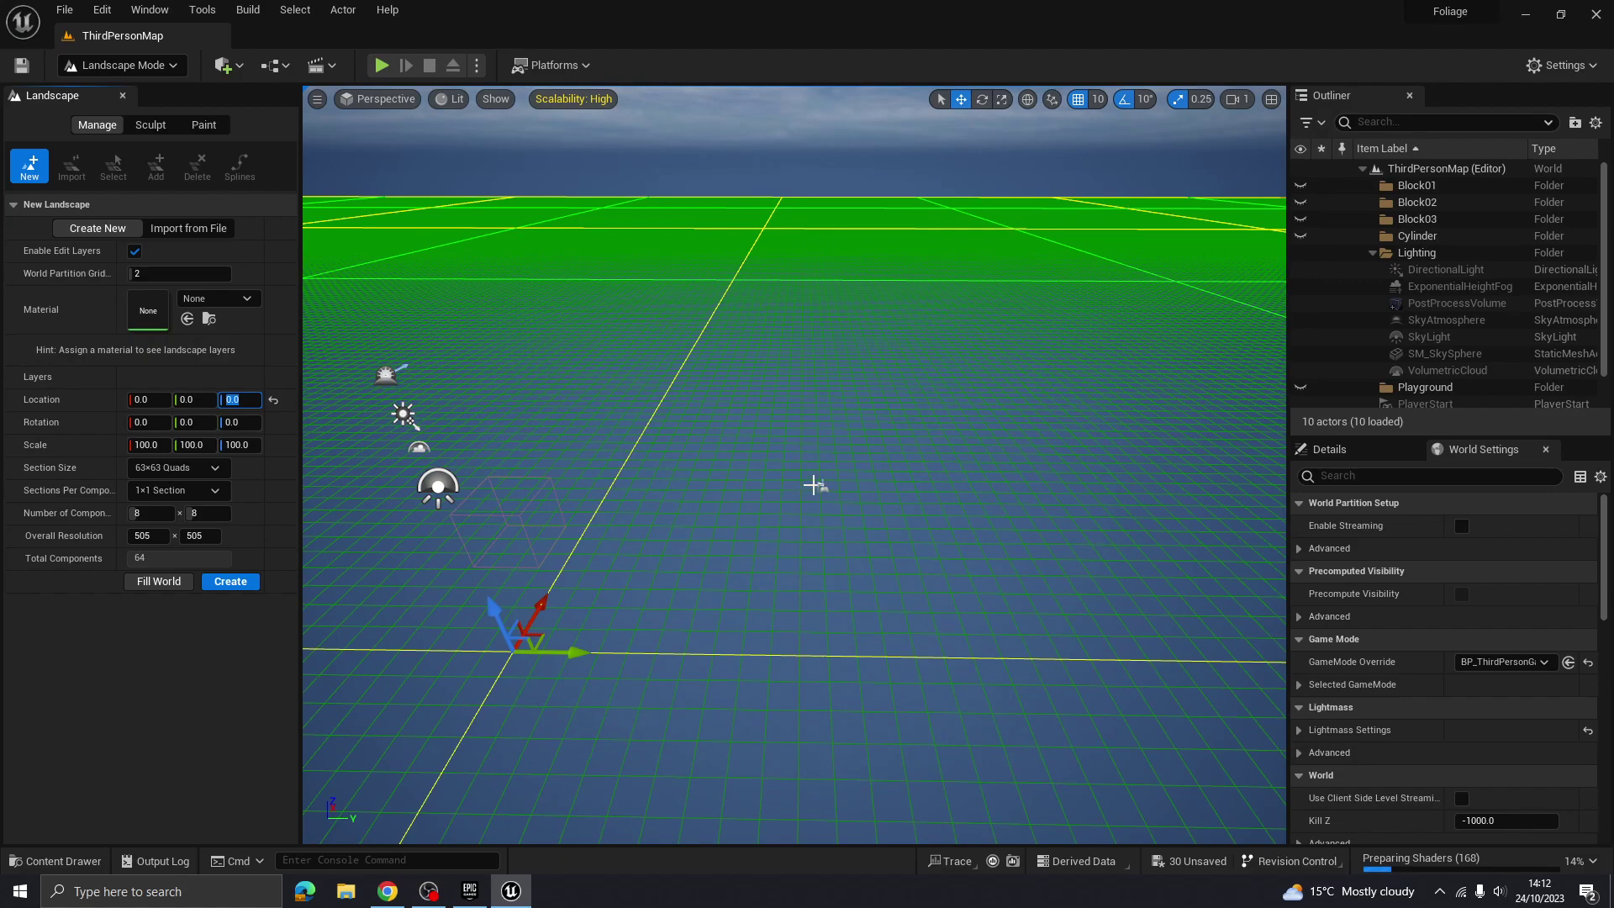
# Set the landscape section size to 31×31 Quads and create the landscape
pyautogui.click(178, 473)
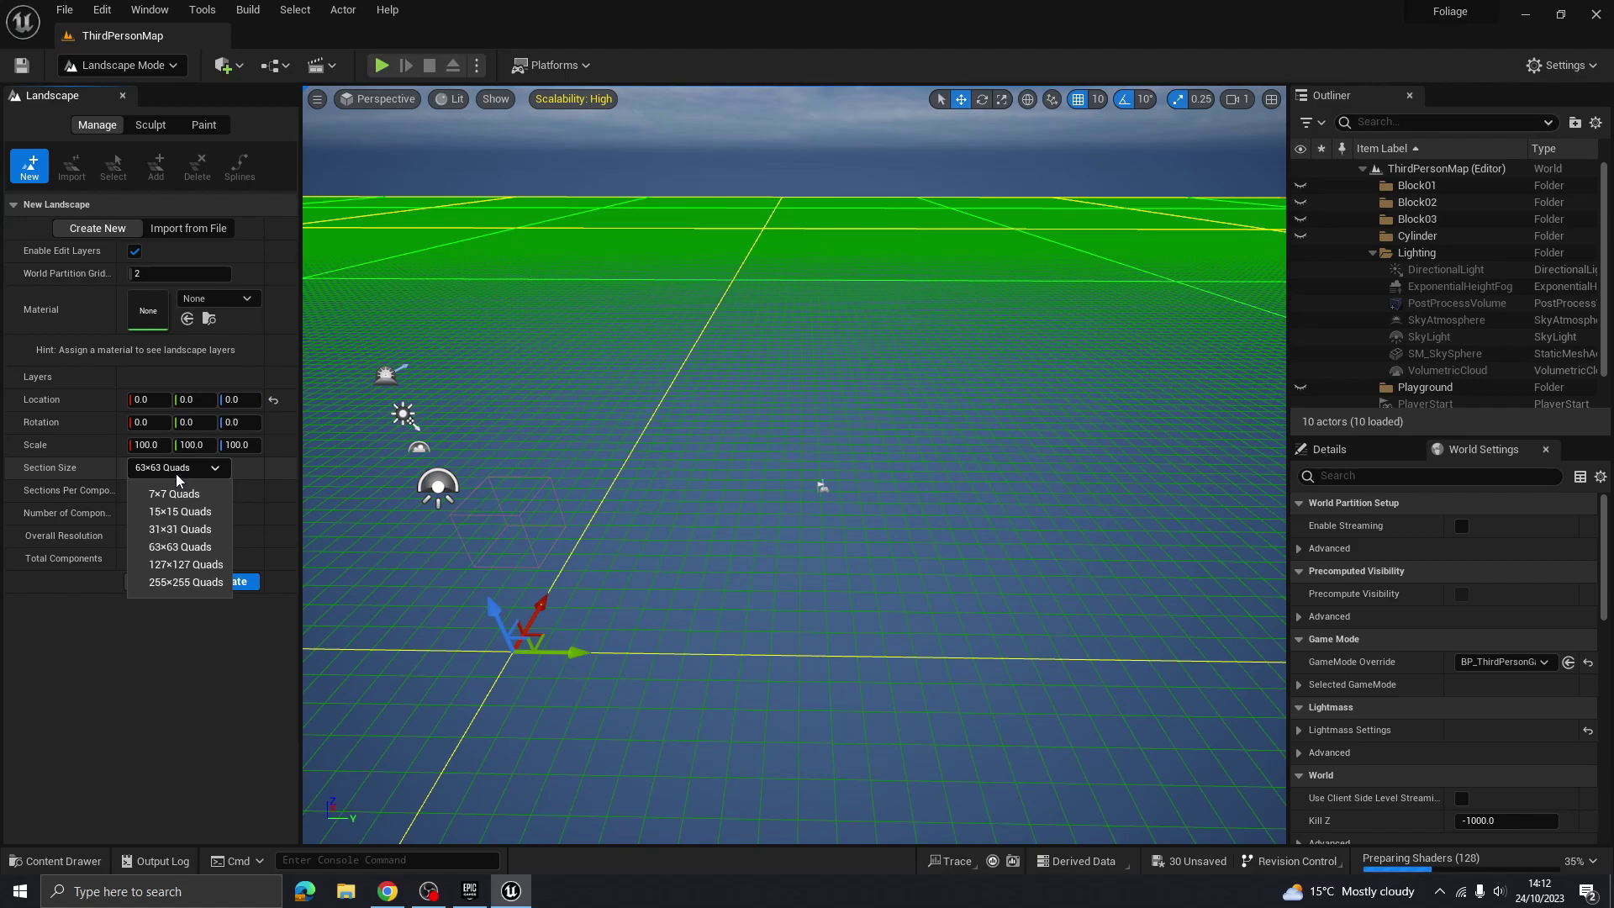
pyautogui.click(169, 531)
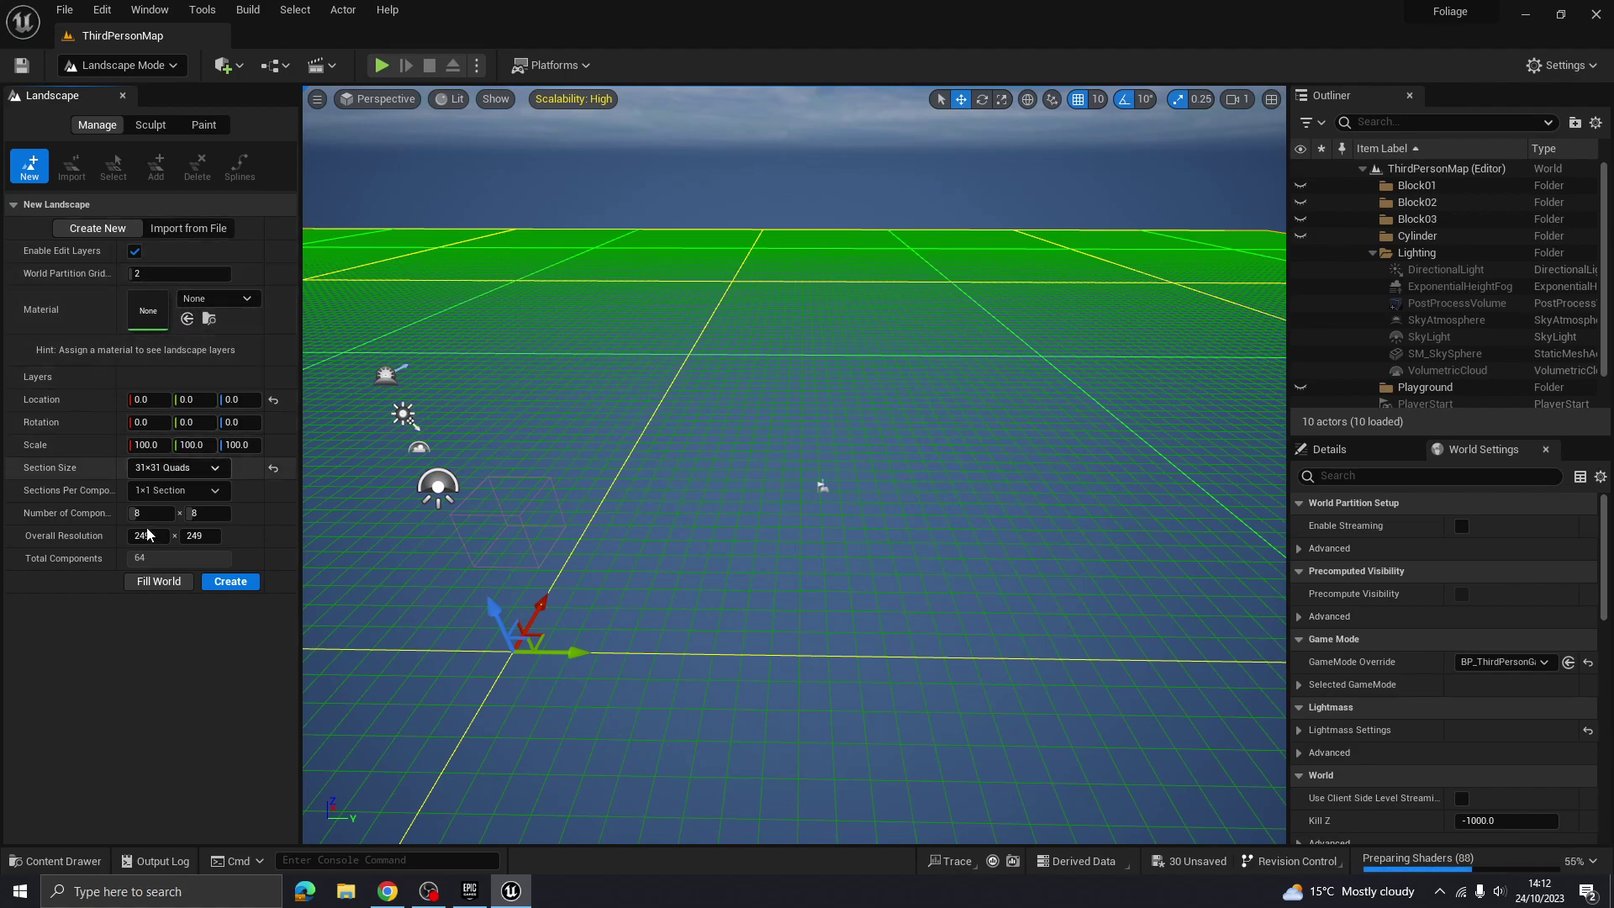
pyautogui.click(228, 581)
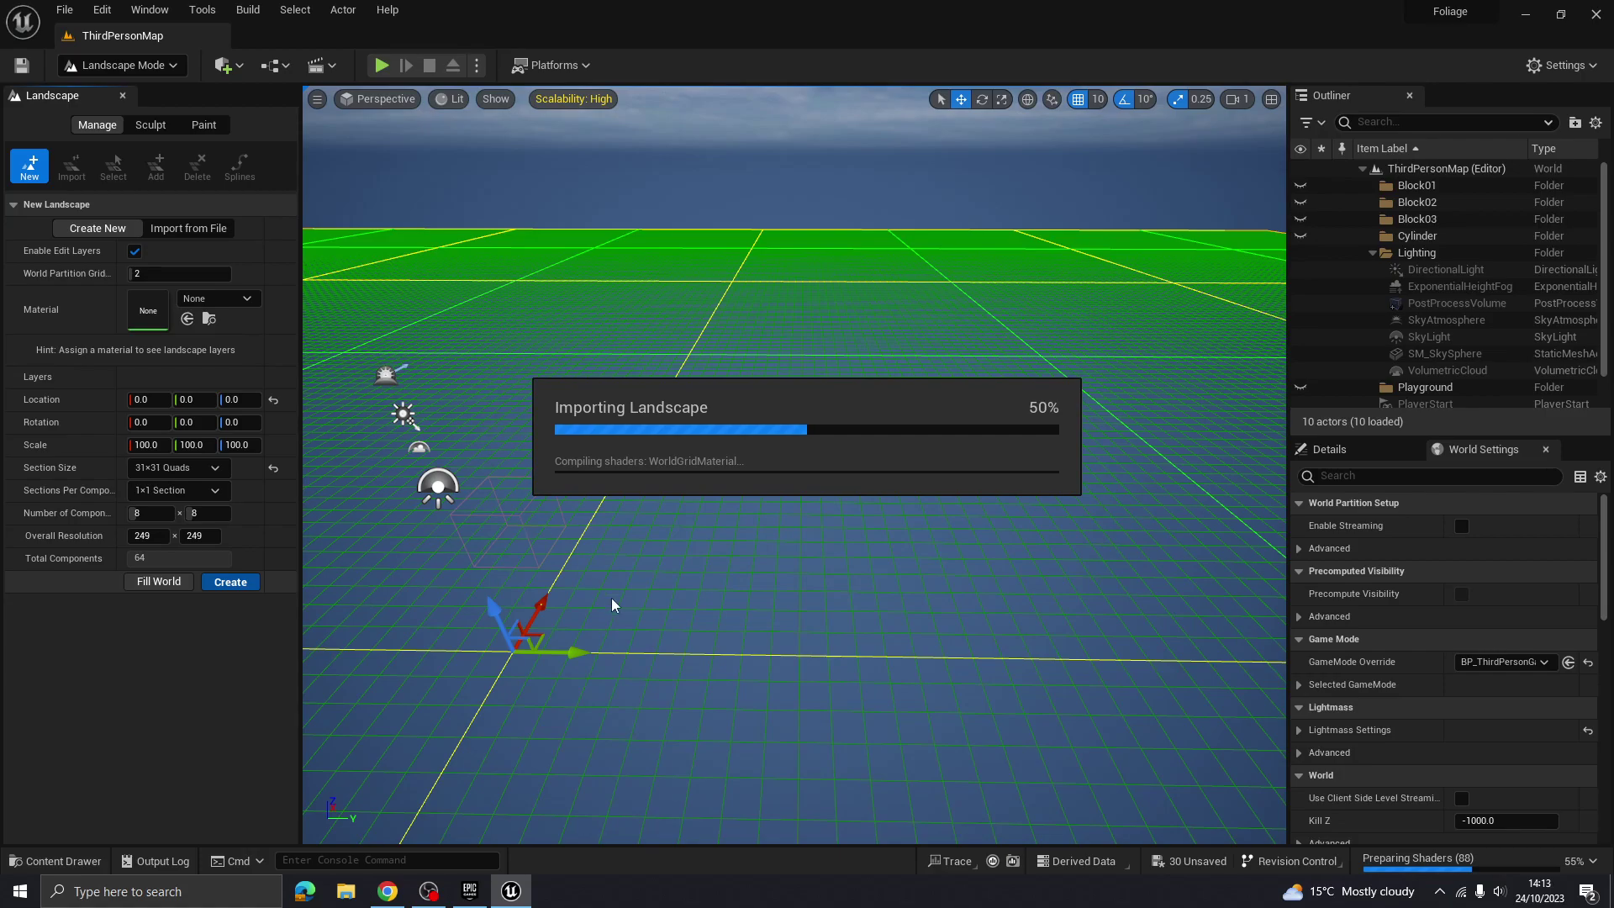
pyautogui.moveTo(429, 892)
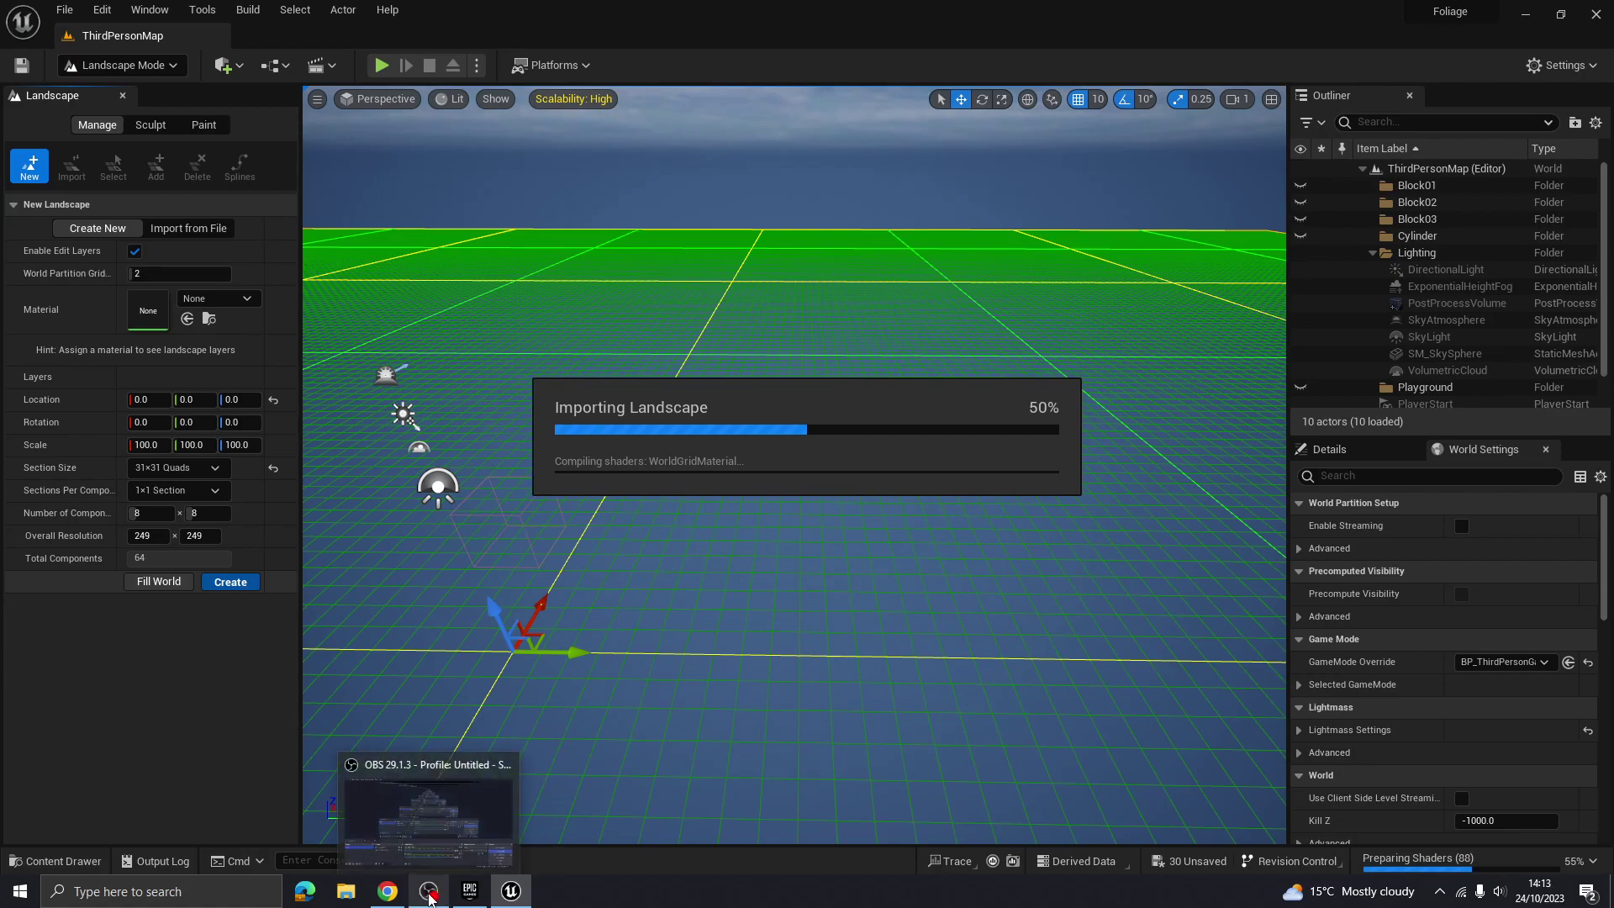
pyautogui.click(430, 809)
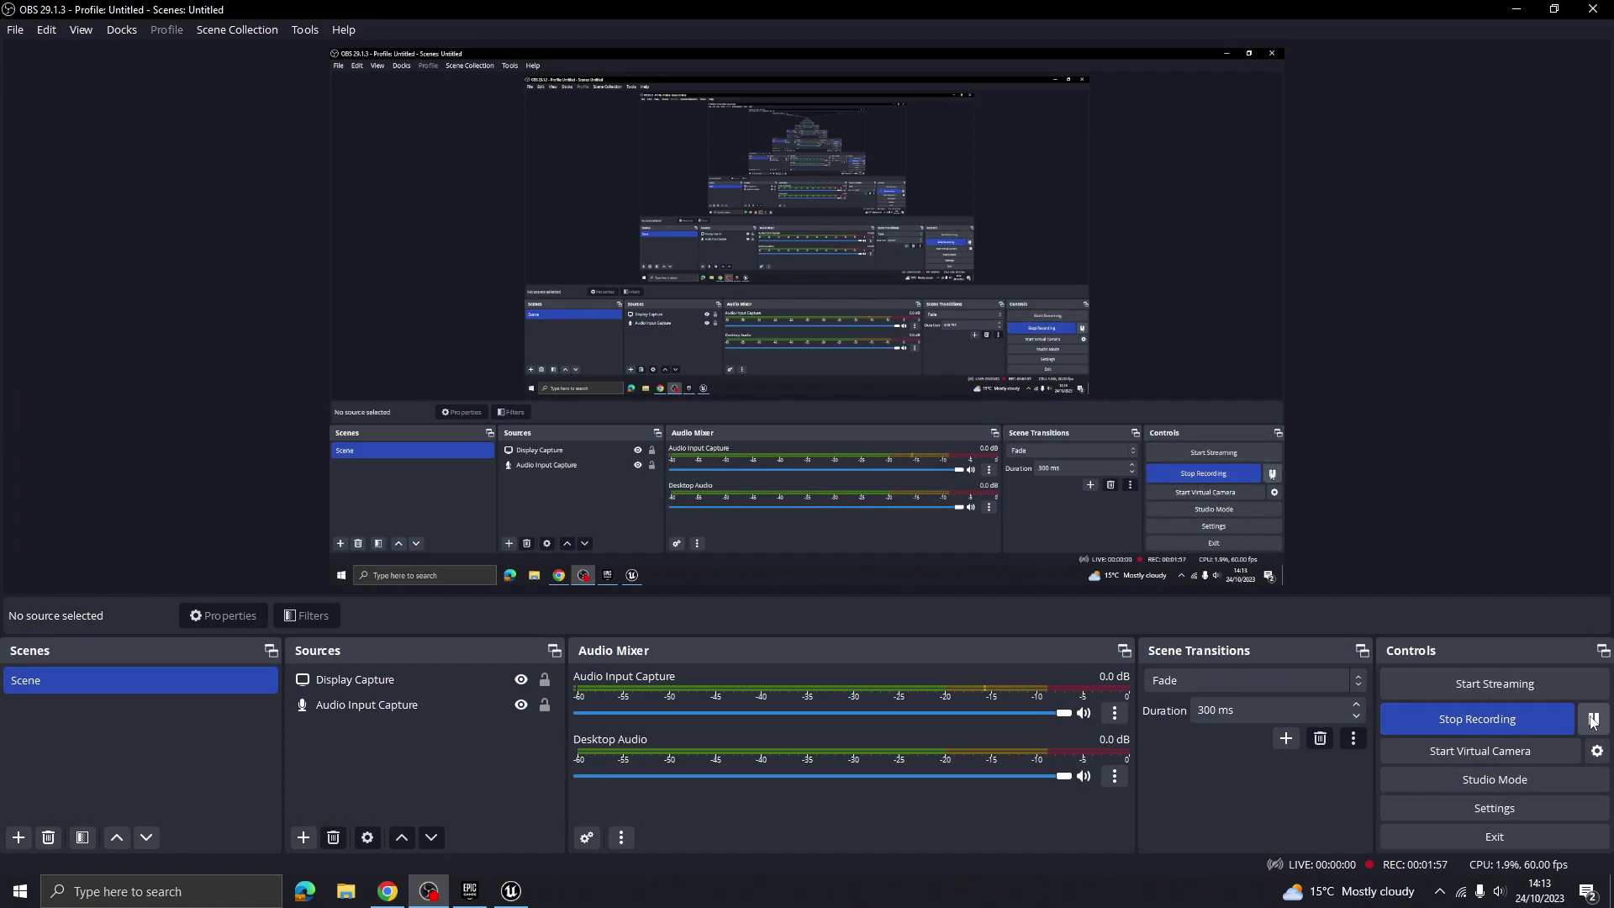
pyautogui.click(436, 885)
# Reduce the Sculpt brush size to about 544 and raise a hill on the landscape beyond the player start
pyautogui.moveTo(622, 511); pyautogui.dragTo(591, 536, button='right')
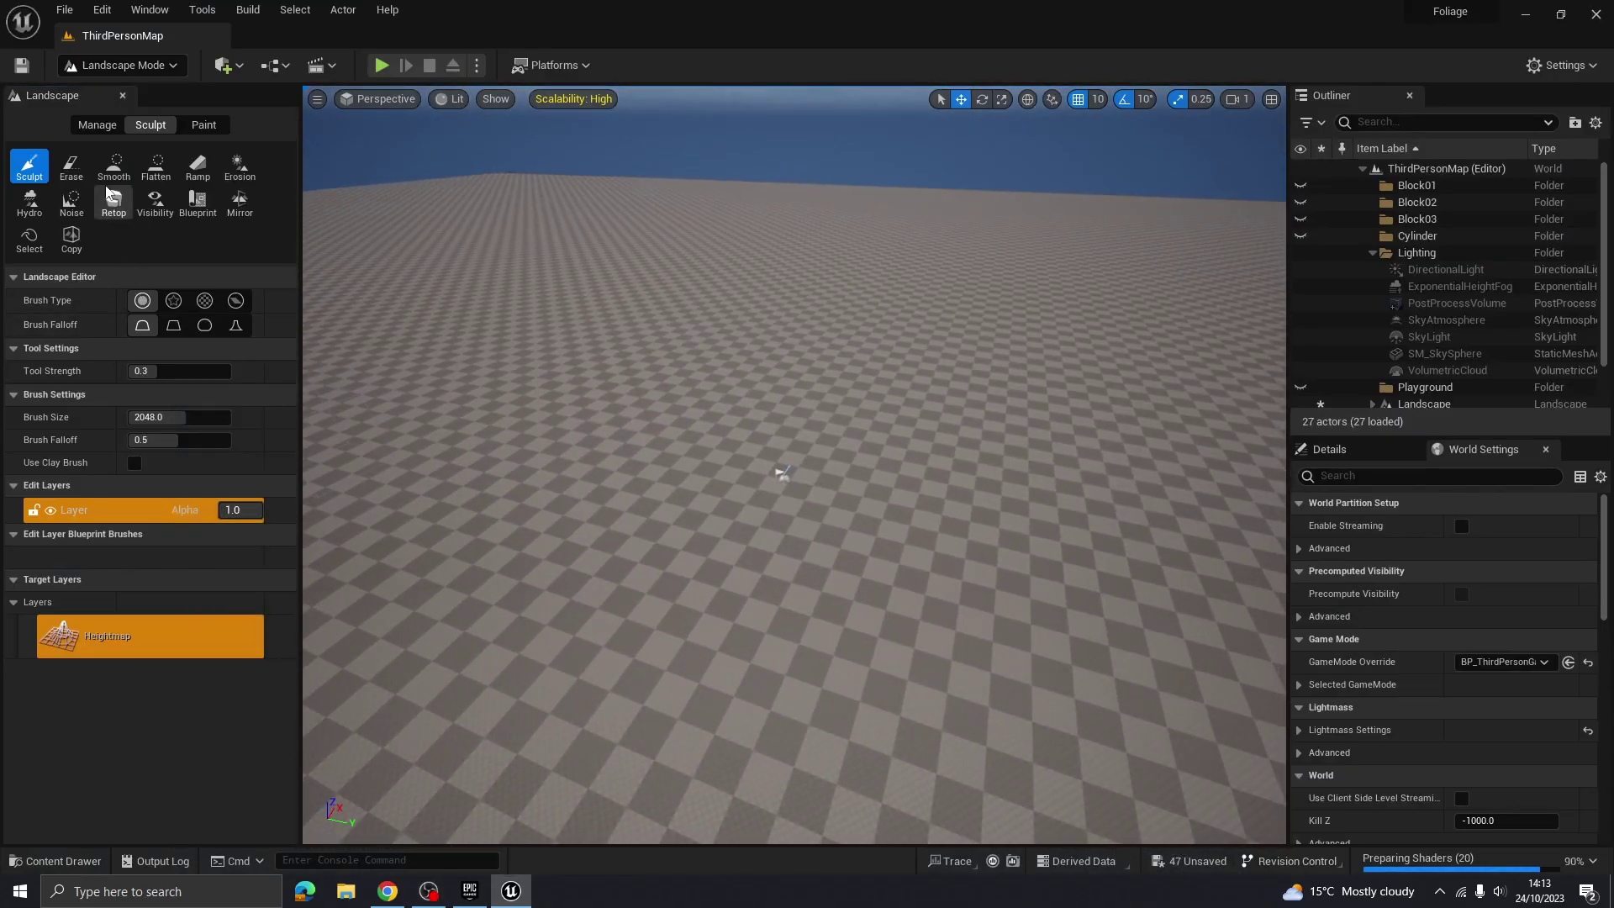
pyautogui.moveTo(841, 428); pyautogui.dragTo(893, 410, button='right')
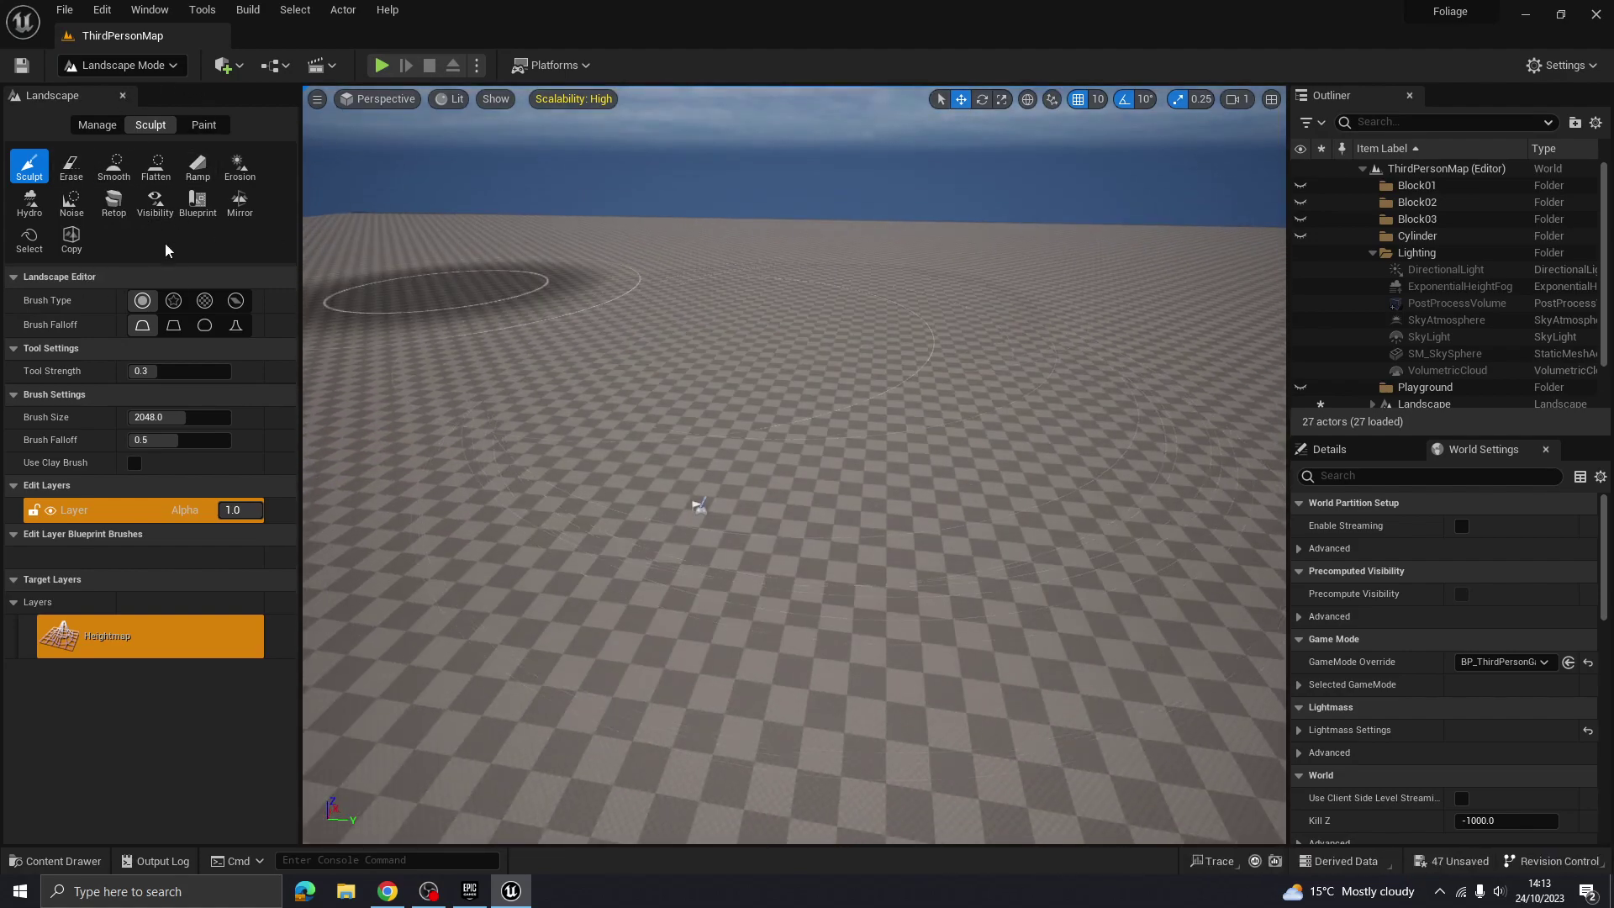
pyautogui.moveTo(168, 417); pyautogui.dragTo(130, 416)
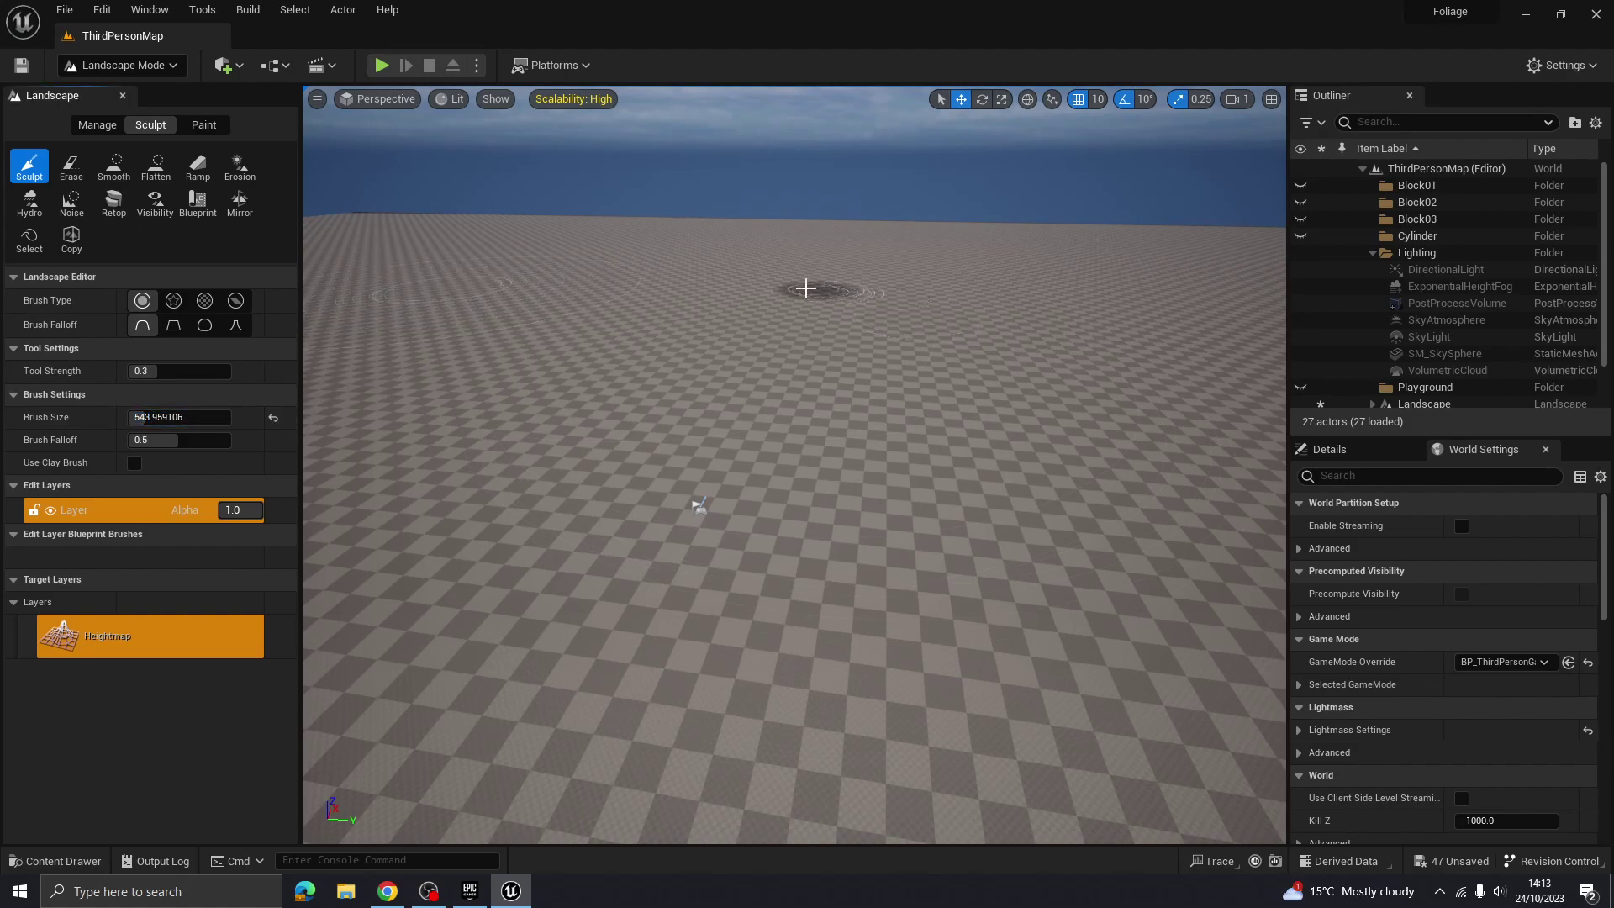
pyautogui.moveTo(897, 306)
pyautogui.mouseDown()
pyautogui.moveTo(1028, 451)
pyautogui.moveTo(929, 338)
pyautogui.moveTo(1177, 371)
pyautogui.moveTo(1034, 338)
pyautogui.moveTo(1178, 411)
pyautogui.moveTo(833, 300)
pyautogui.moveTo(990, 321)
pyautogui.mouseUp()
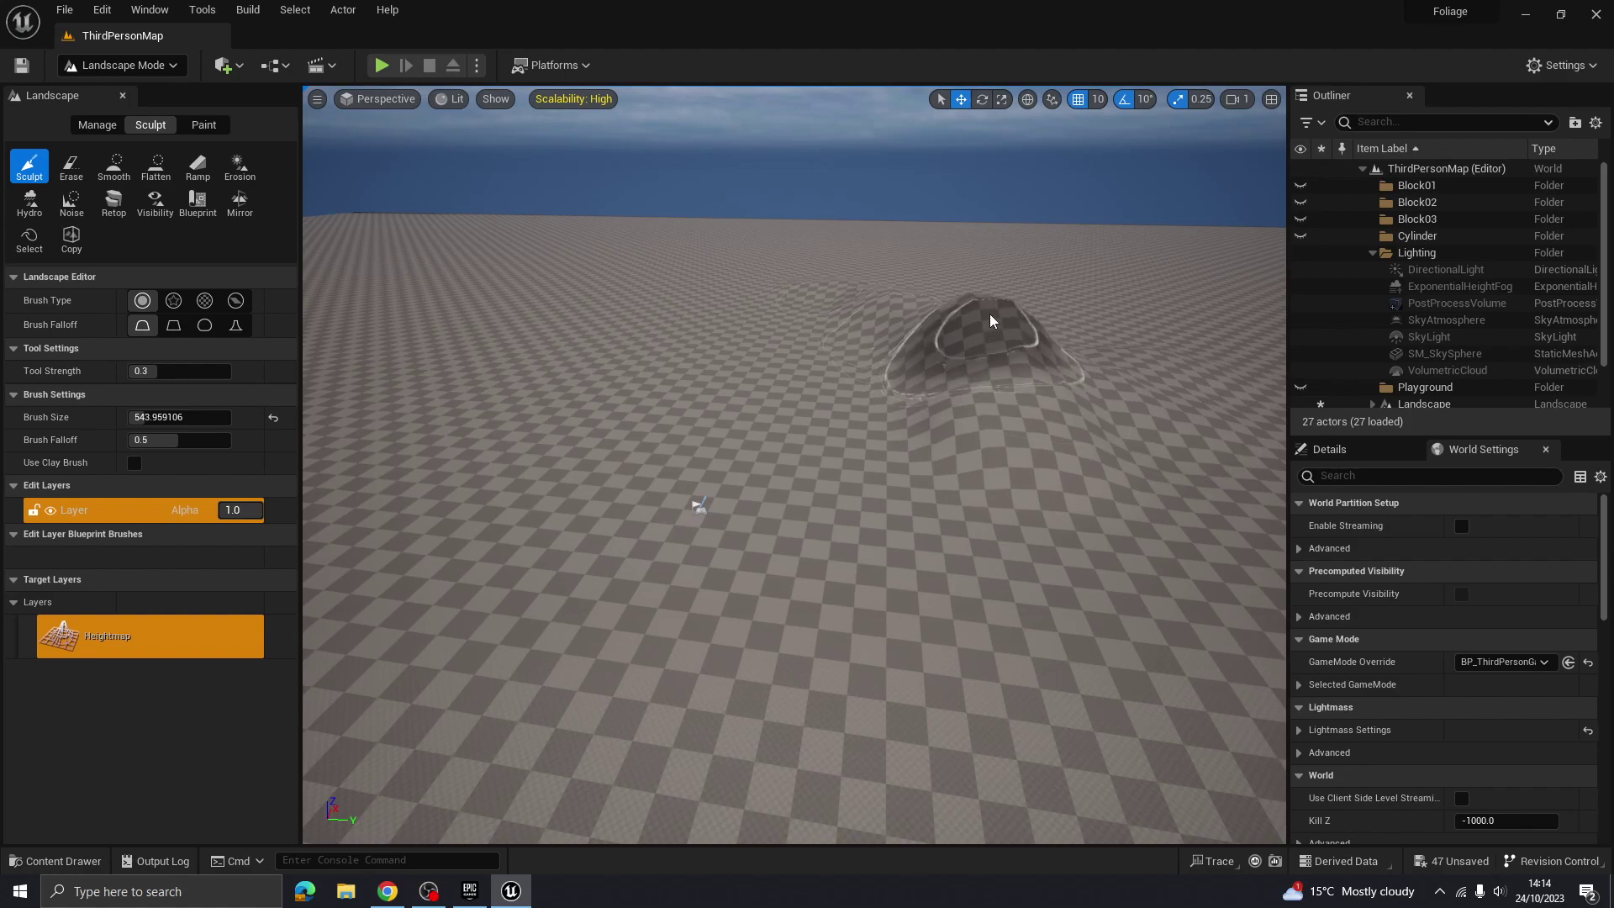
# Soften the sculpted hill's slopes with the Smooth tool
pyautogui.click(113, 166)
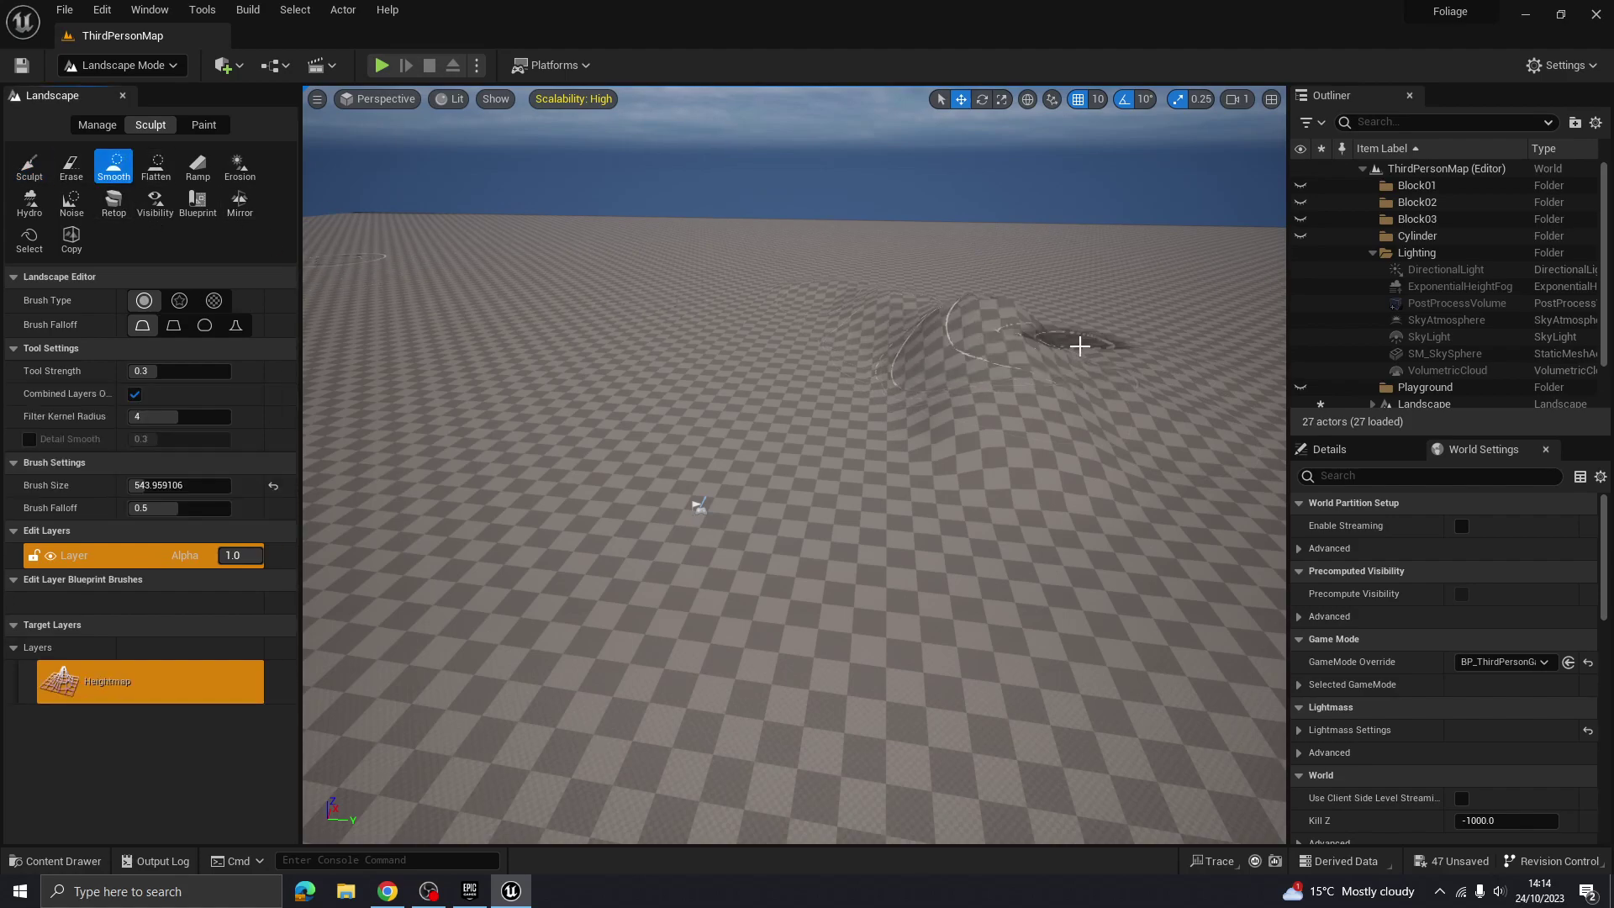
pyautogui.moveTo(1079, 346)
pyautogui.mouseDown()
pyautogui.moveTo(940, 313)
pyautogui.moveTo(1006, 327)
pyautogui.moveTo(807, 331)
pyautogui.mouseUp()
pyautogui.moveTo(807, 332)
pyautogui.mouseDown(button='right')
pyautogui.moveTo(882, 306)
pyautogui.moveTo(815, 303)
pyautogui.moveTo(818, 336)
pyautogui.moveTo(807, 285)
pyautogui.mouseUp(button='right')
pyautogui.press('w')
pyautogui.press('s')
# Return to Selection mode and play-test the character on the sculpted landscape, ending the session when done
pyautogui.click(127, 64)
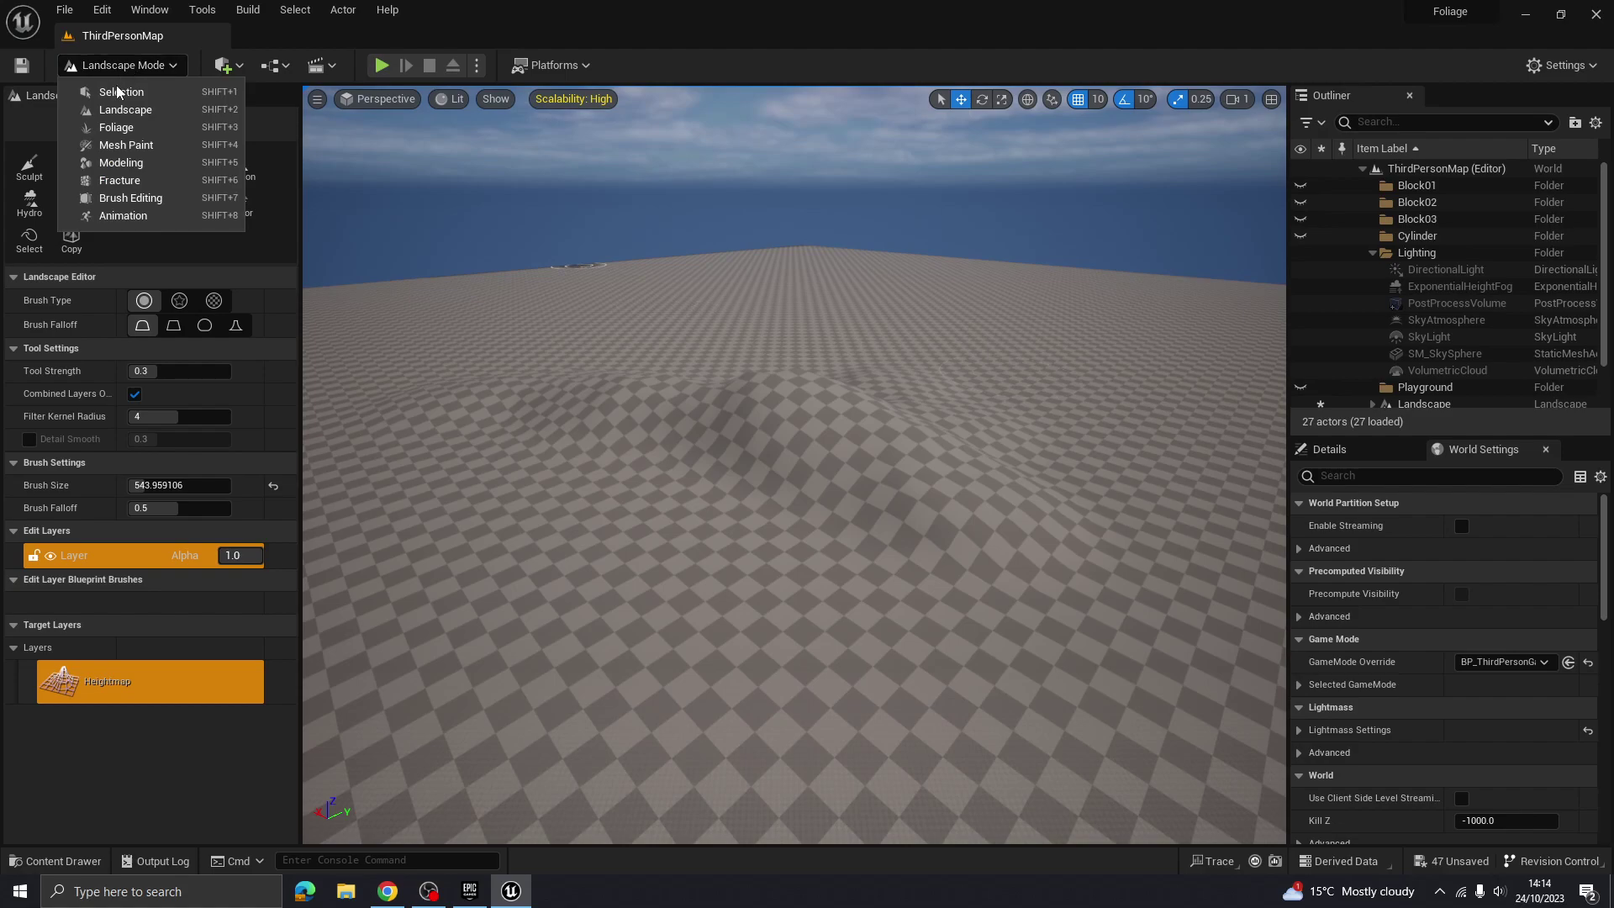
pyautogui.click(124, 89)
pyautogui.moveTo(297, 139); pyautogui.dragTo(252, 141, button='right')
pyautogui.moveTo(605, 264); pyautogui.dragTo(594, 274, button='right')
pyautogui.click(375, 65)
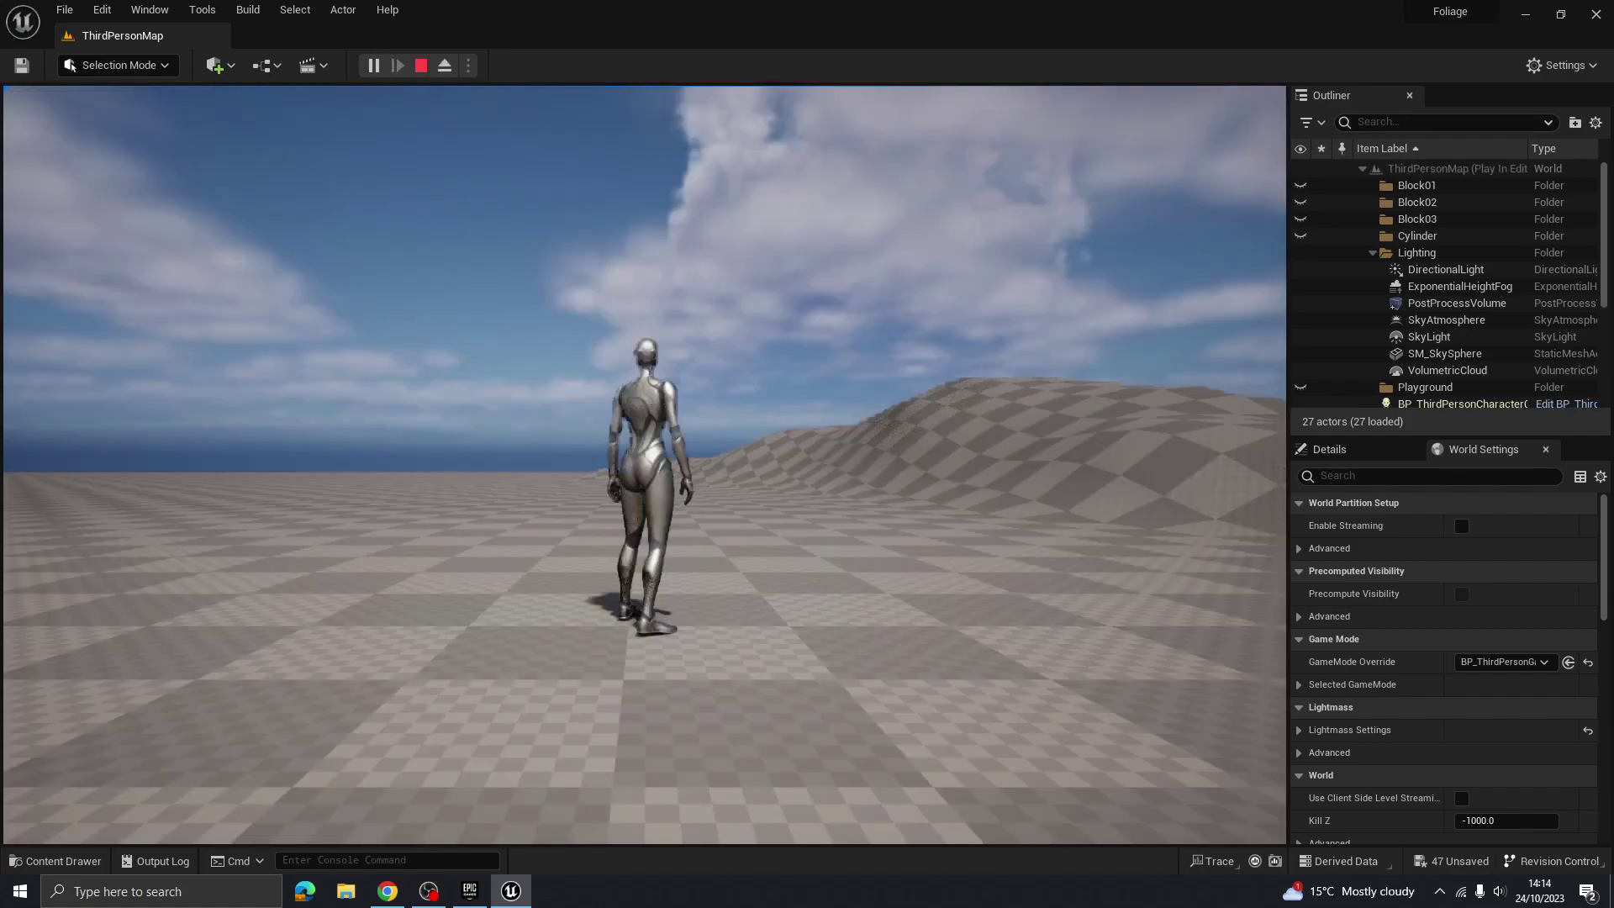
pyautogui.click(814, 521)
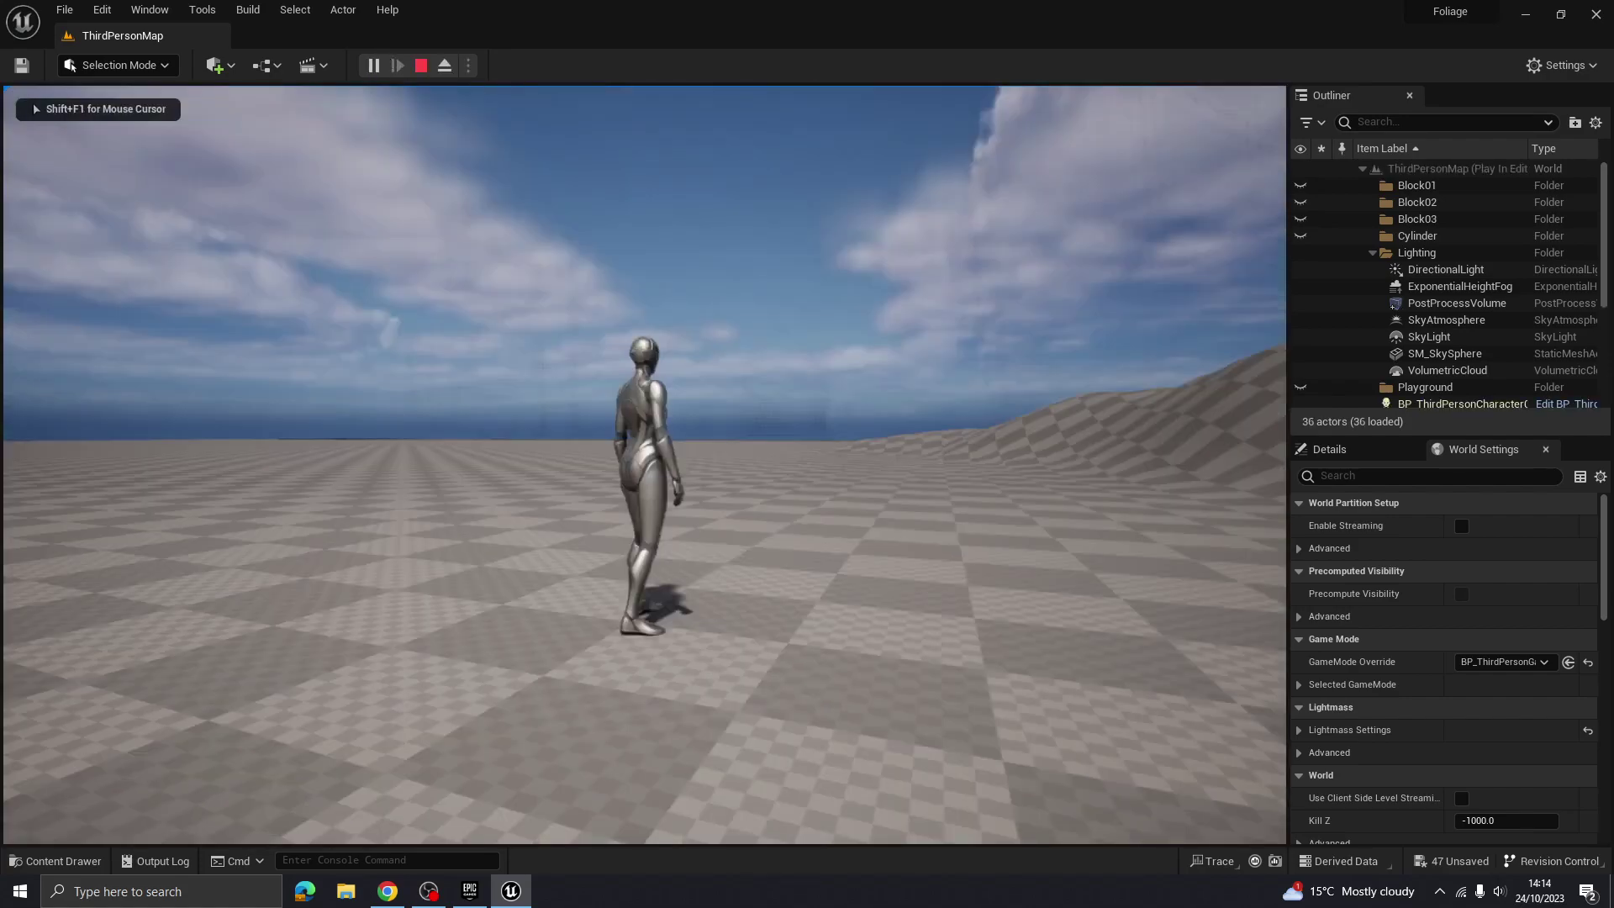
pyautogui.press('w')
pyautogui.press('Escape')
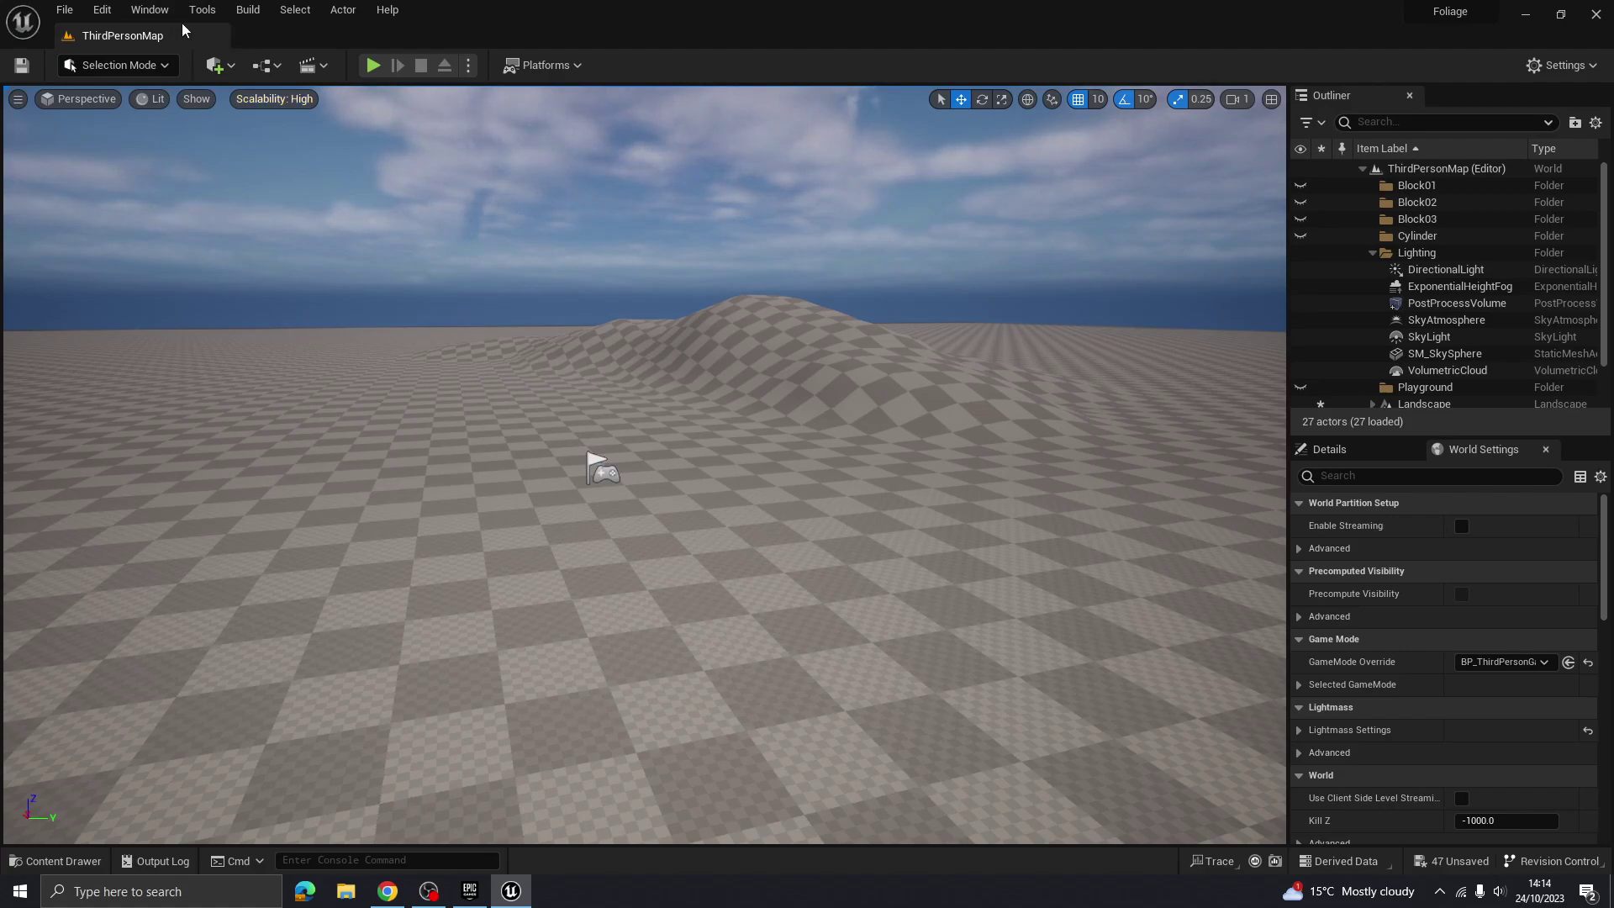
# Open Quixel Bridge and check which account is signed in
pyautogui.click(178, 17)
pyautogui.click(201, 10)
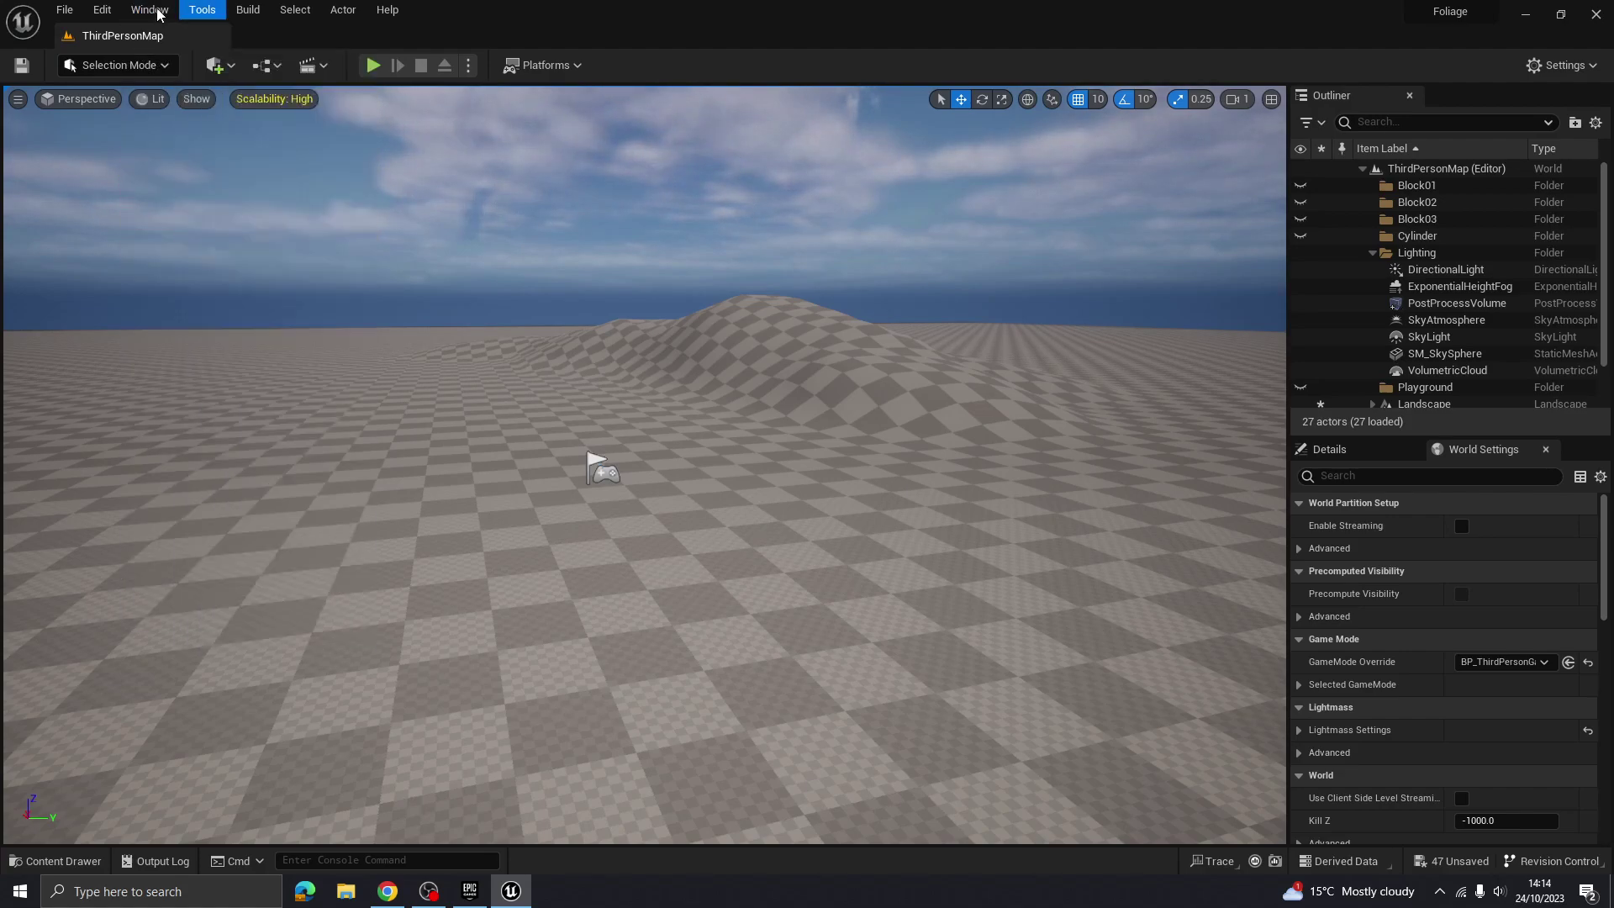
pyautogui.click(159, 12)
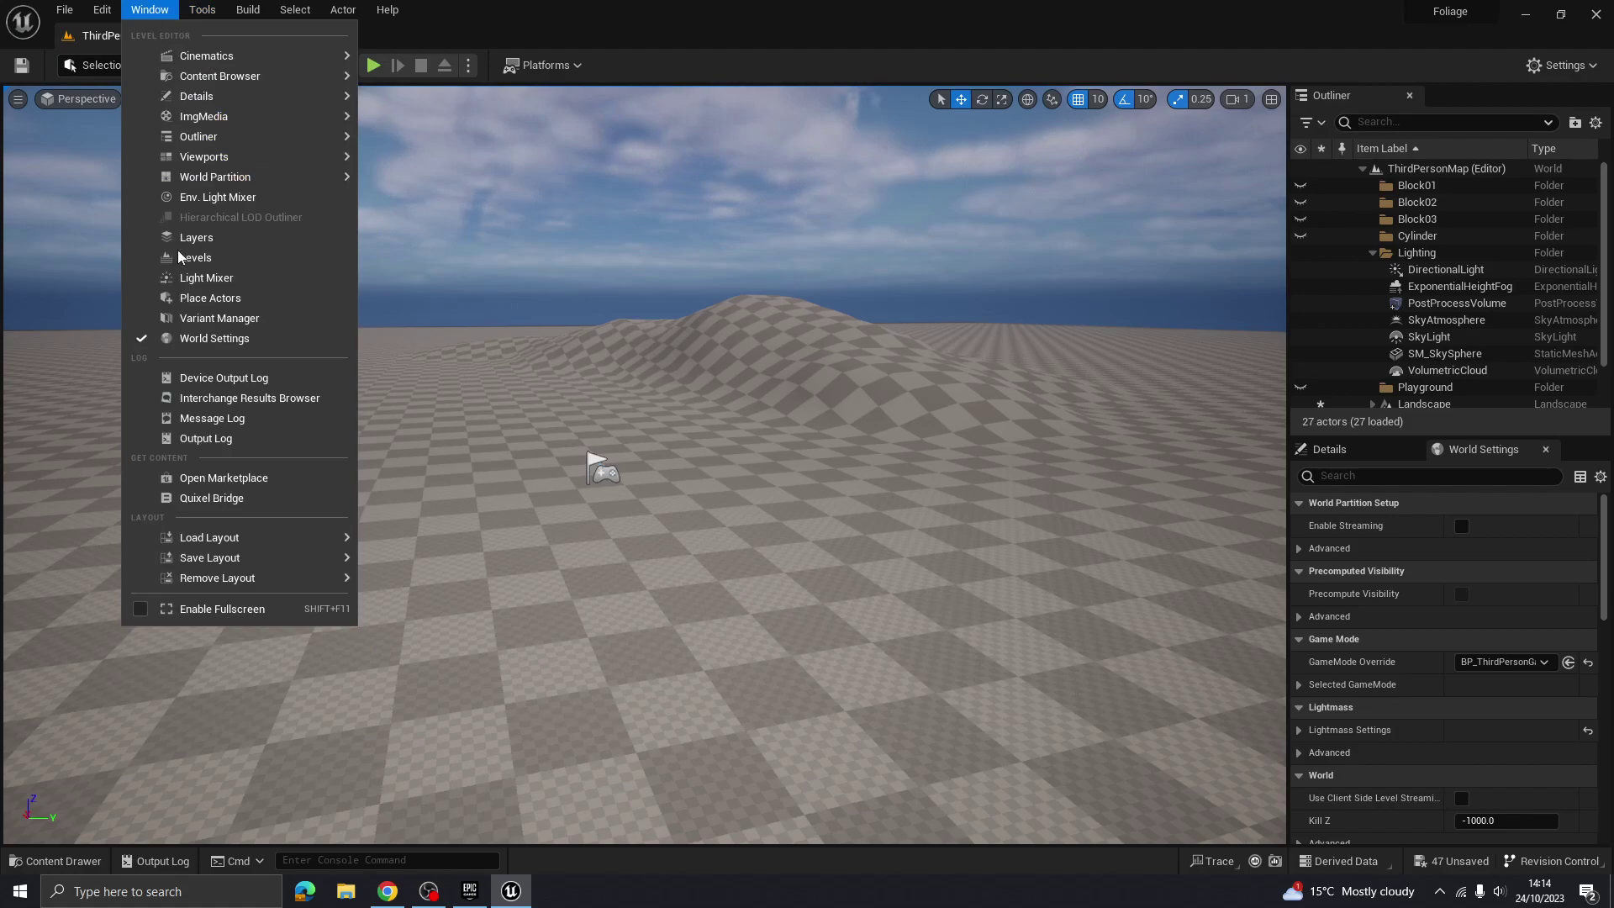
pyautogui.click(212, 498)
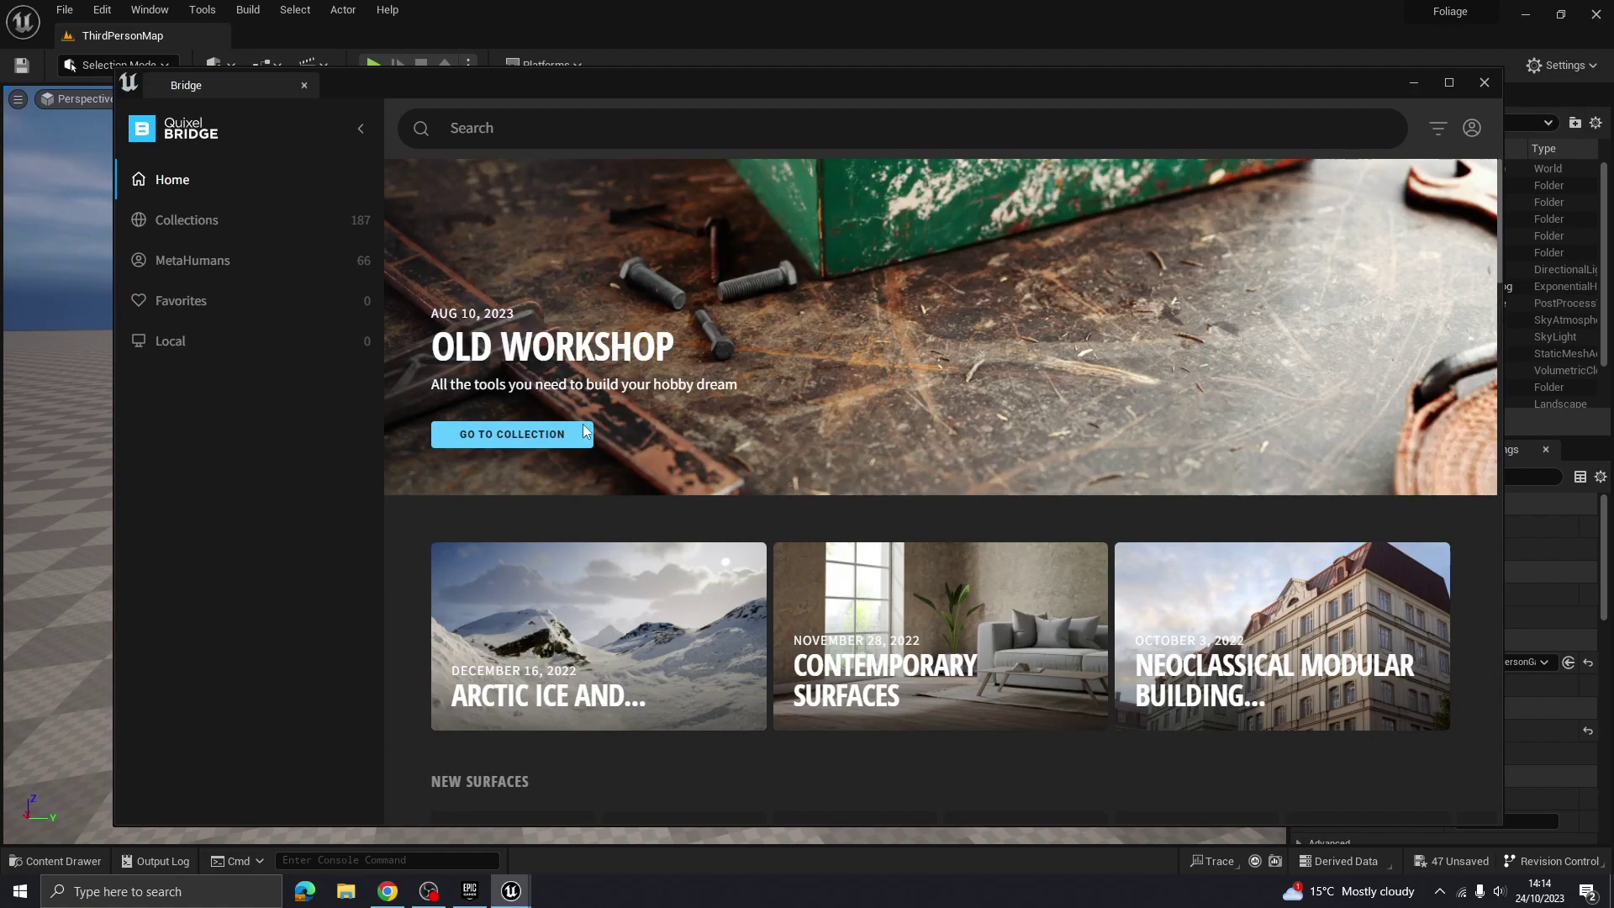
pyautogui.click(1471, 128)
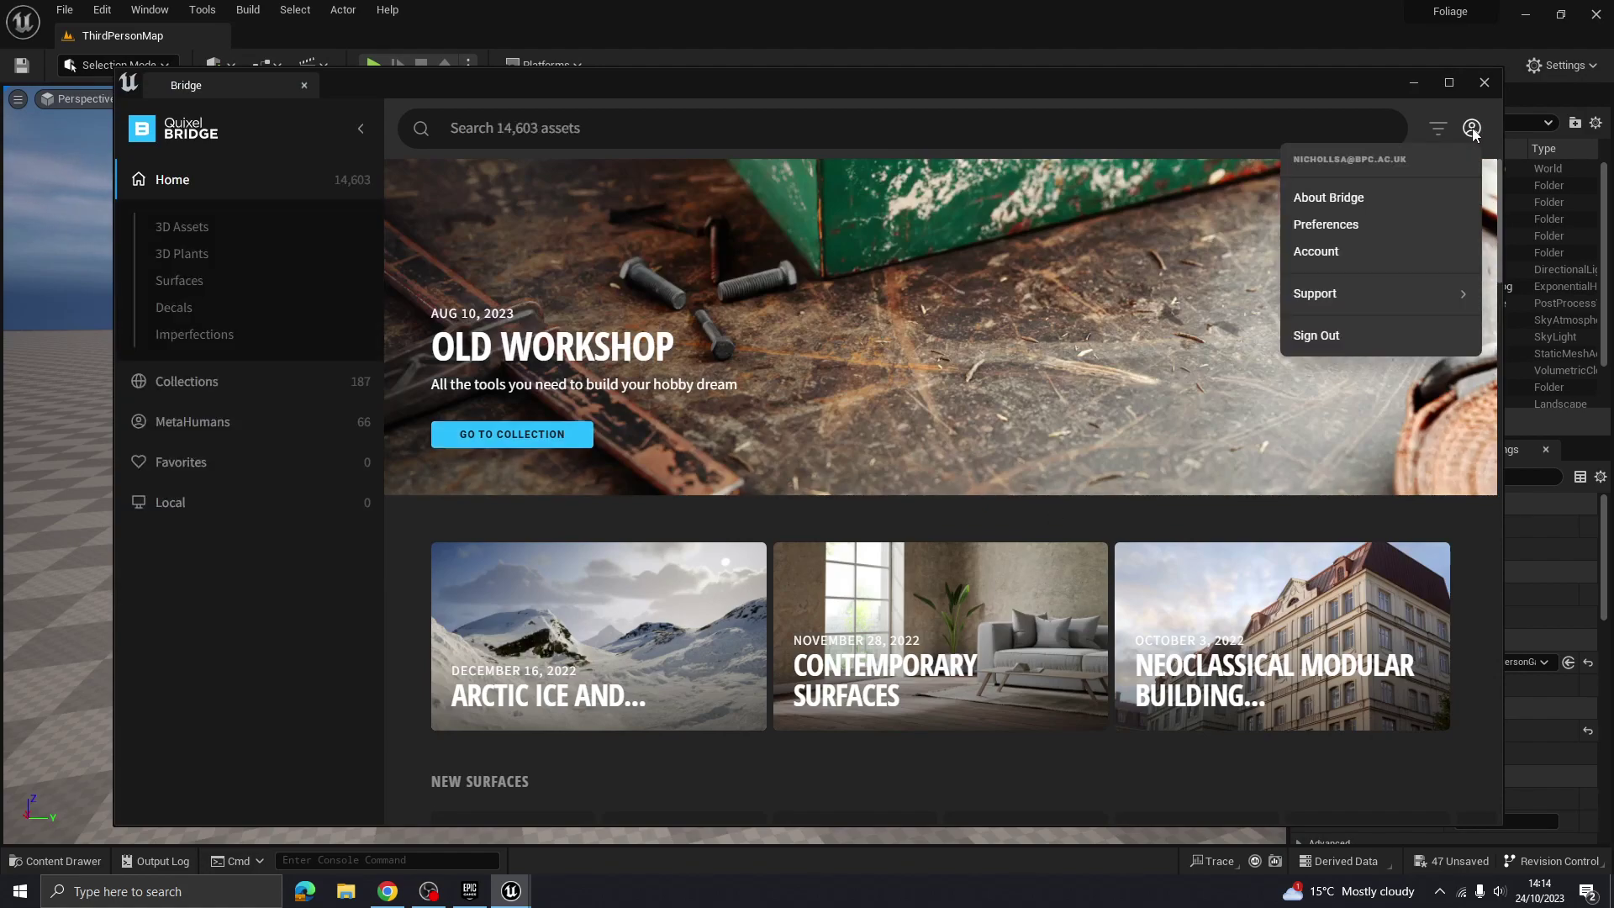
pyautogui.click(1474, 132)
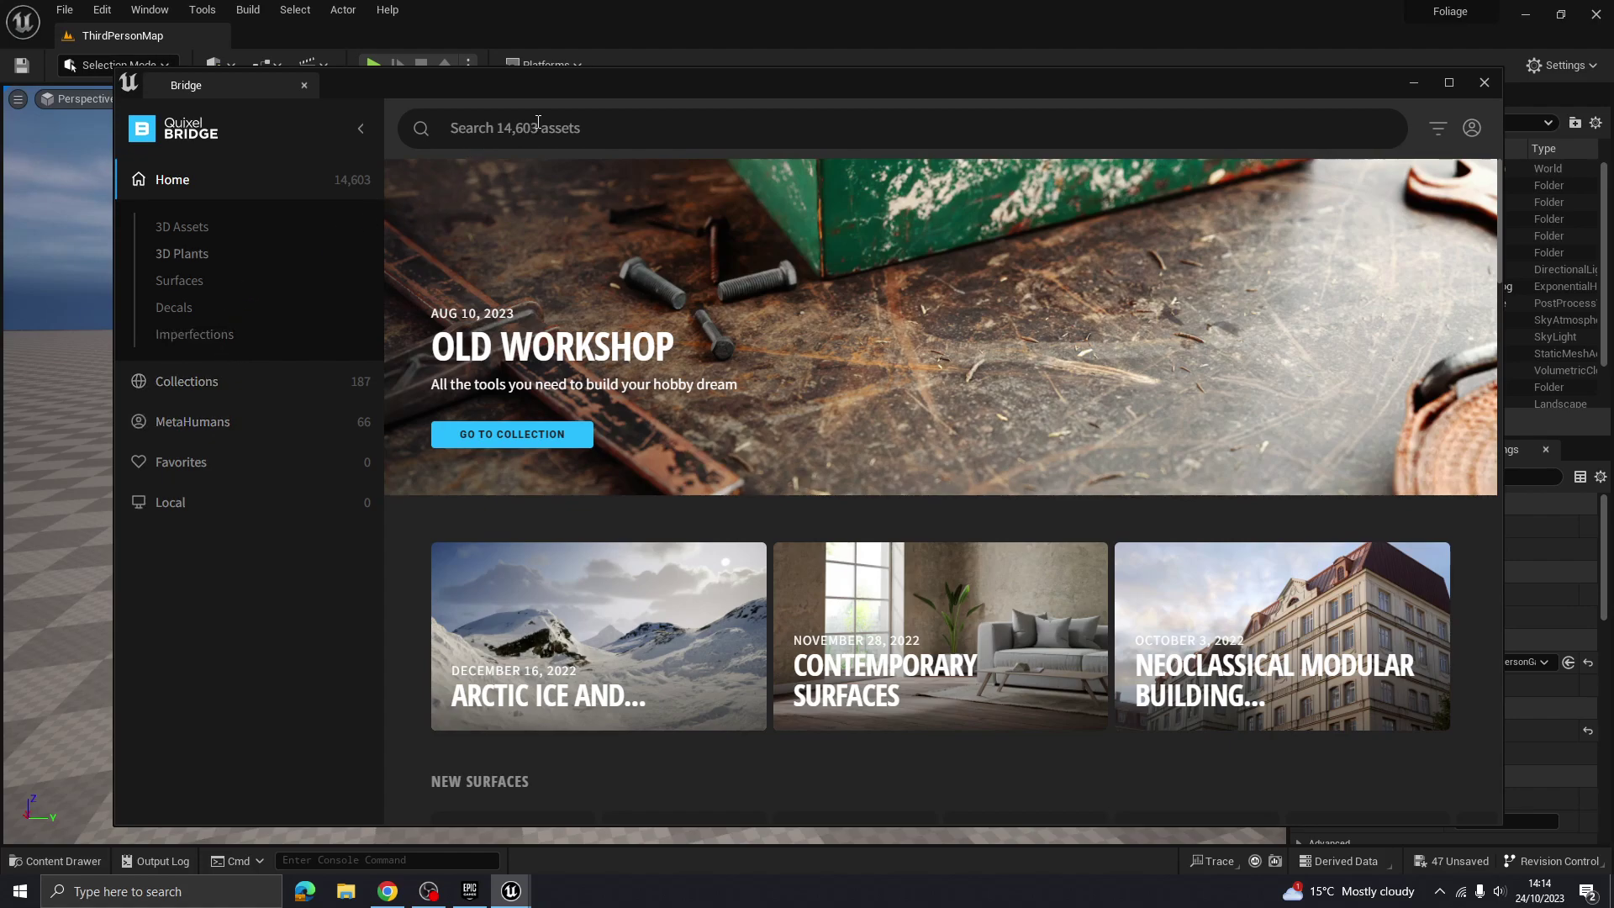
# Browse the new 3D models in Bridge and bring up the Nordic Forest Cluster Rock Small asset's details
pyautogui.scroll(-4, 924, 471)
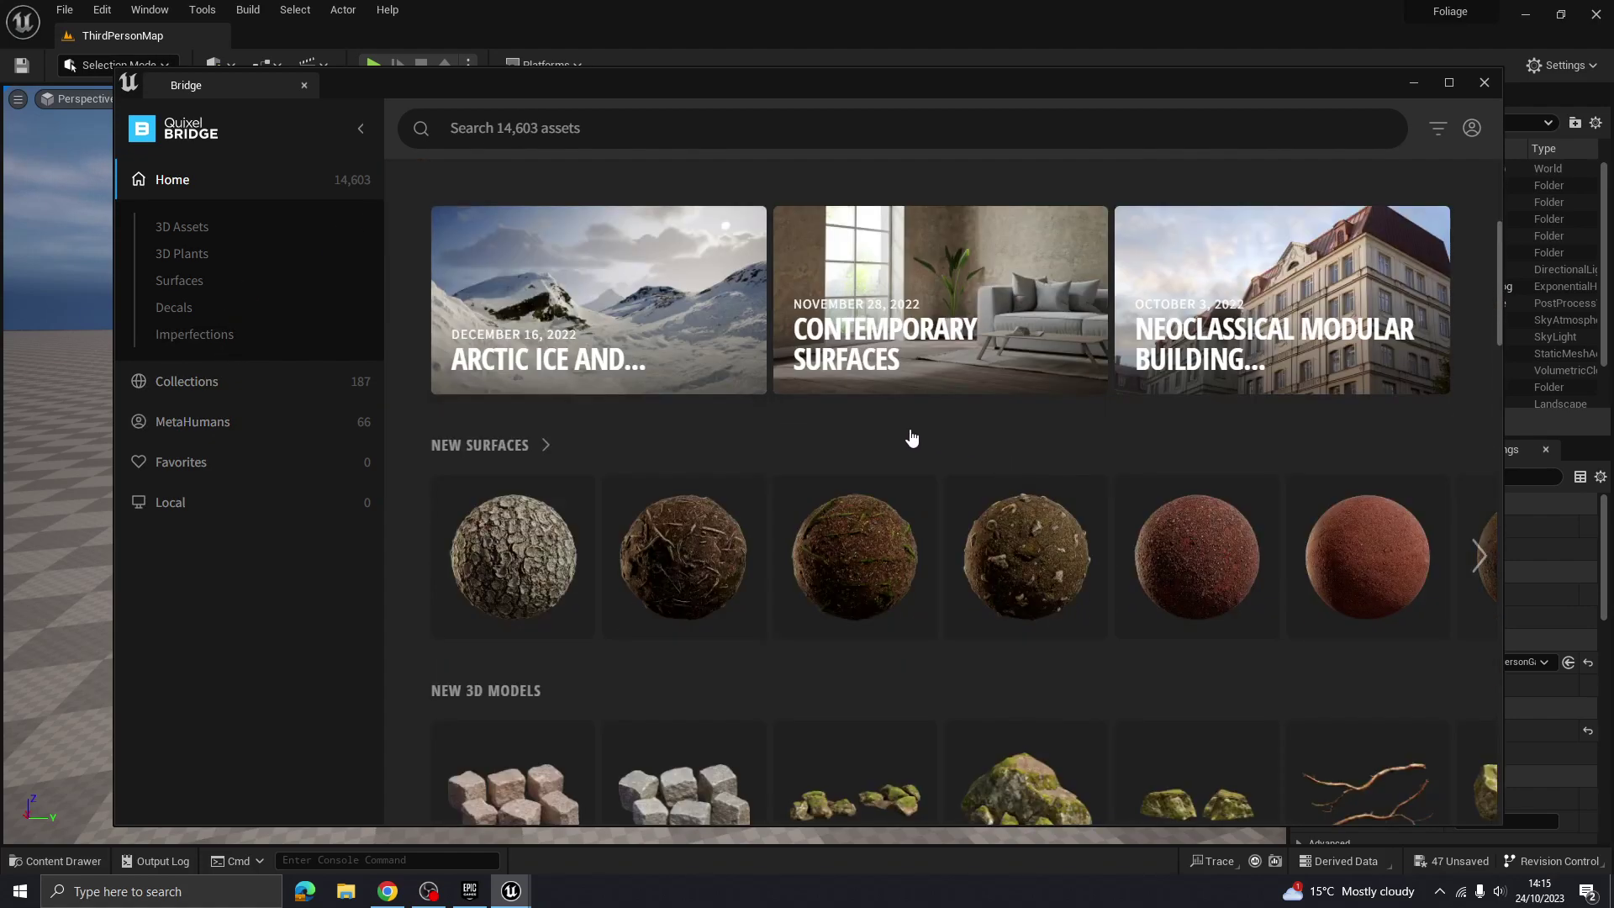
pyautogui.scroll(-3, 975, 319)
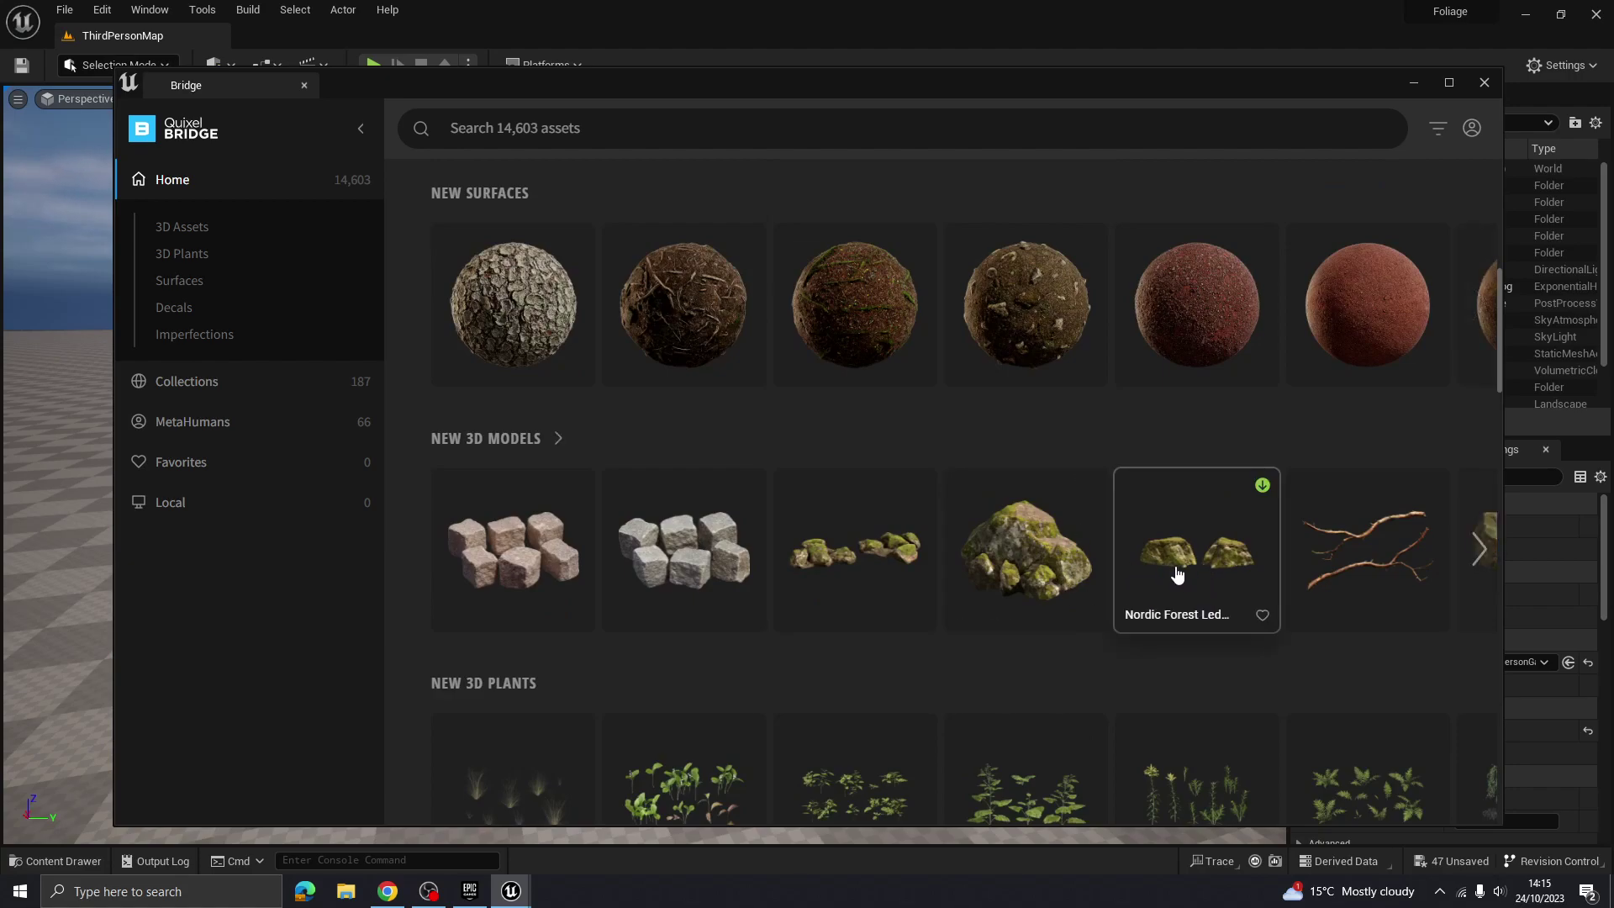
pyautogui.click(1182, 534)
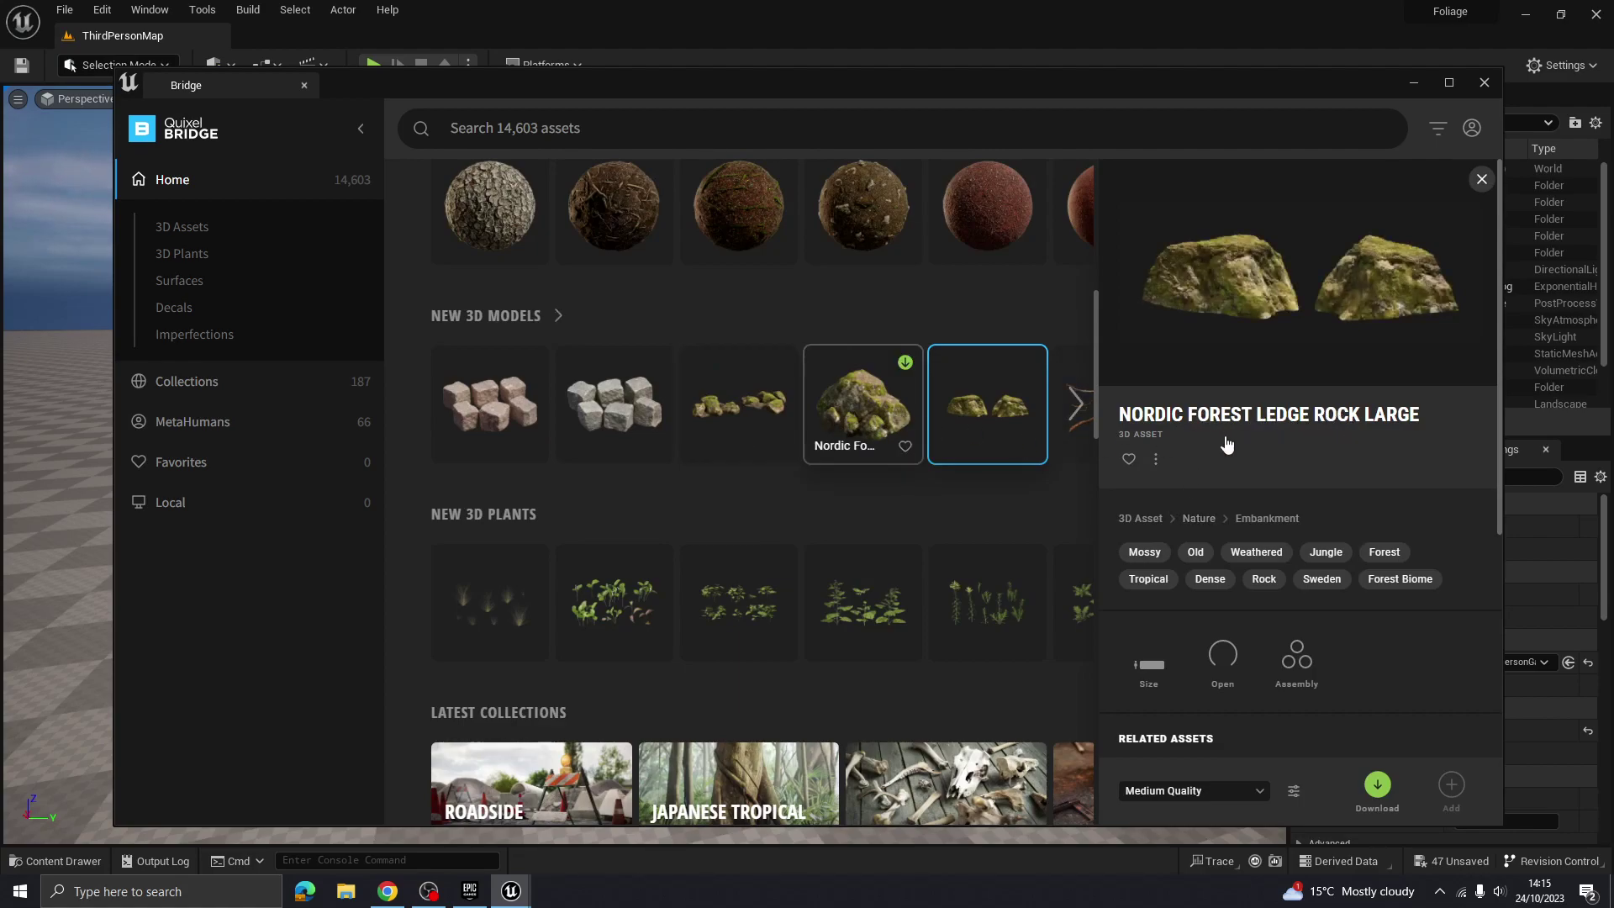
pyautogui.click(738, 414)
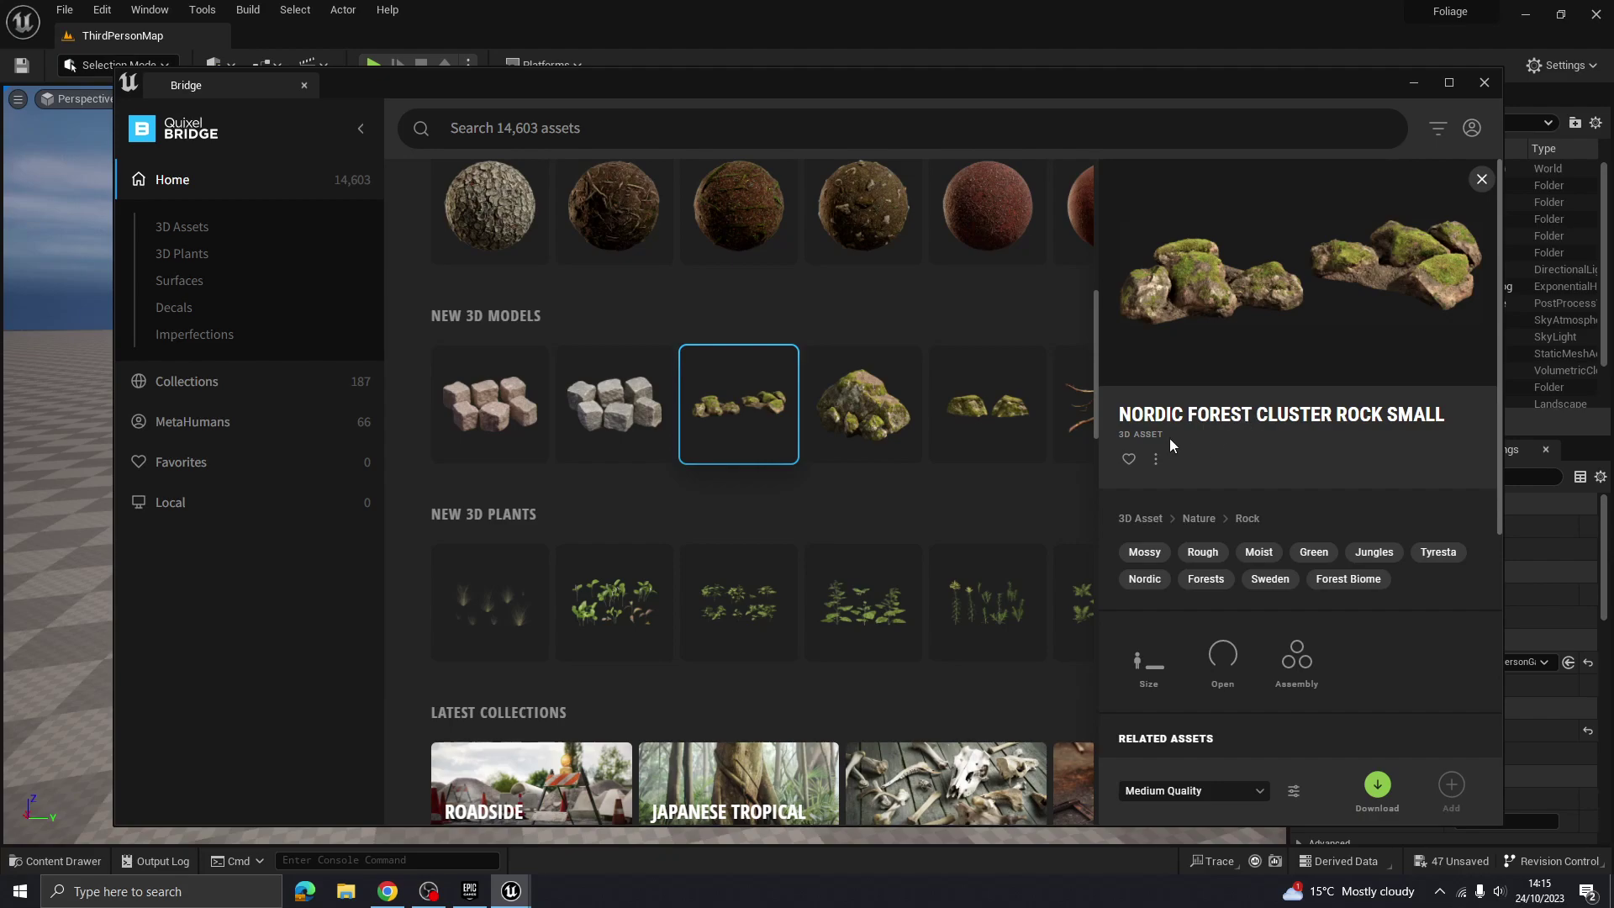
# Download Nordic Forest Cluster Rock Small at Medium Quality and add it to the project
pyautogui.click(1183, 794)
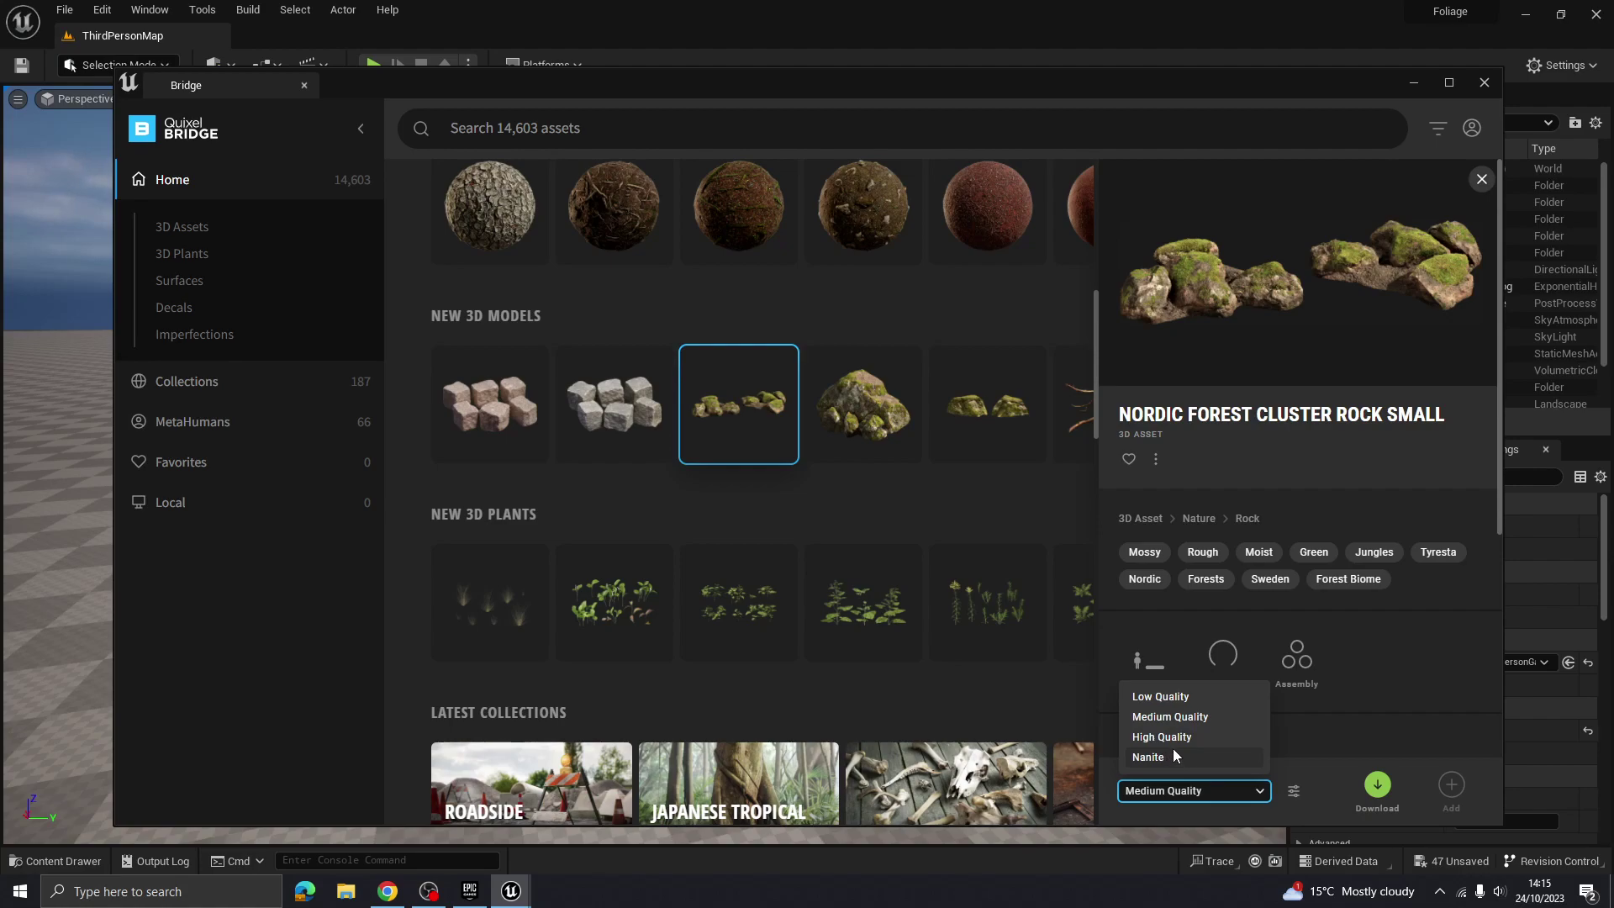
pyautogui.click(1168, 715)
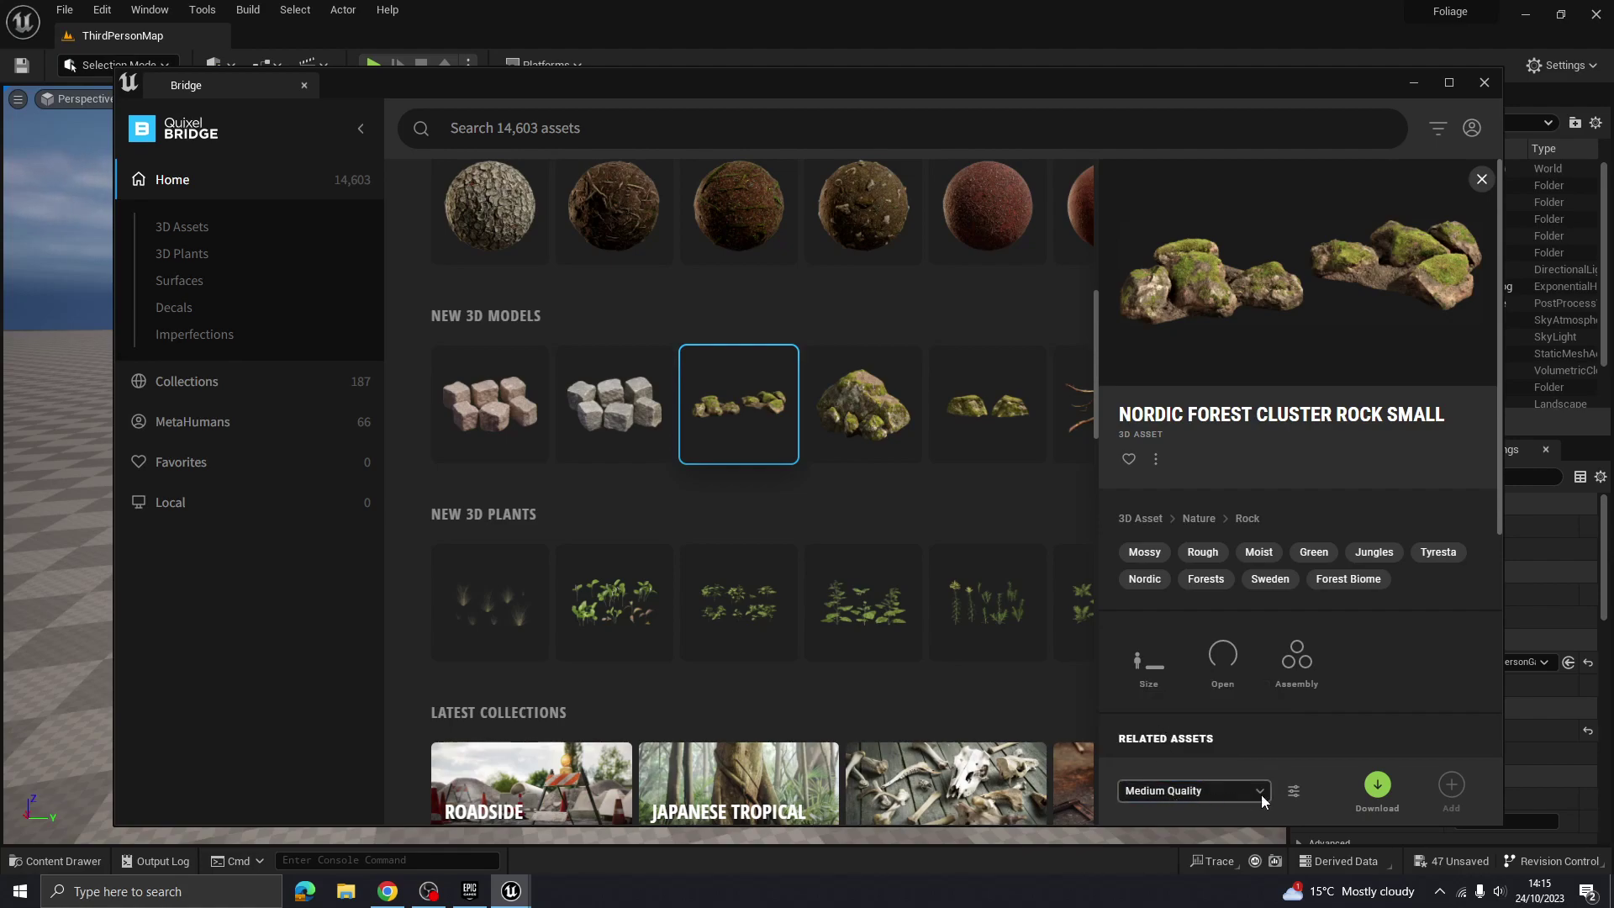
pyautogui.click(1378, 786)
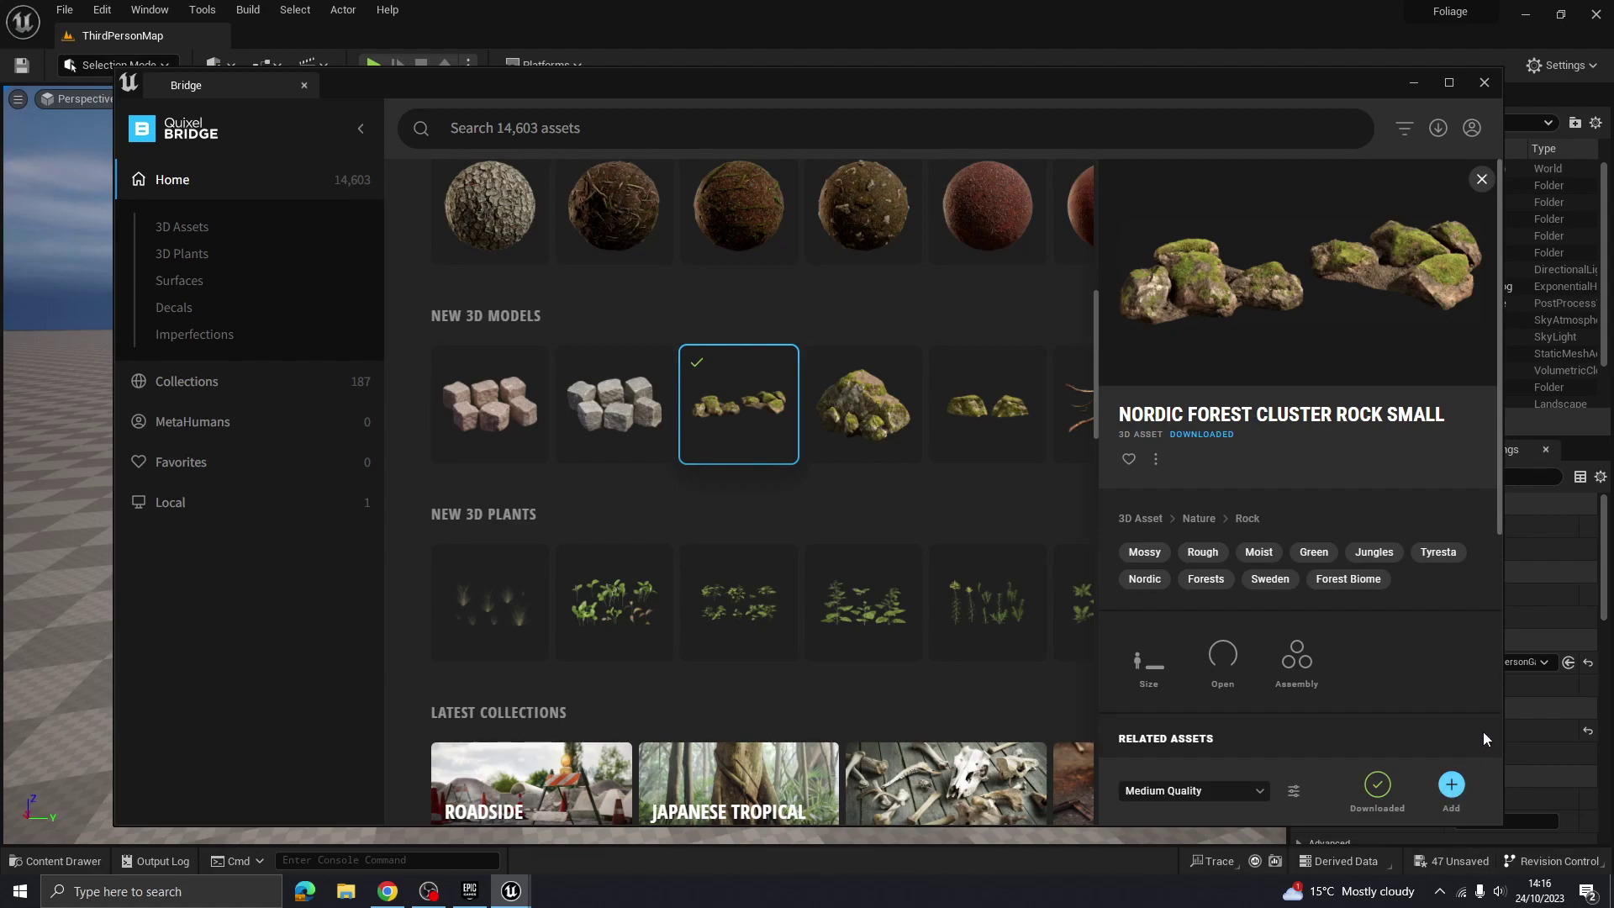
pyautogui.click(1451, 784)
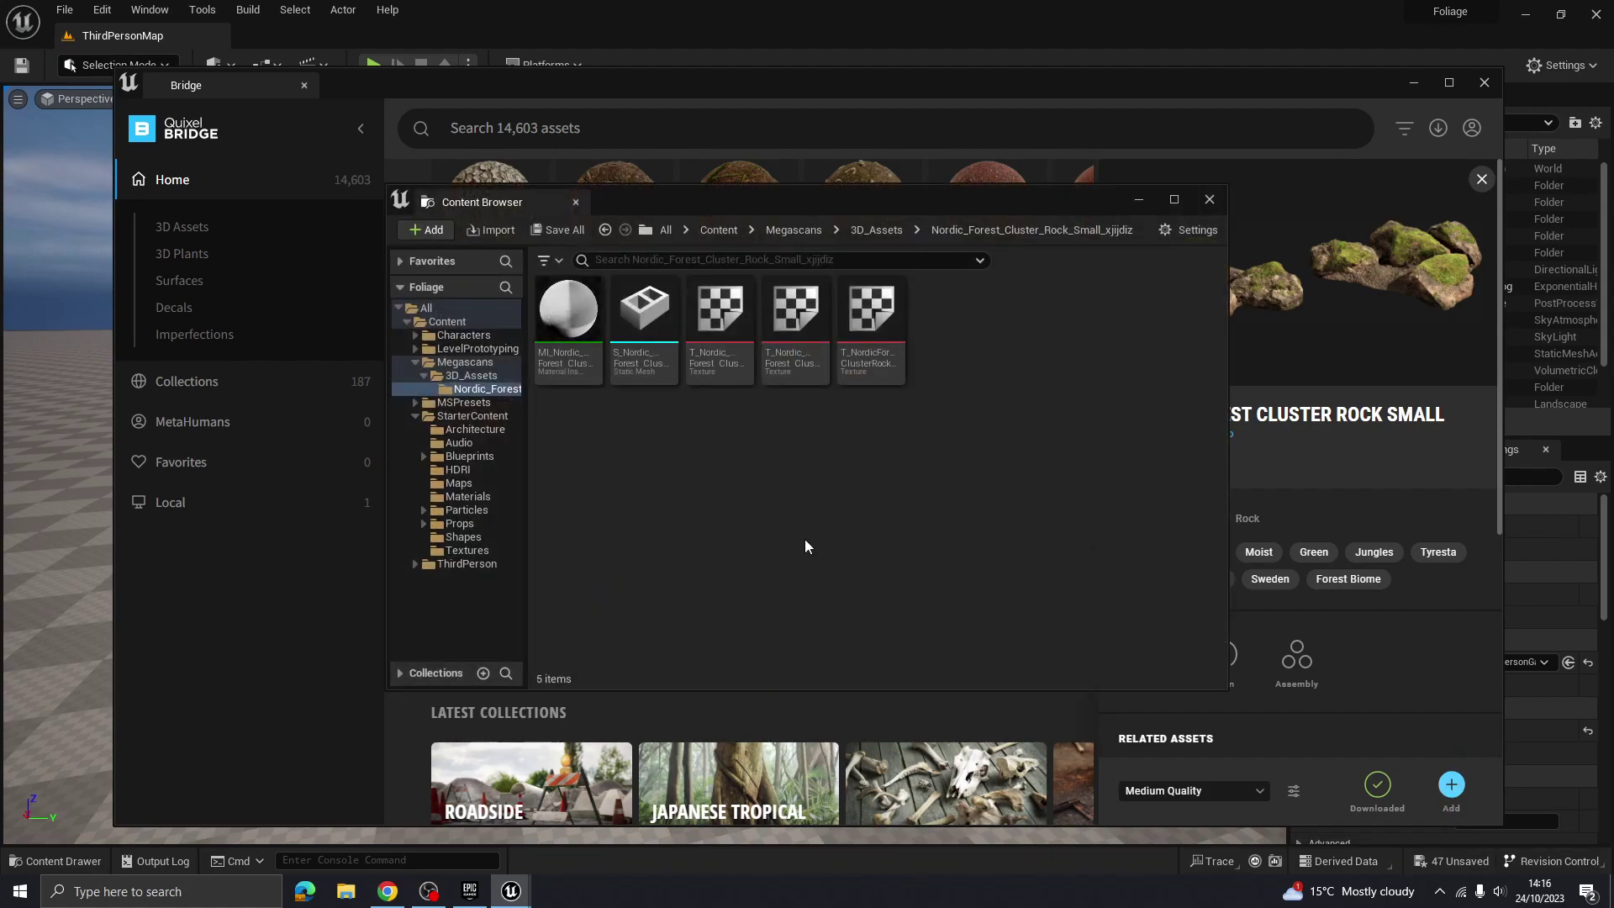
# Look over the imported rock assets, and close the floating Content Browser and Bridge windows
pyautogui.moveTo(744, 209); pyautogui.dragTo(714, 174)
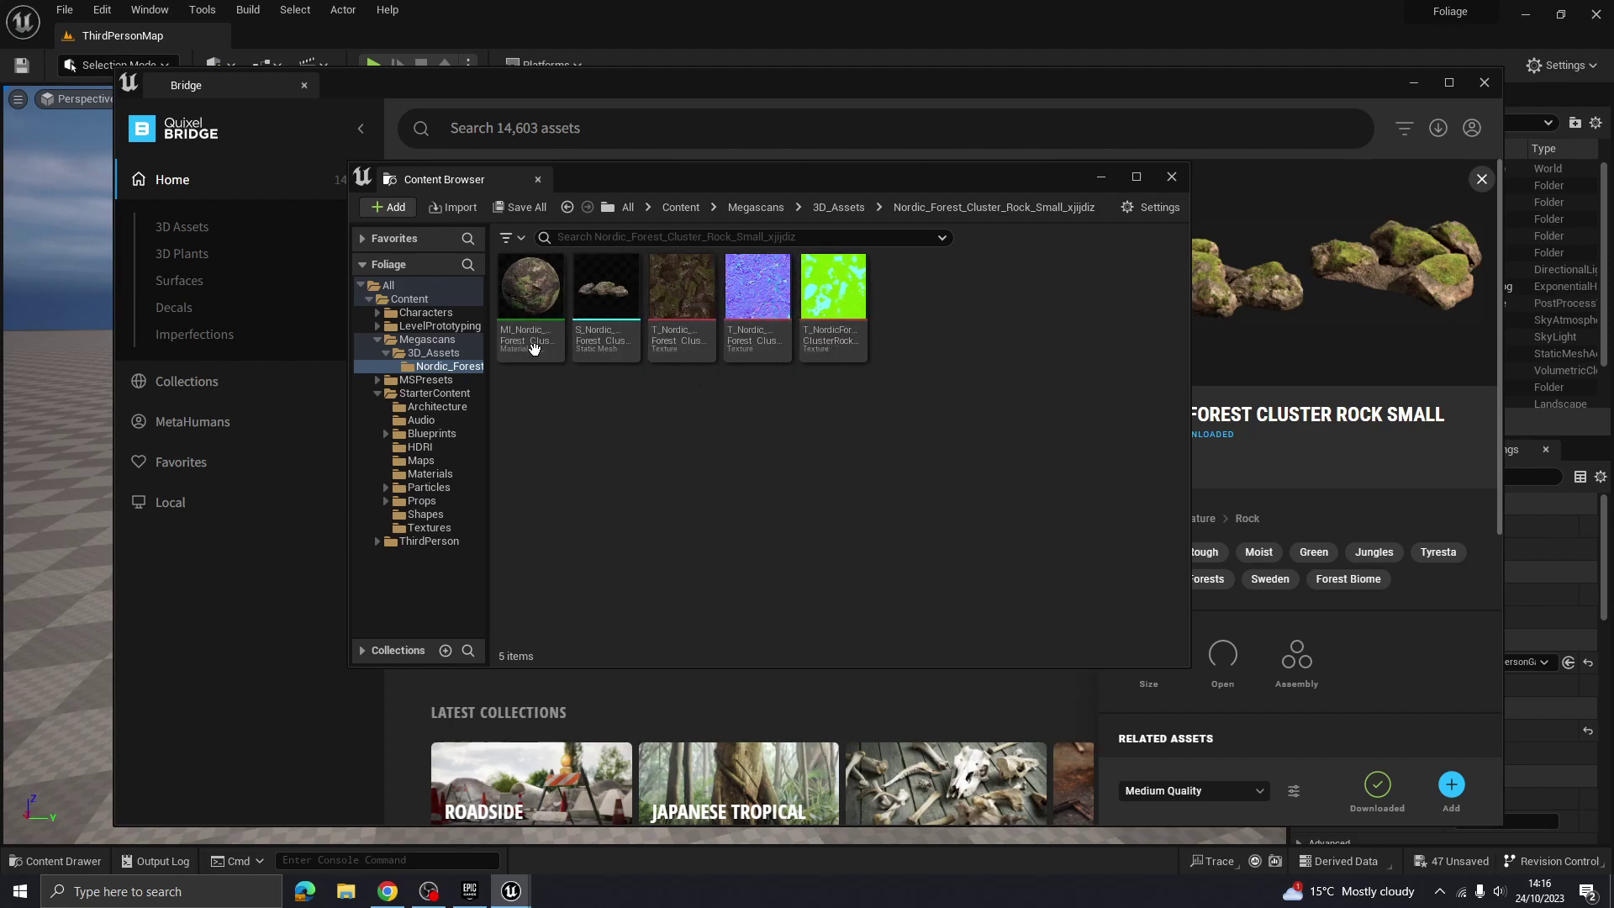
pyautogui.moveTo(538, 305)
pyautogui.moveTo(611, 318)
pyautogui.click(1172, 177)
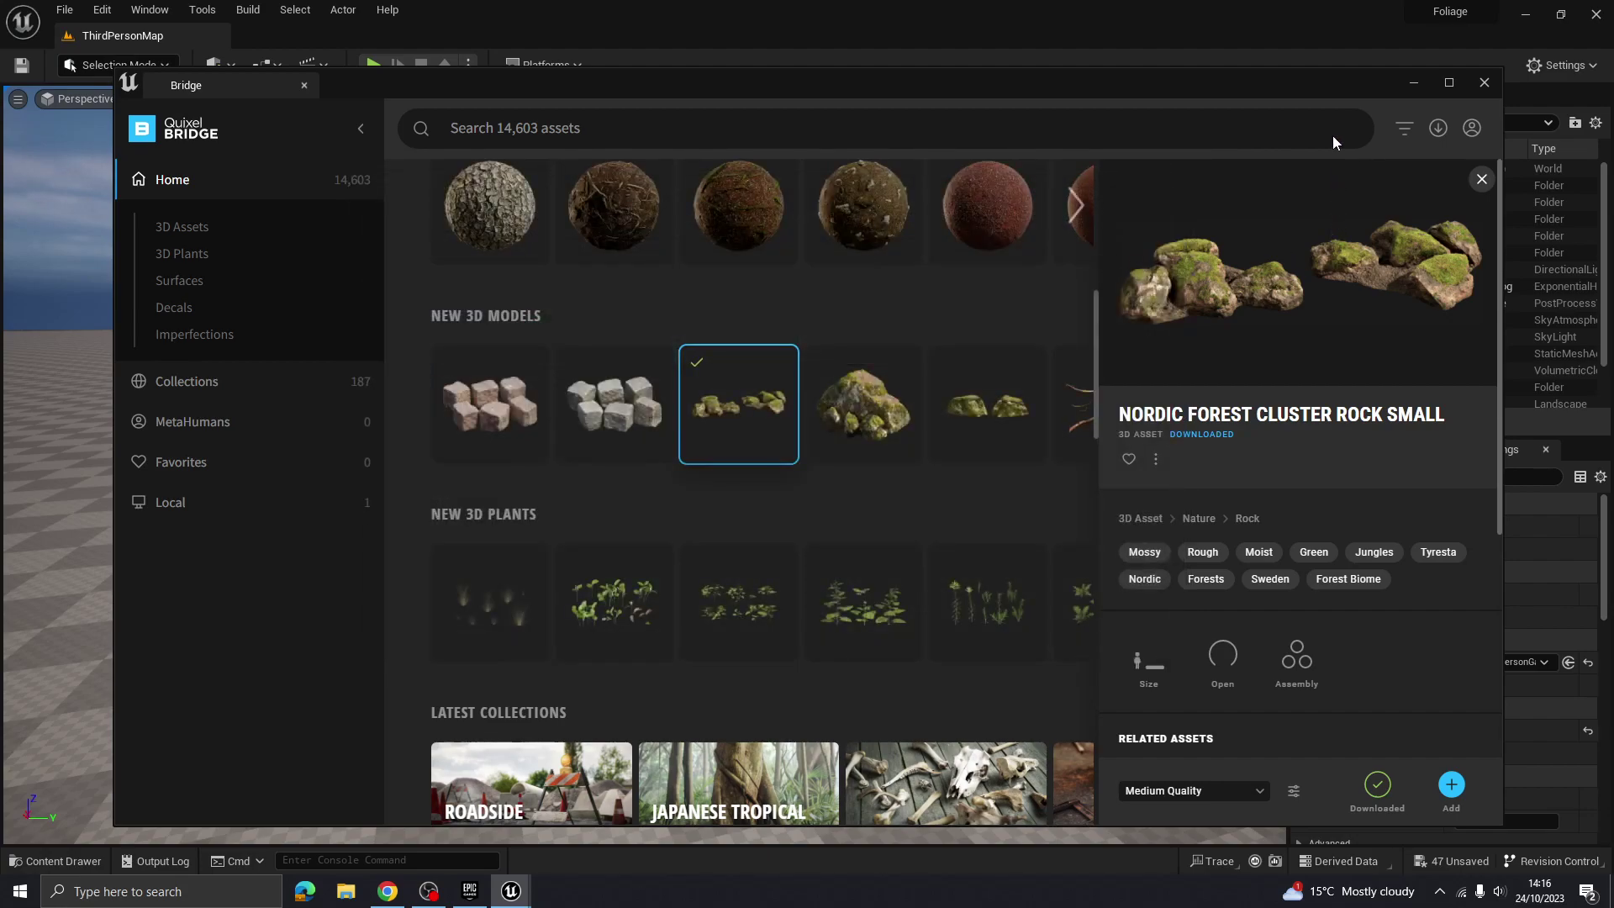
pyautogui.click(1484, 85)
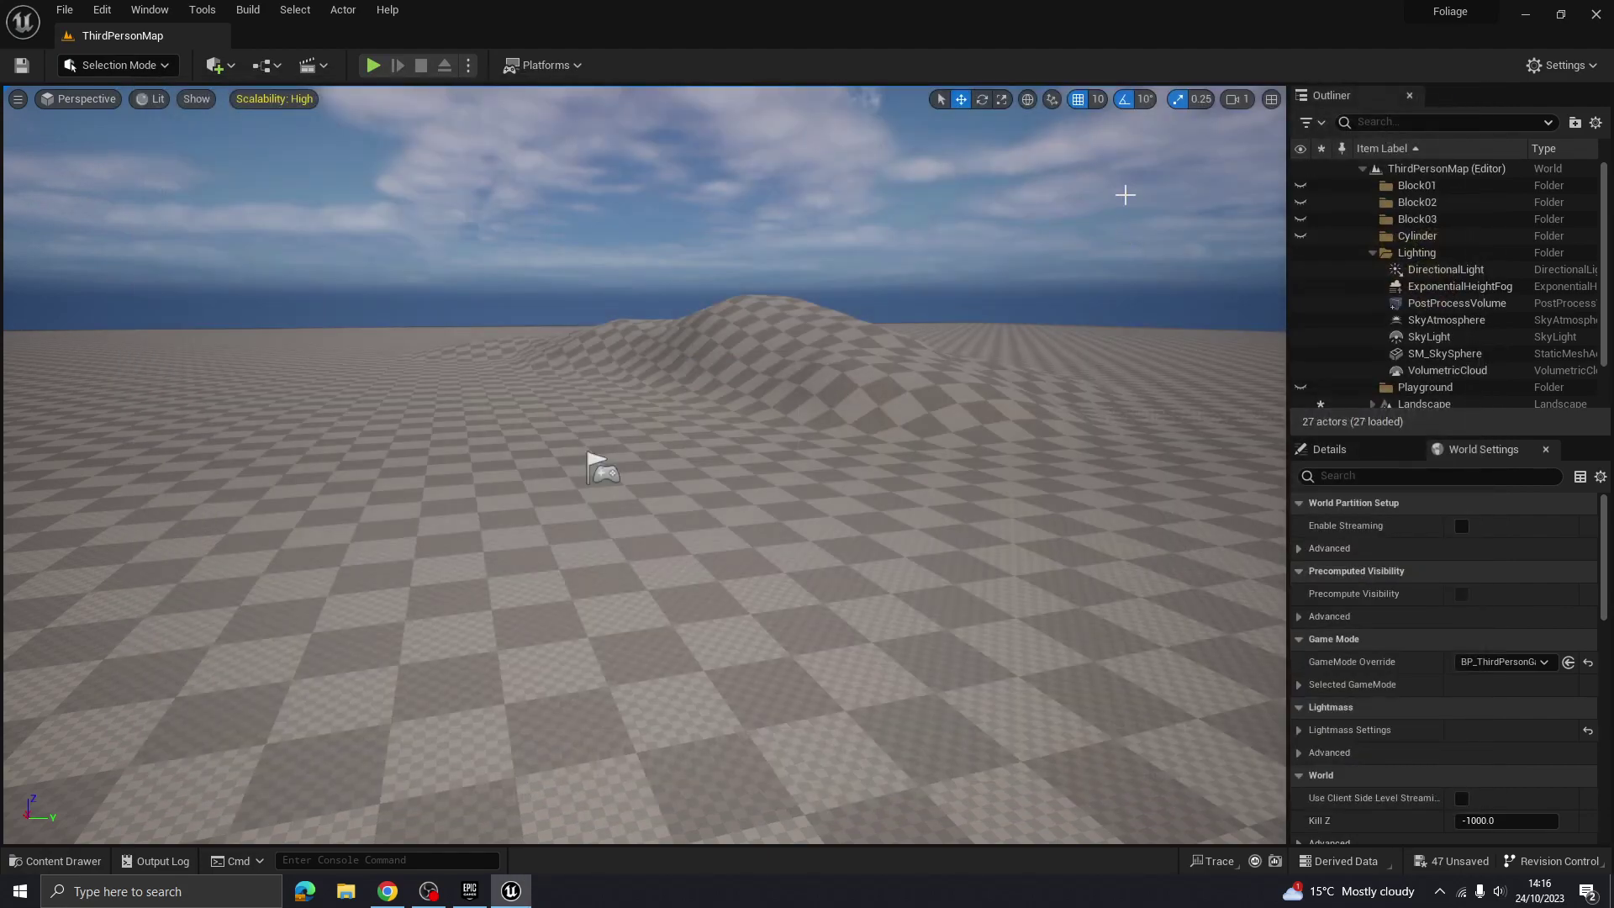
# Place the rock cluster static mesh from the Megascans 3D_Assets folder on the landscape near the player start
pyautogui.click(67, 862)
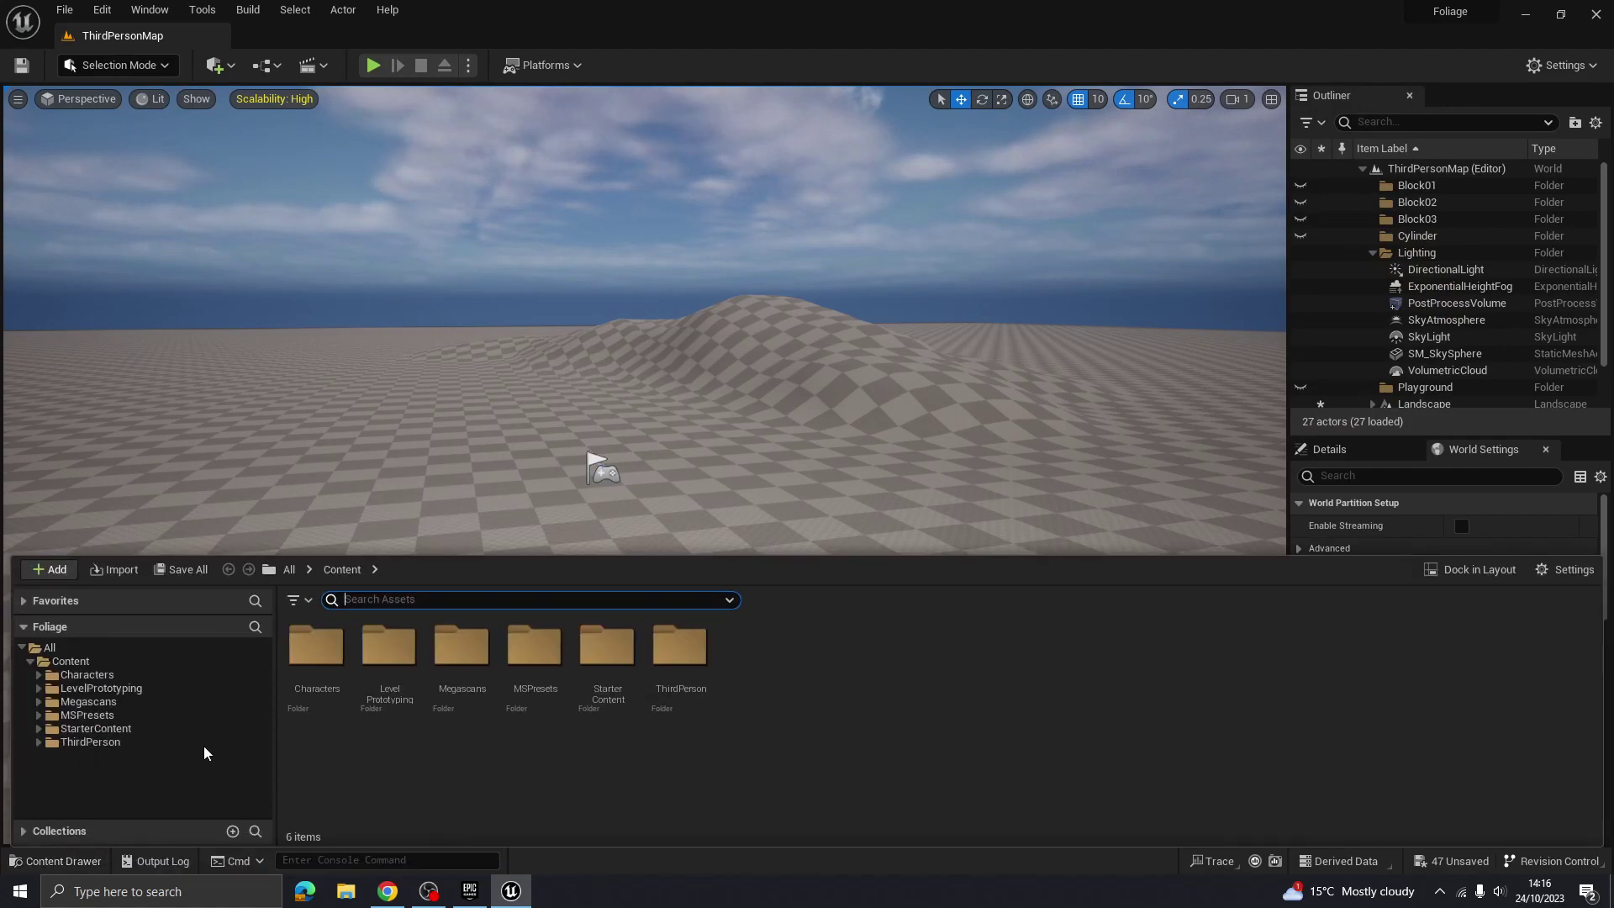
pyautogui.click(94, 702)
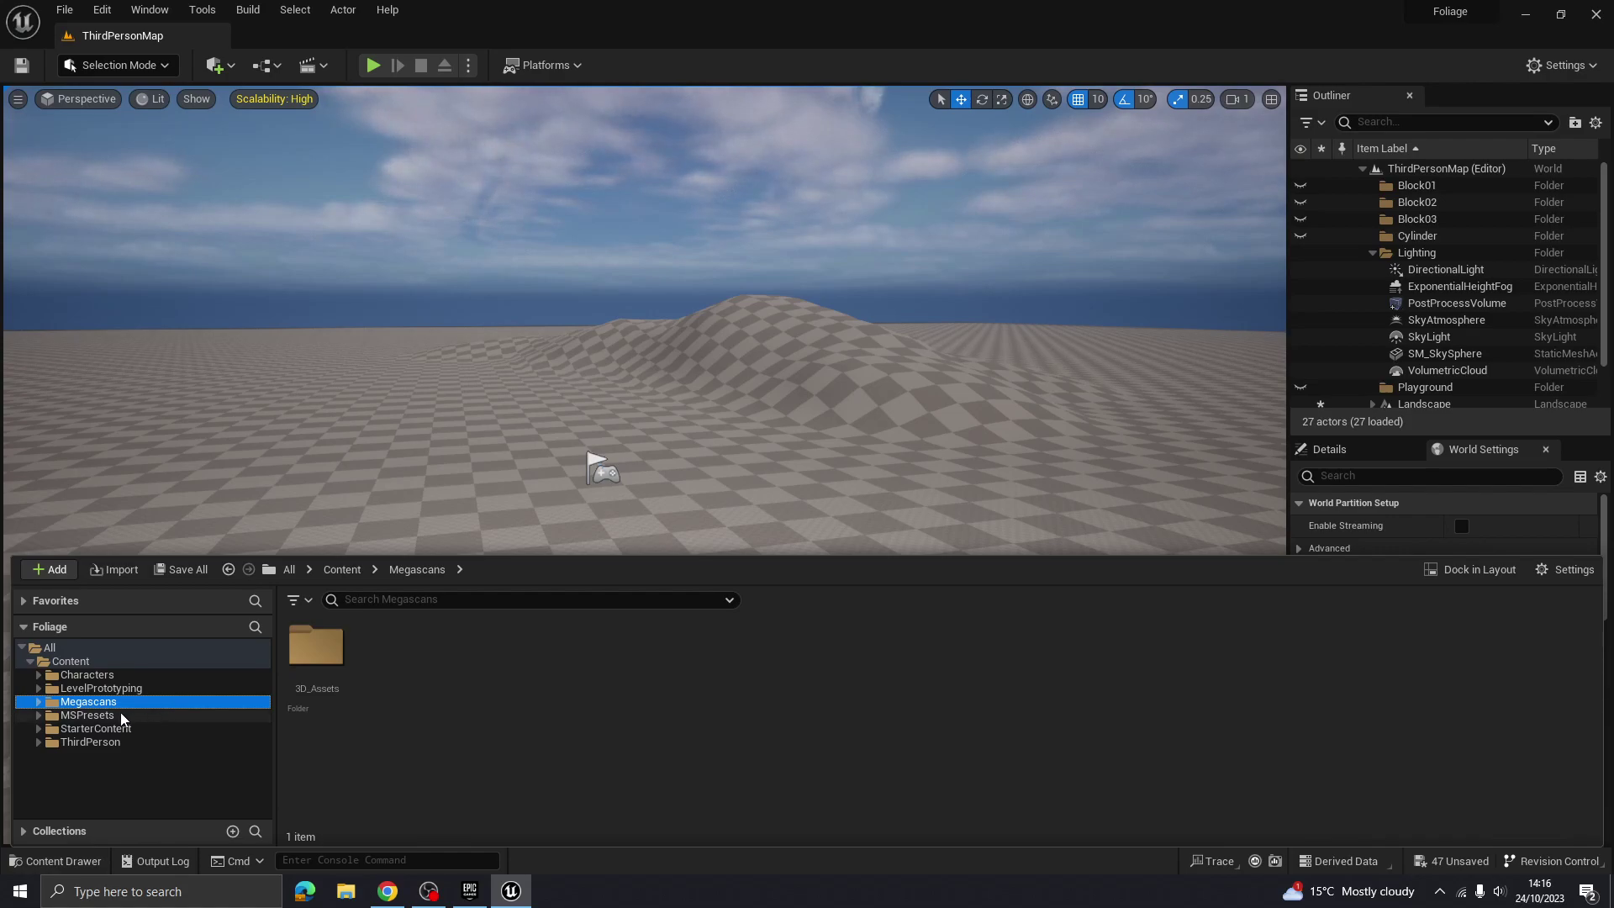
pyautogui.doubleClick(348, 699)
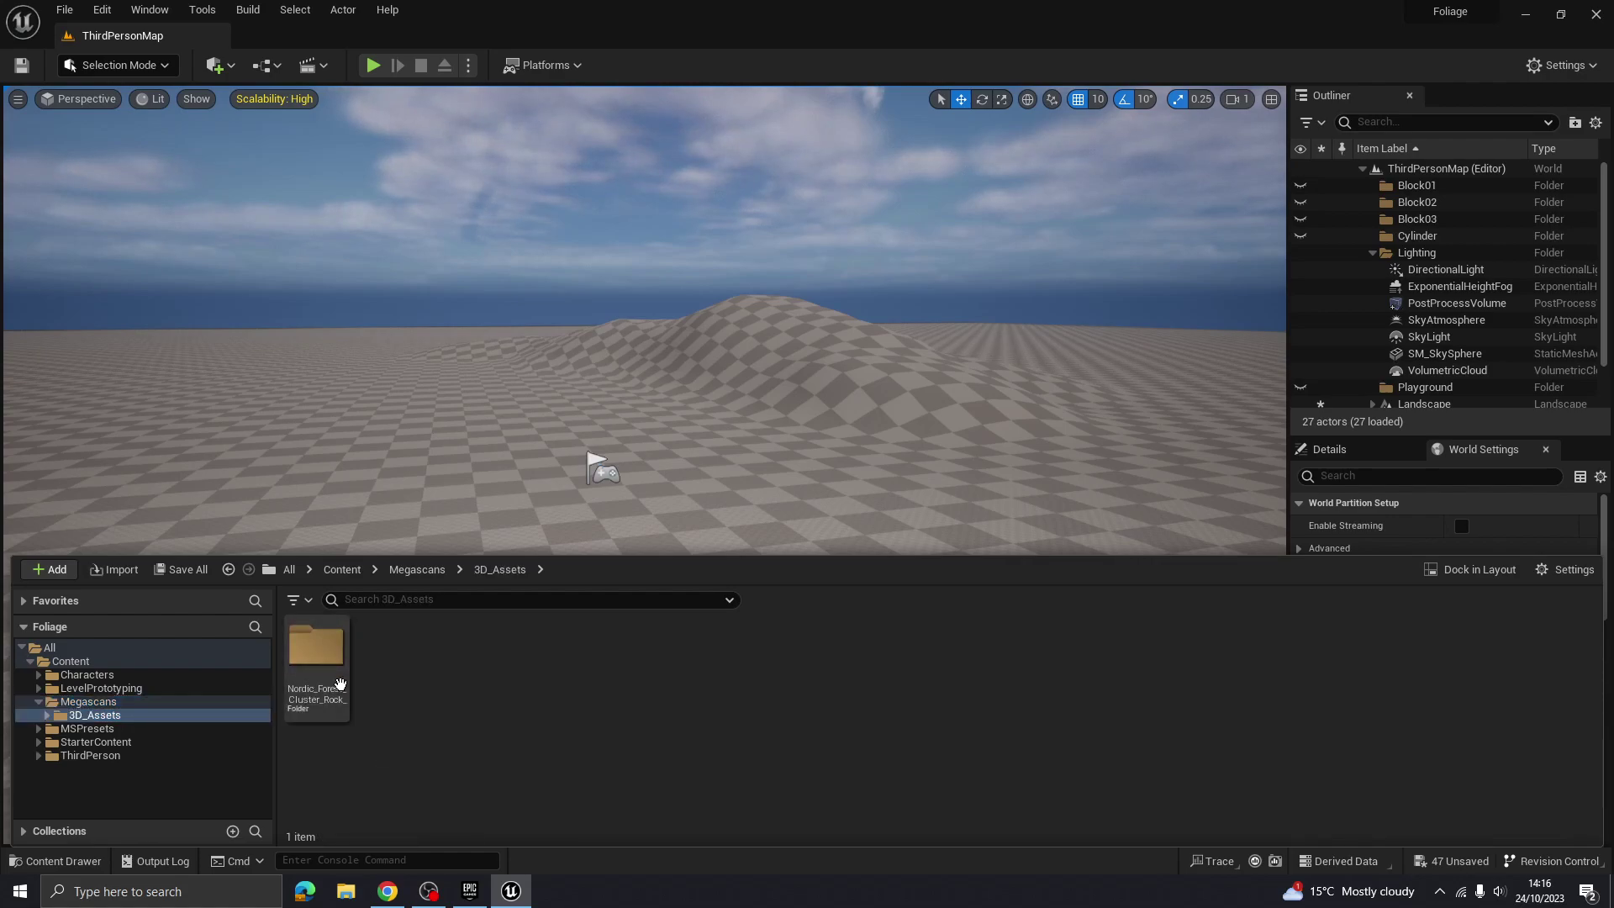
pyautogui.doubleClick(324, 697)
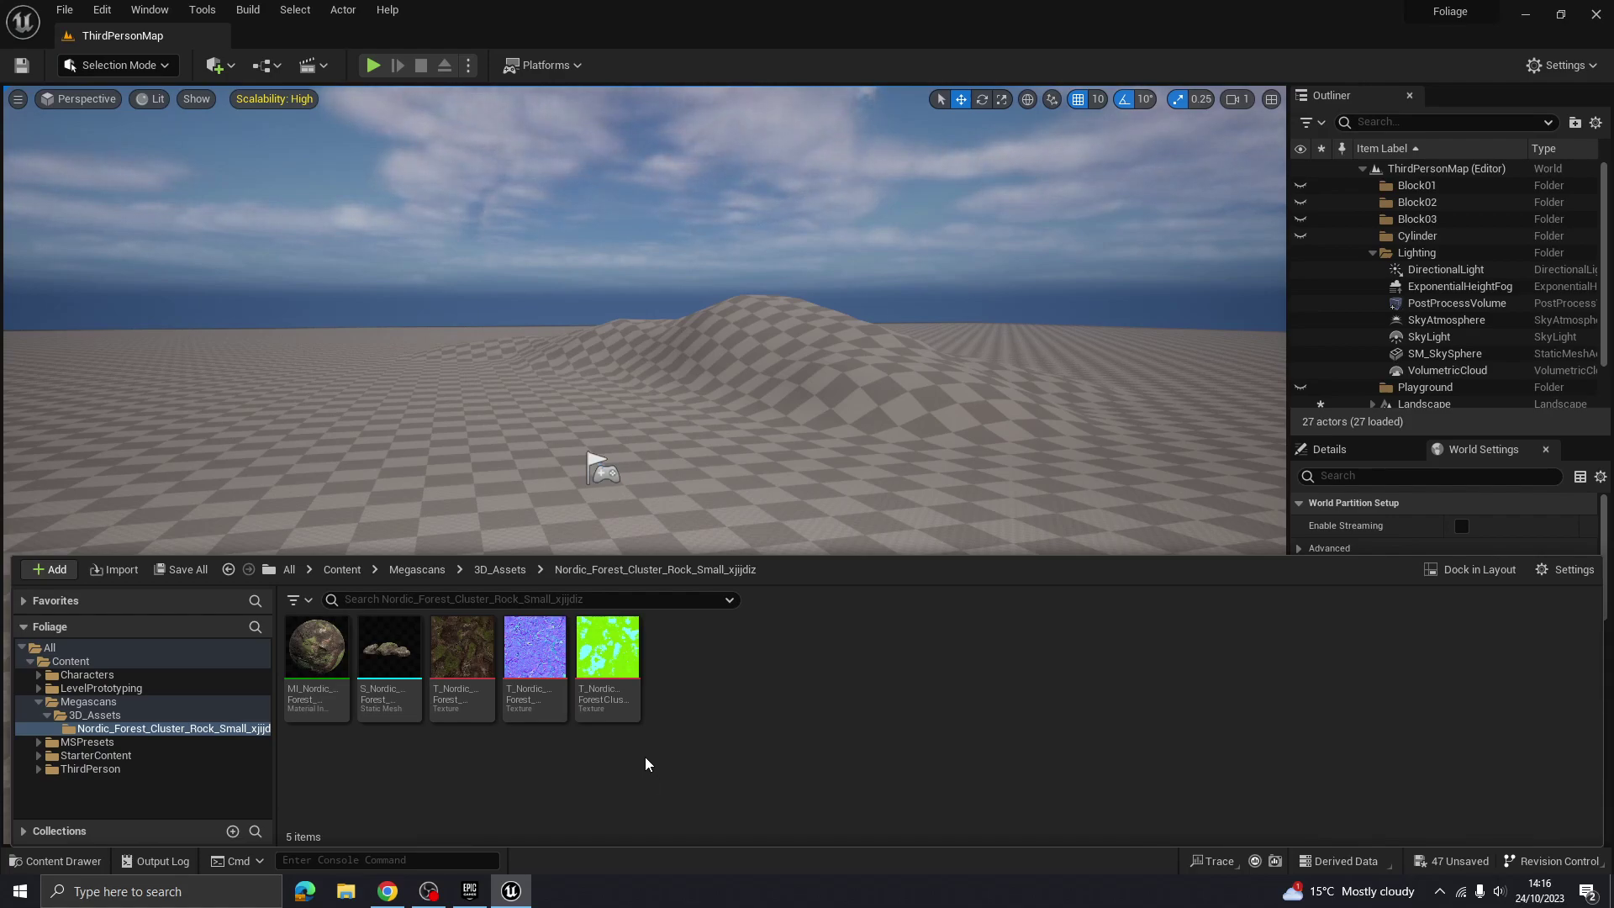
pyautogui.moveTo(395, 687)
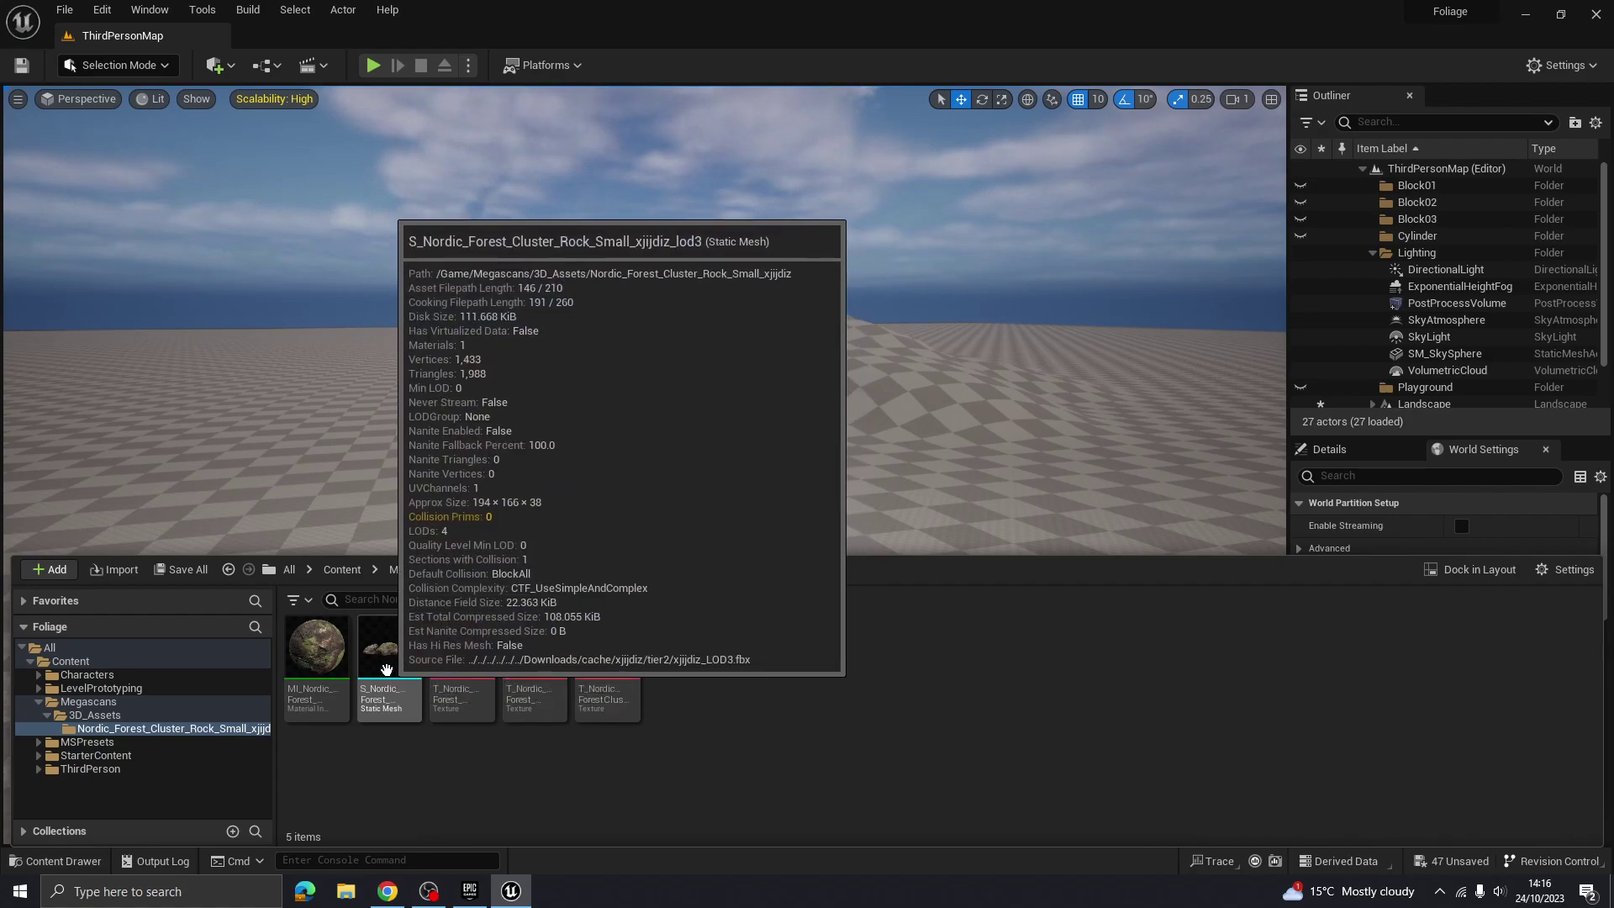
pyautogui.moveTo(380, 661); pyautogui.dragTo(497, 430)
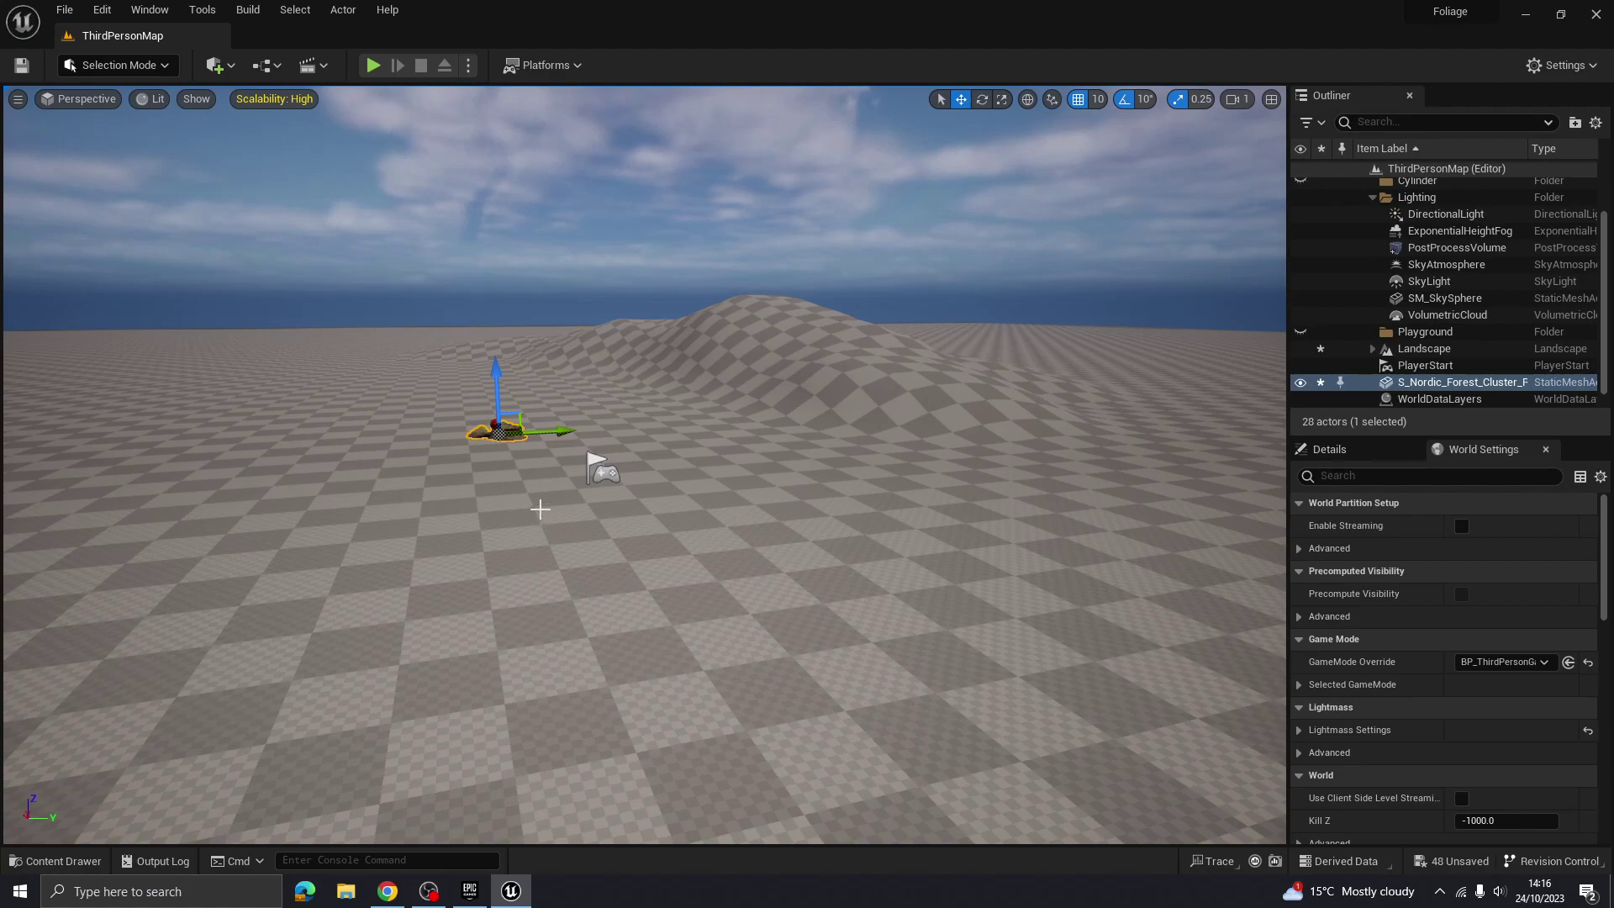
# Inspect the placed rock cluster's surface and shape up close and from several angles
pyautogui.moveTo(539, 509); pyautogui.dragTo(379, 547, button='right')
pyautogui.press('w')
pyautogui.press('d')
pyautogui.press('a')
pyautogui.press('w')
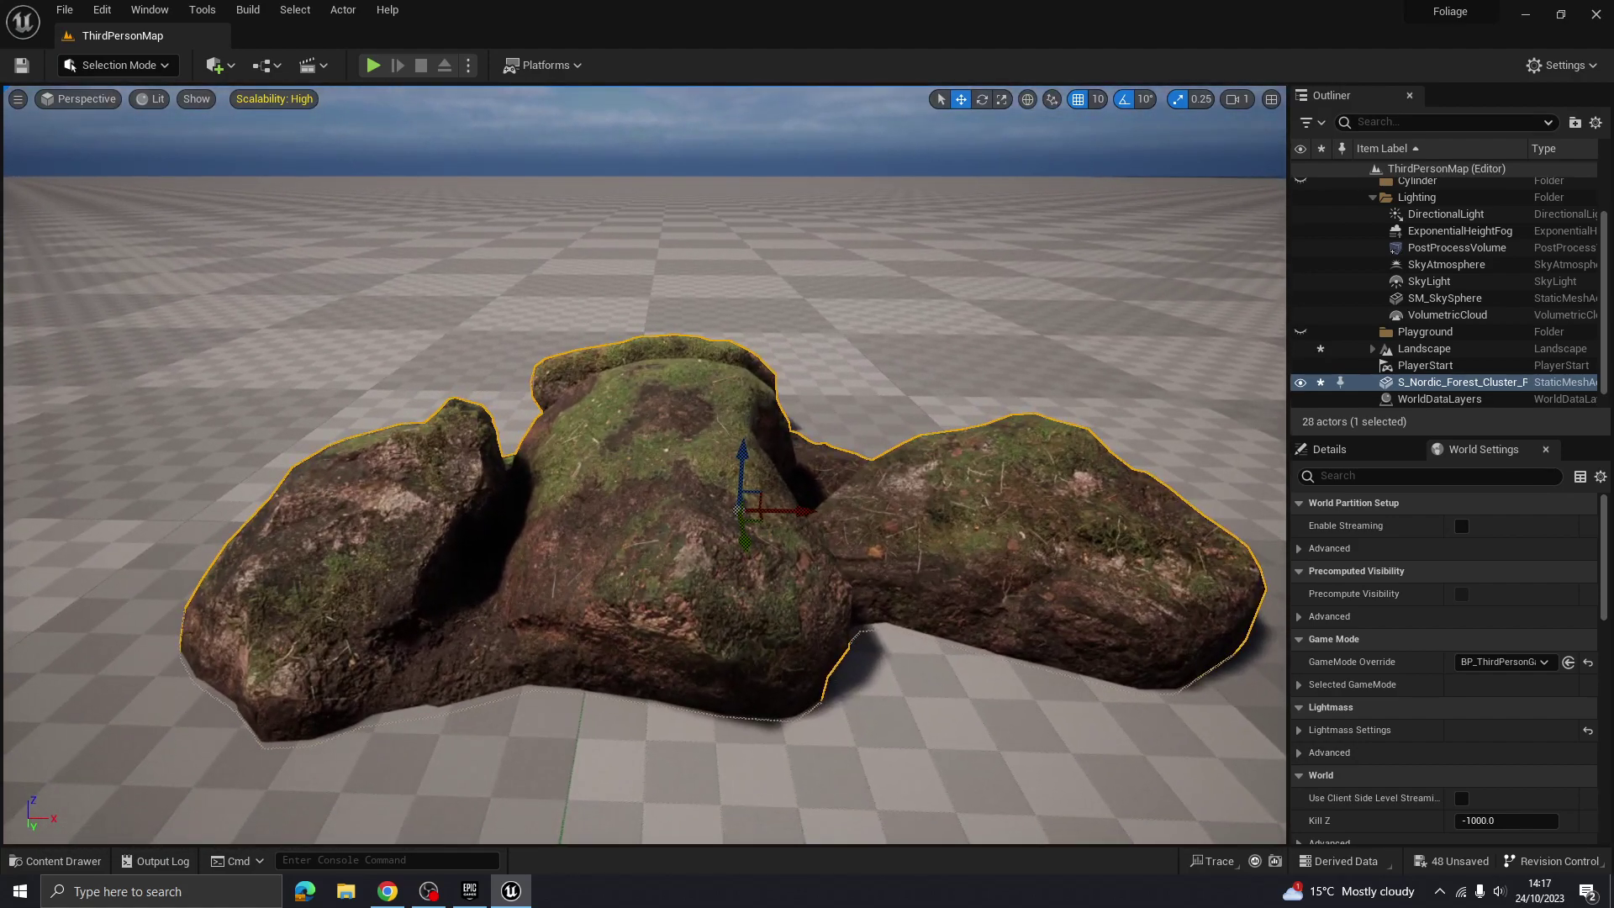
pyautogui.moveTo(425, 469); pyautogui.dragTo(540, 490, button='right')
pyautogui.press('s')
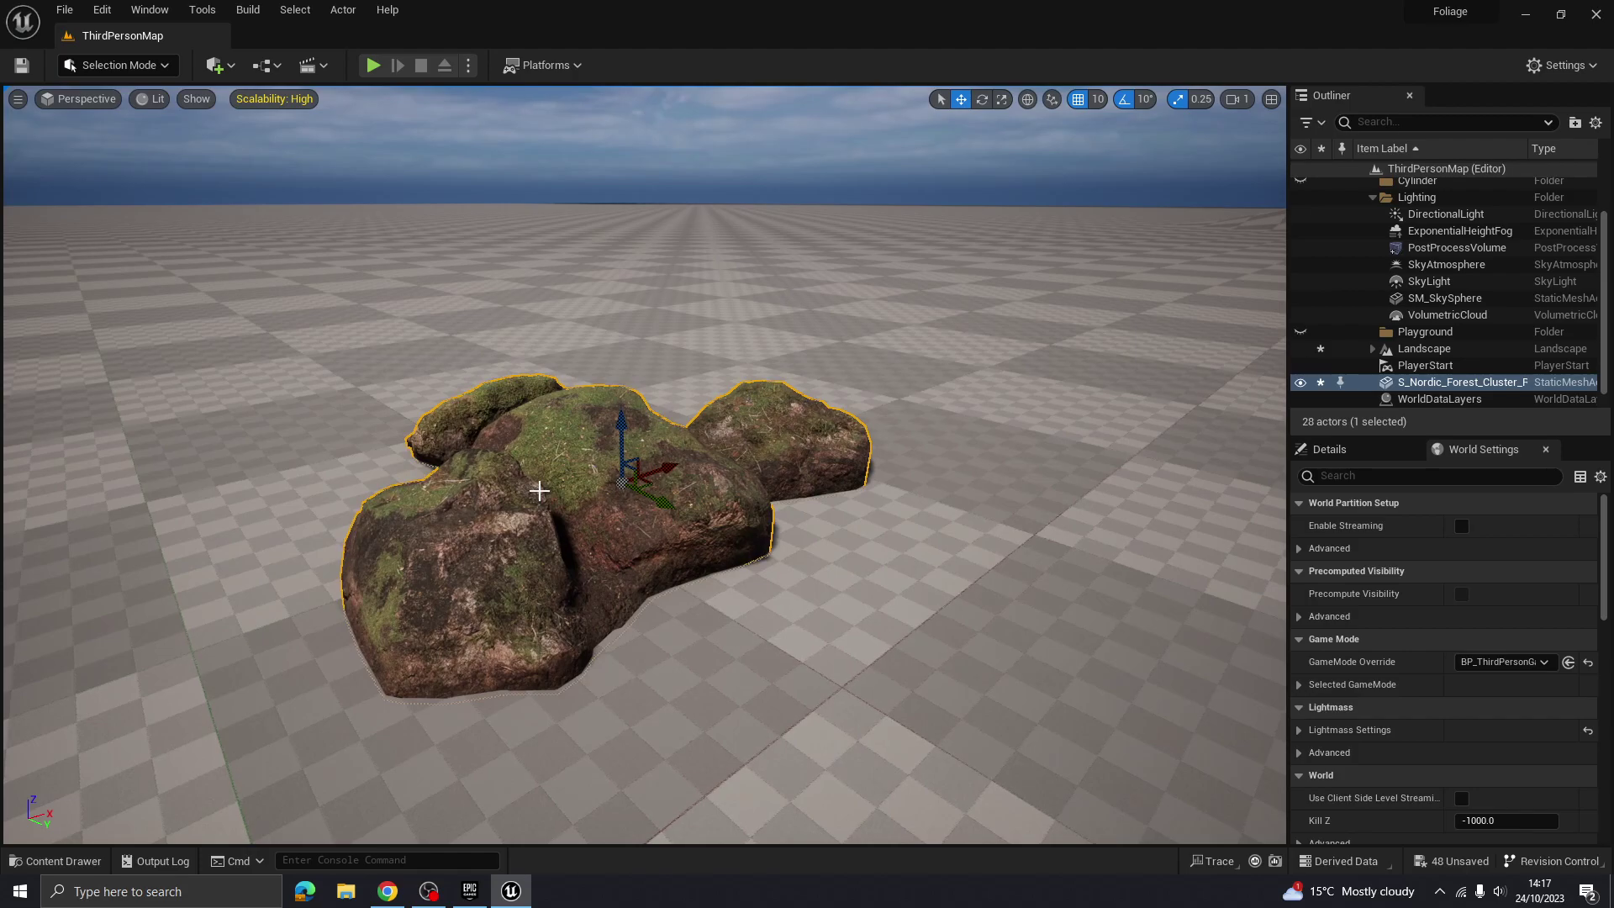
pyautogui.press('s')
pyautogui.moveTo(539, 490); pyautogui.dragTo(582, 504, button='right')
pyautogui.press('w')
pyautogui.press('s')
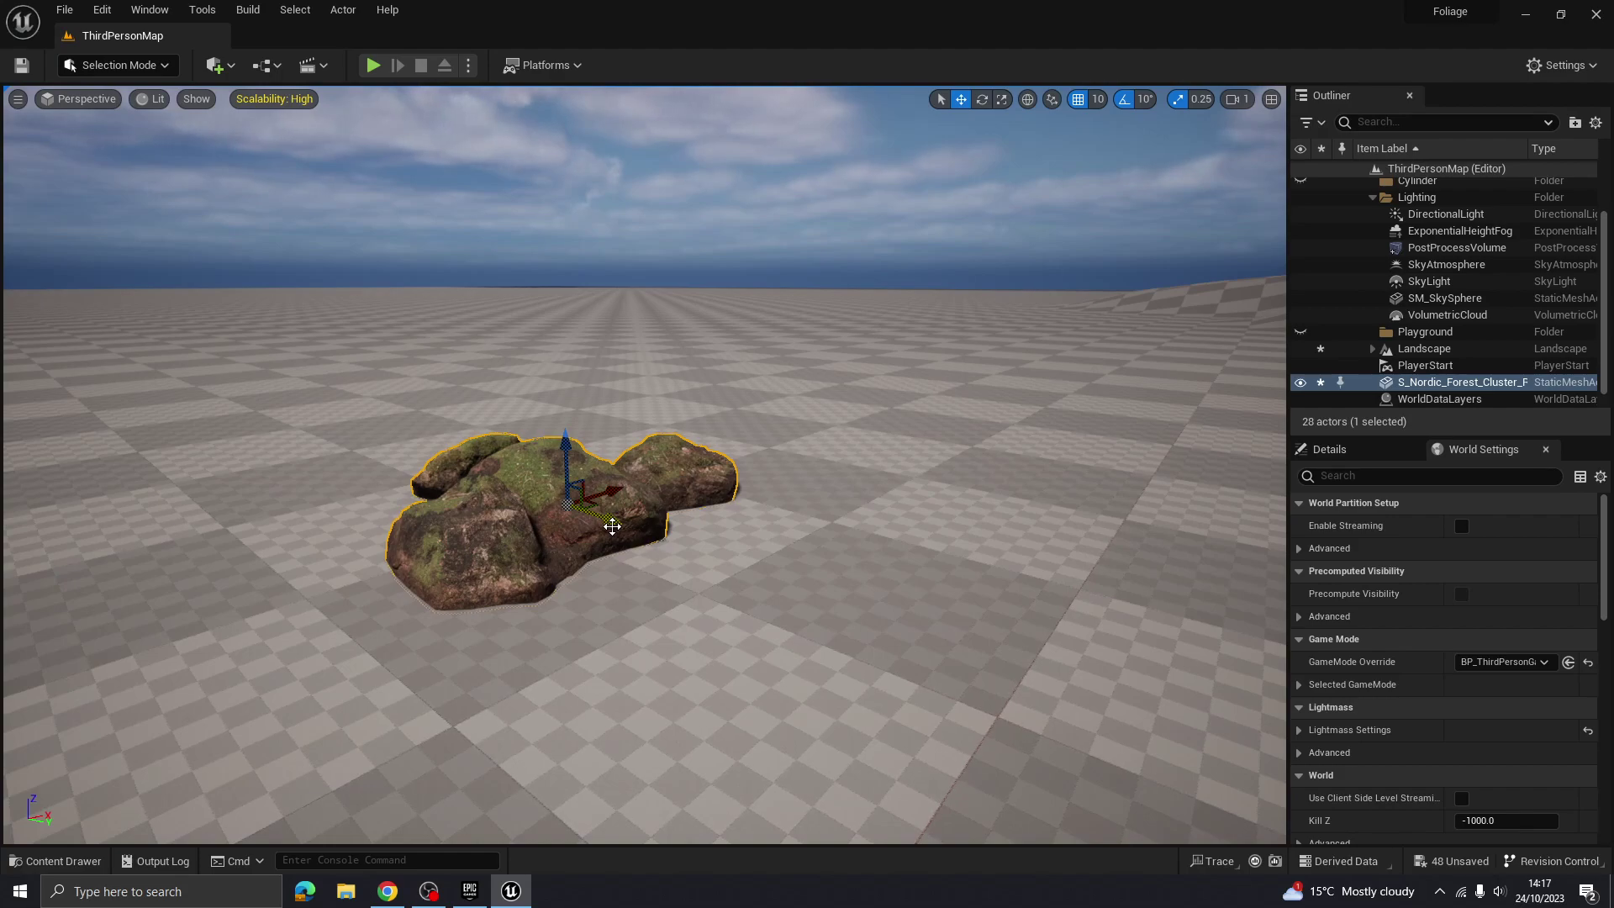
# Play-test the level by running the character onto the rock cluster to check its collision, ending the session when done
pyautogui.click(373, 66)
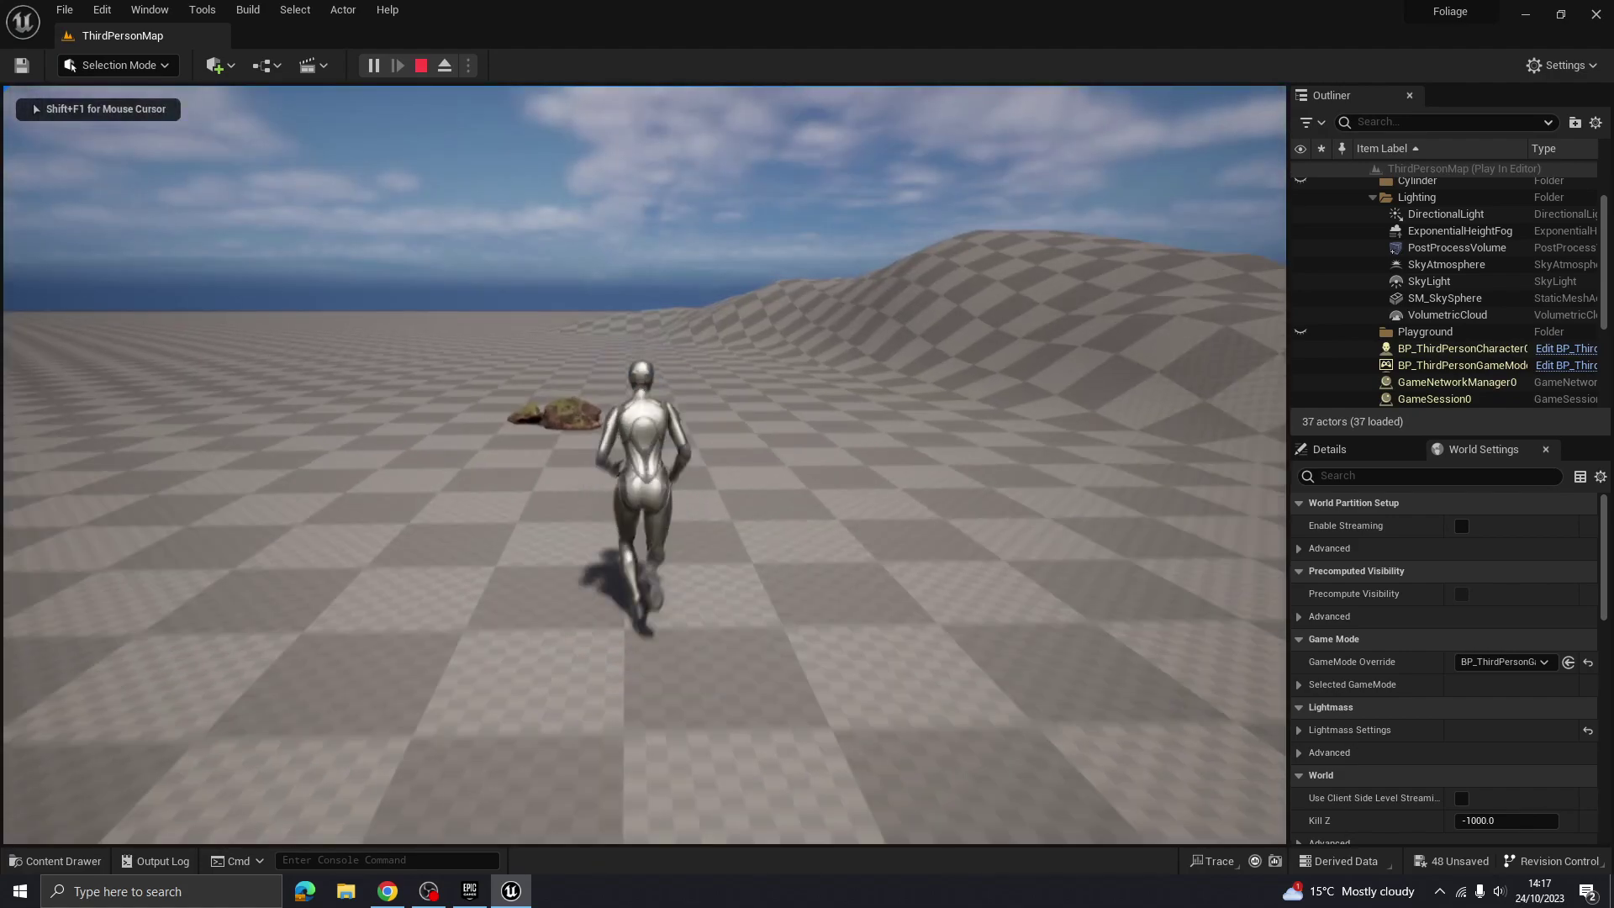
pyautogui.press('w')
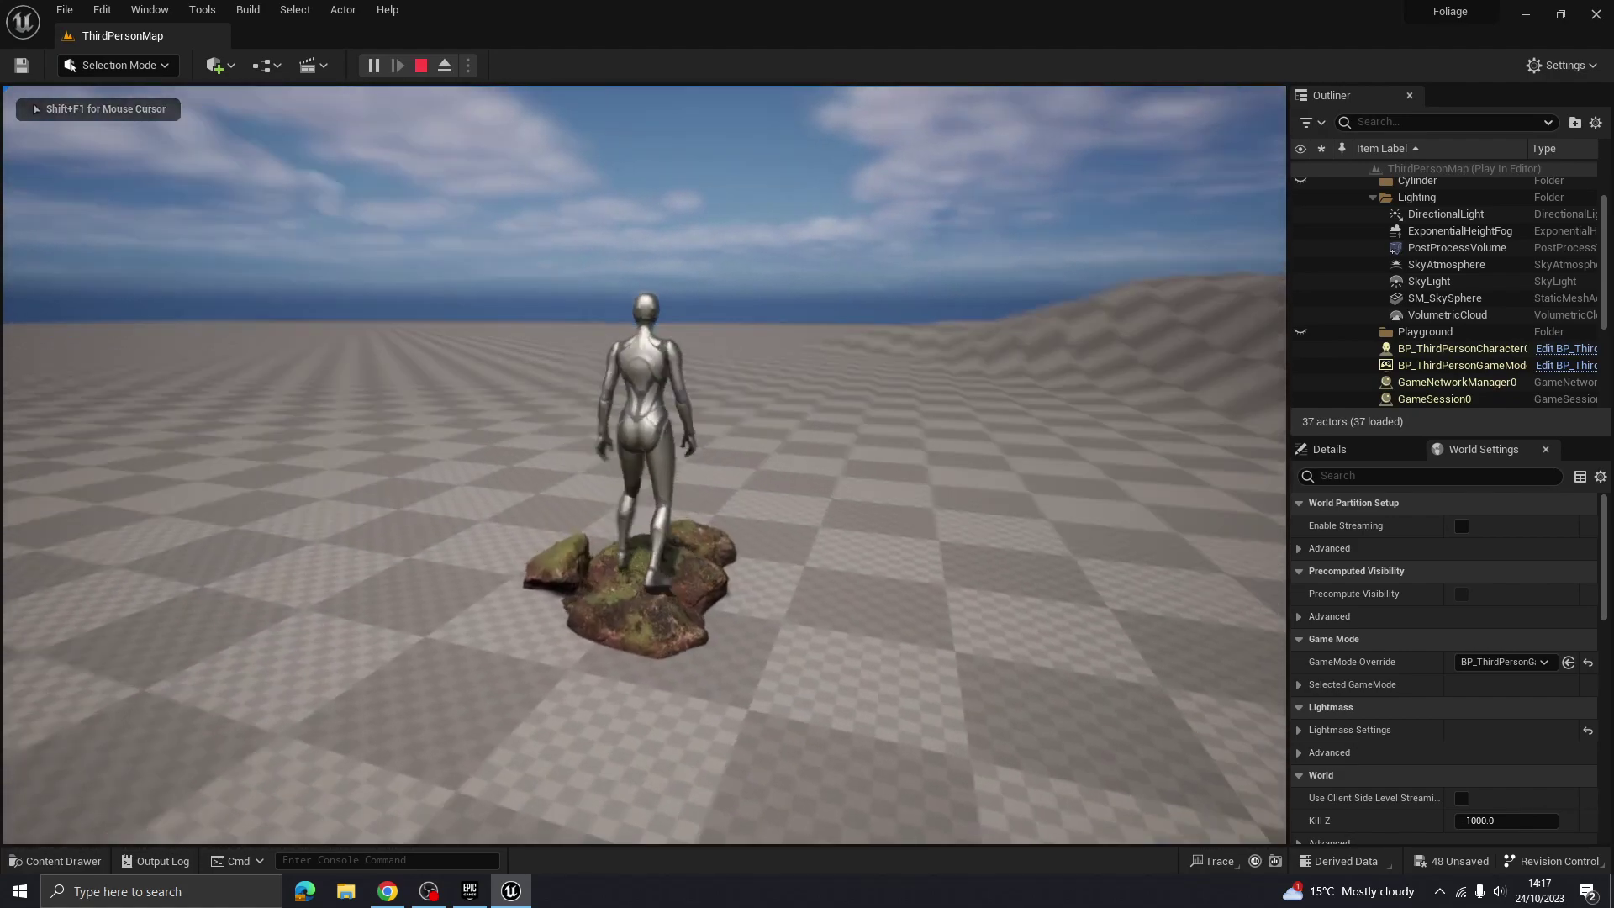
pyautogui.press('w')
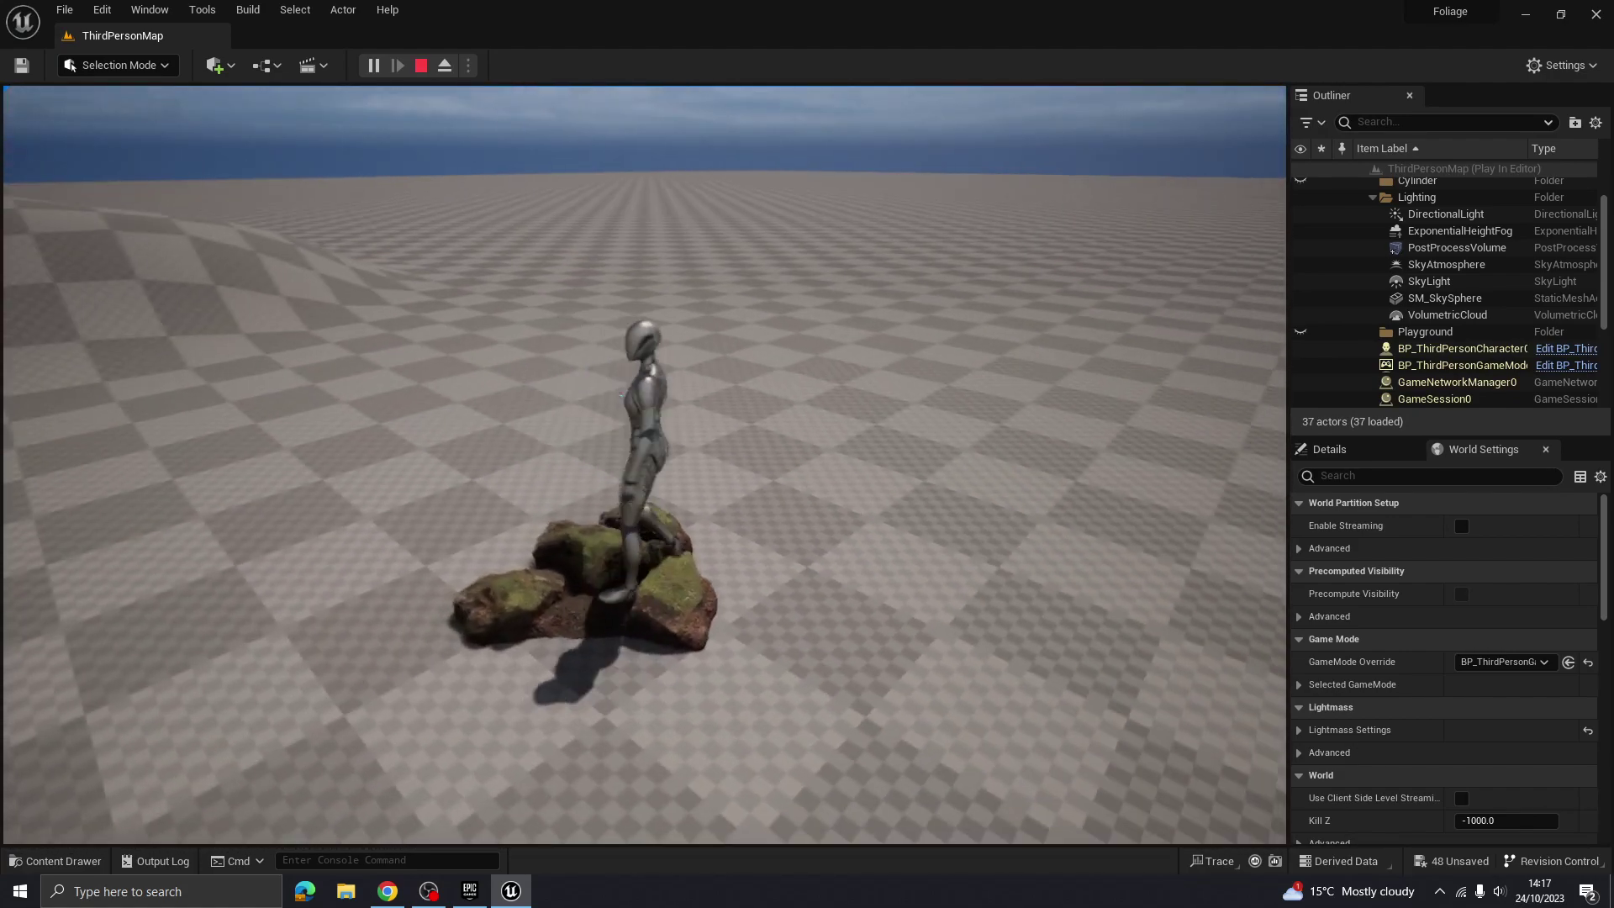
pyautogui.press('a')
pyautogui.press('a')
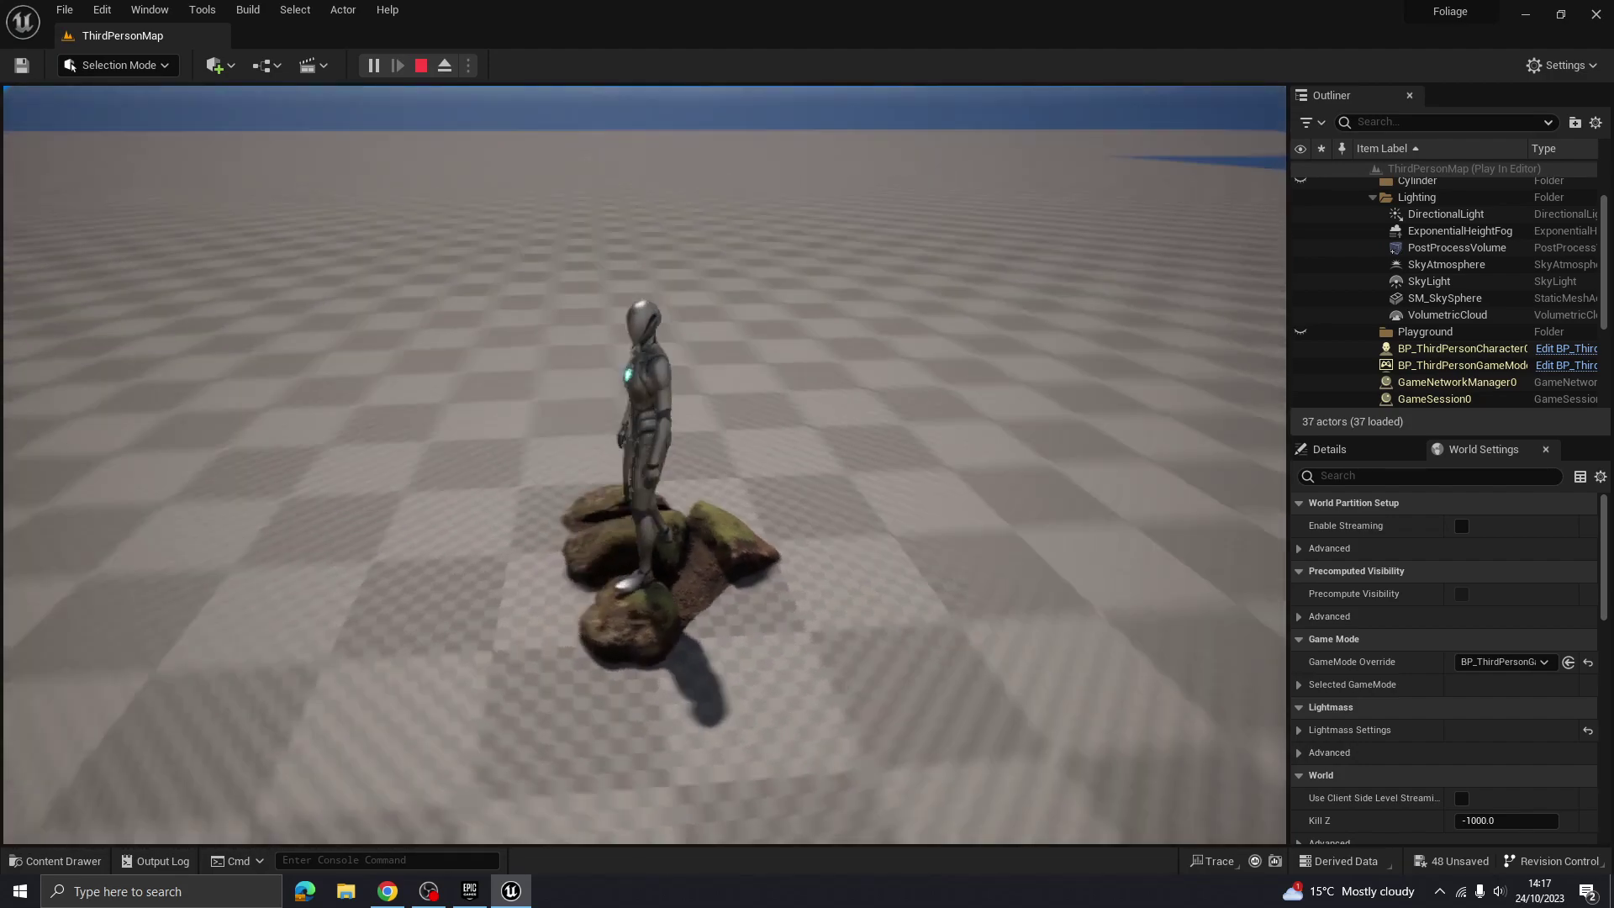
pyautogui.press('a')
pyautogui.press('s')
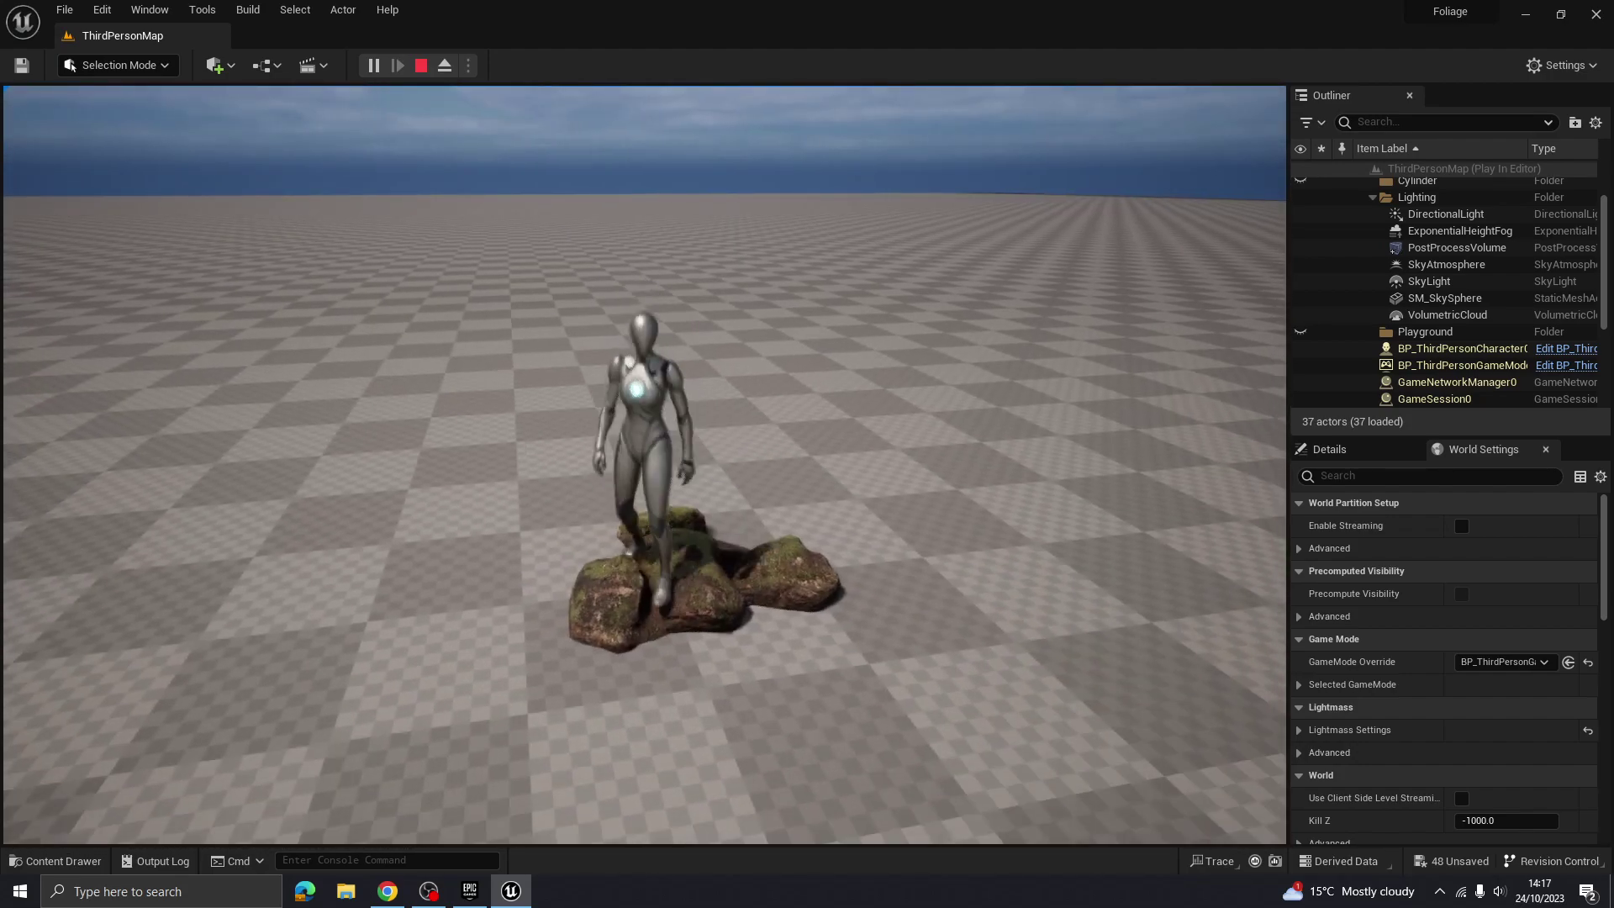
pyautogui.press('s')
pyautogui.press('w')
pyautogui.press('d')
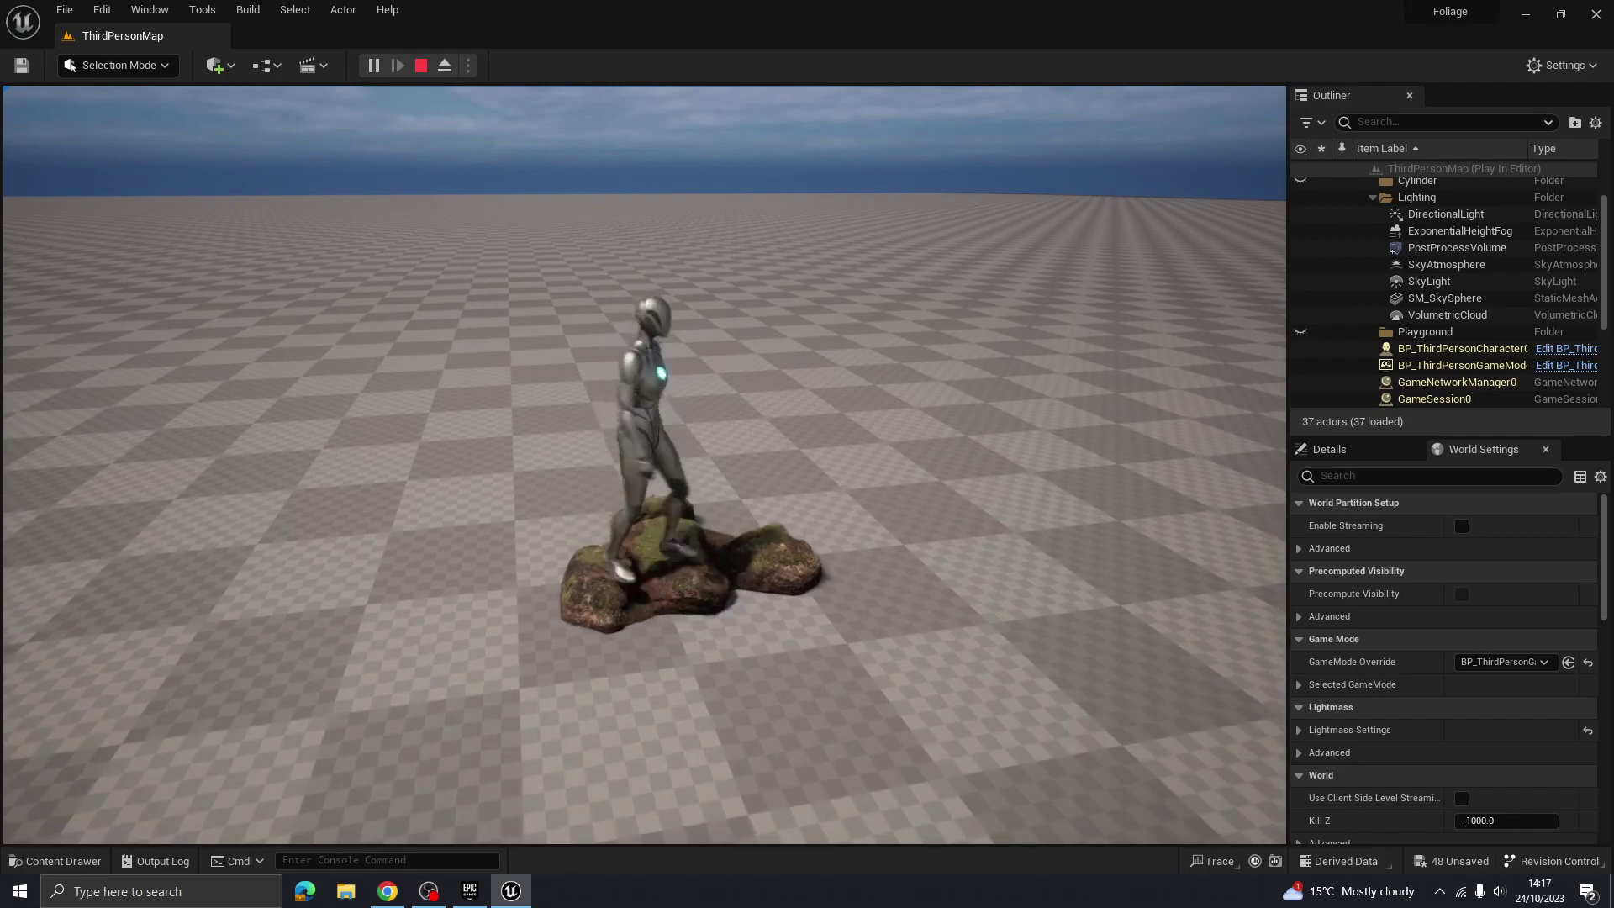
pyautogui.press('w')
pyautogui.press('Escape')
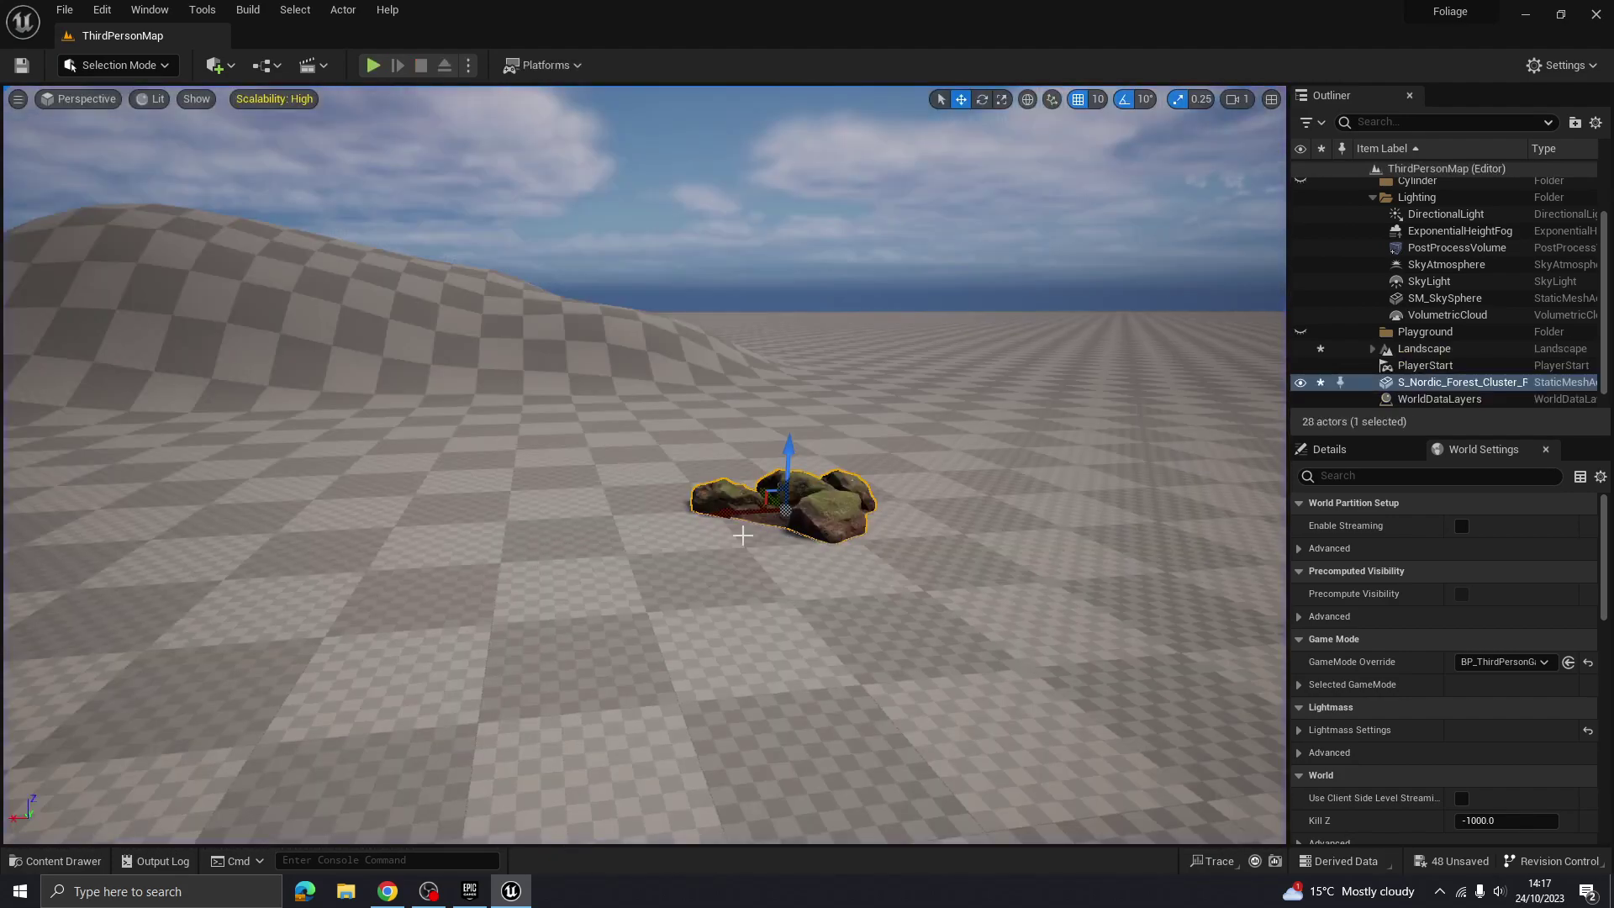
# Open the rock cluster's static mesh asset in the Static Mesh Editor
pyautogui.press('d')
pyautogui.moveTo(767, 533); pyautogui.dragTo(672, 496, button='right')
pyautogui.press('w')
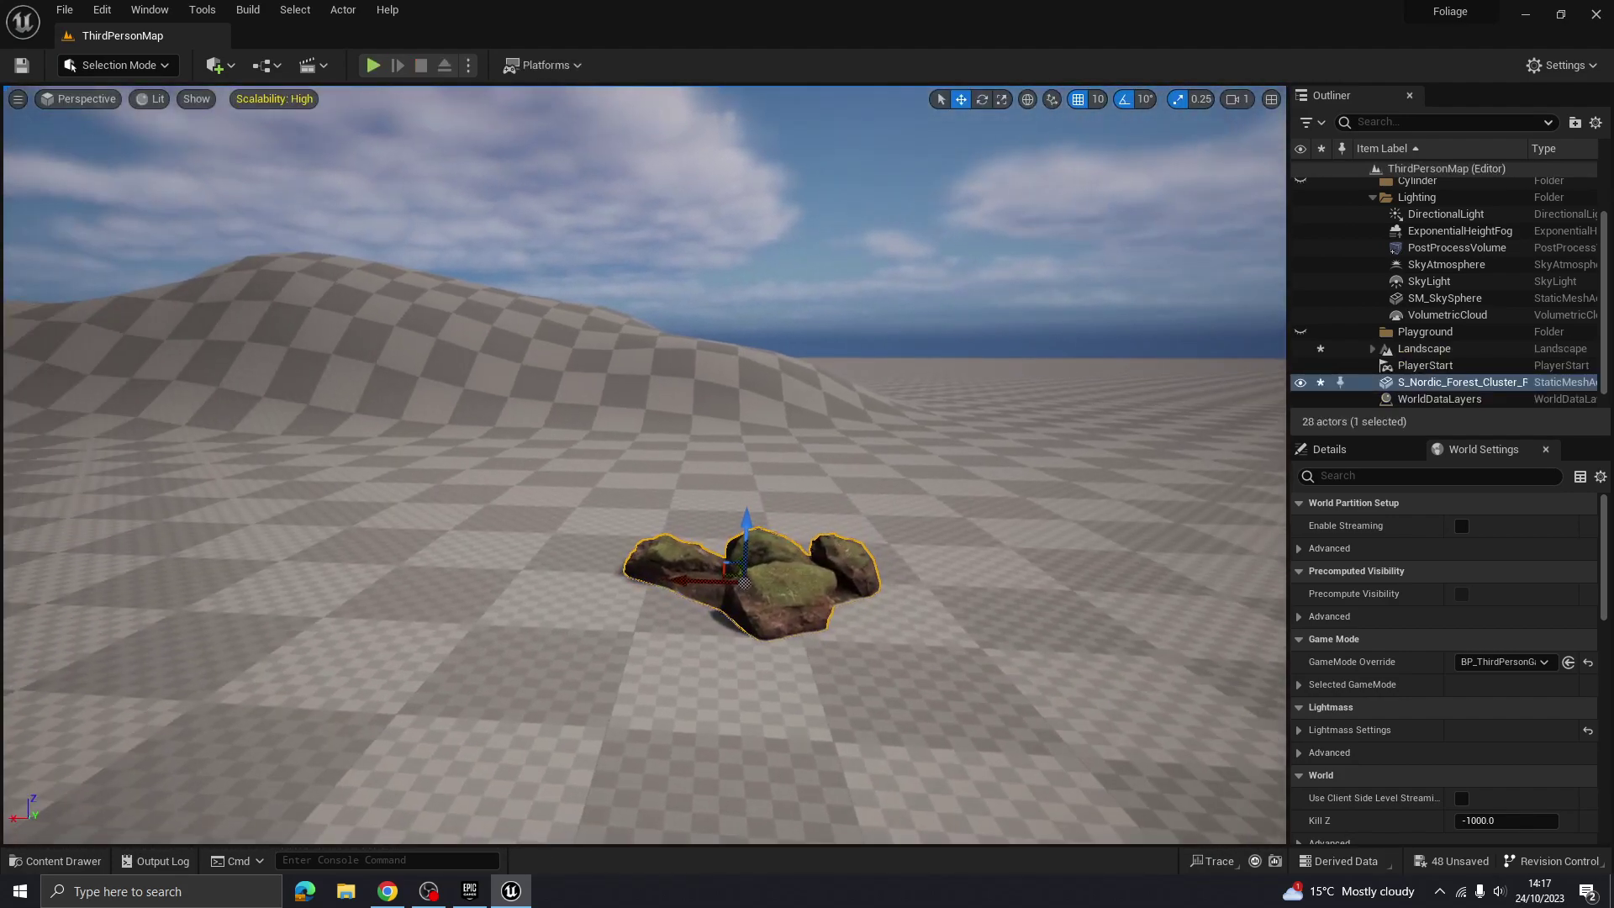
pyautogui.click(55, 861)
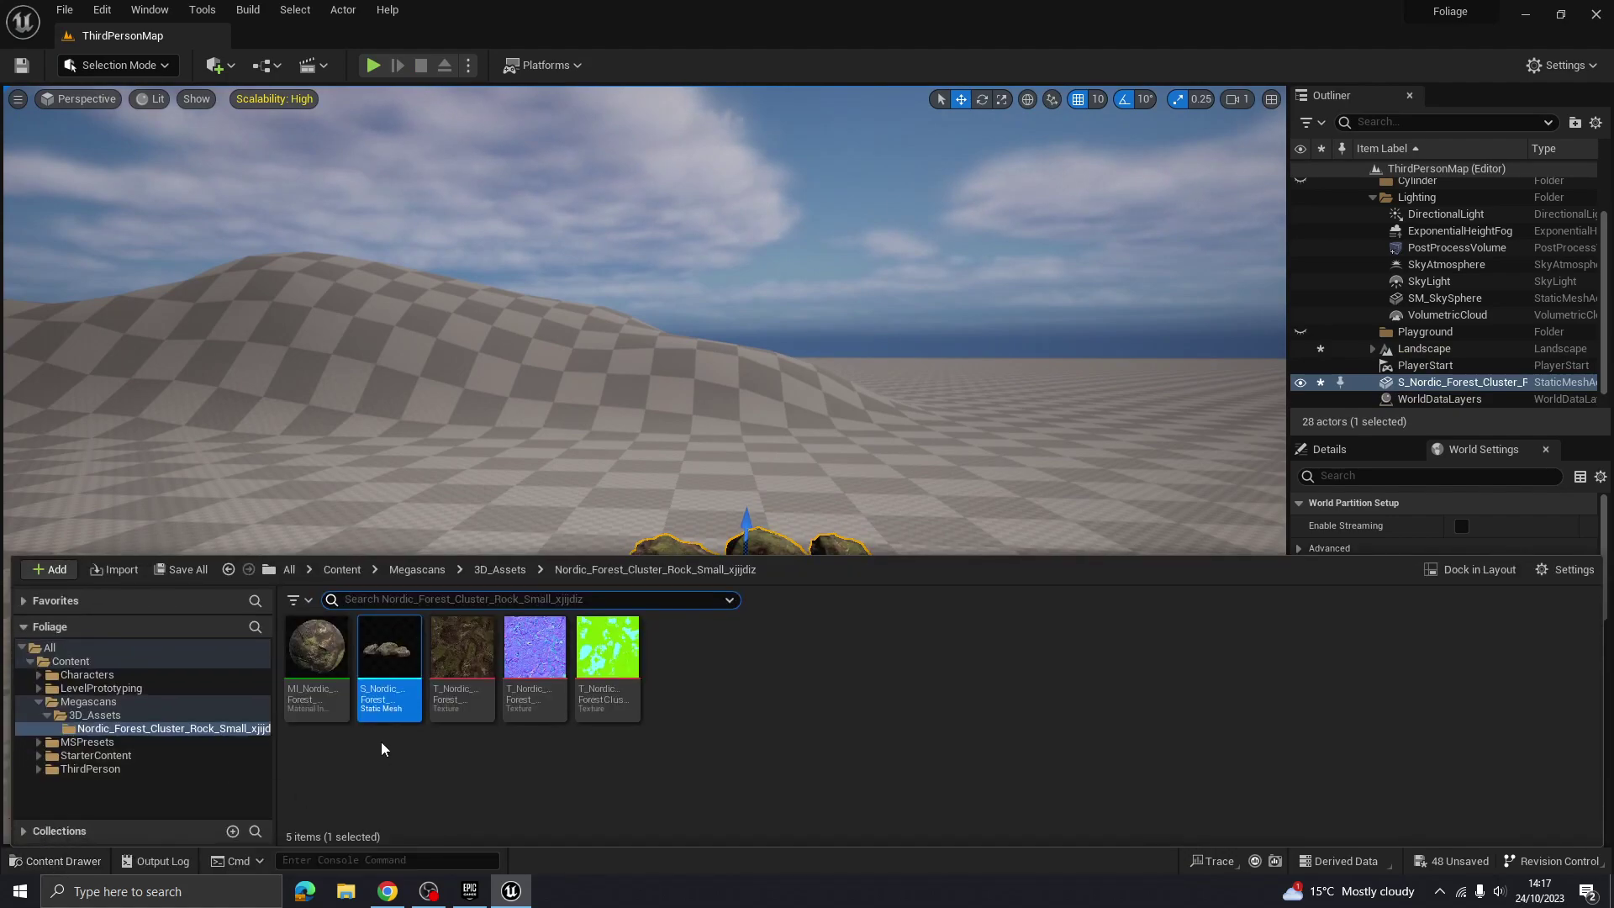
pyautogui.moveTo(391, 657)
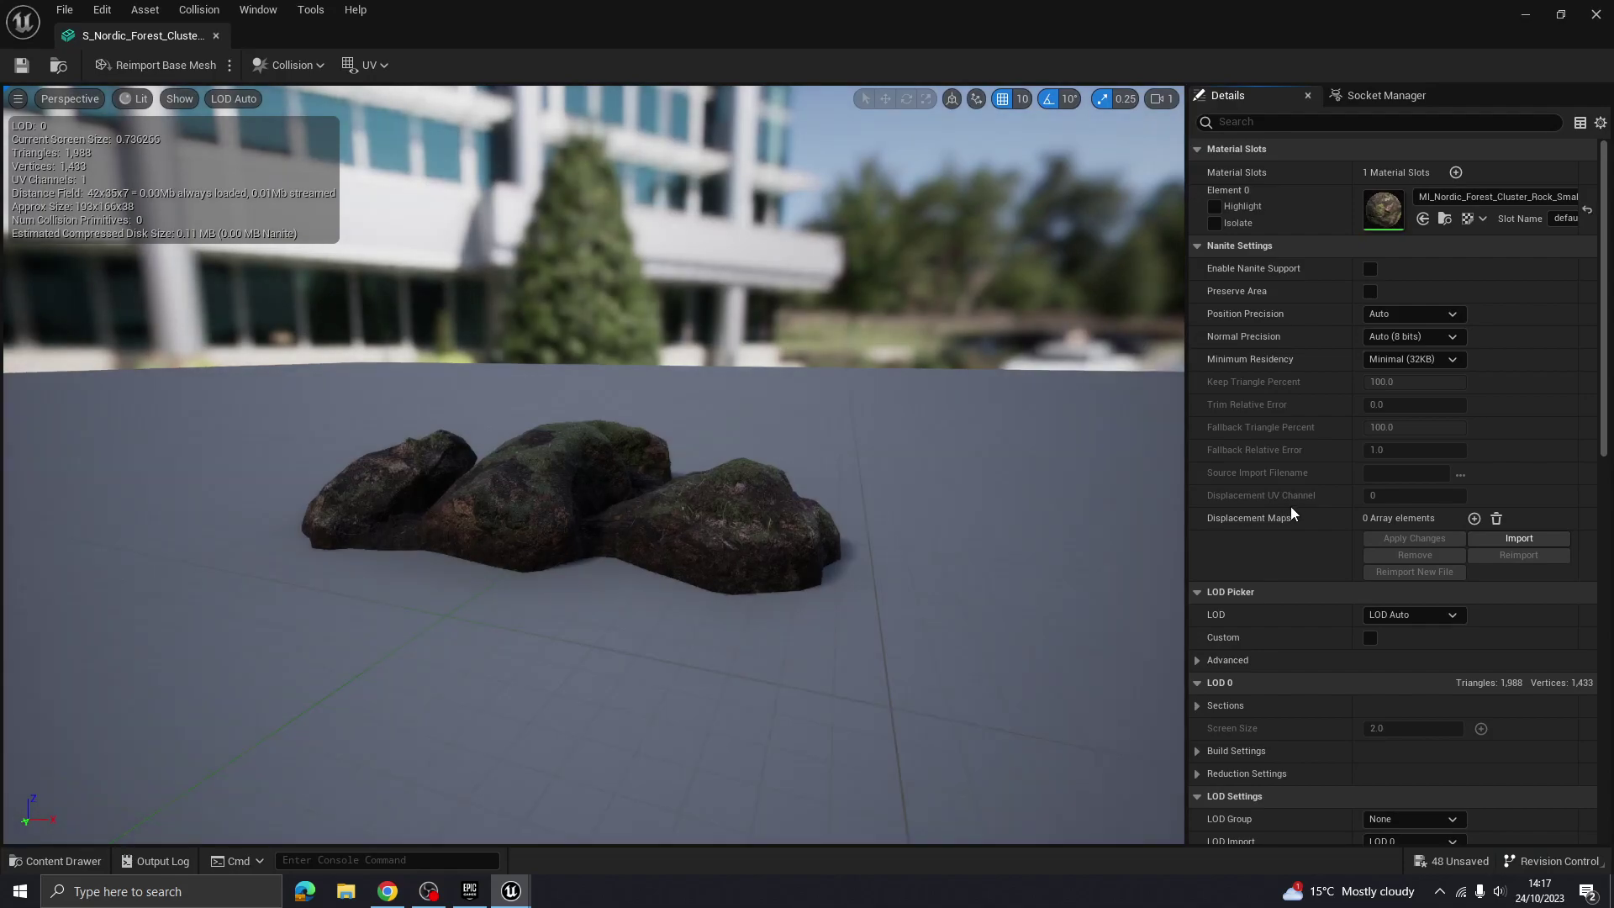
# Set the rock cluster mesh's collision complexity to Use Complex Collision As Simple, save the asset and close its editor
pyautogui.moveTo(1605, 446); pyautogui.dragTo(1610, 670)
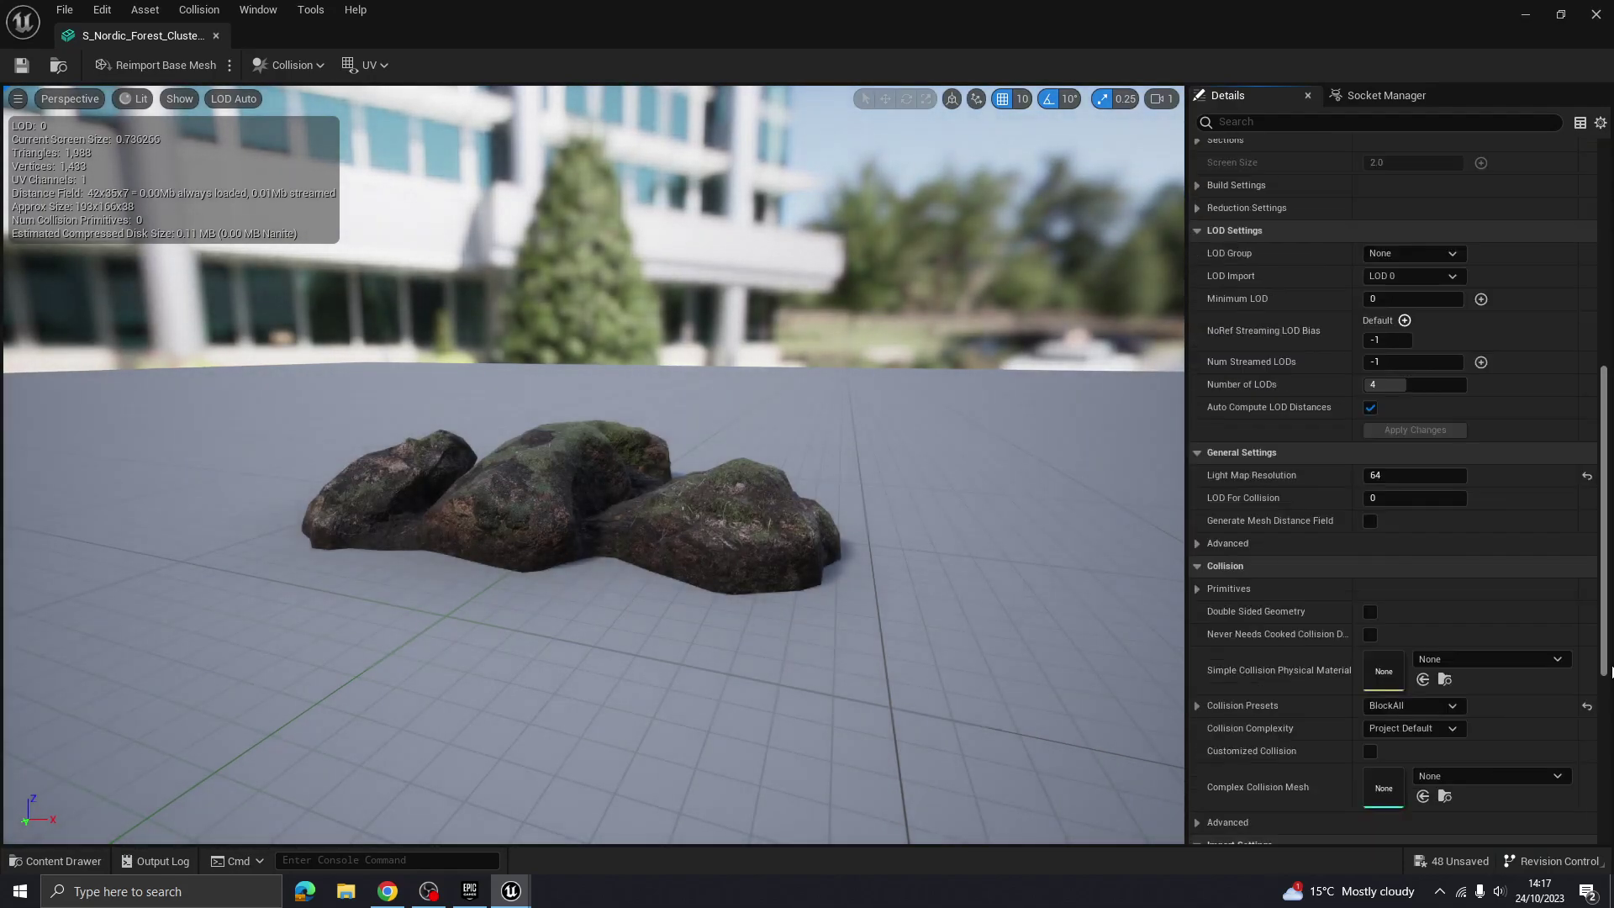
pyautogui.scroll(-5, 1237, 339)
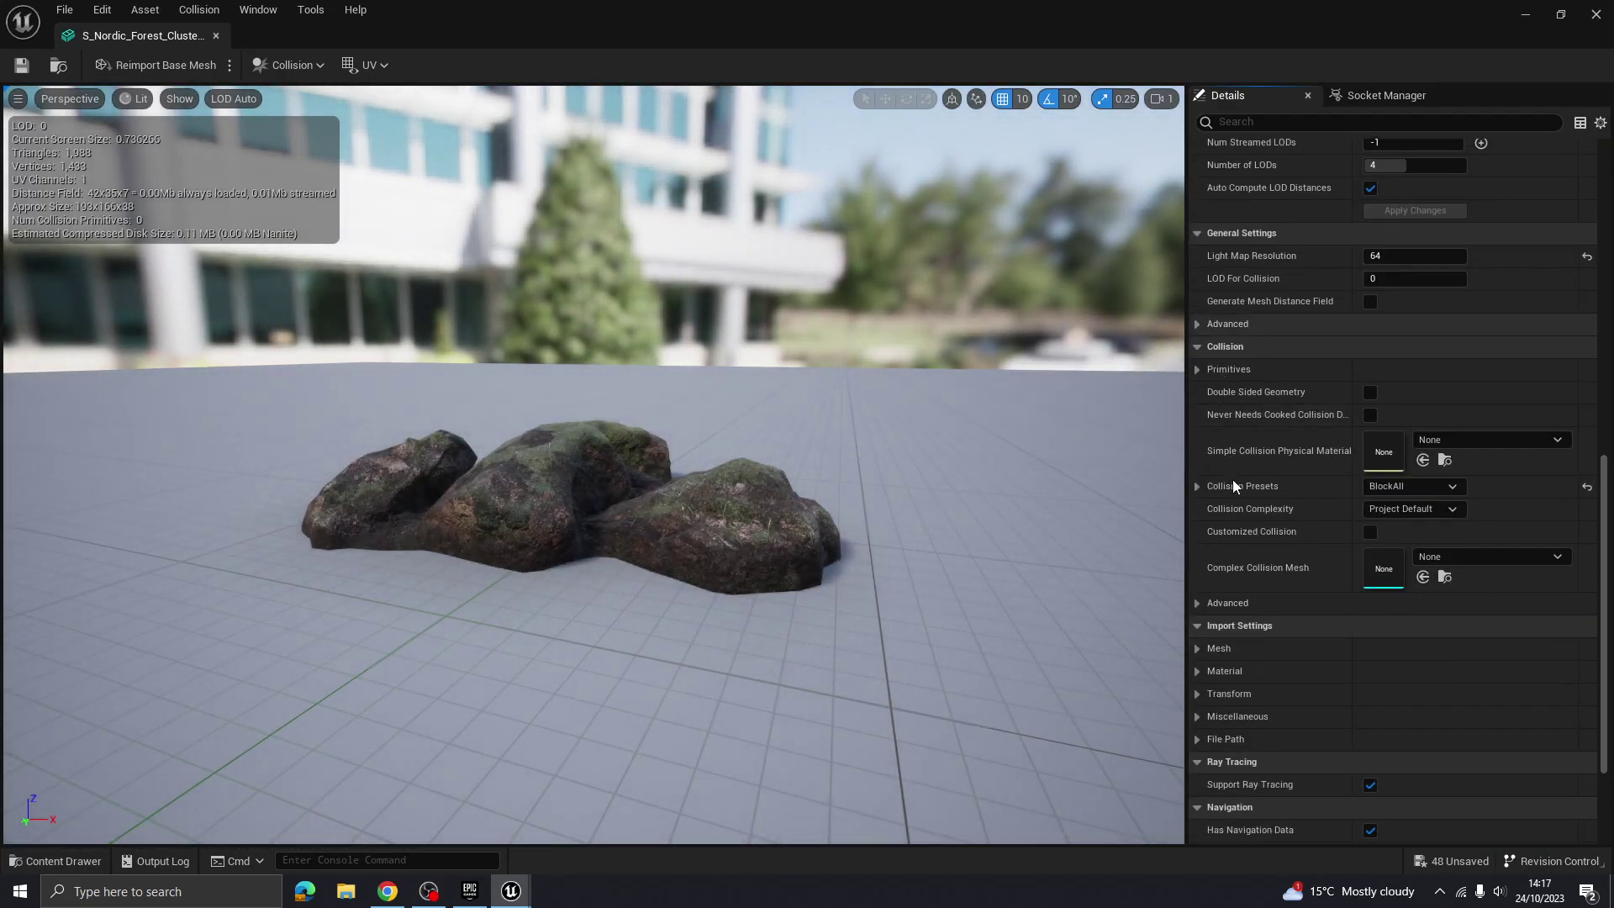
pyautogui.click(1404, 511)
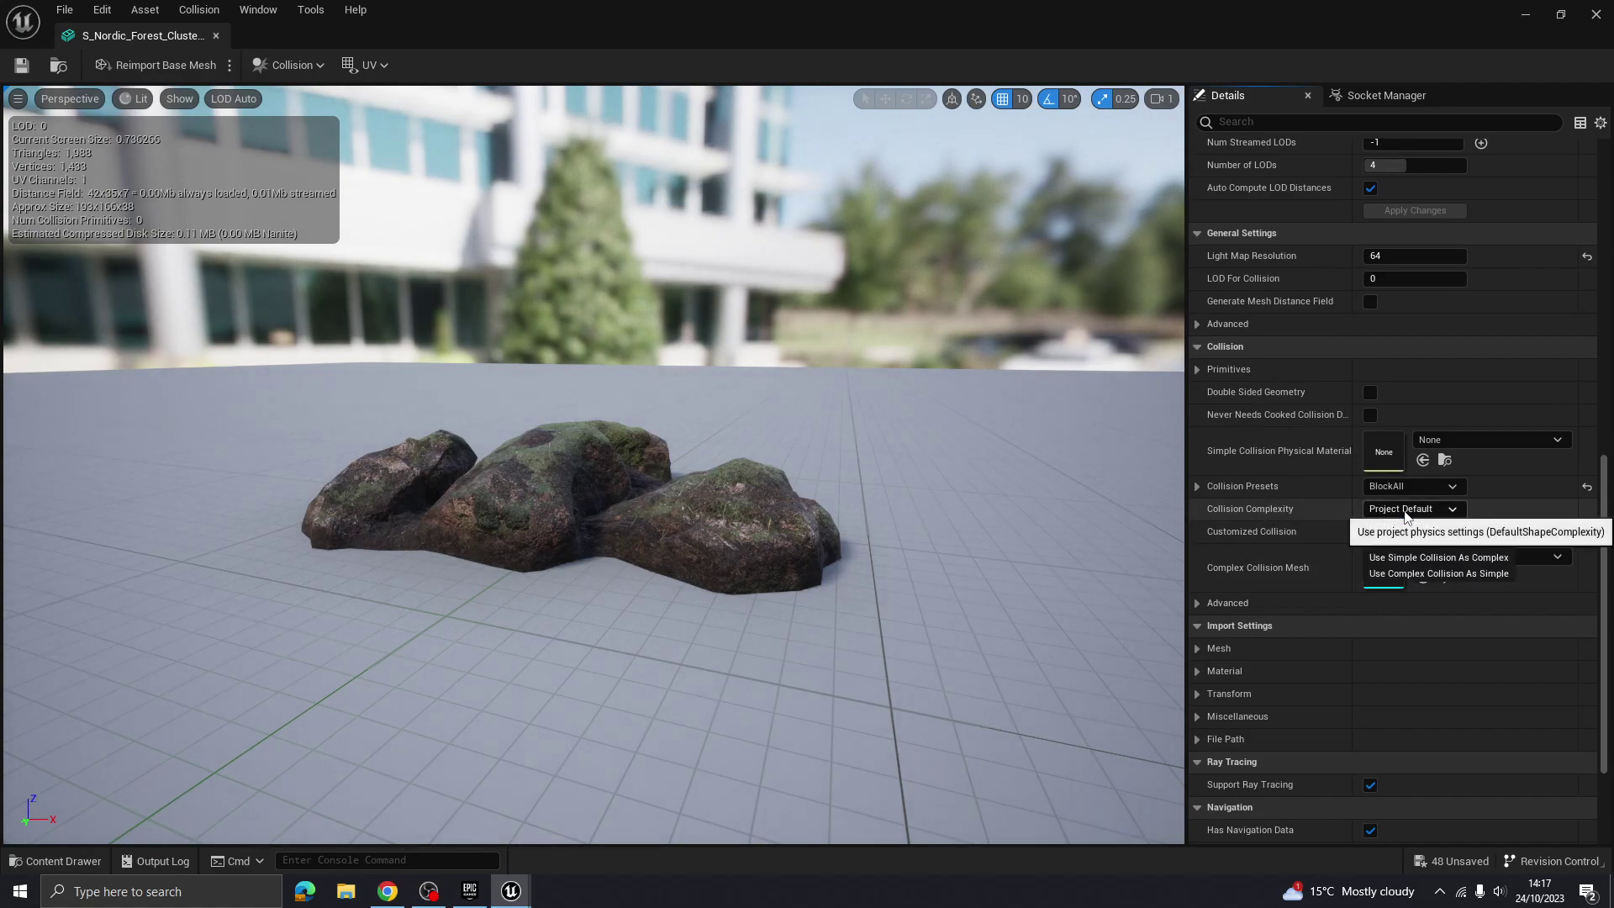
pyautogui.click(1451, 574)
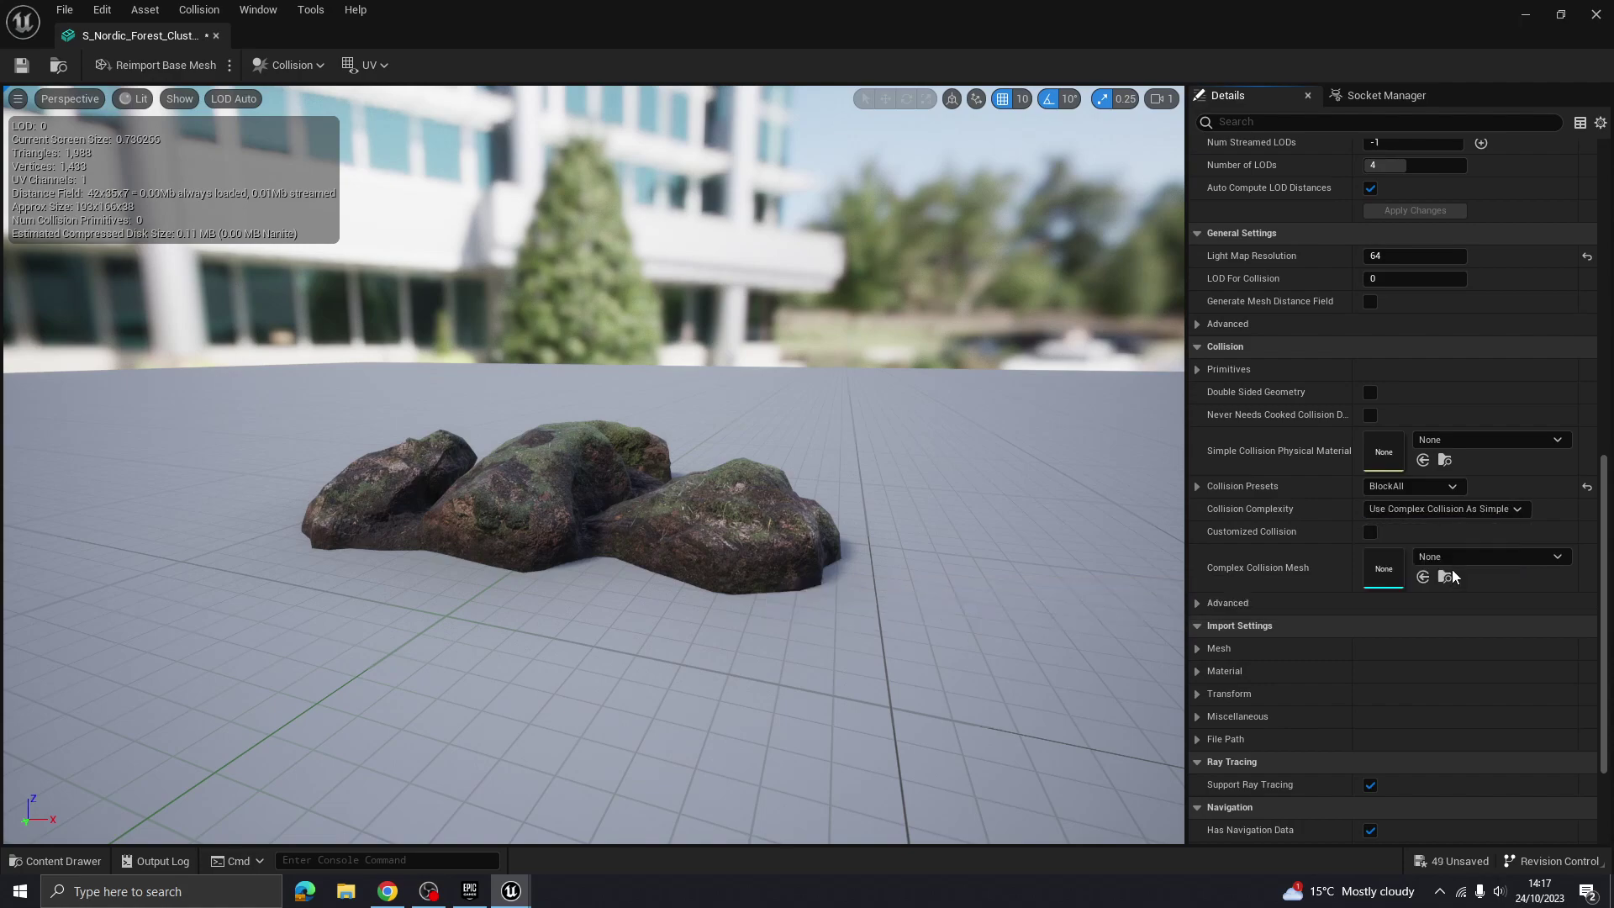
pyautogui.click(22, 66)
pyautogui.click(216, 36)
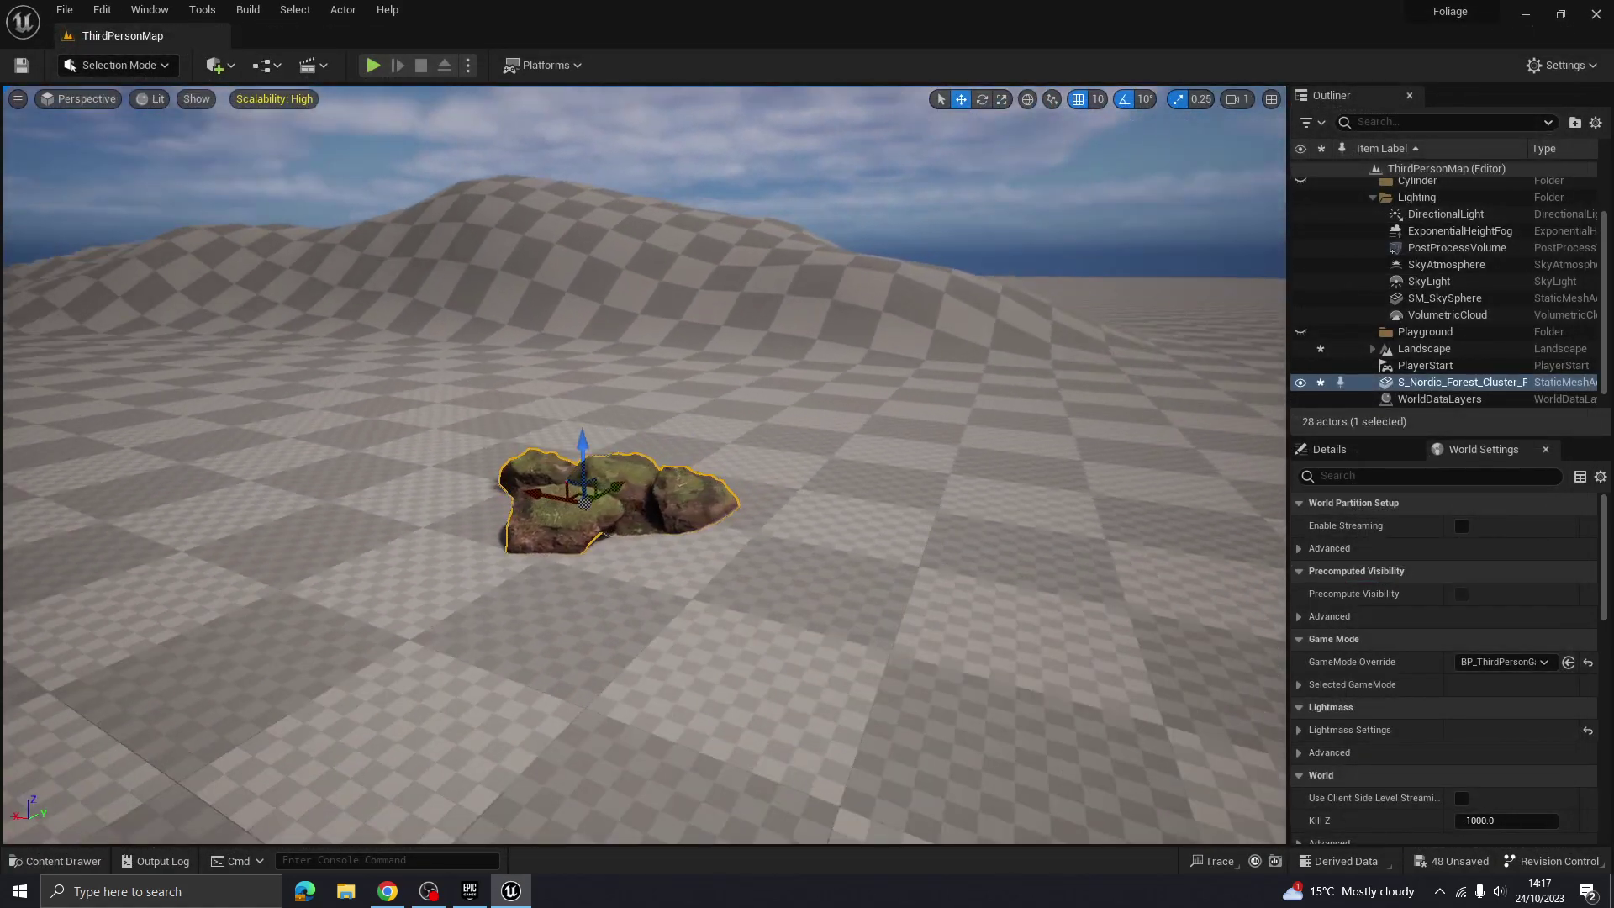
# Find Kikuyu Grass among the grass assets in Quixel Bridge, download it at Medium Quality and add it to the project
pyautogui.moveTo(639, 462); pyautogui.dragTo(369, 517, button='right')
pyautogui.moveTo(757, 472); pyautogui.dragTo(761, 472, button='right')
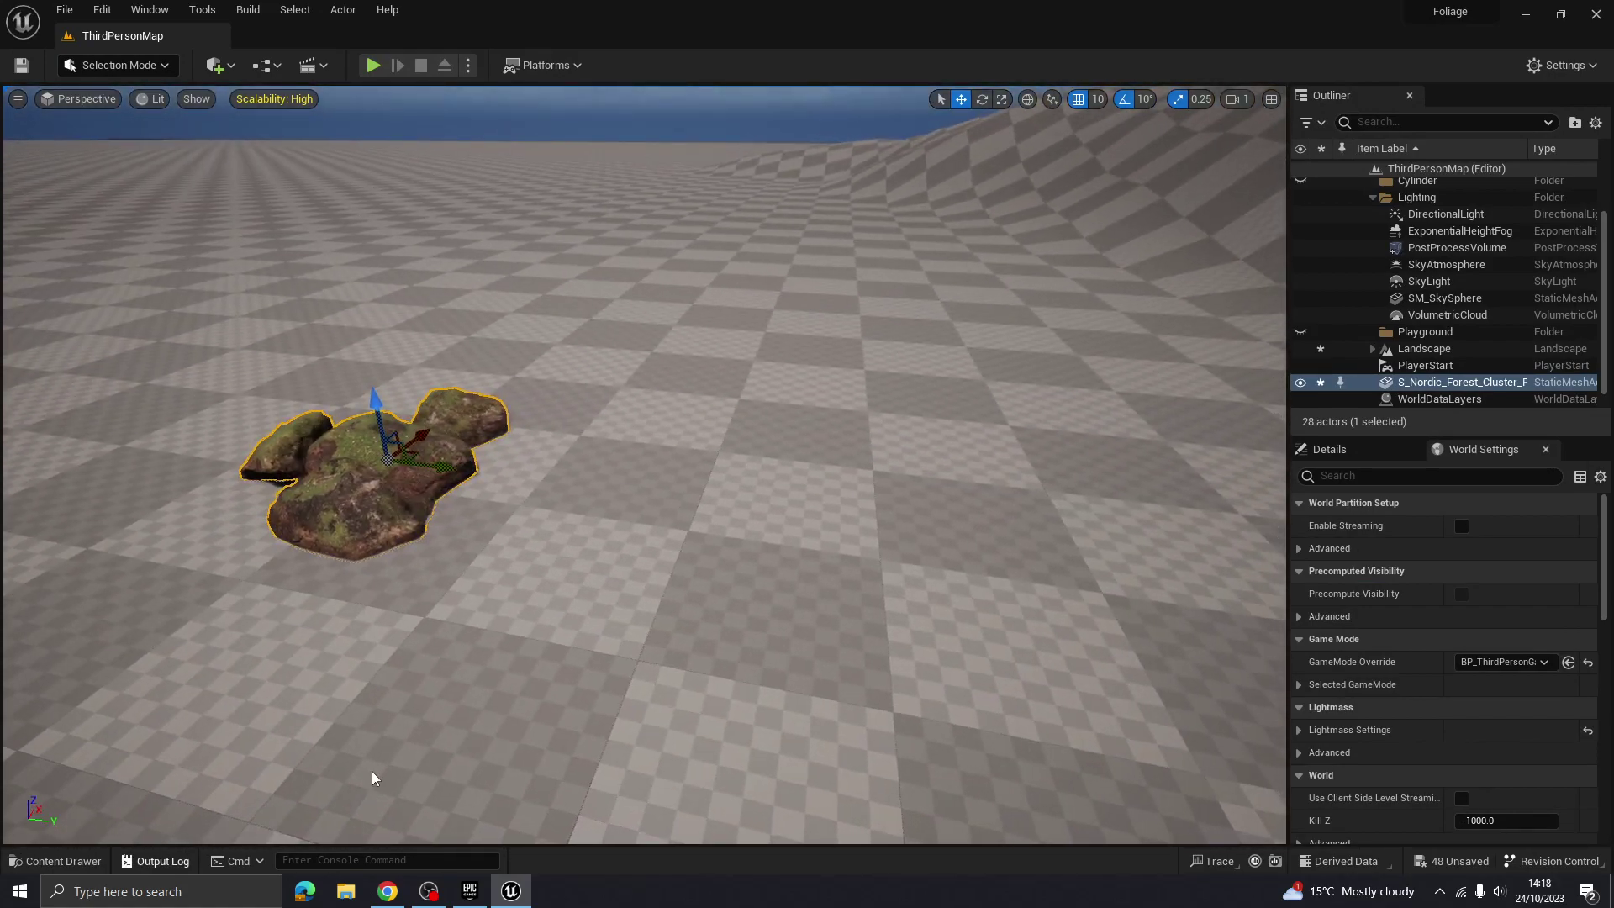
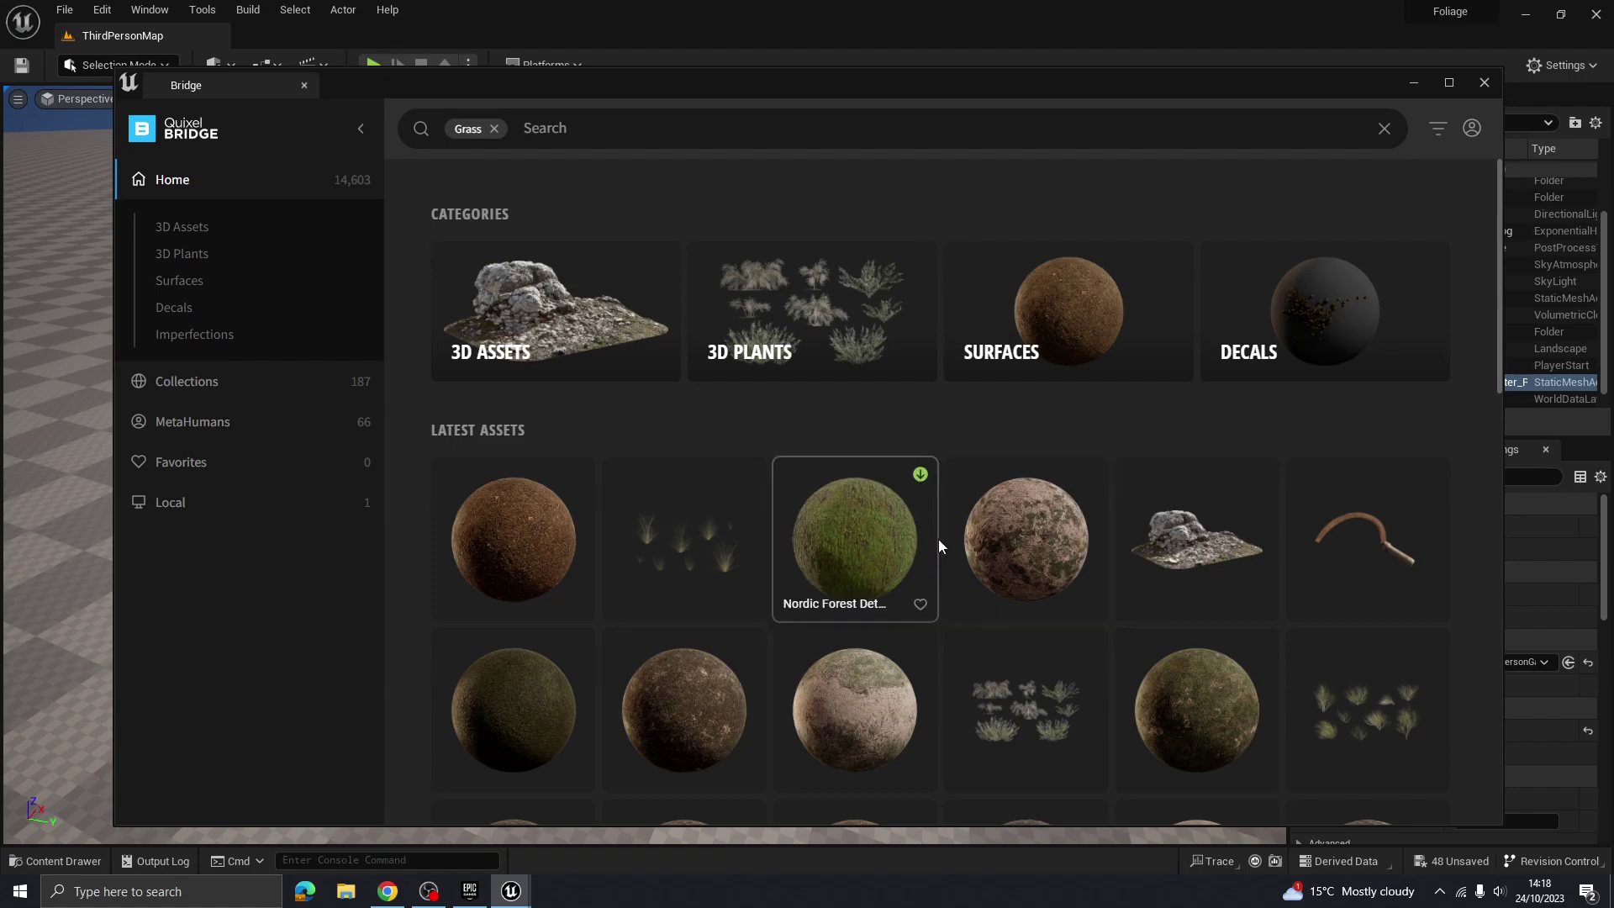
pyautogui.scroll(-3, 735, 553)
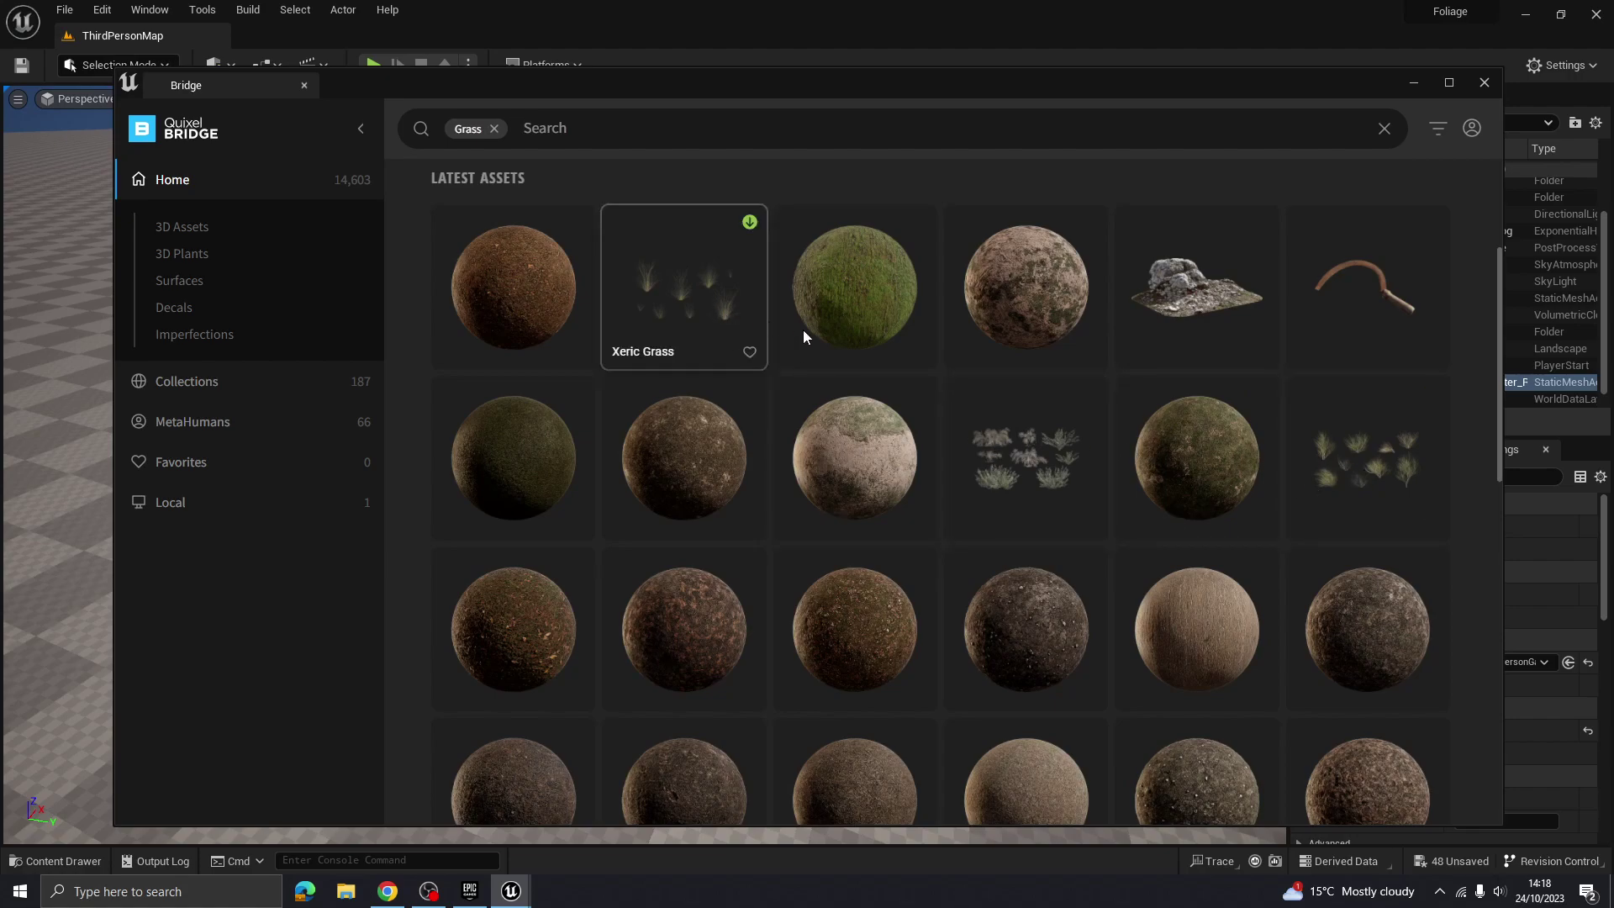
pyautogui.scroll(-7, 958, 420)
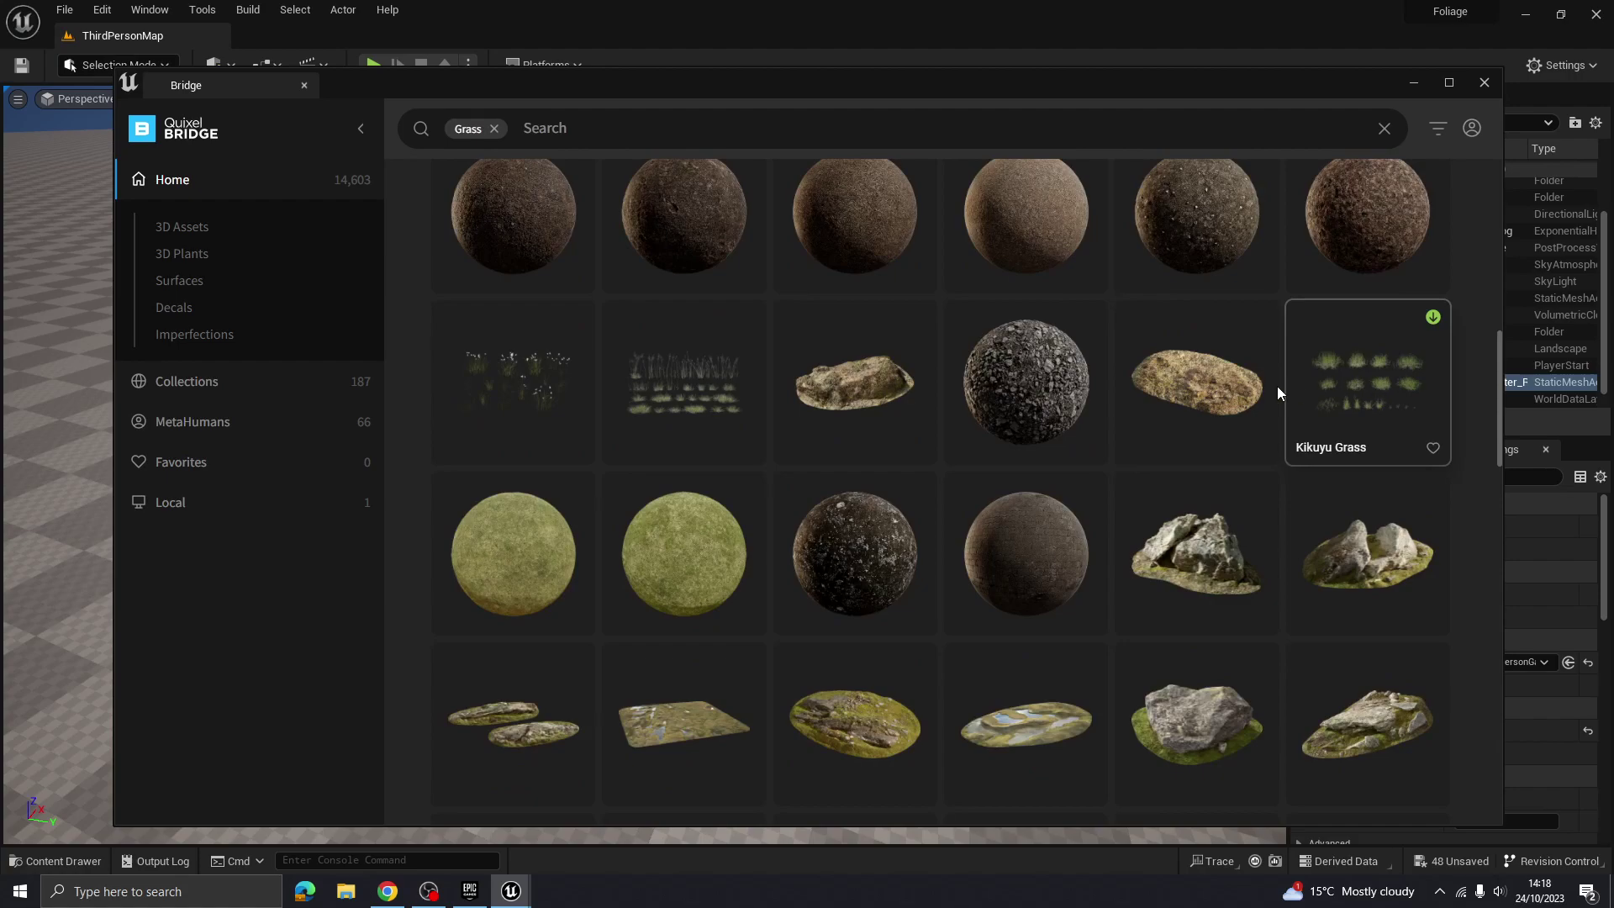
pyautogui.click(1356, 391)
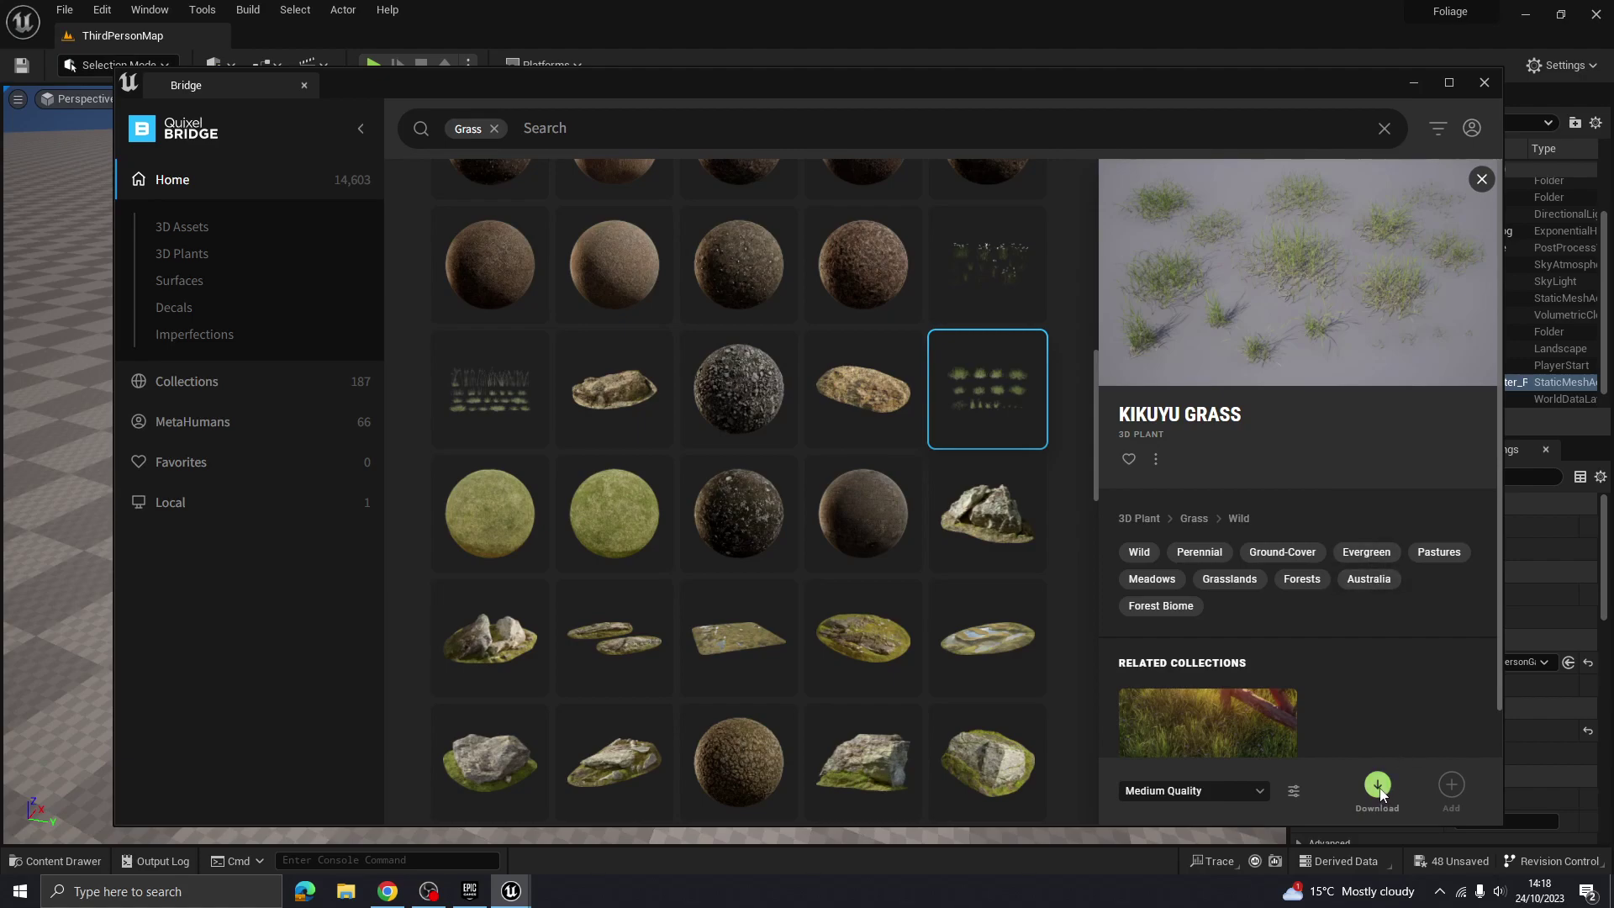
pyautogui.click(1188, 793)
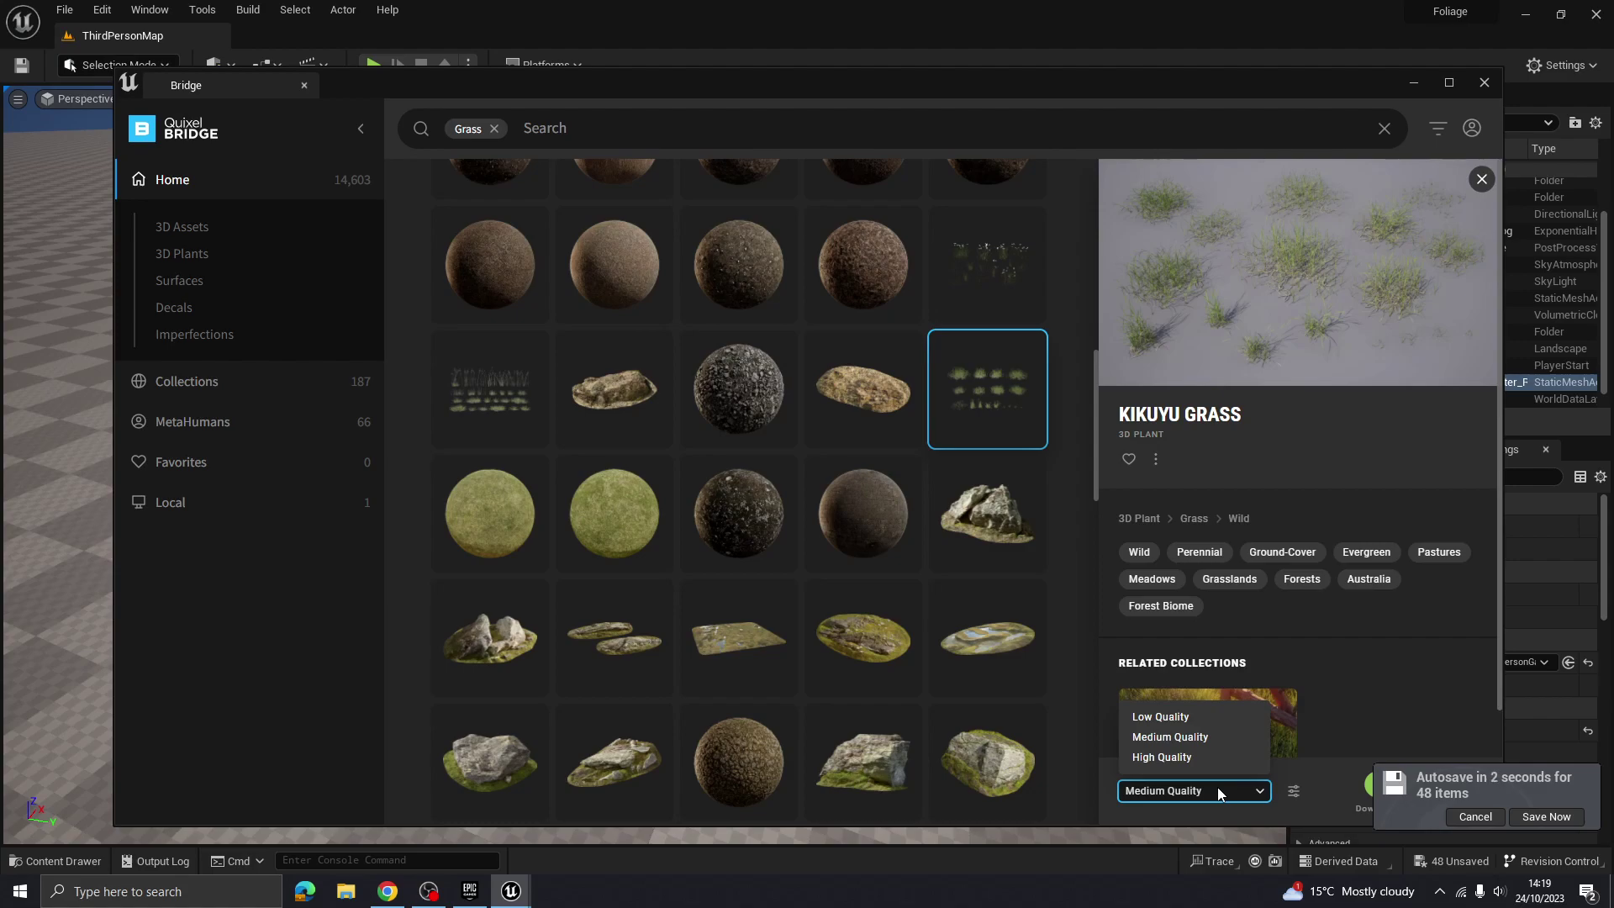
pyautogui.click(1176, 738)
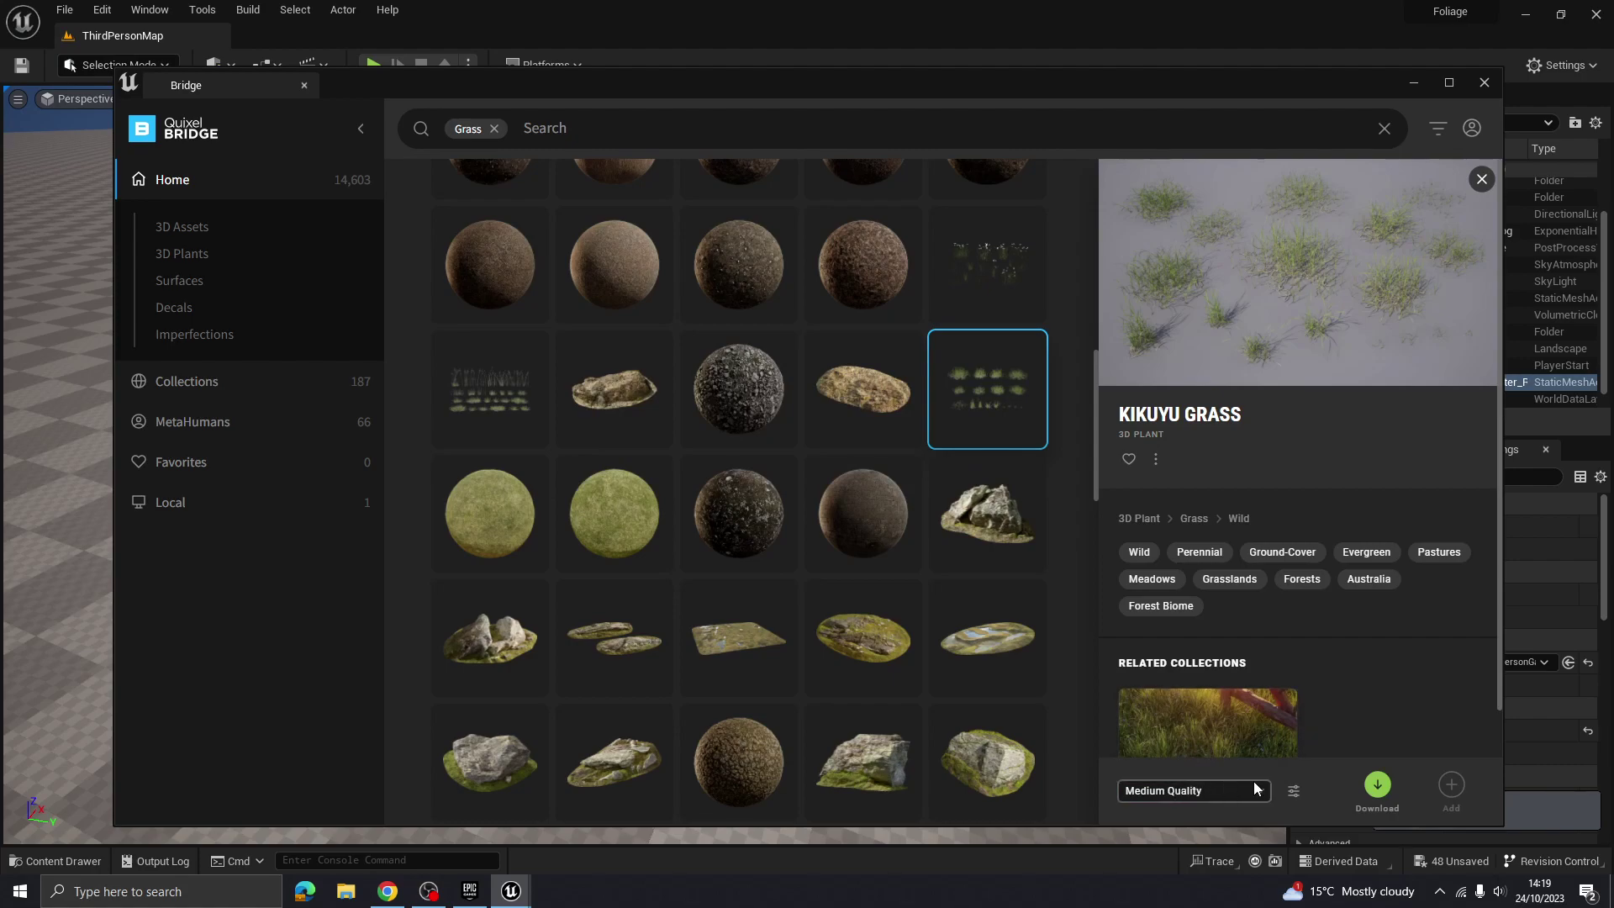
pyautogui.click(1377, 786)
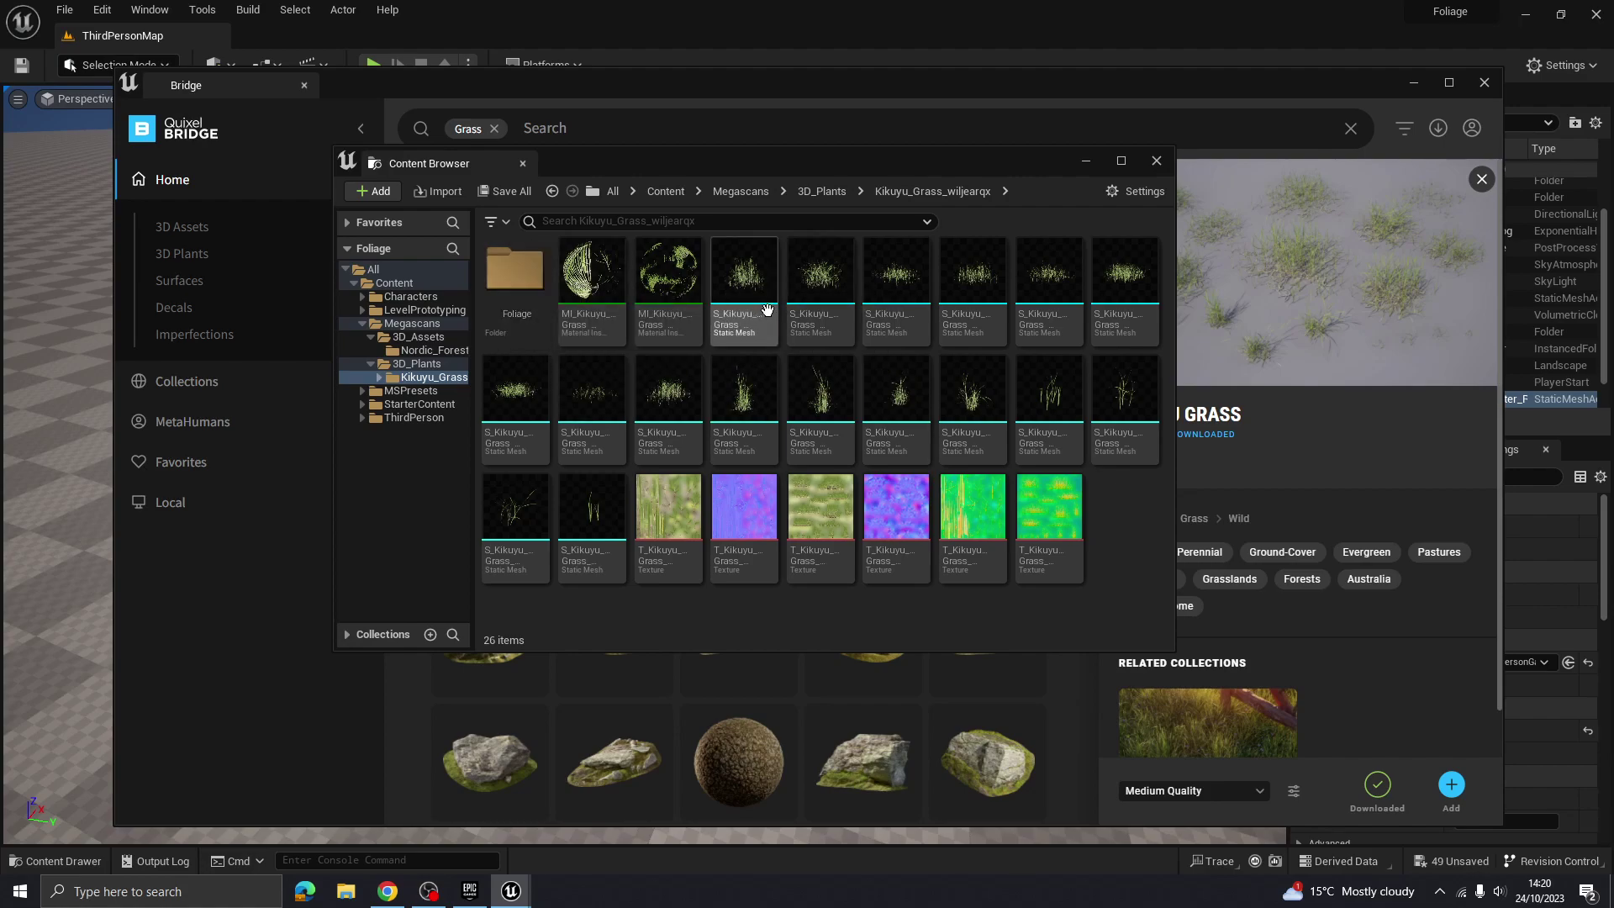
# View the foliage types in the Kikuyu grass Foliage subfolder, closing the asset browser and Quixel Bridge when done
pyautogui.doubleClick(519, 286)
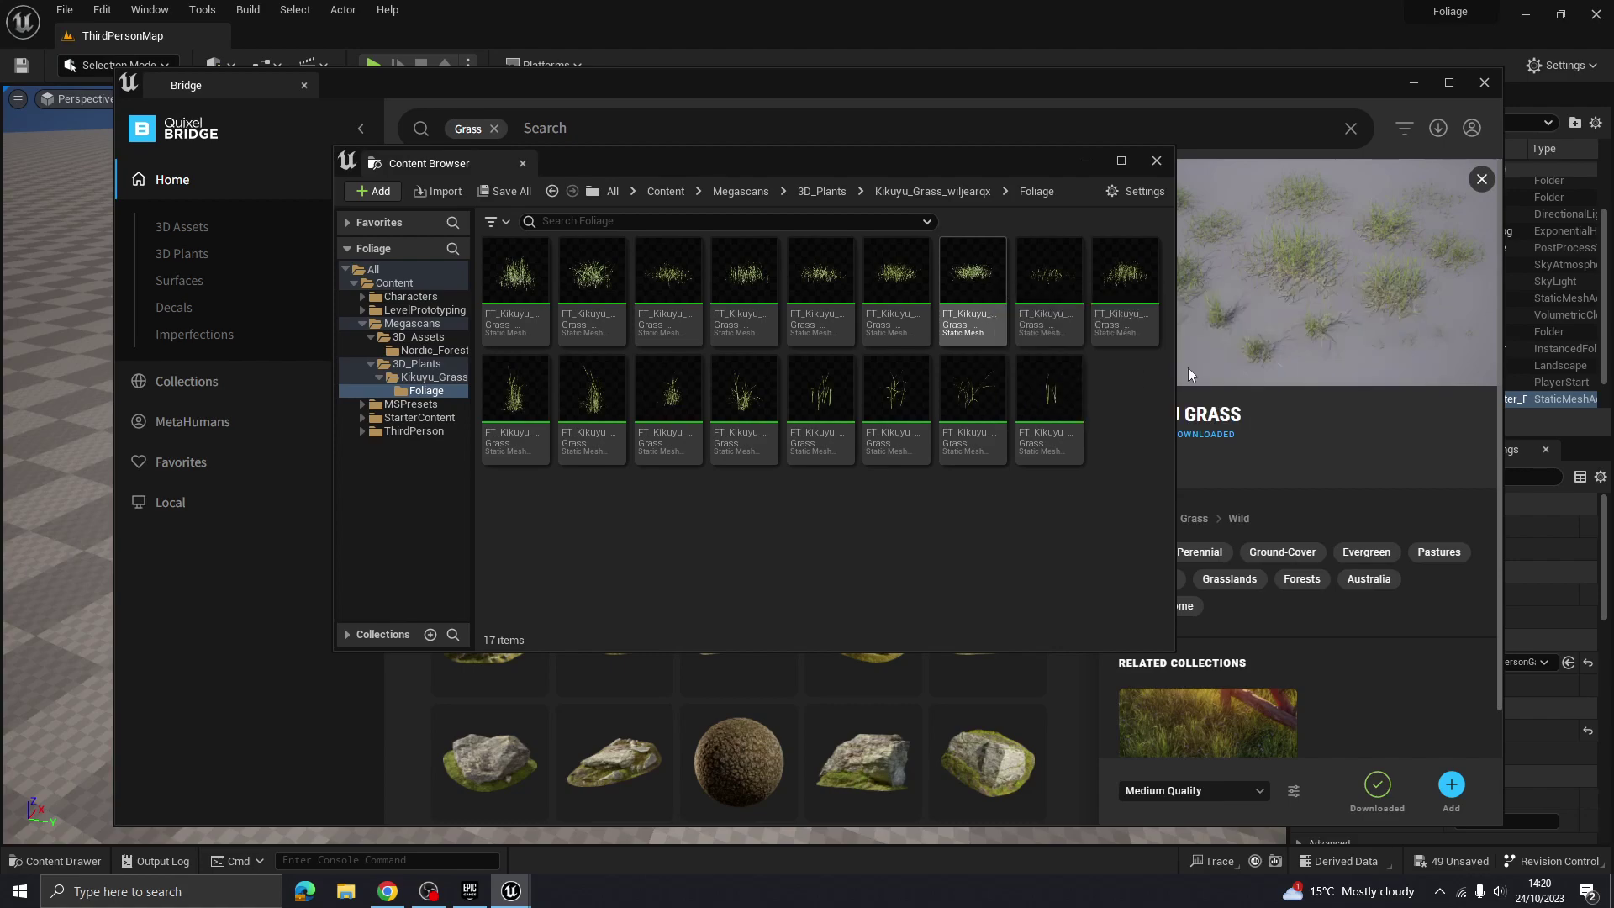
pyautogui.click(1157, 160)
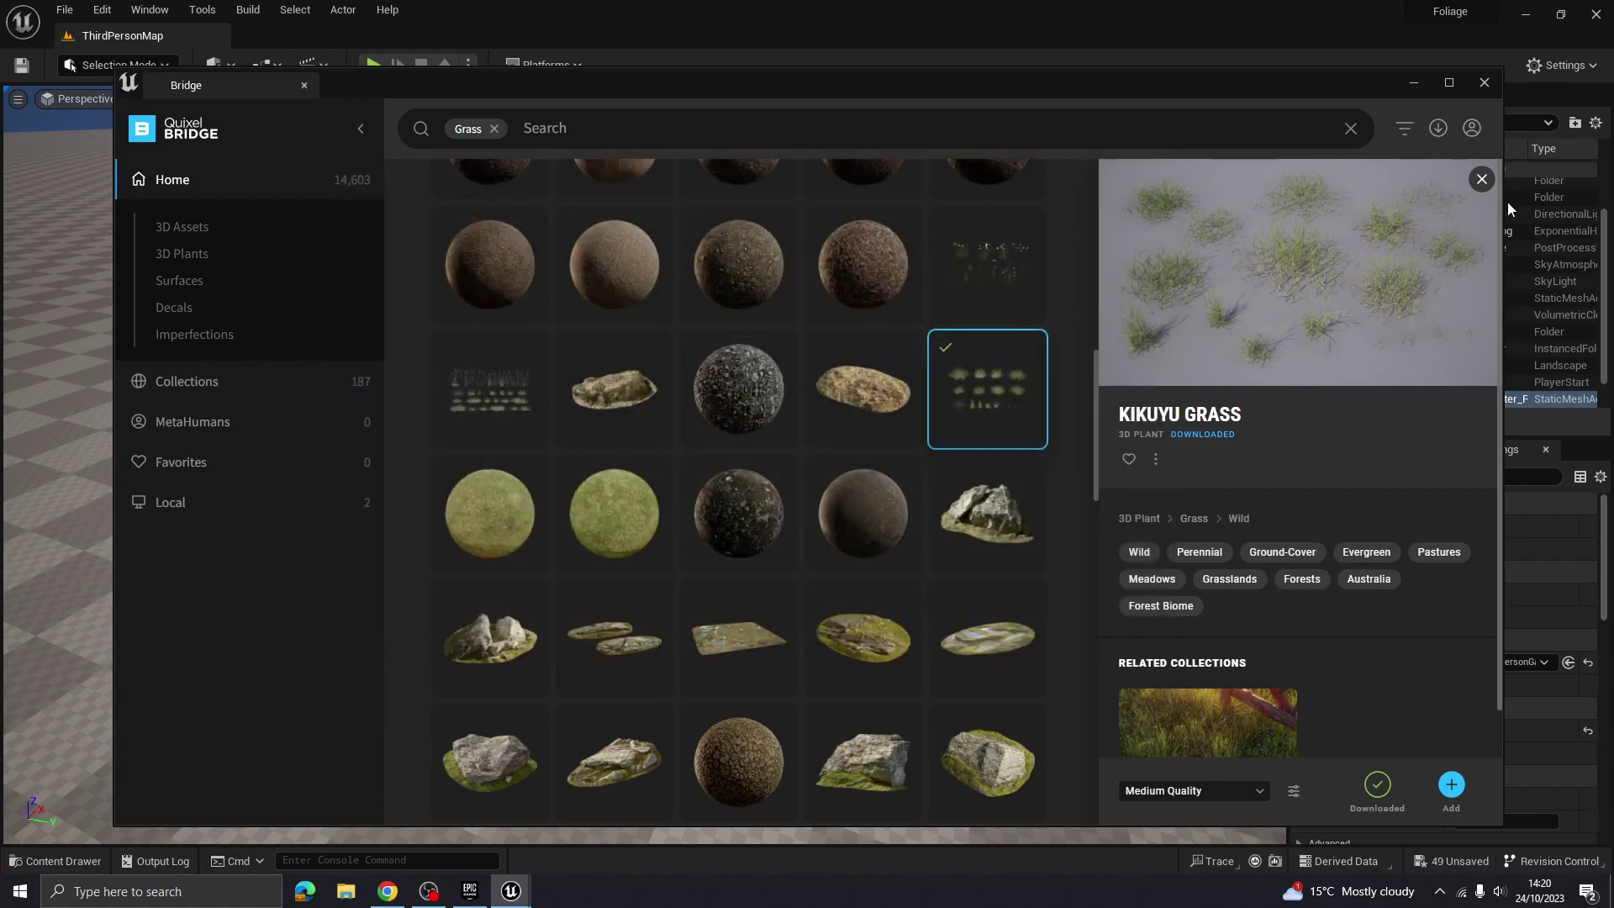
pyautogui.click(1486, 84)
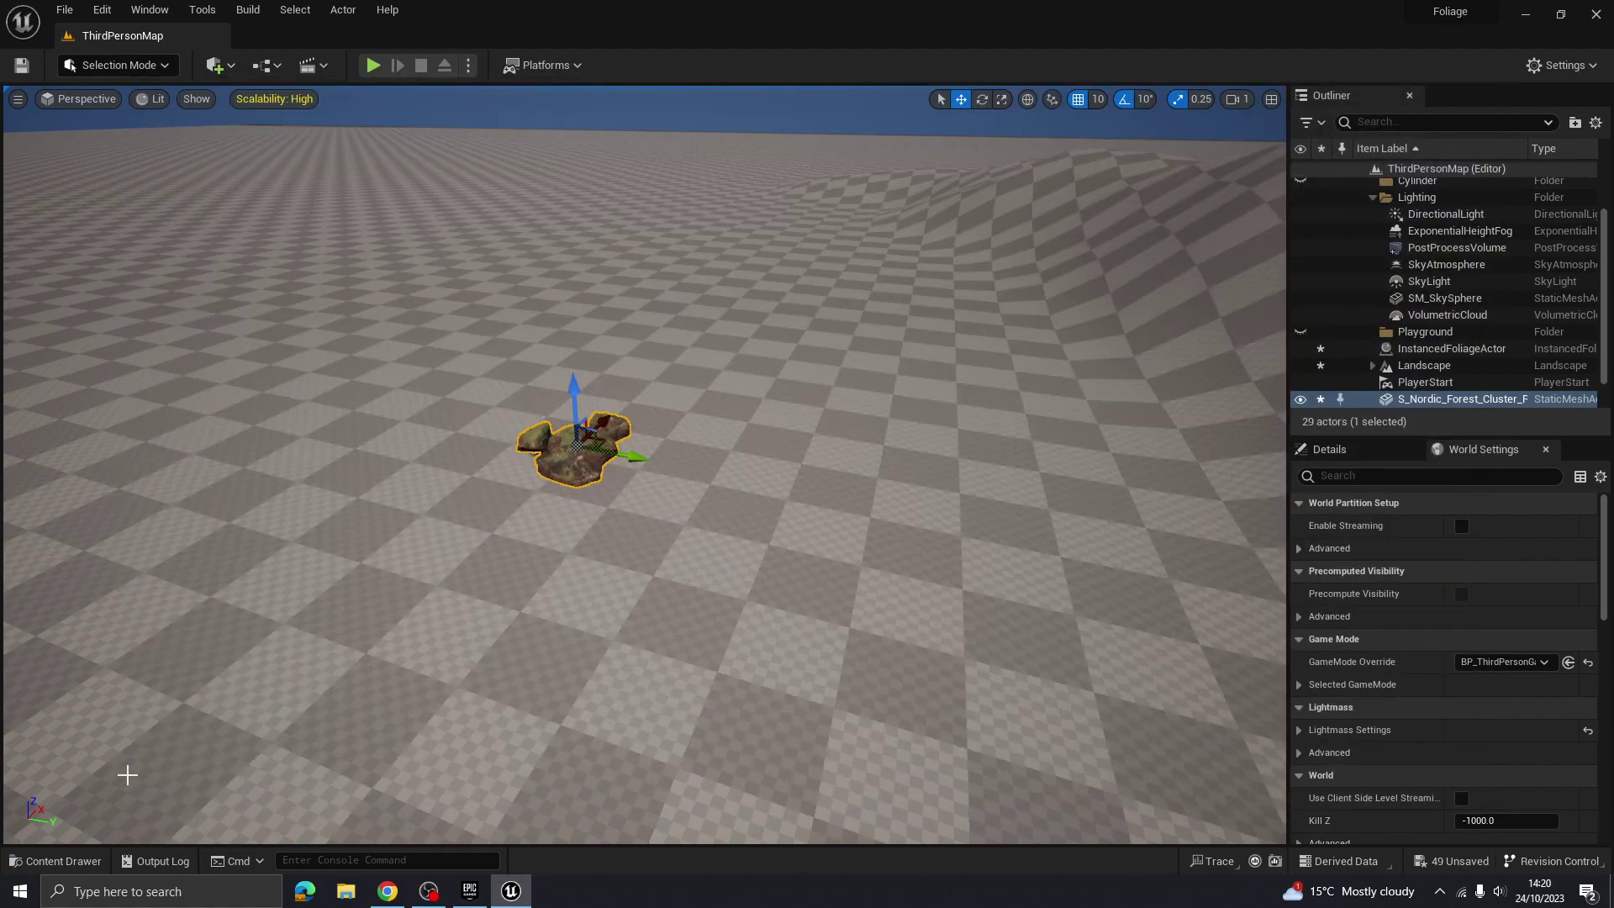
# Look through the Kikuyu grass assets in the Megascans 3D_Plants folder of the project content
pyautogui.click(86, 859)
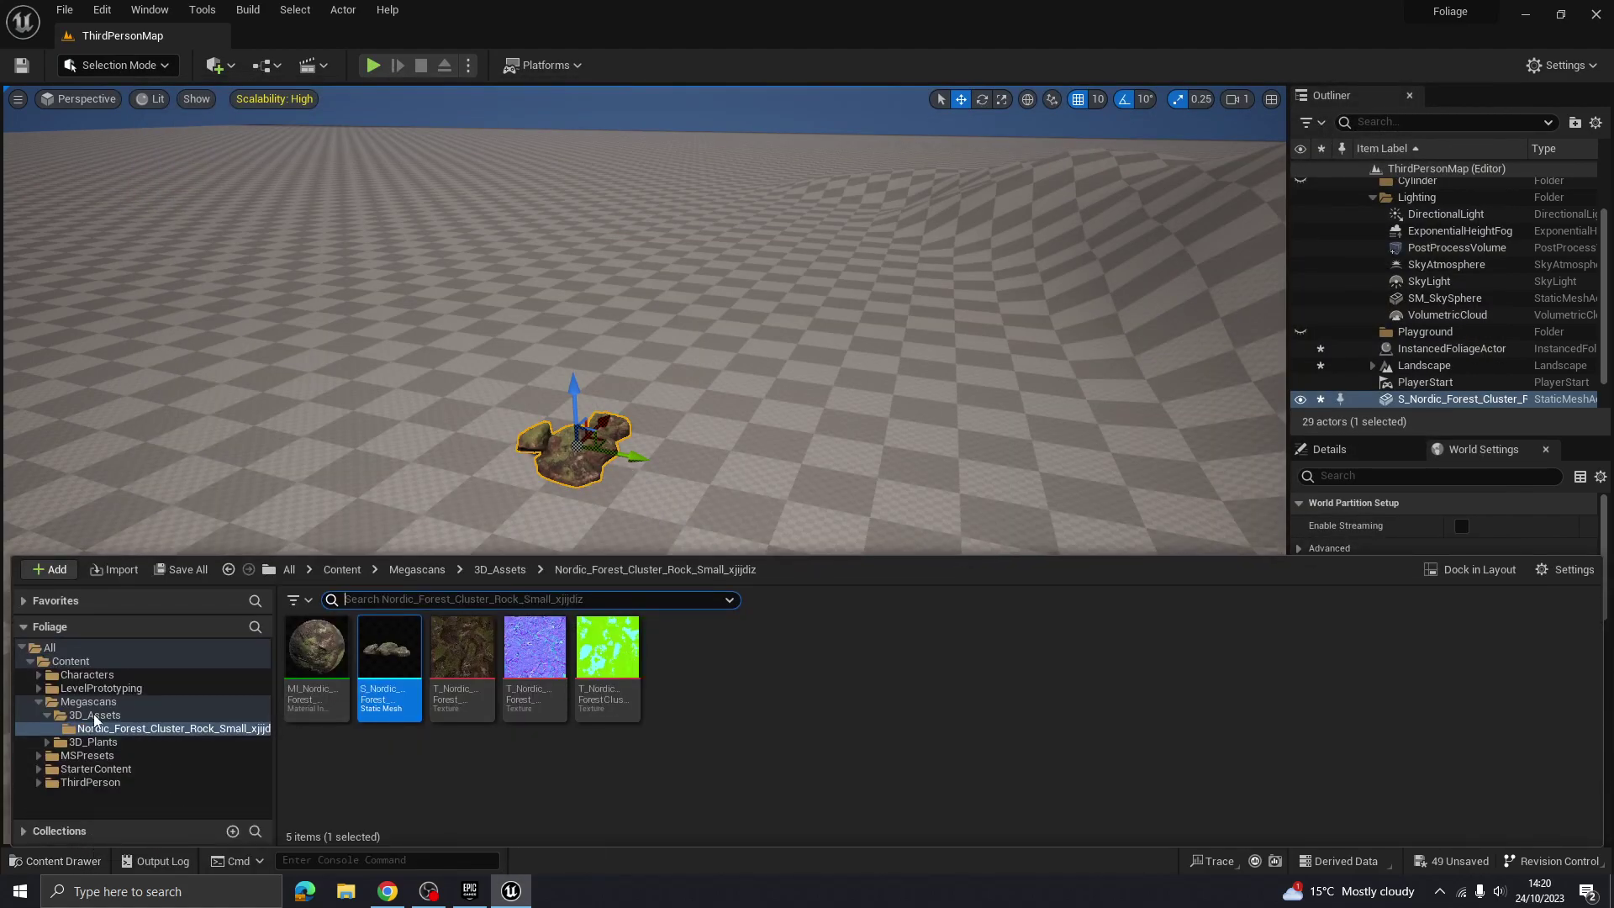
pyautogui.click(109, 715)
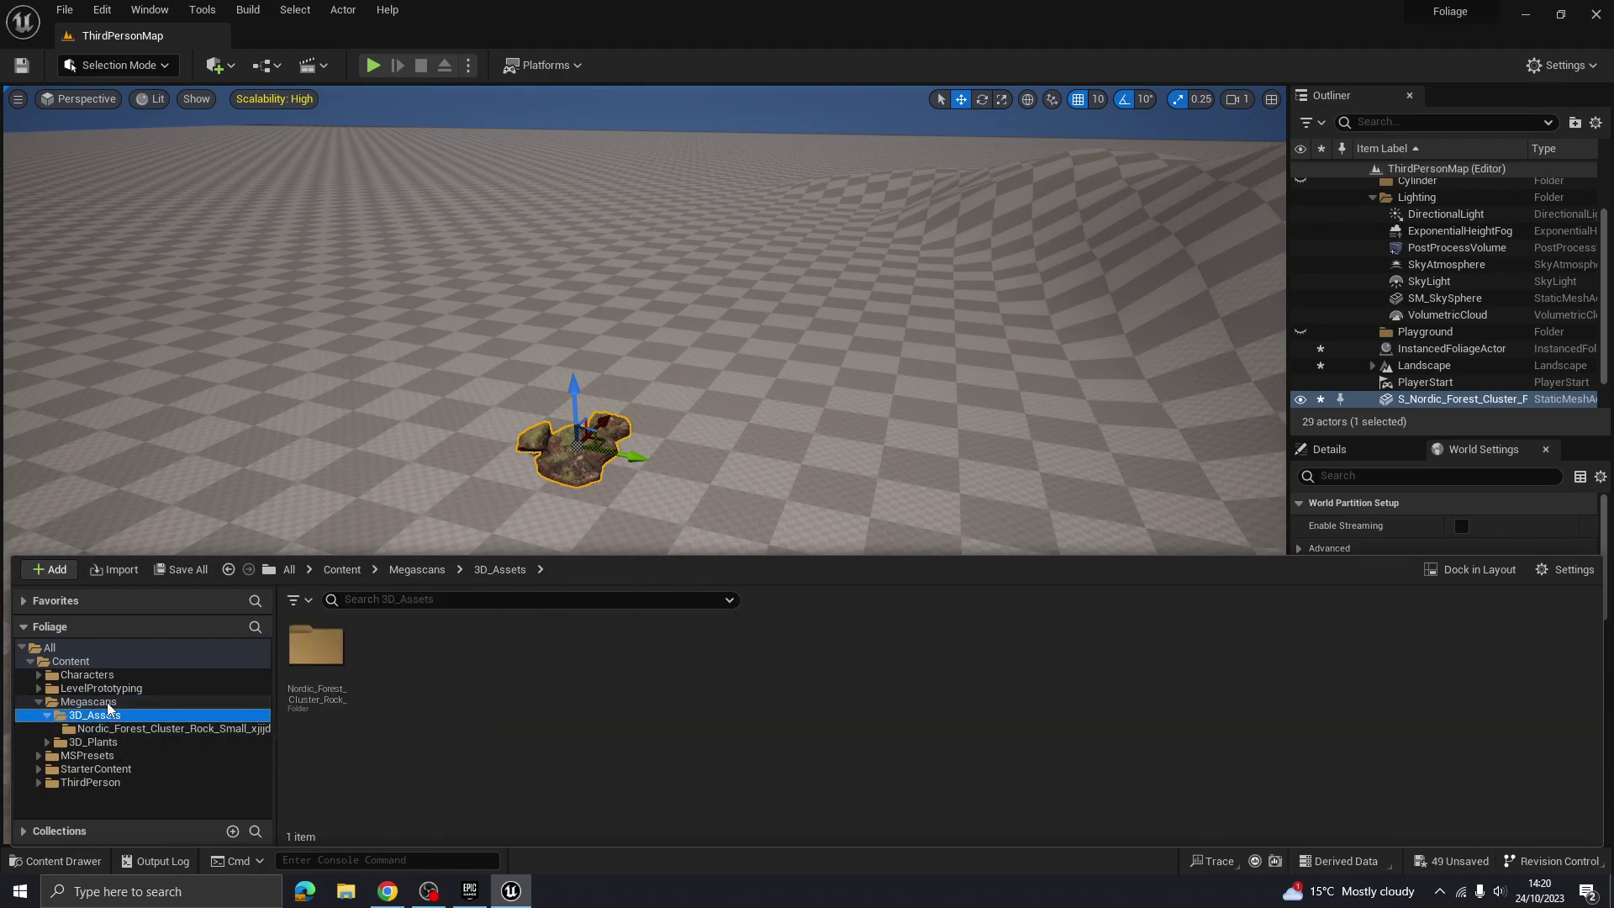
pyautogui.click(93, 701)
pyautogui.doubleClick(388, 647)
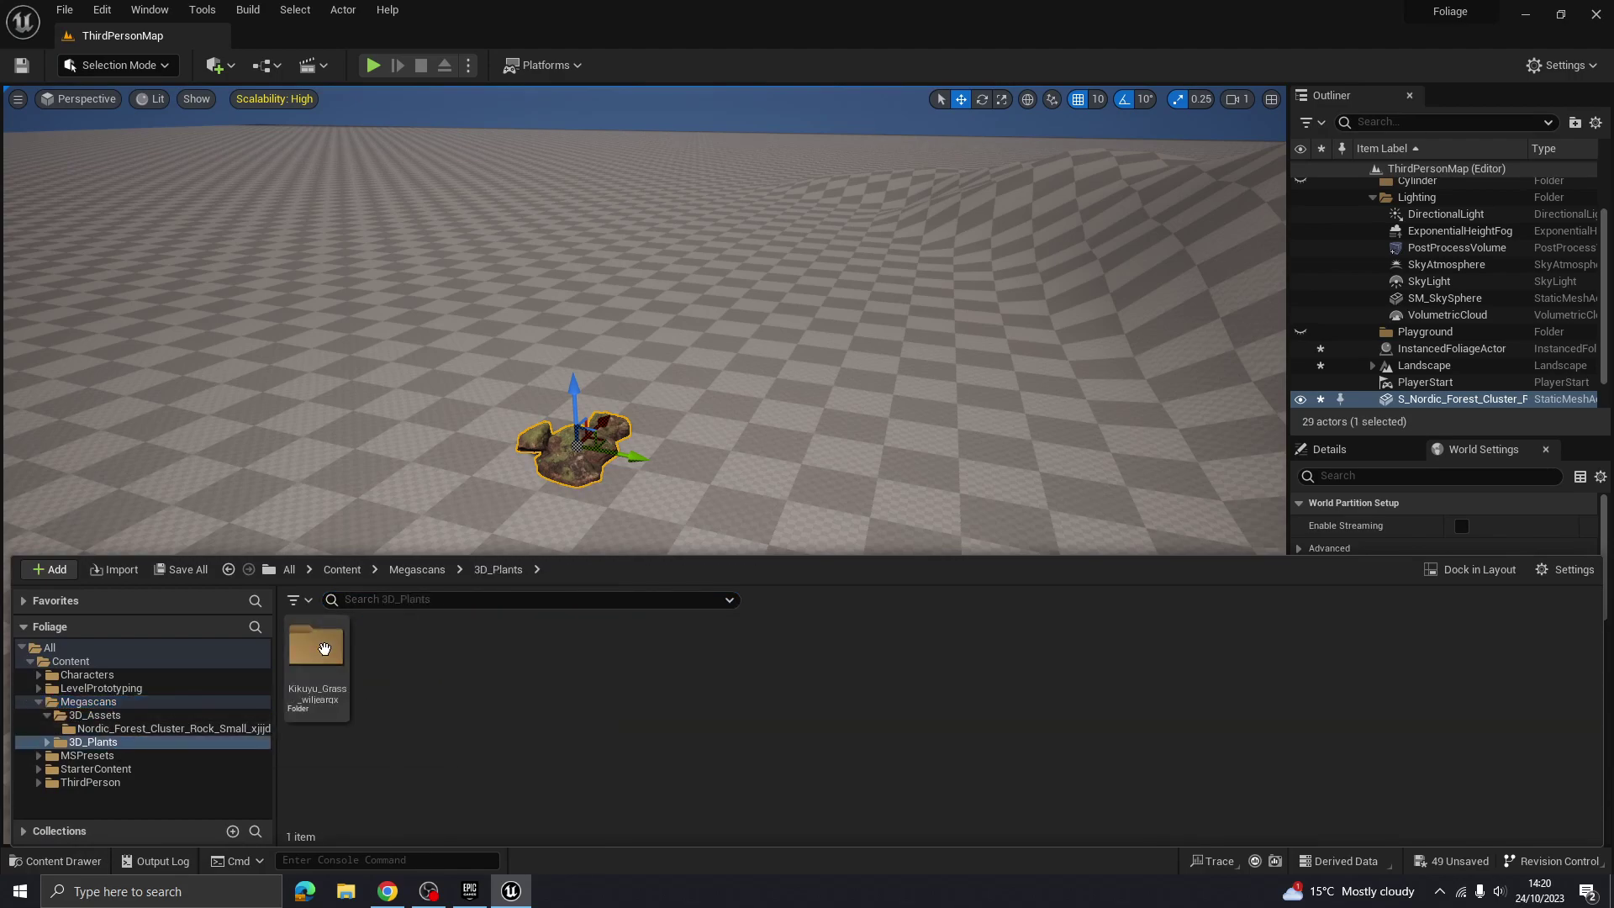
pyautogui.doubleClick(328, 672)
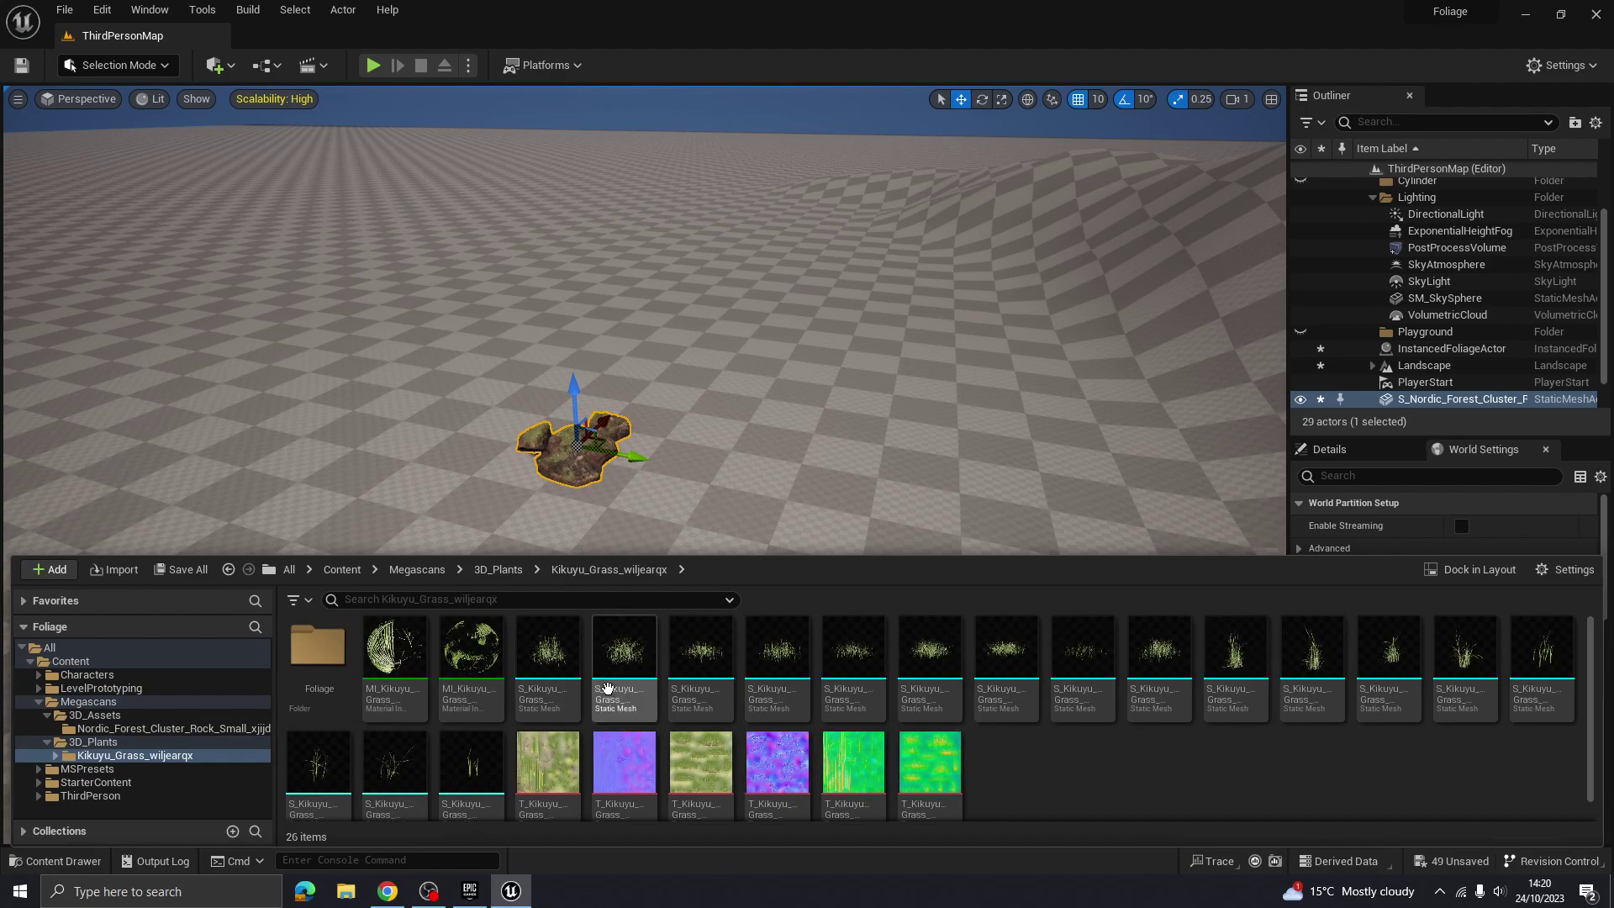
pyautogui.click(55, 860)
pyautogui.moveTo(764, 575); pyautogui.dragTo(771, 576, button='right')
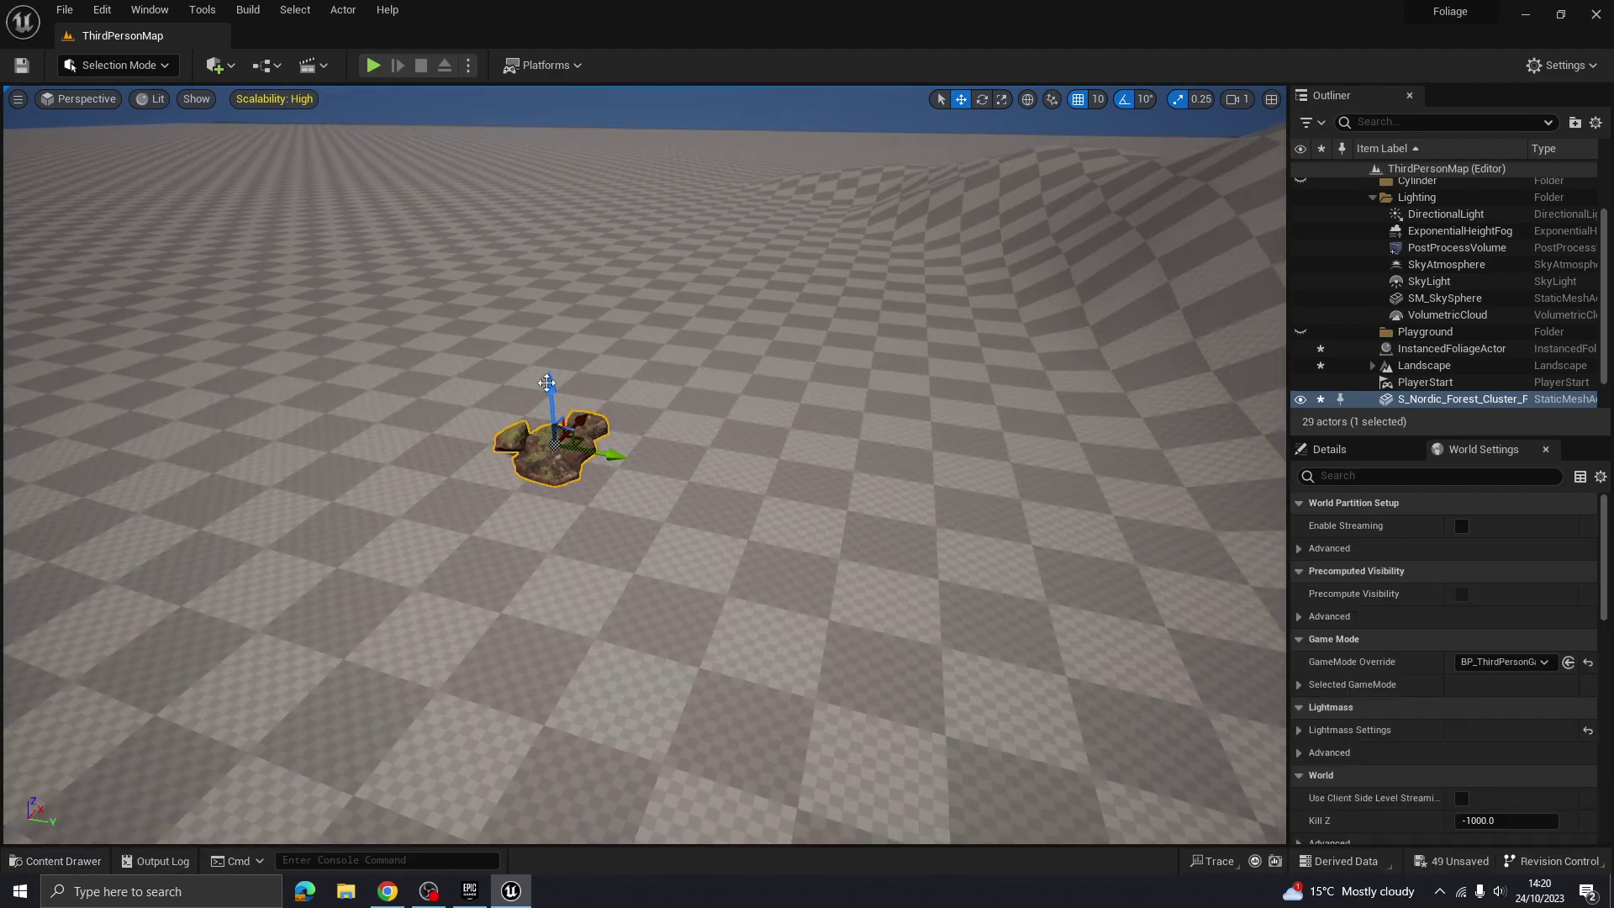
# Switch the level editor to Foliage mode and look over the Kikuyu grass types in the foliage palette
pyautogui.click(128, 71)
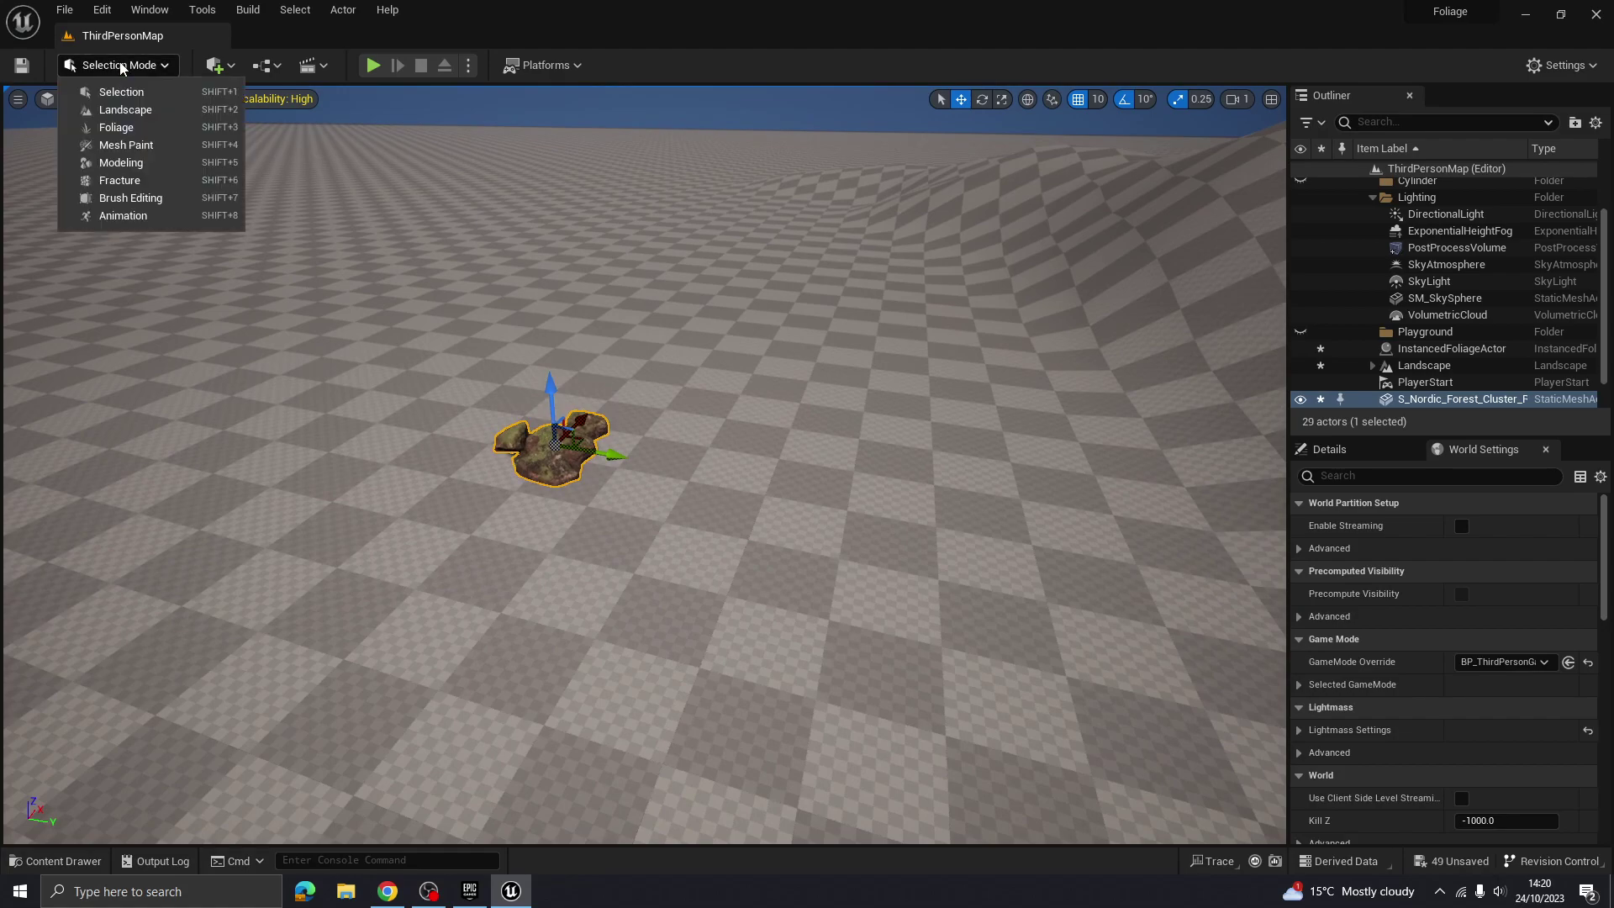
pyautogui.click(126, 128)
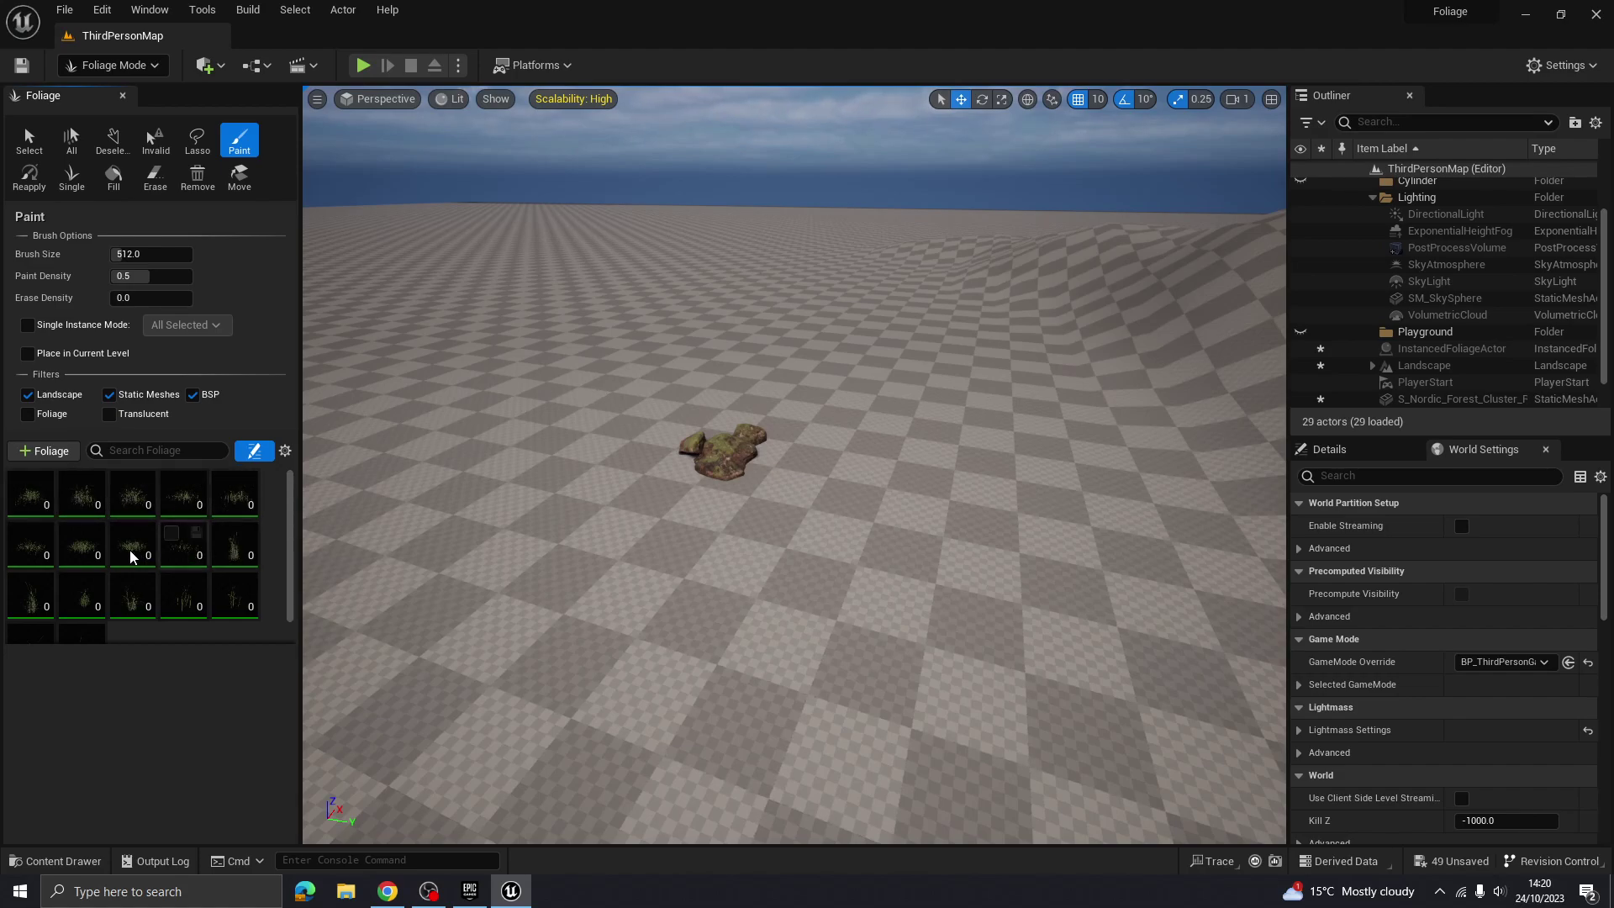
pyautogui.scroll(-1, 37, 569)
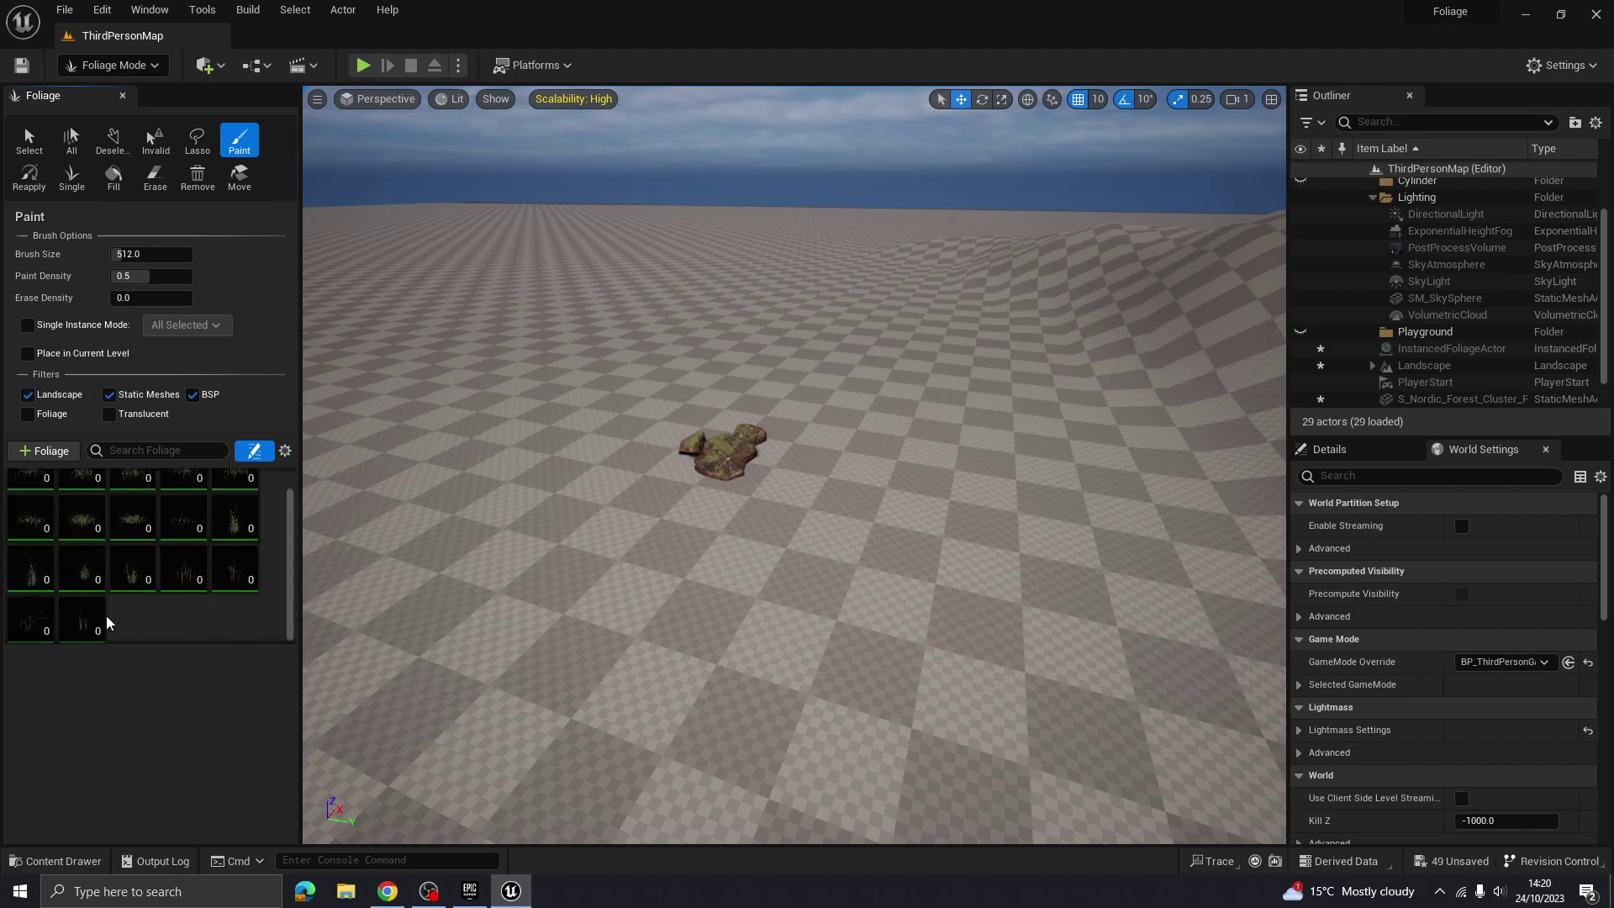
pyautogui.scroll(1, 186, 532)
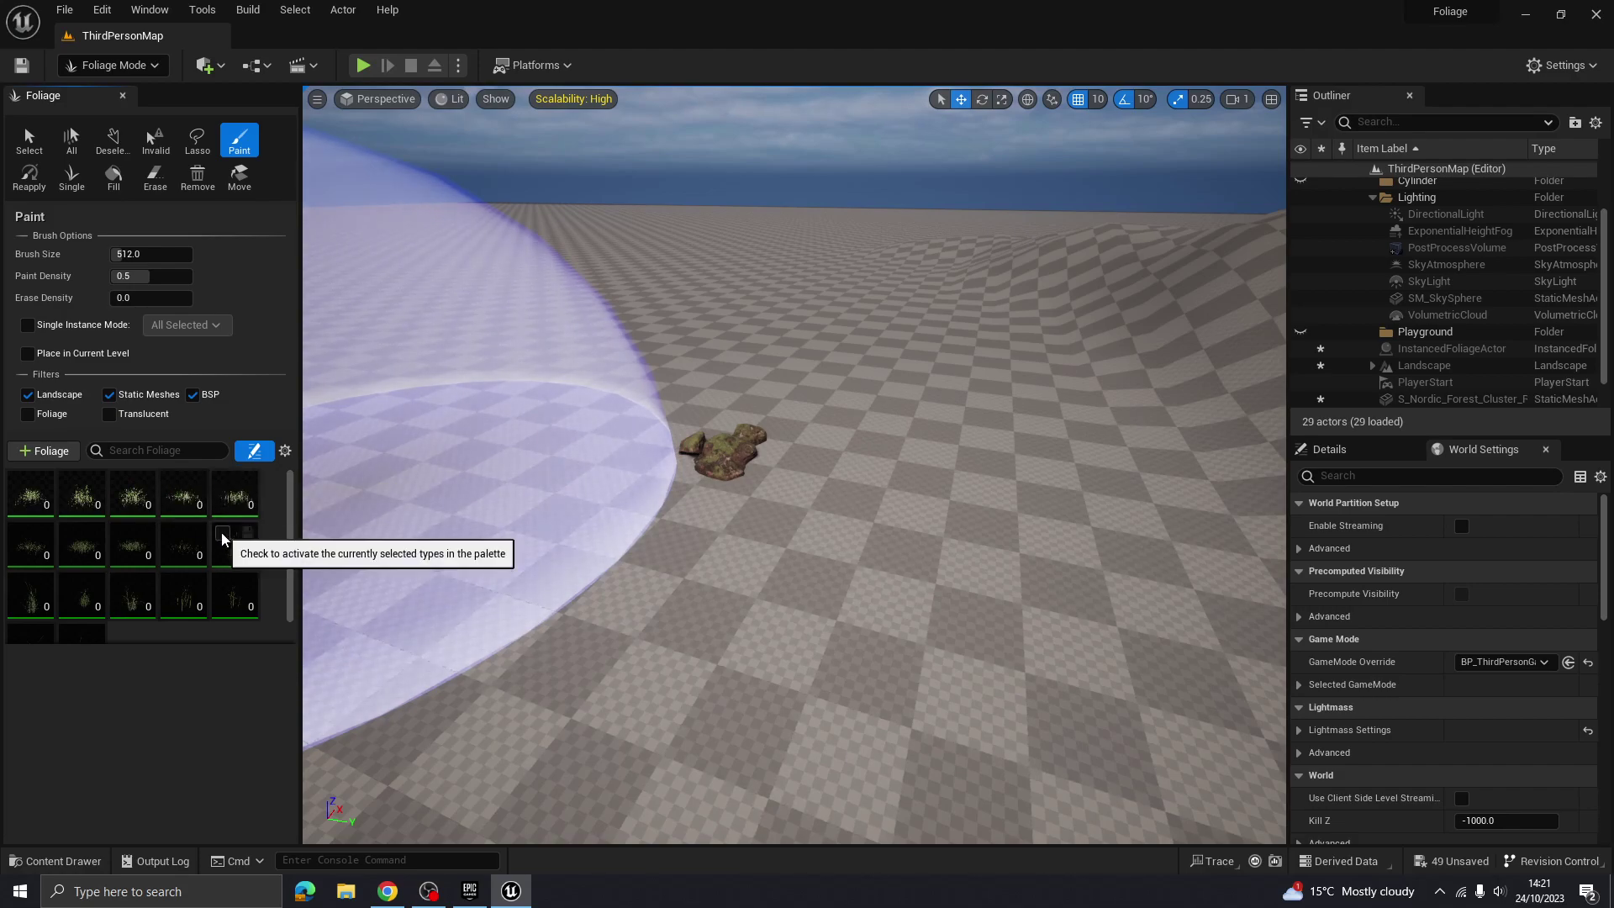
# Activate the remaining Kikuyu grass types in the foliage palette so that all variations are used for painting
pyautogui.click(166, 543)
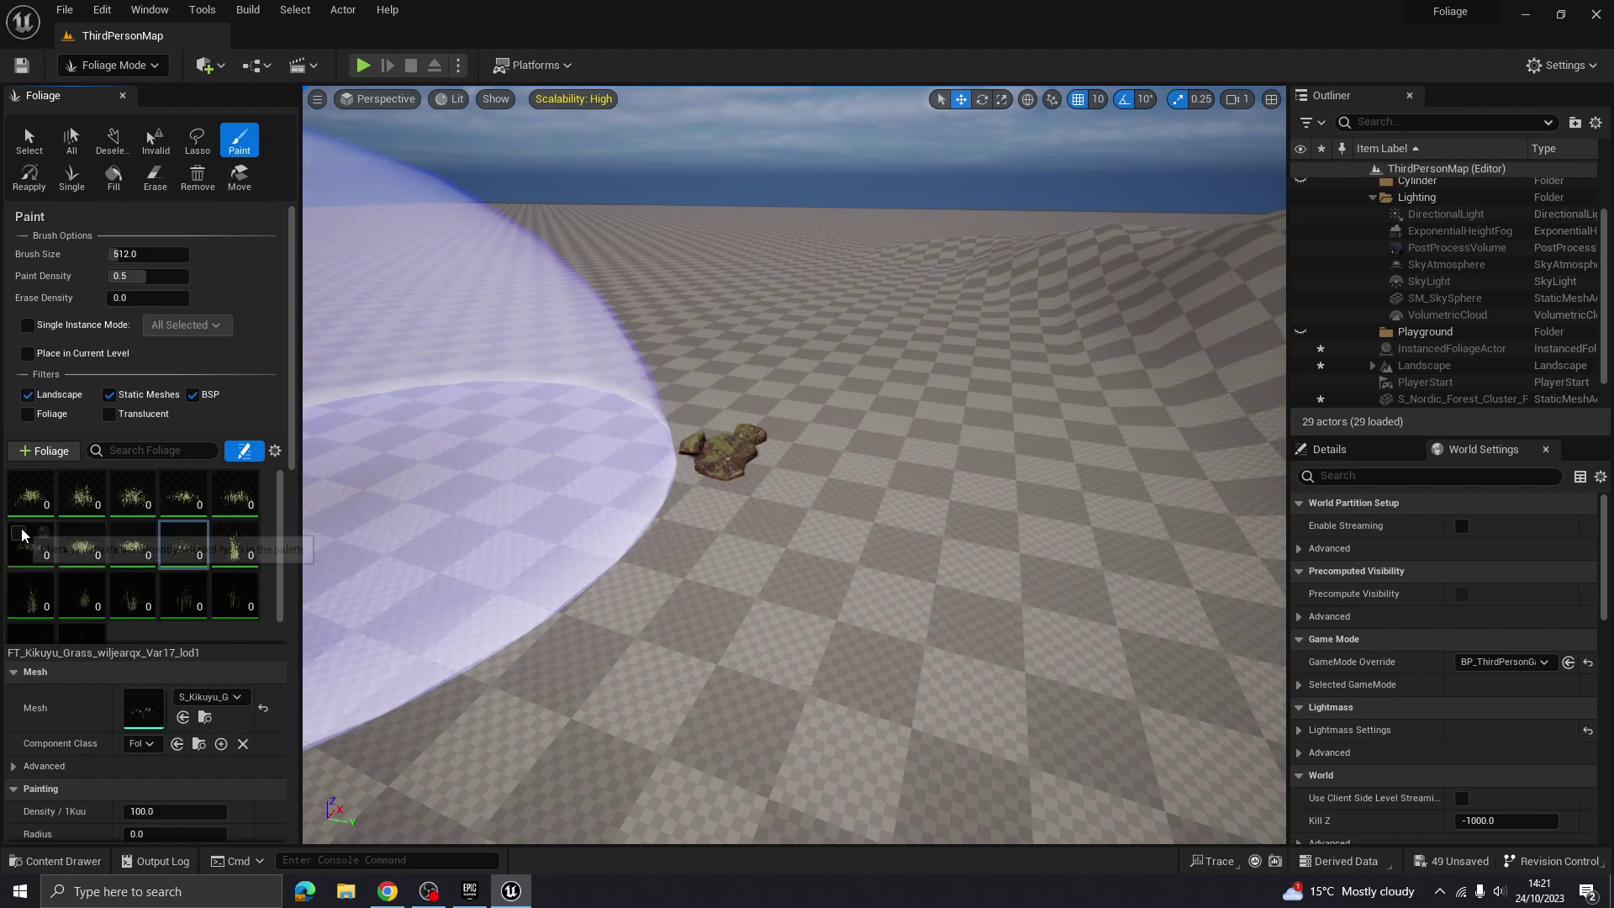
pyautogui.click(18, 582)
pyautogui.click(73, 583)
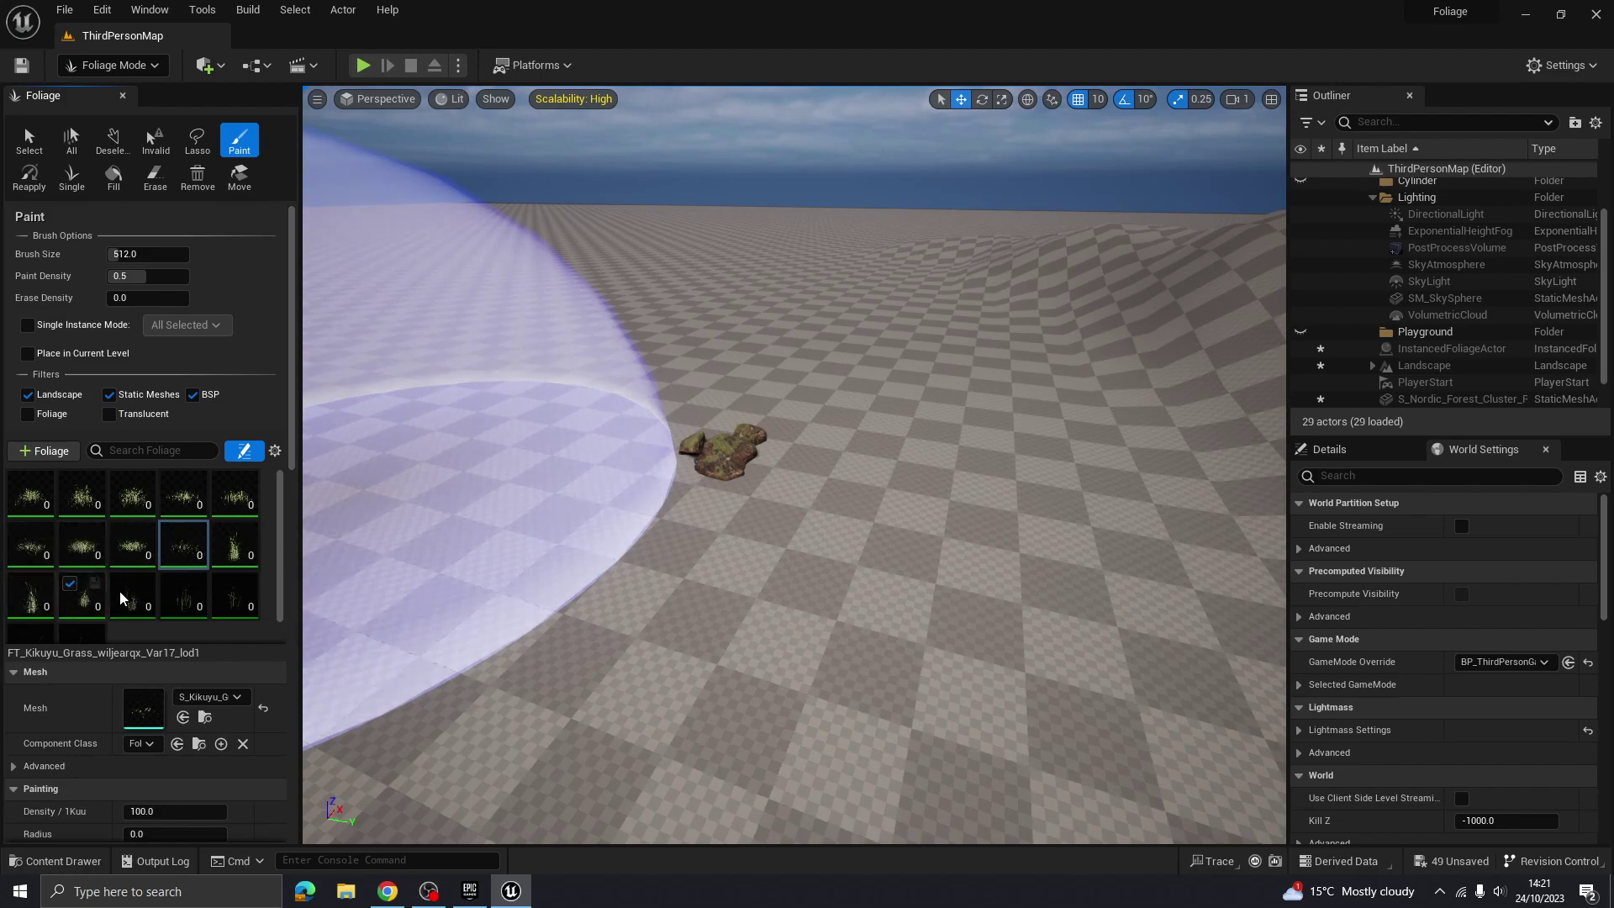
pyautogui.click(125, 583)
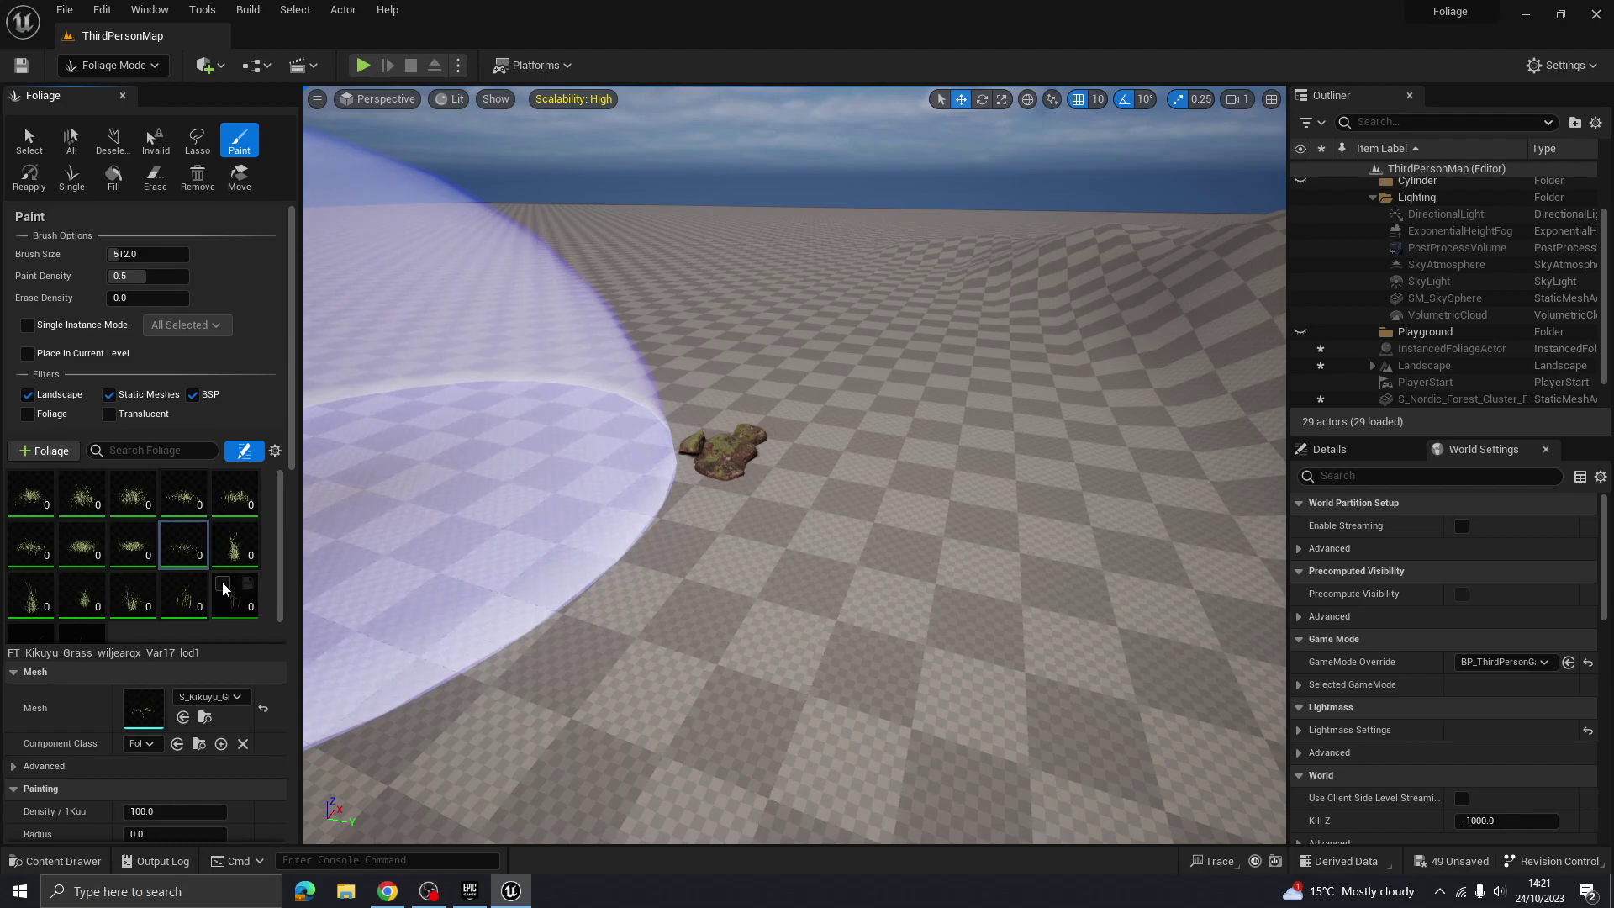
pyautogui.scroll(-1, 101, 597)
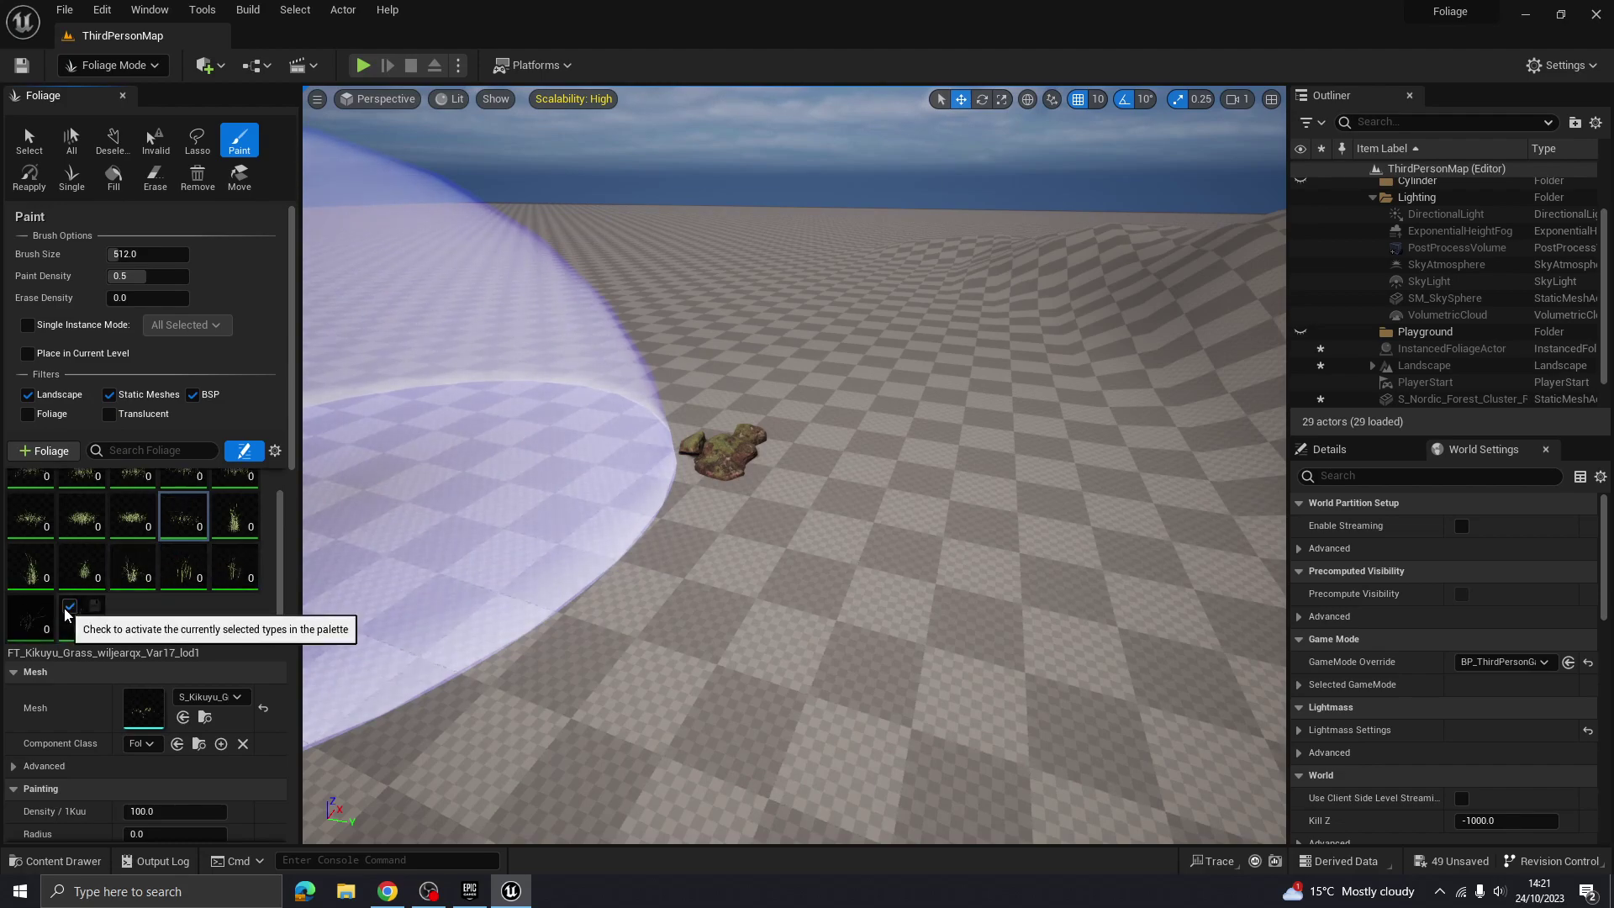
pyautogui.click(18, 607)
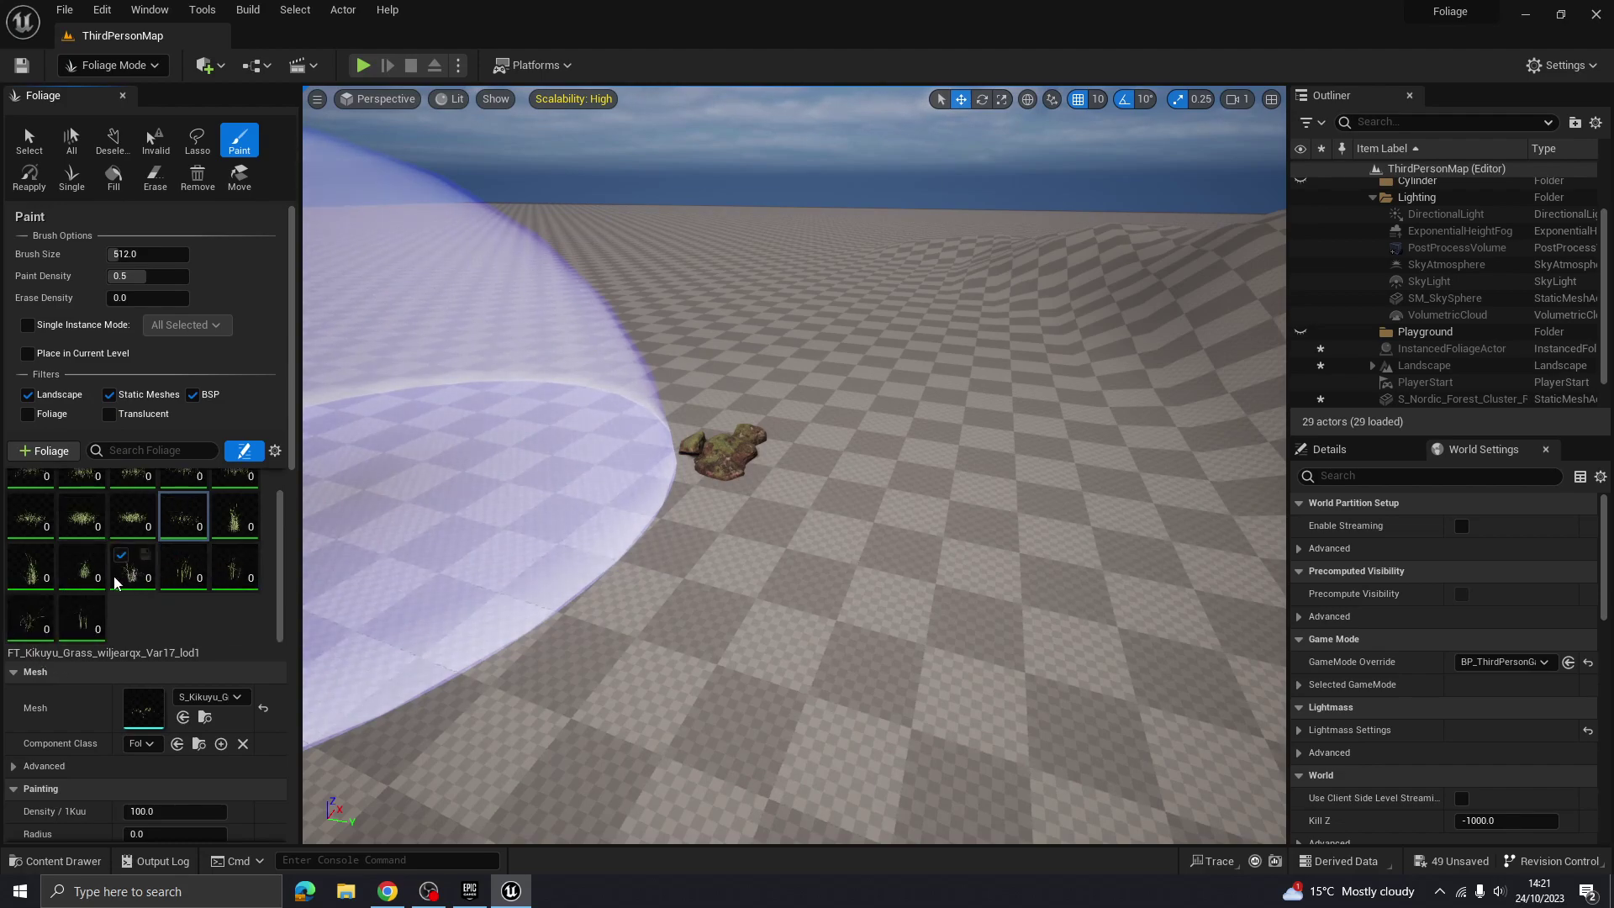
pyautogui.scroll(1, 121, 555)
# Set the foliage brush size to about 213 and paint Kikuyu grass on the landscape around the rock cluster and player start
pyautogui.moveTo(675, 421); pyautogui.dragTo(682, 438, button='right')
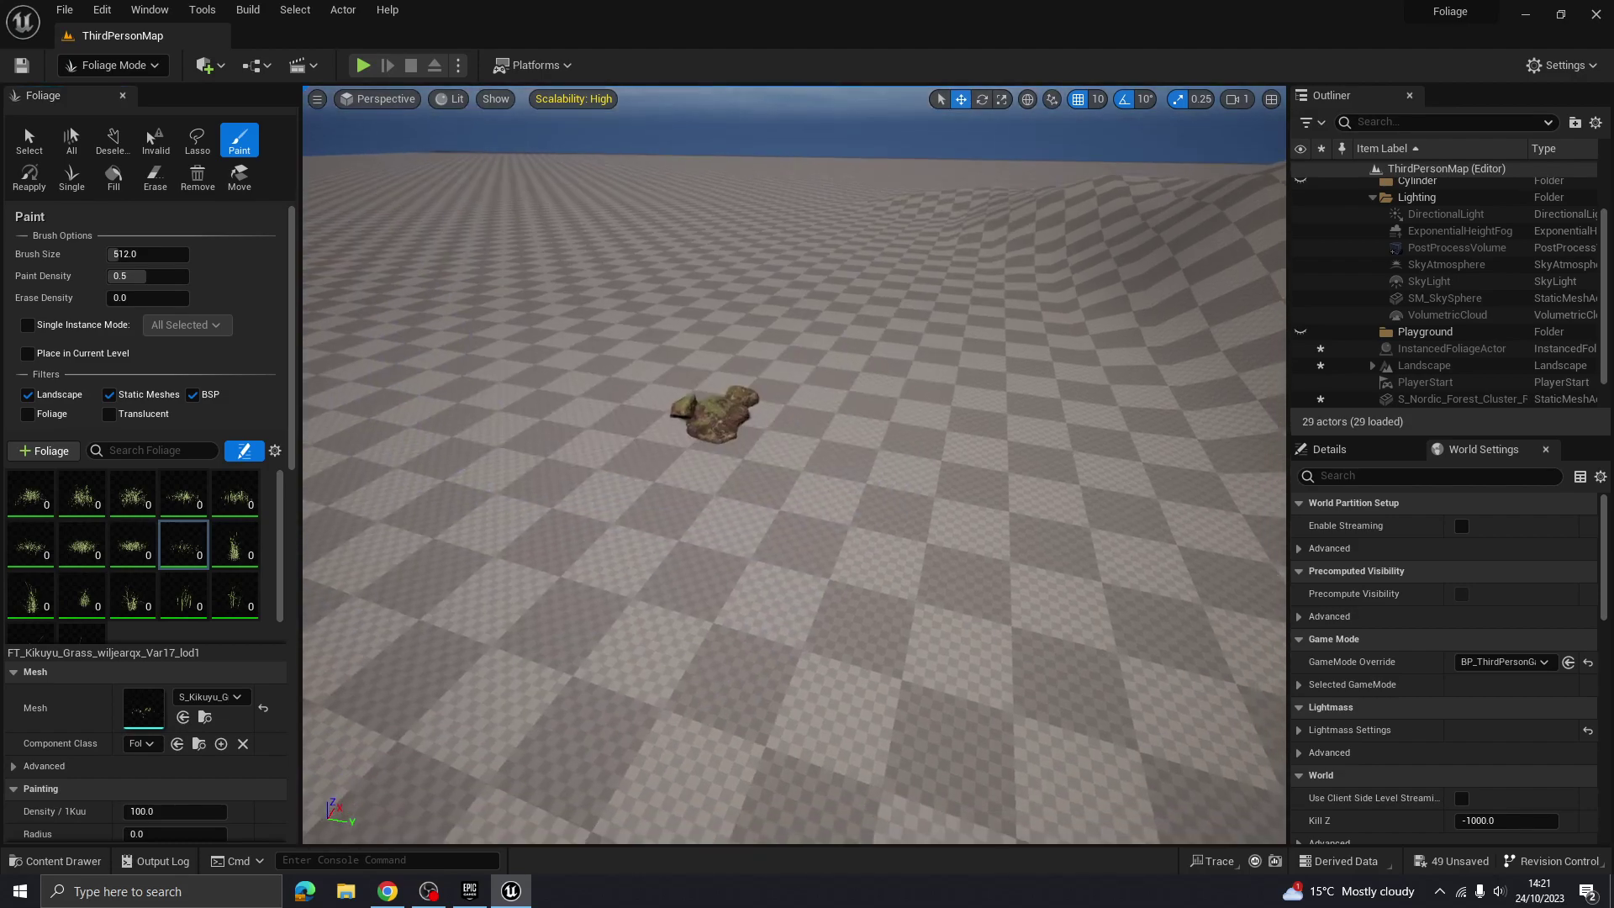
pyautogui.scroll(-4, 706, 413)
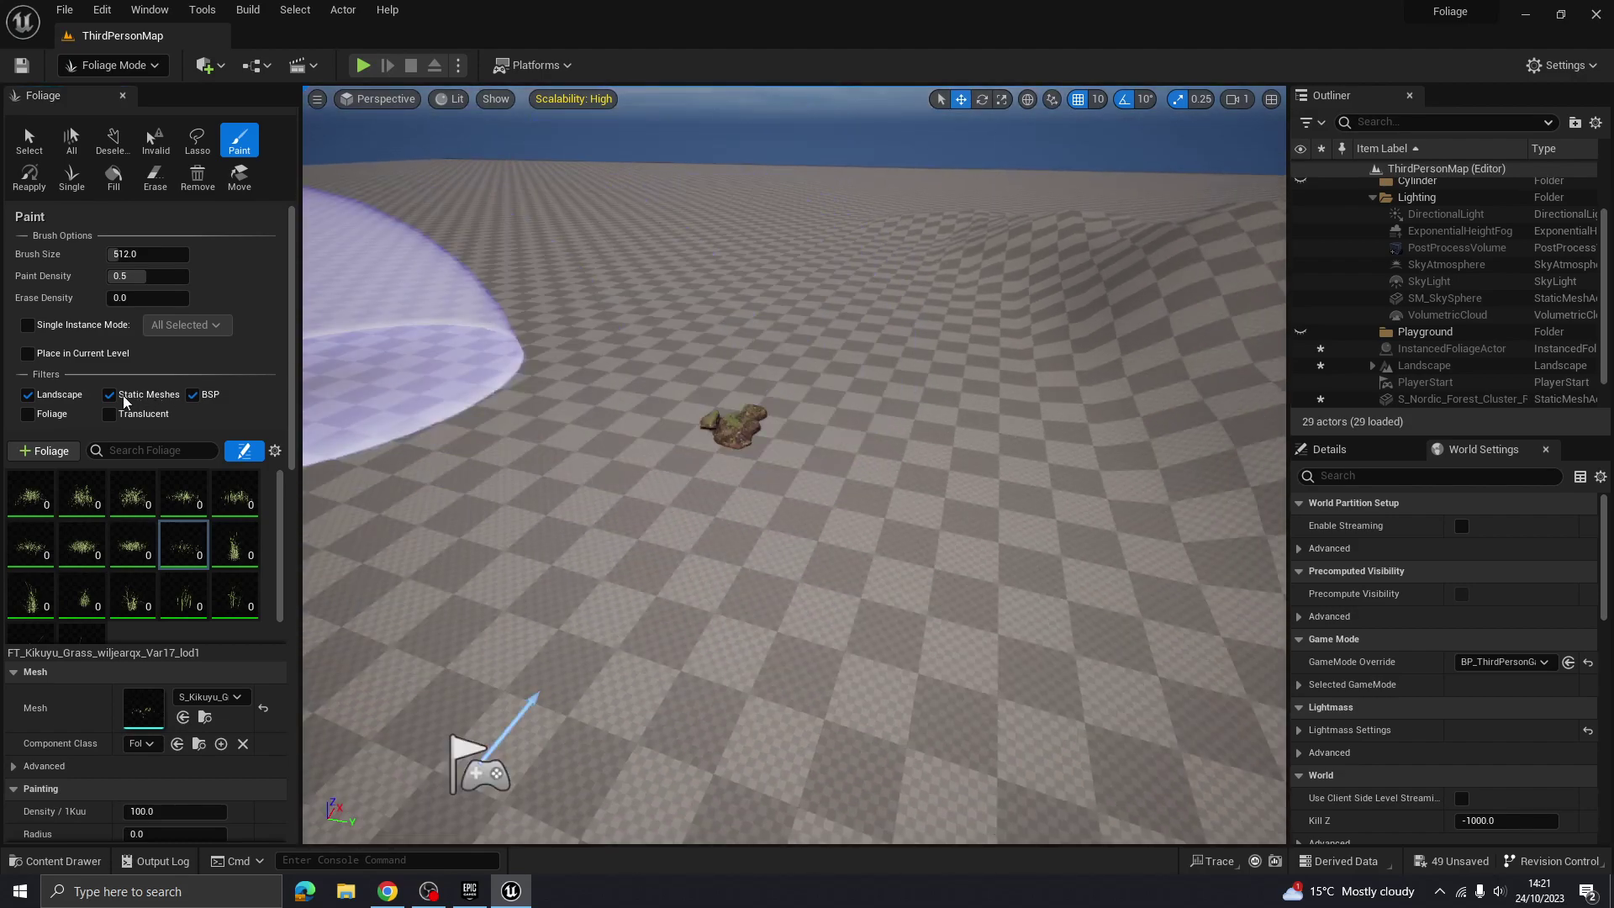
pyautogui.moveTo(135, 254); pyautogui.dragTo(198, 265)
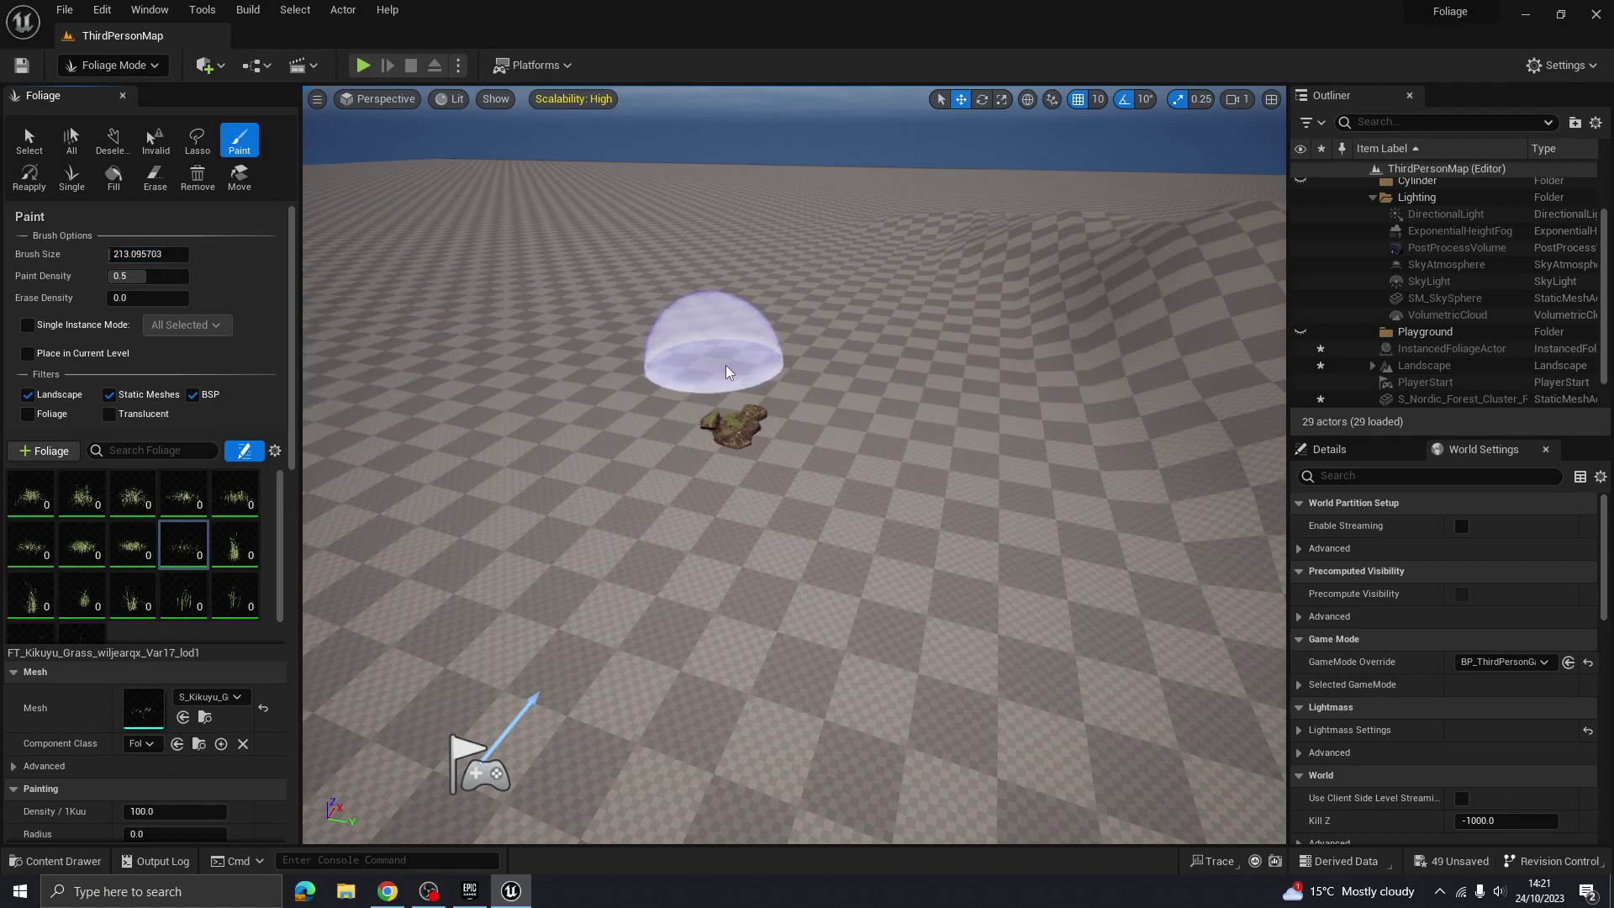
pyautogui.moveTo(735, 375)
pyautogui.mouseDown()
pyautogui.moveTo(899, 500)
pyautogui.moveTo(895, 547)
pyautogui.moveTo(639, 672)
pyautogui.moveTo(749, 504)
pyautogui.mouseUp()
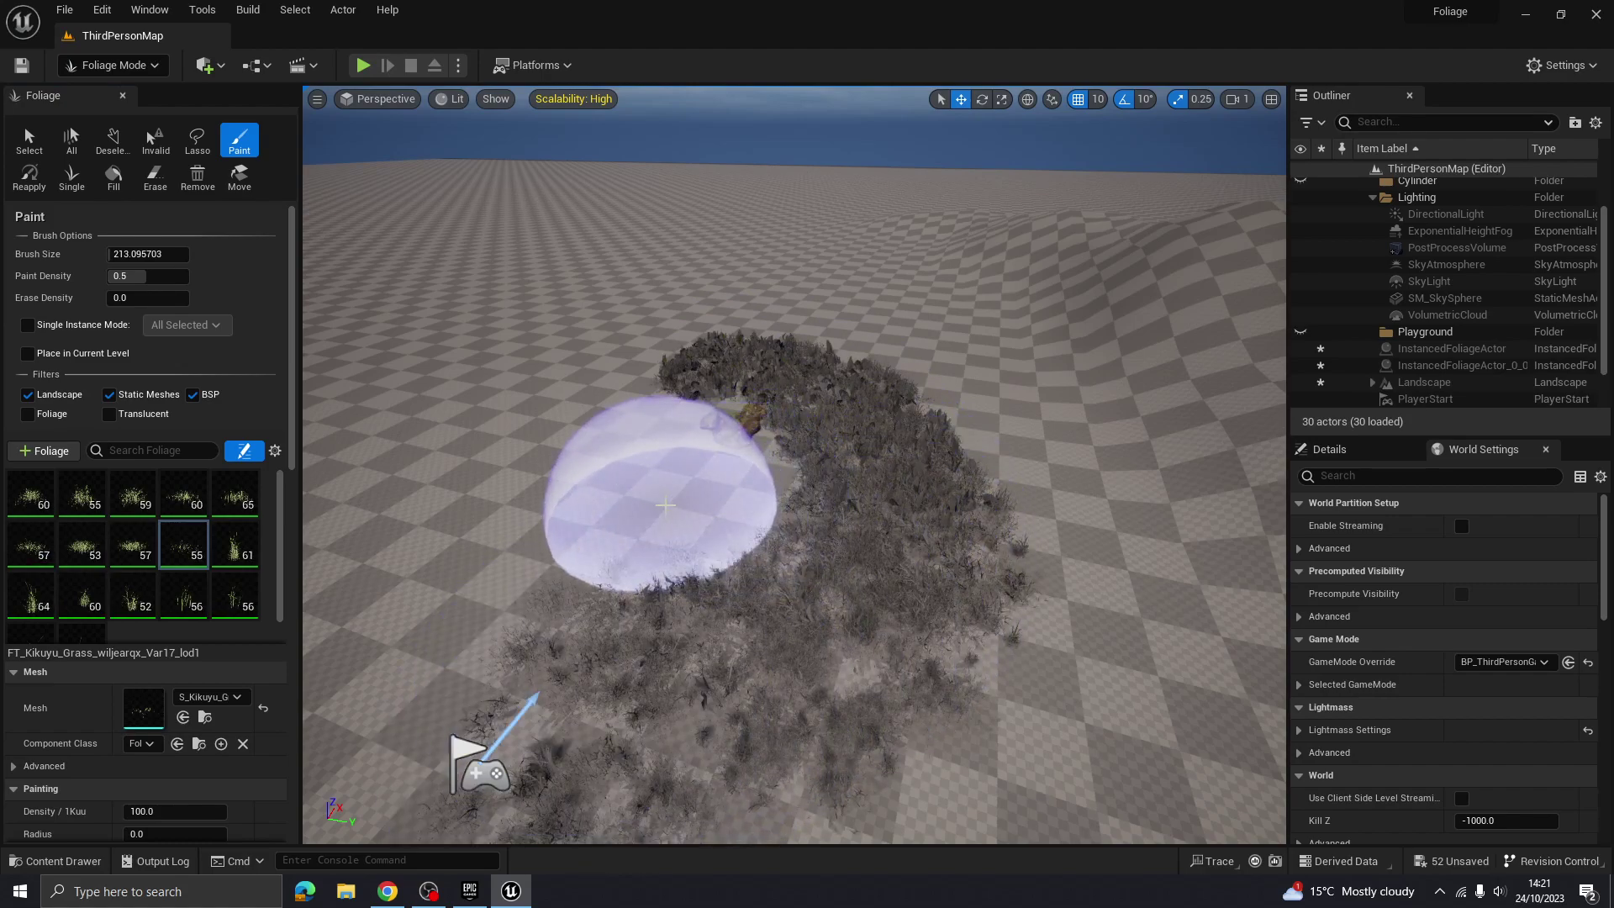
pyautogui.moveTo(654, 505)
pyautogui.mouseDown()
pyautogui.moveTo(576, 426)
pyautogui.moveTo(457, 497)
pyautogui.moveTo(794, 572)
pyautogui.mouseUp()
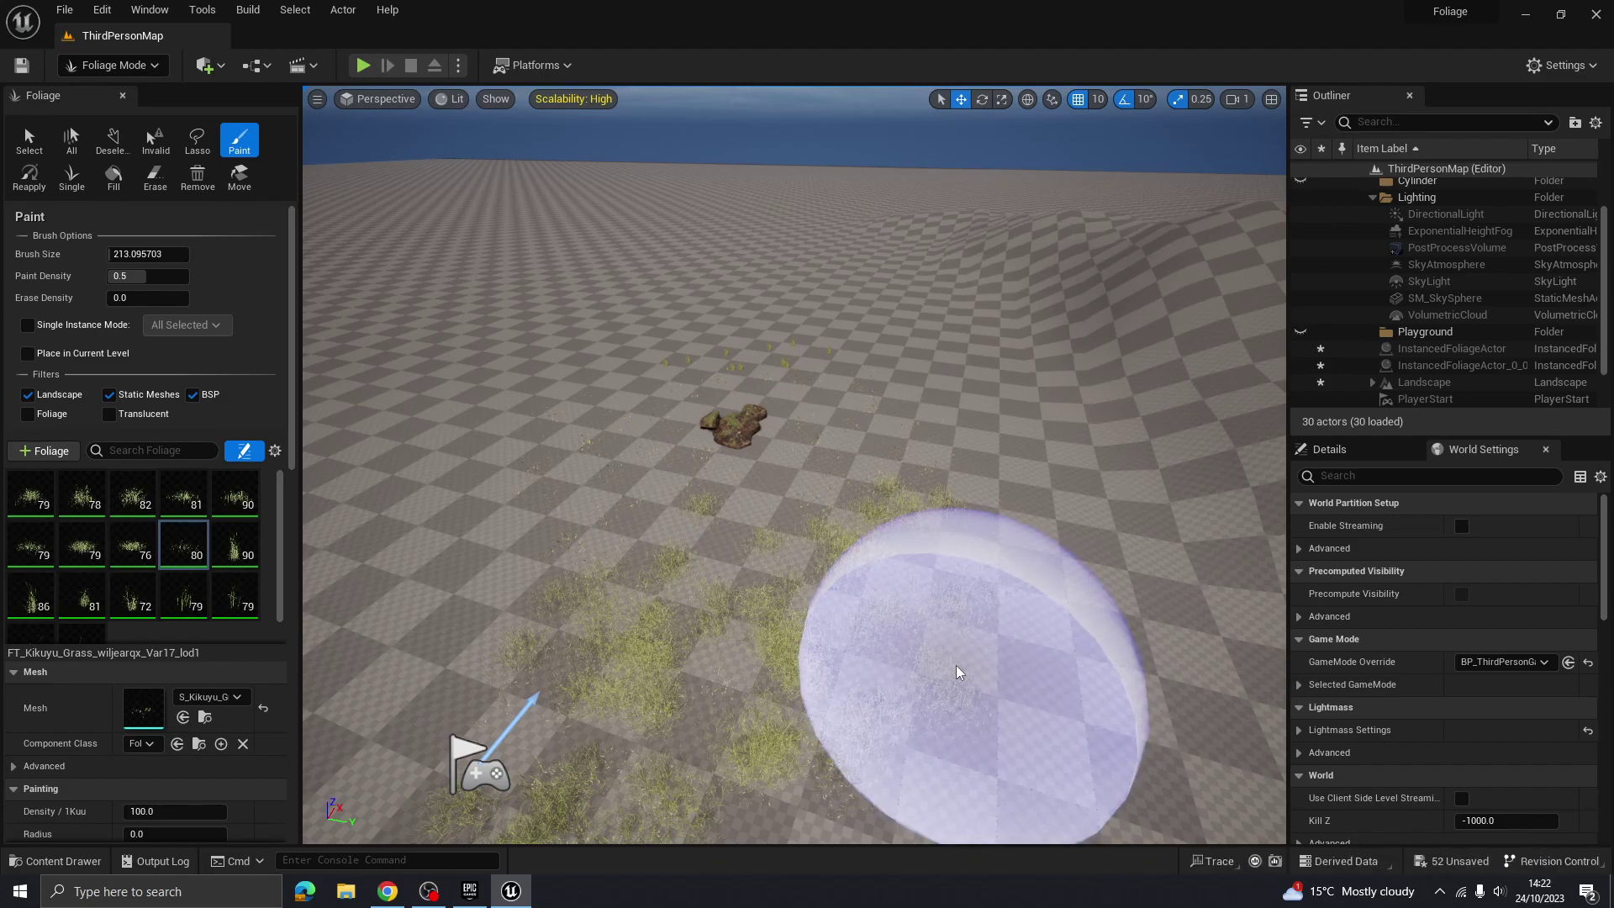
# Leave Foliage mode for Selection mode and playtest the level, running the character through the painted grass around the rocks
pyautogui.click(109, 67)
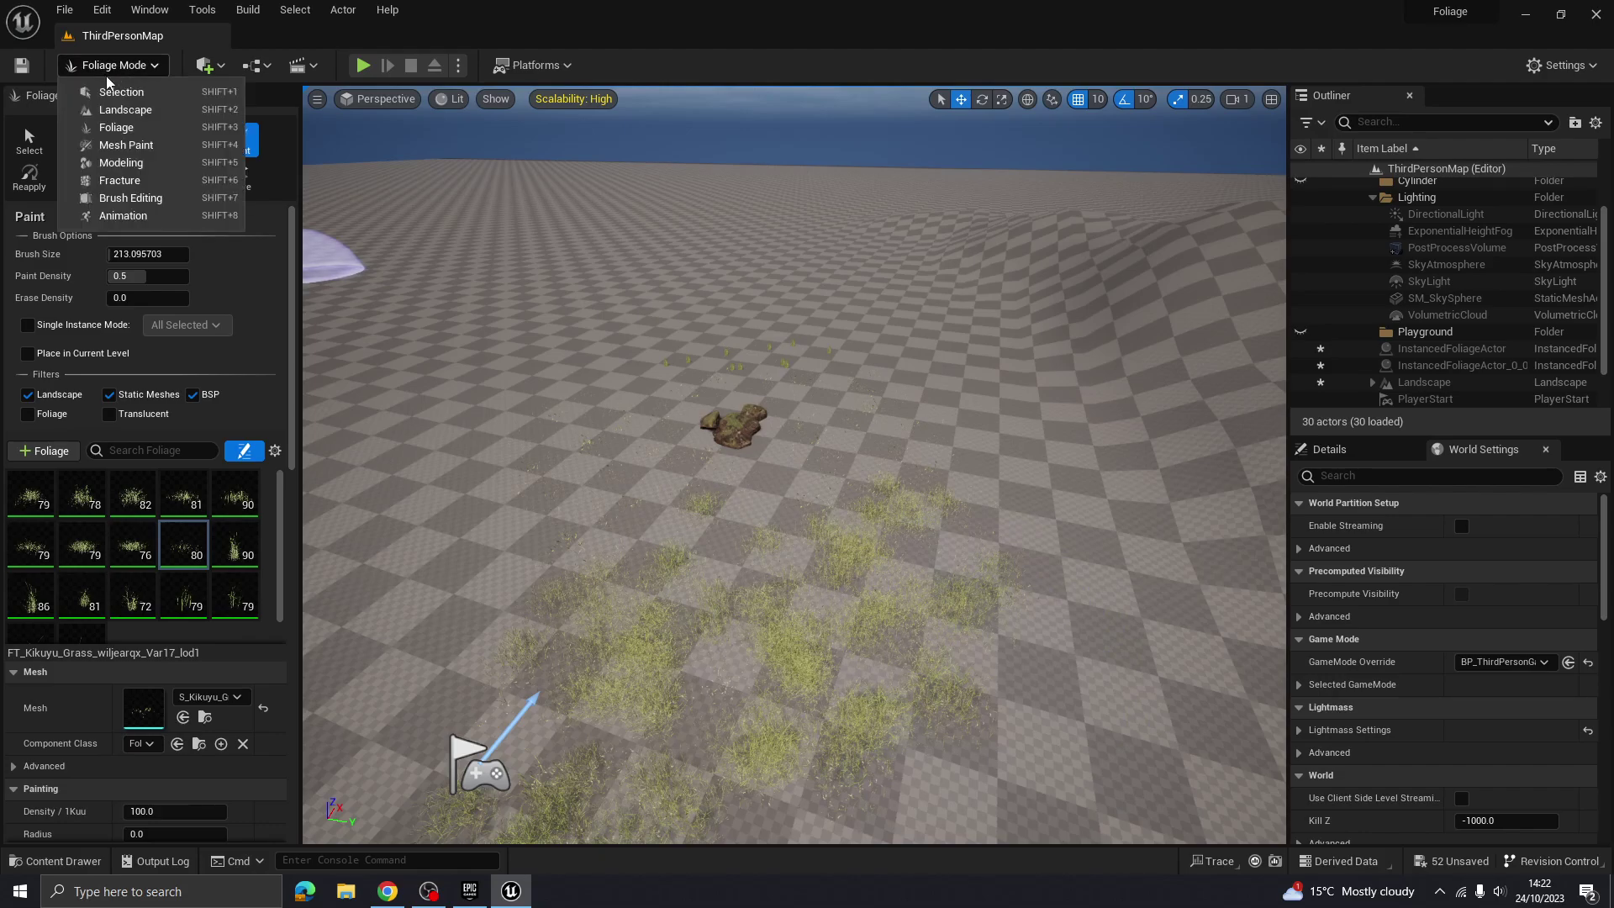
pyautogui.click(109, 90)
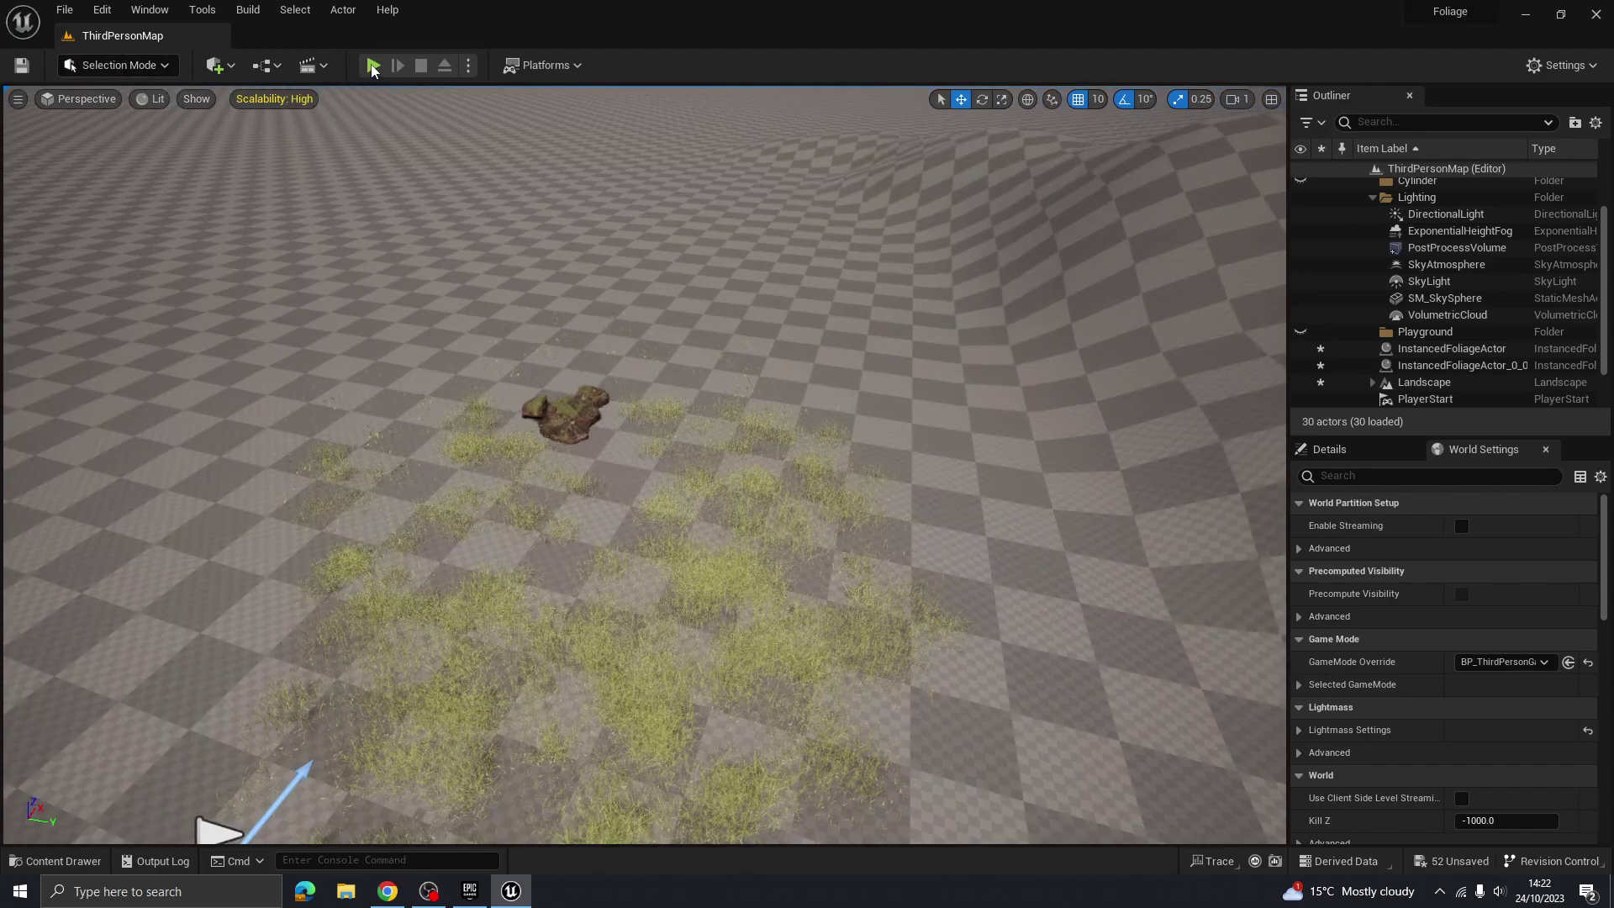
pyautogui.click(372, 66)
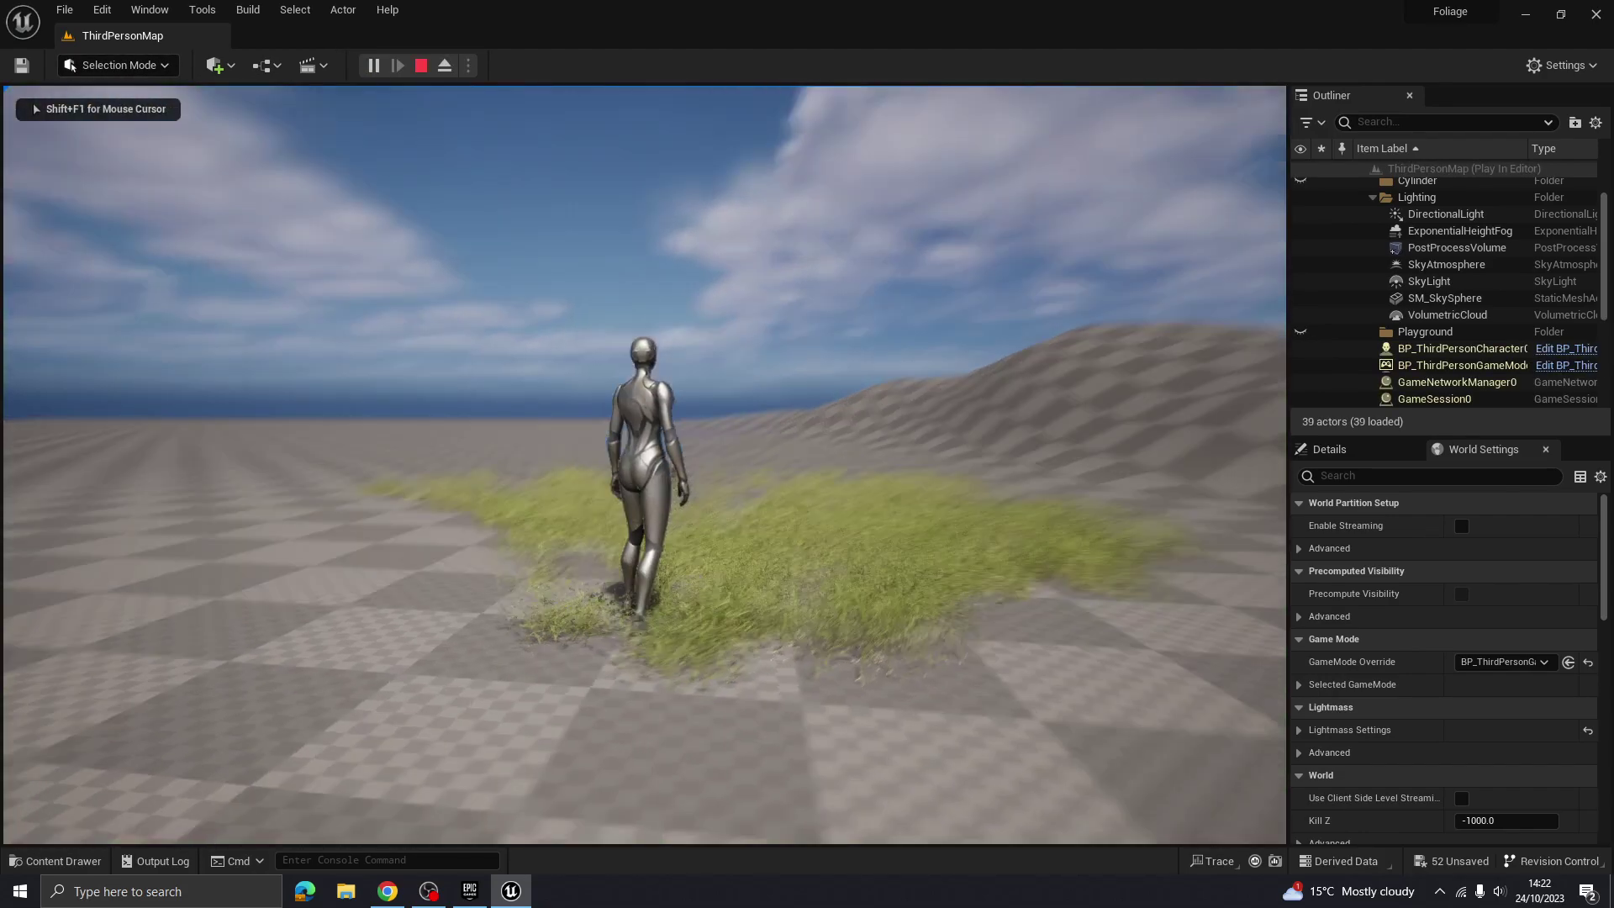
pyautogui.press('w')
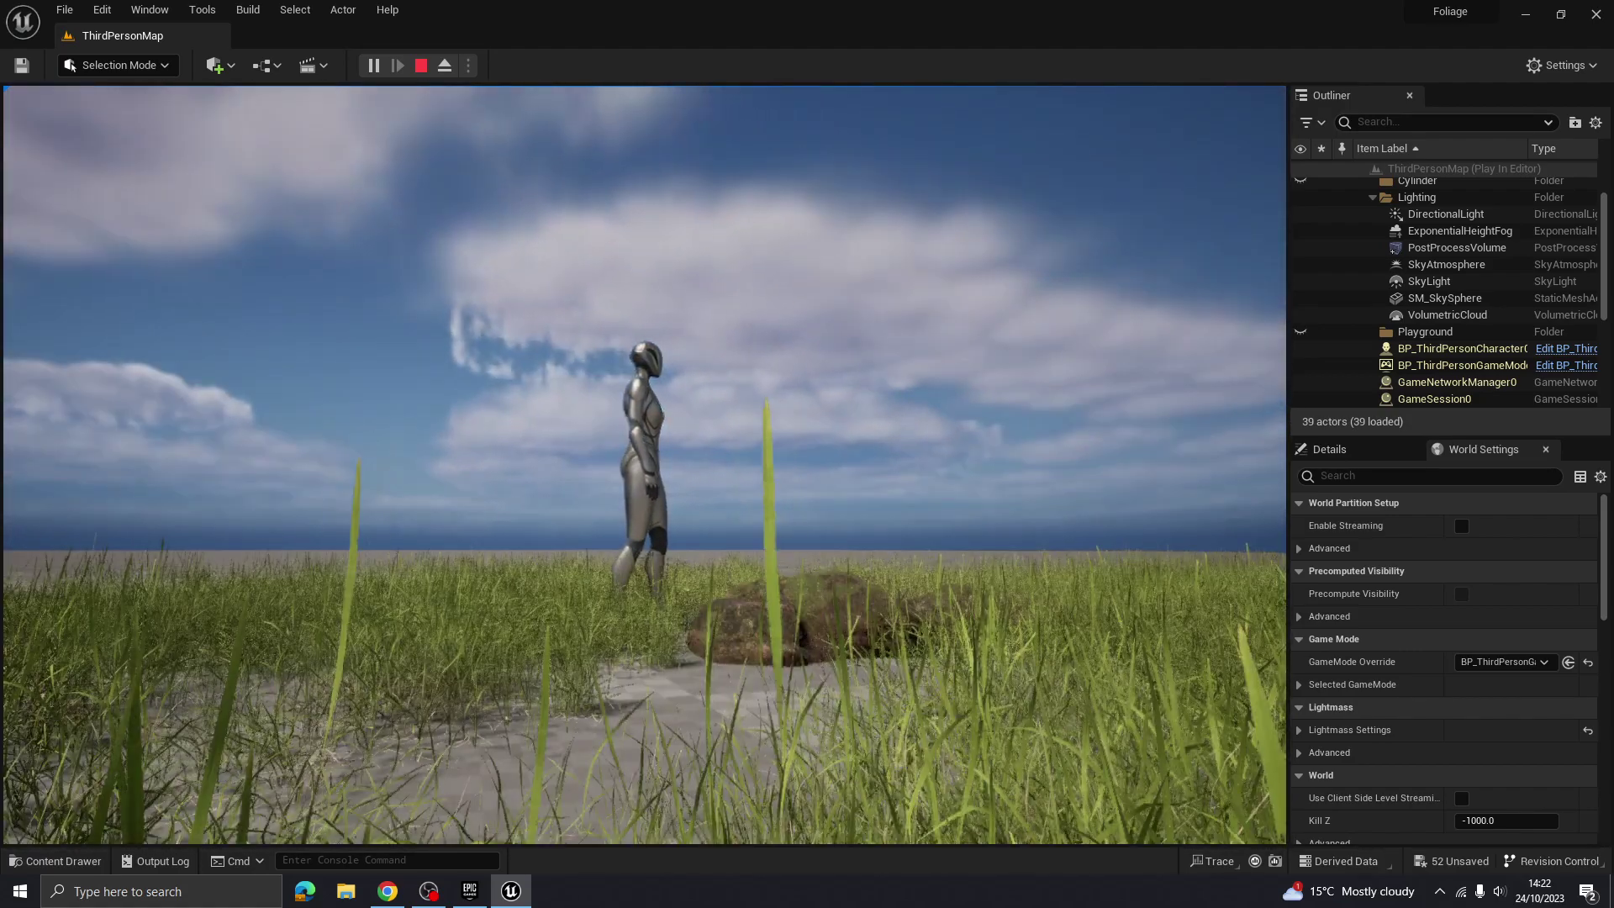
pyautogui.press('w')
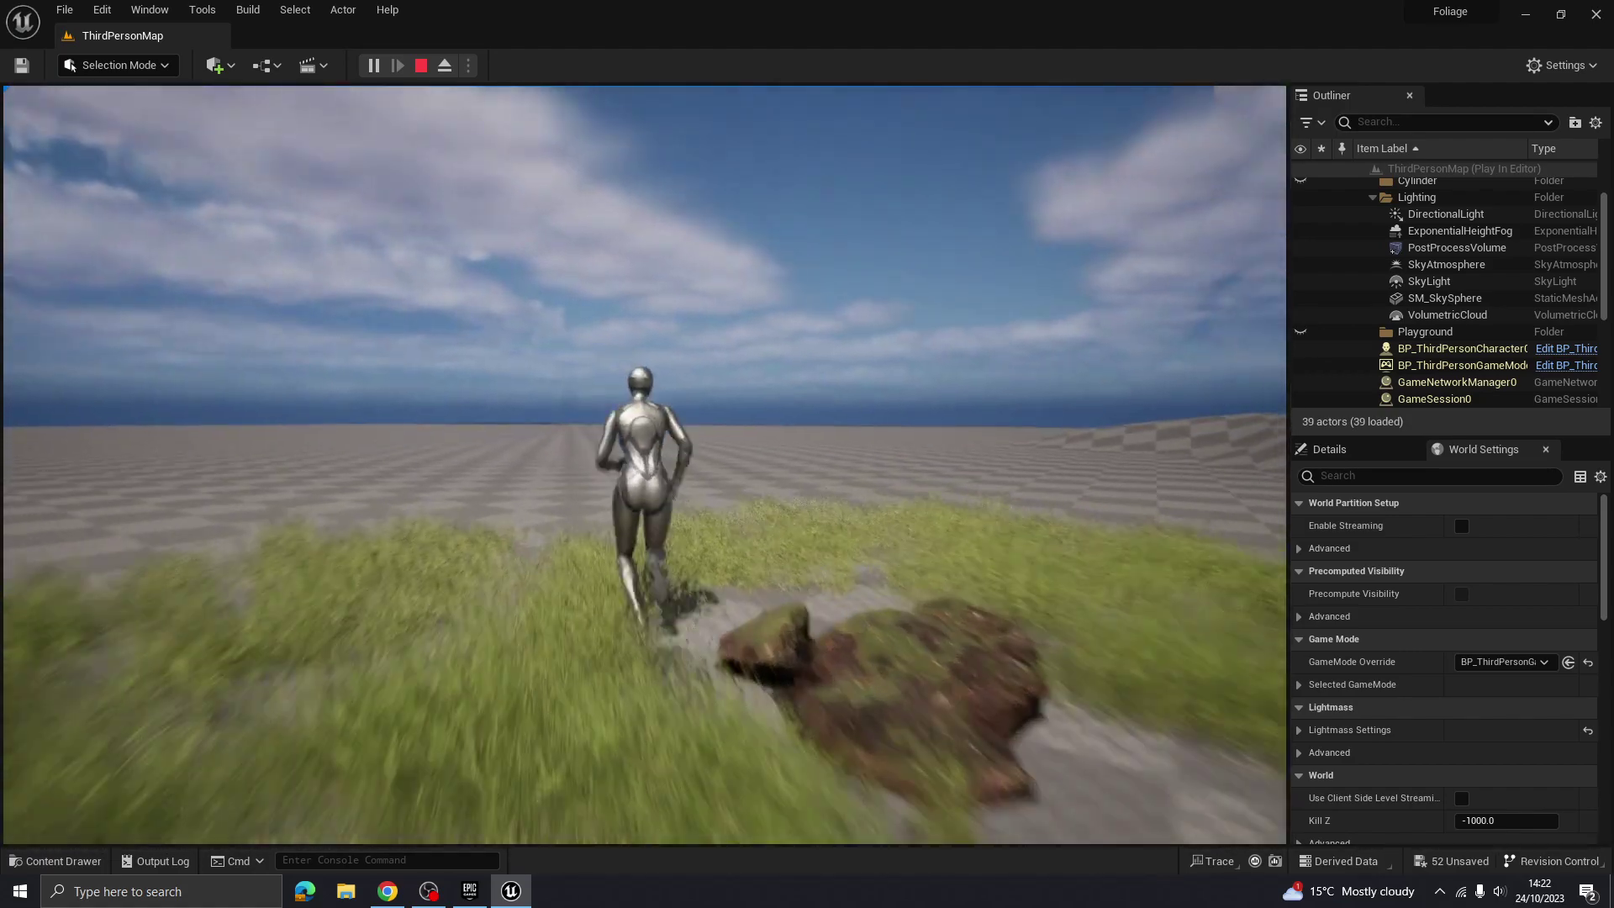
pyautogui.press('w')
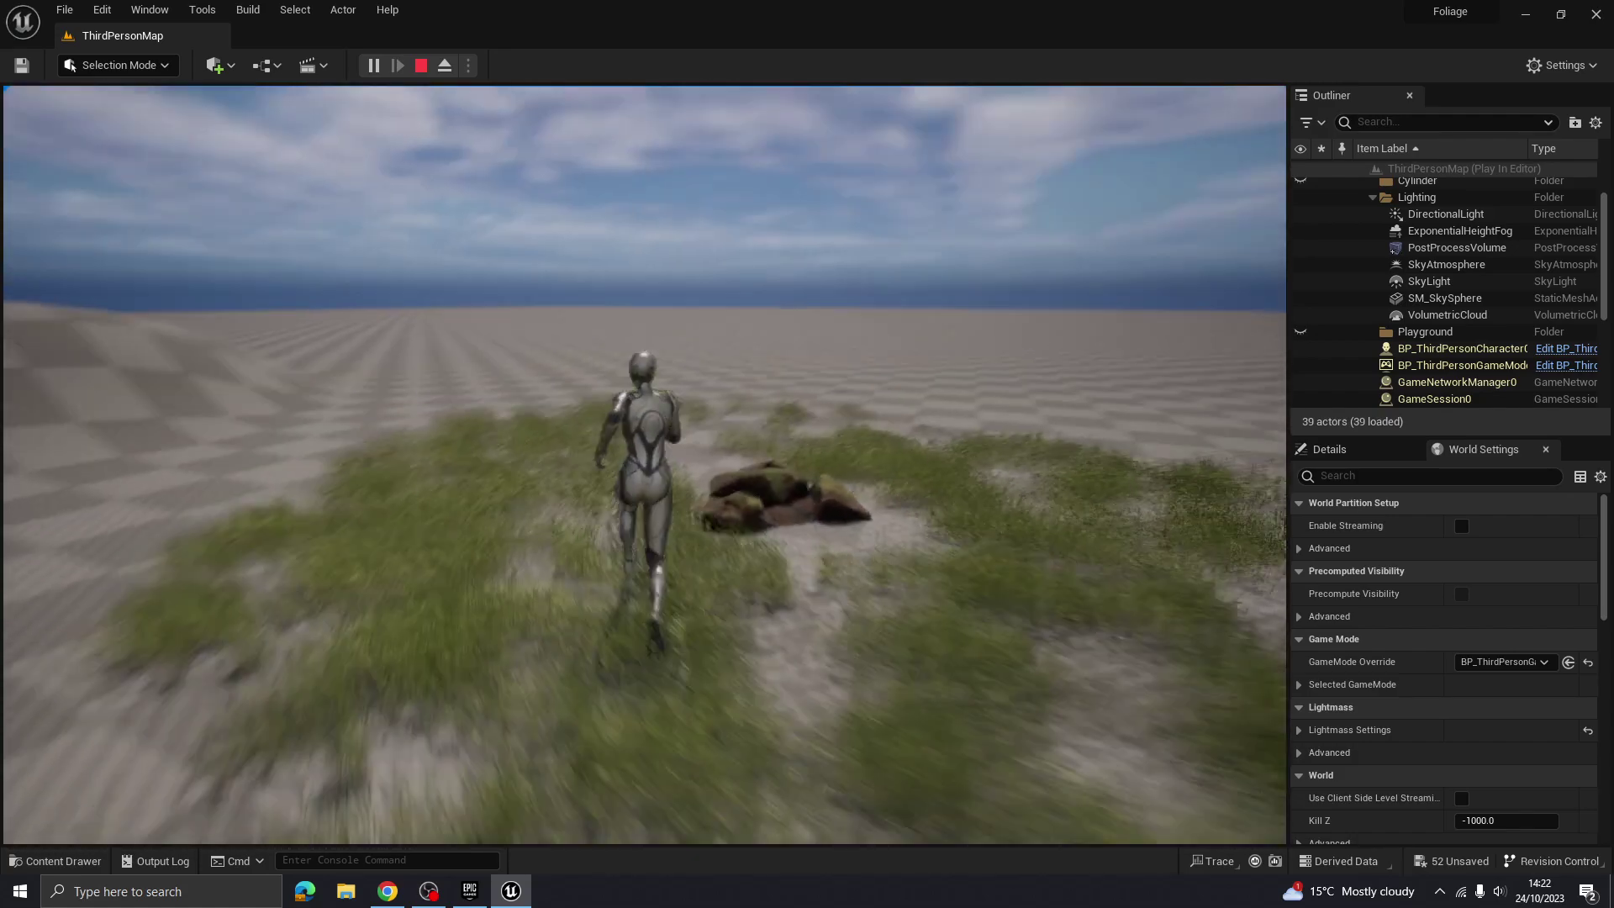
pyautogui.press('a')
pyautogui.press('d')
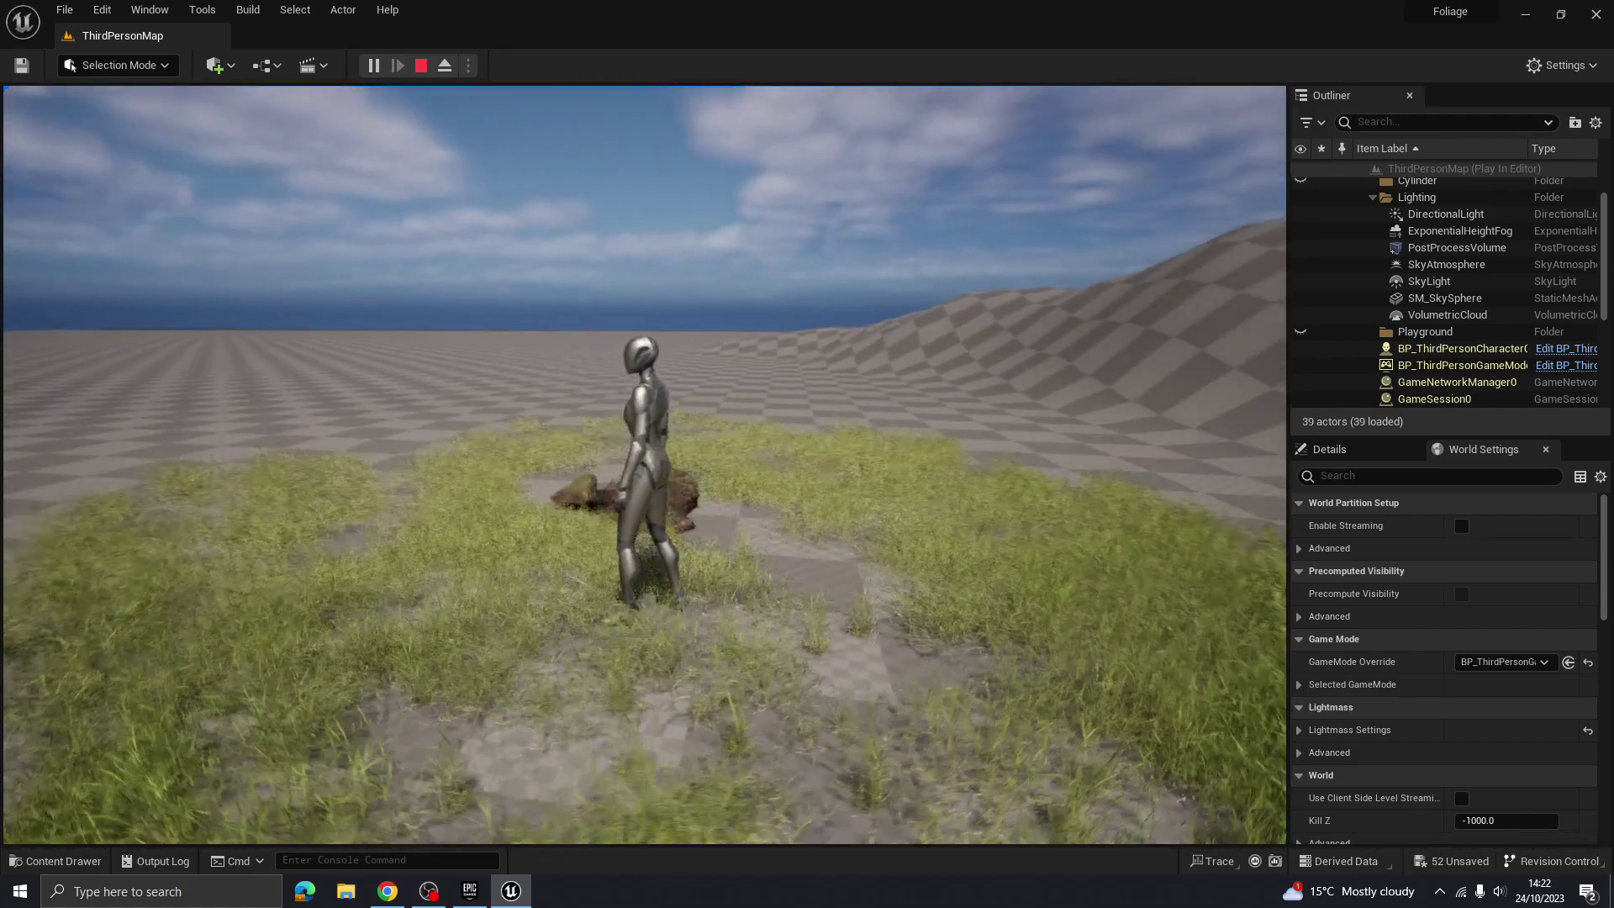
pyautogui.press('s')
pyautogui.press('Escape')
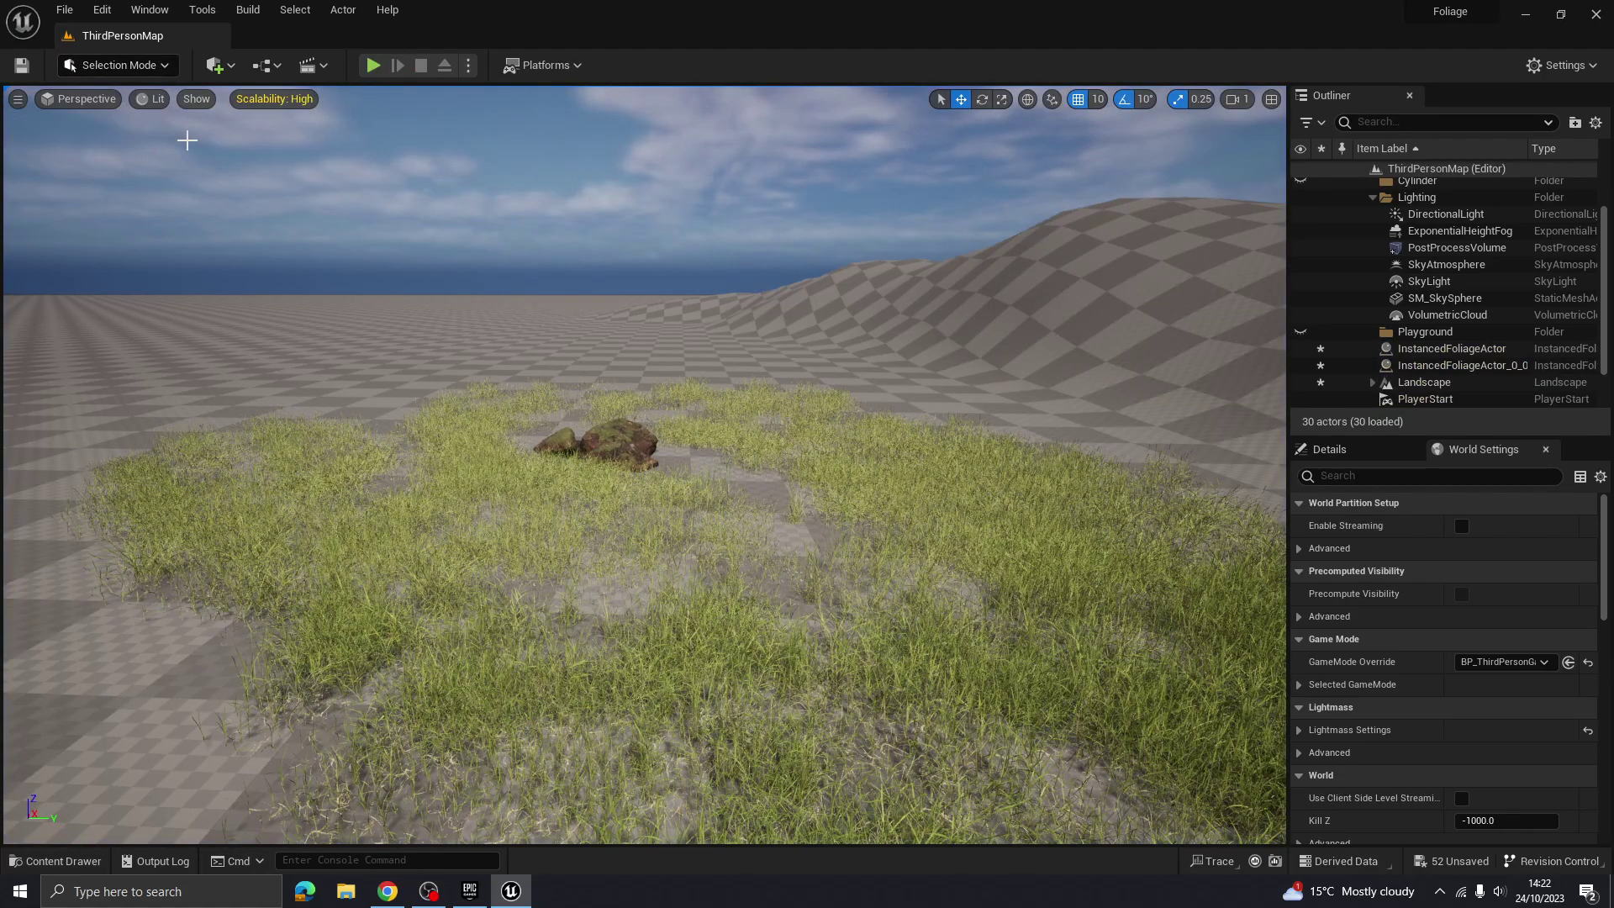
# Switch the level editor back to Foliage mode with the rock cluster in close view
pyautogui.press('w')
pyautogui.moveTo(812, 583); pyautogui.dragTo(723, 351, button='right')
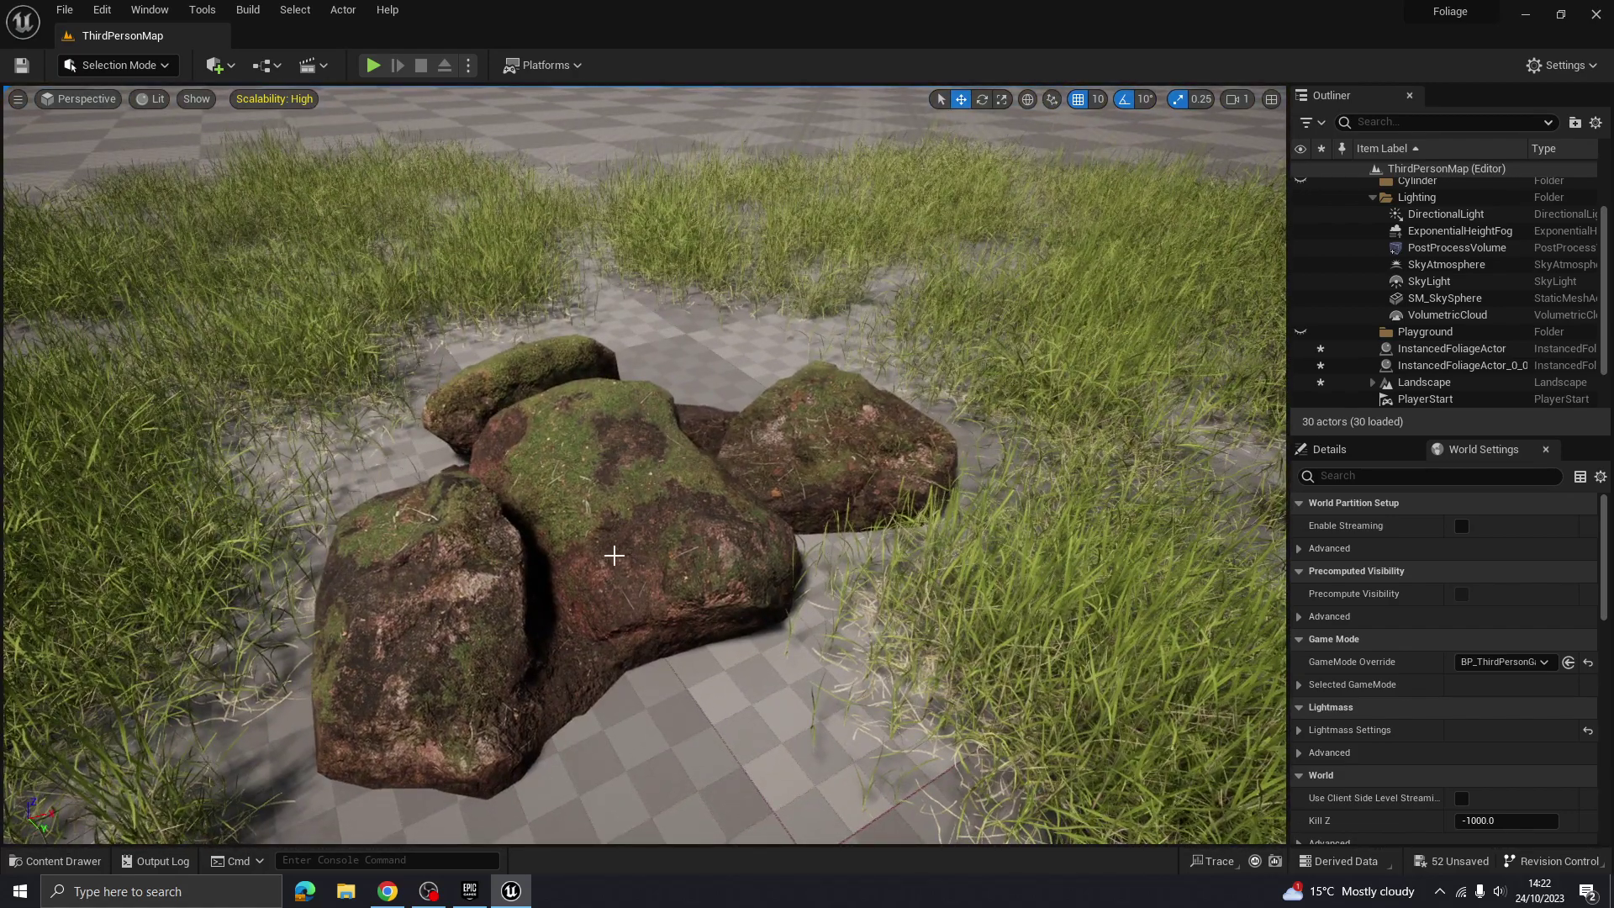
pyautogui.click(107, 69)
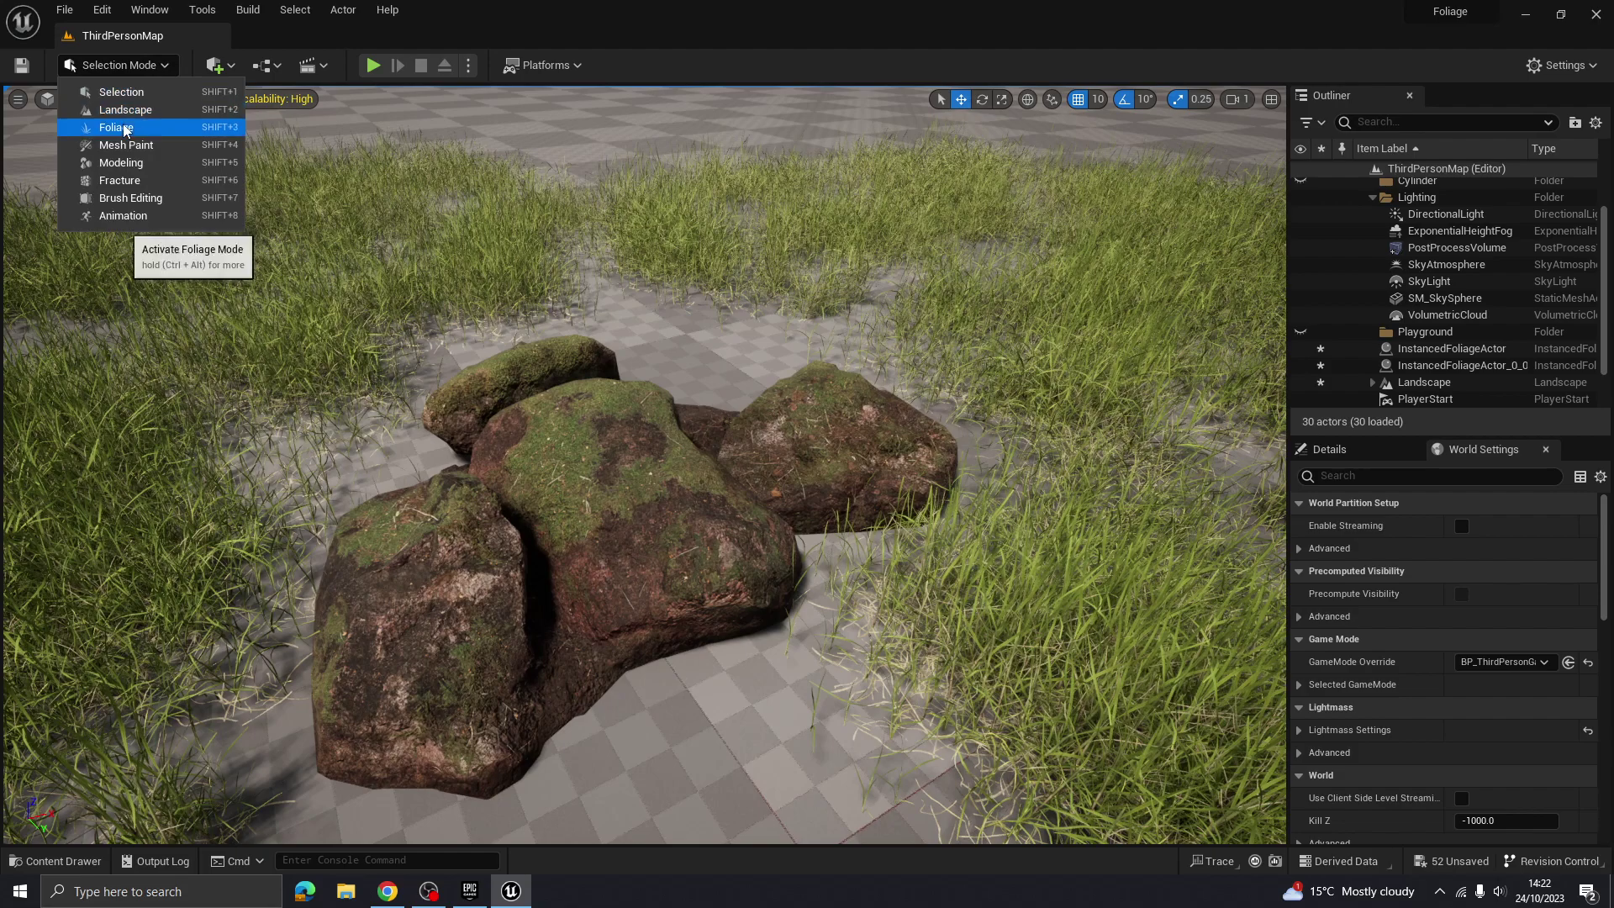
pyautogui.click(117, 126)
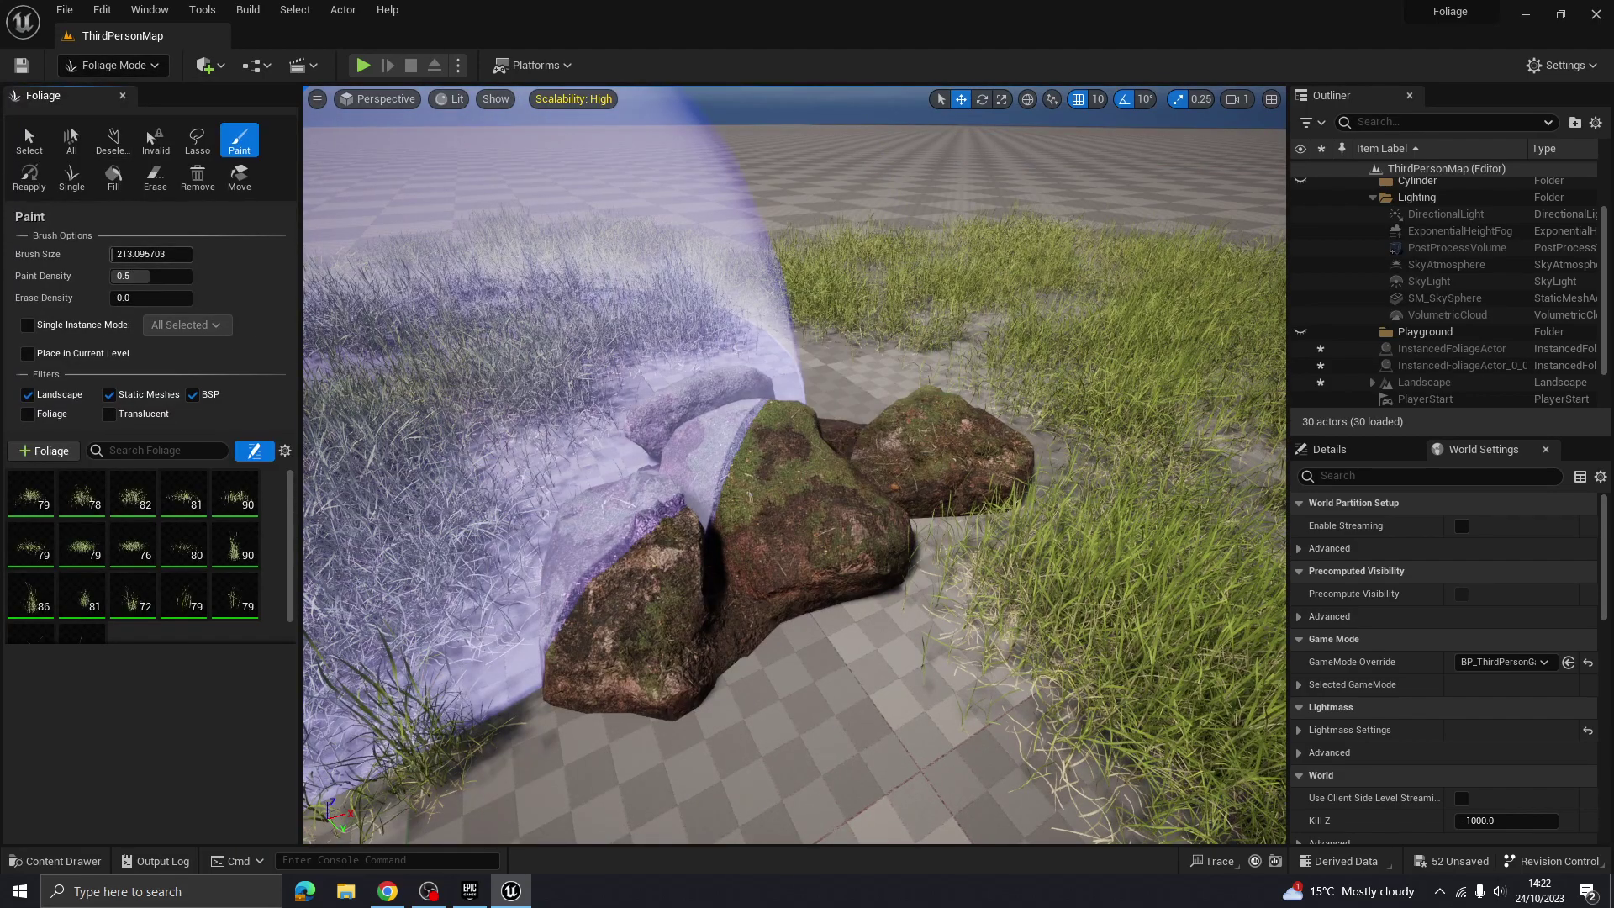
# Try painting Kikuyu grass on the middle rock with a brush size of about 16.5, and undo the stroke
pyautogui.moveTo(131, 254); pyautogui.dragTo(101, 254)
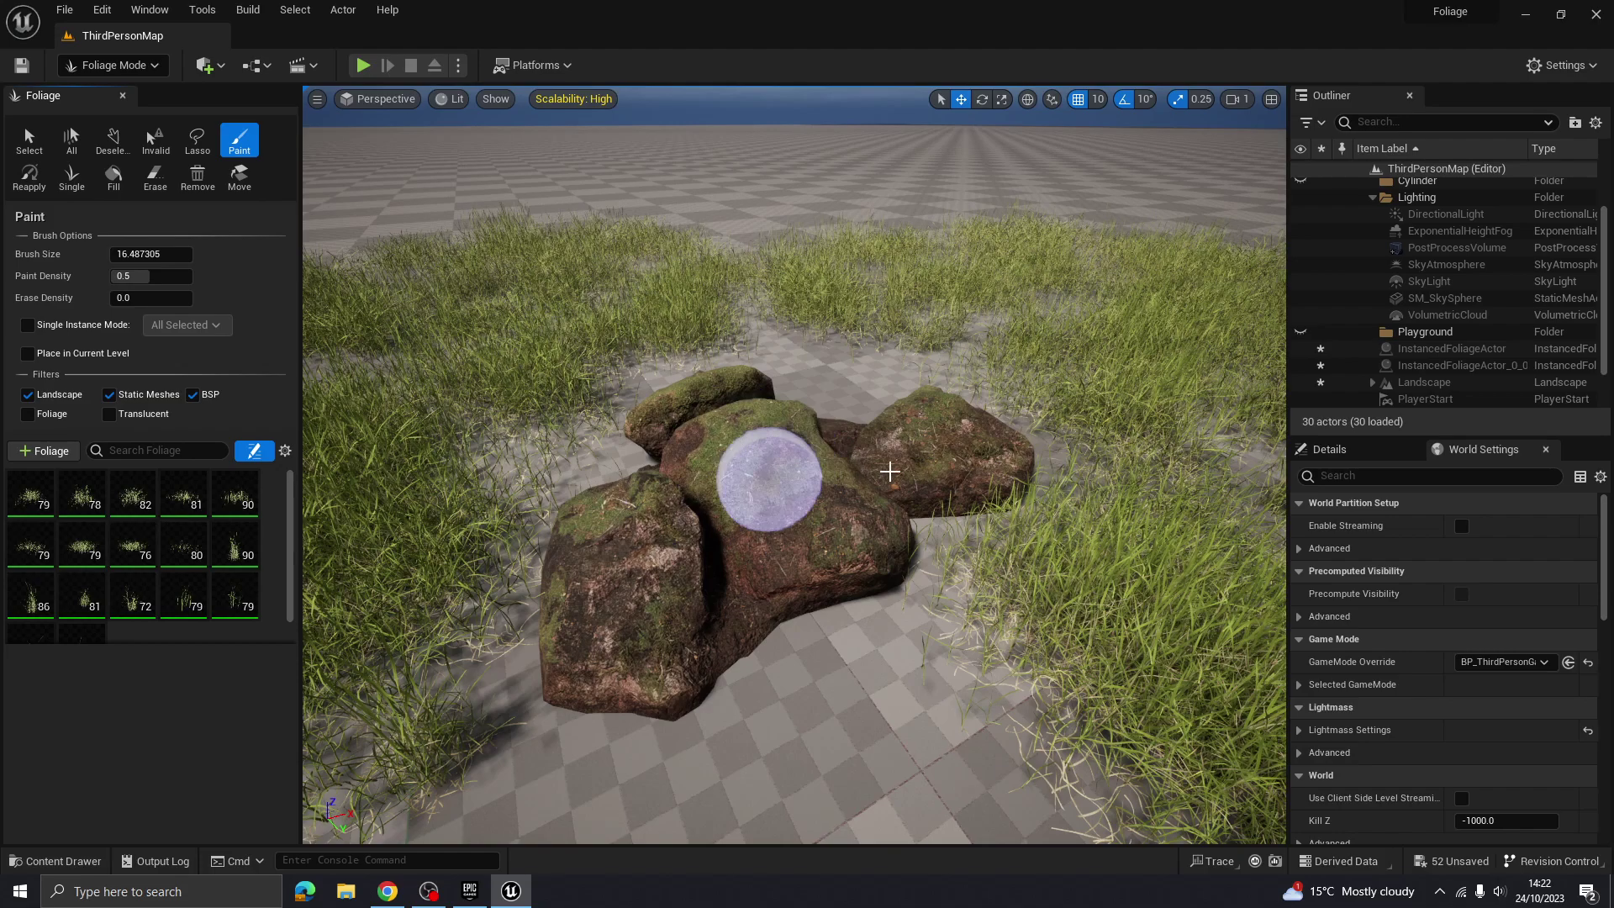
pyautogui.moveTo(761, 560)
pyautogui.mouseDown()
pyautogui.moveTo(641, 538)
pyautogui.moveTo(721, 491)
pyautogui.moveTo(819, 568)
pyautogui.mouseUp()
pyautogui.scroll(4, 786, 536)
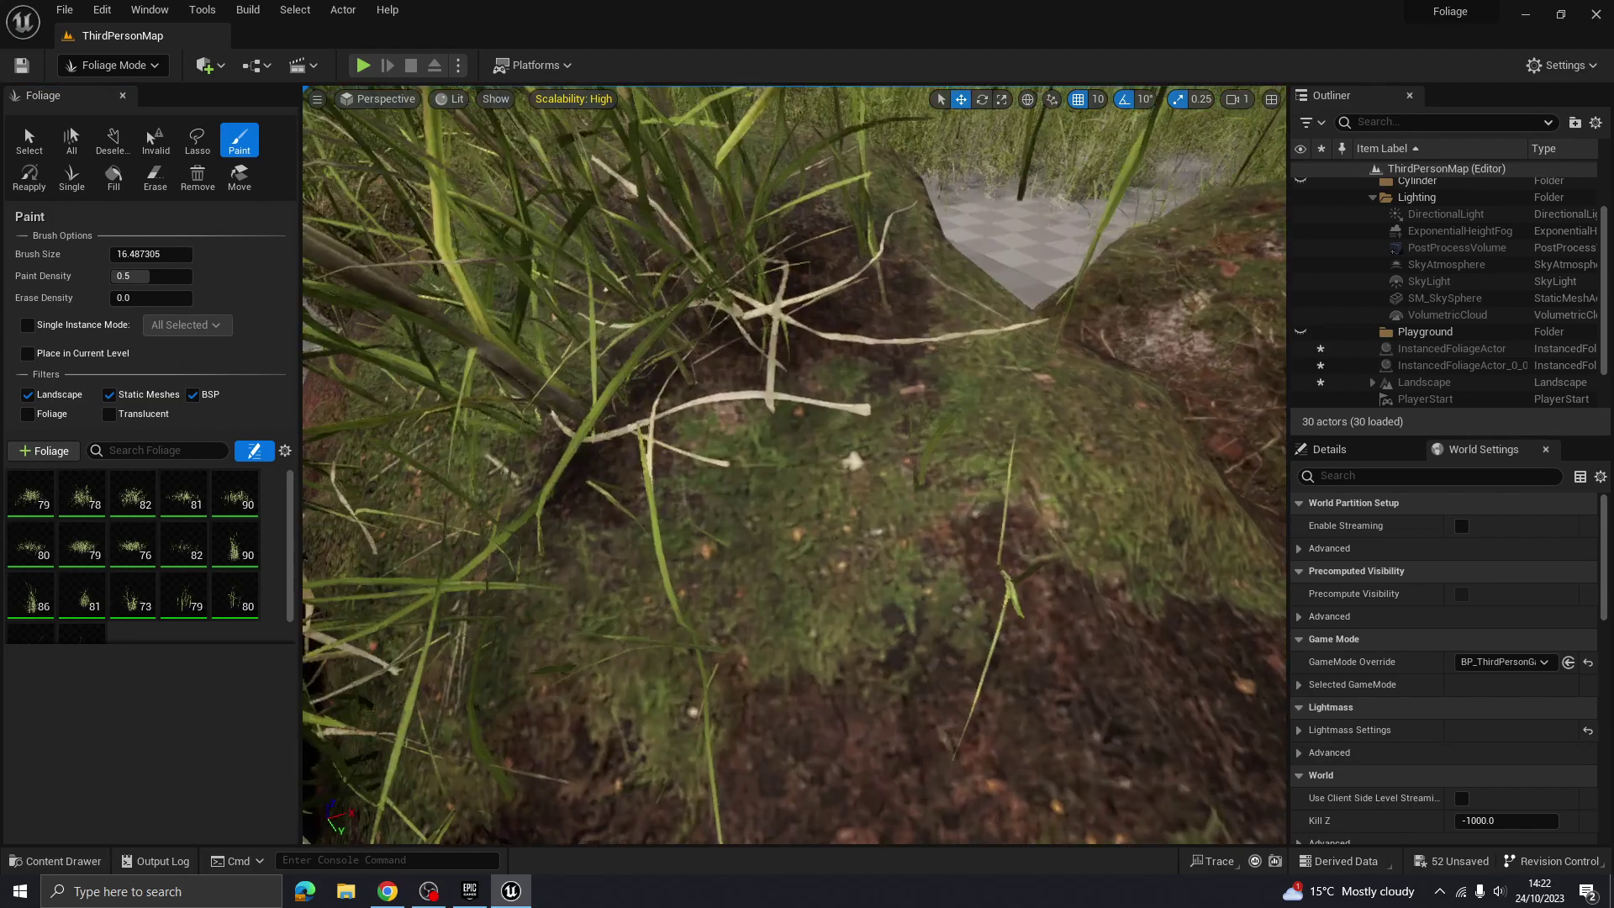
pyautogui.moveTo(786, 536); pyautogui.dragTo(739, 523, button='right')
pyautogui.scroll(-3, 785, 536)
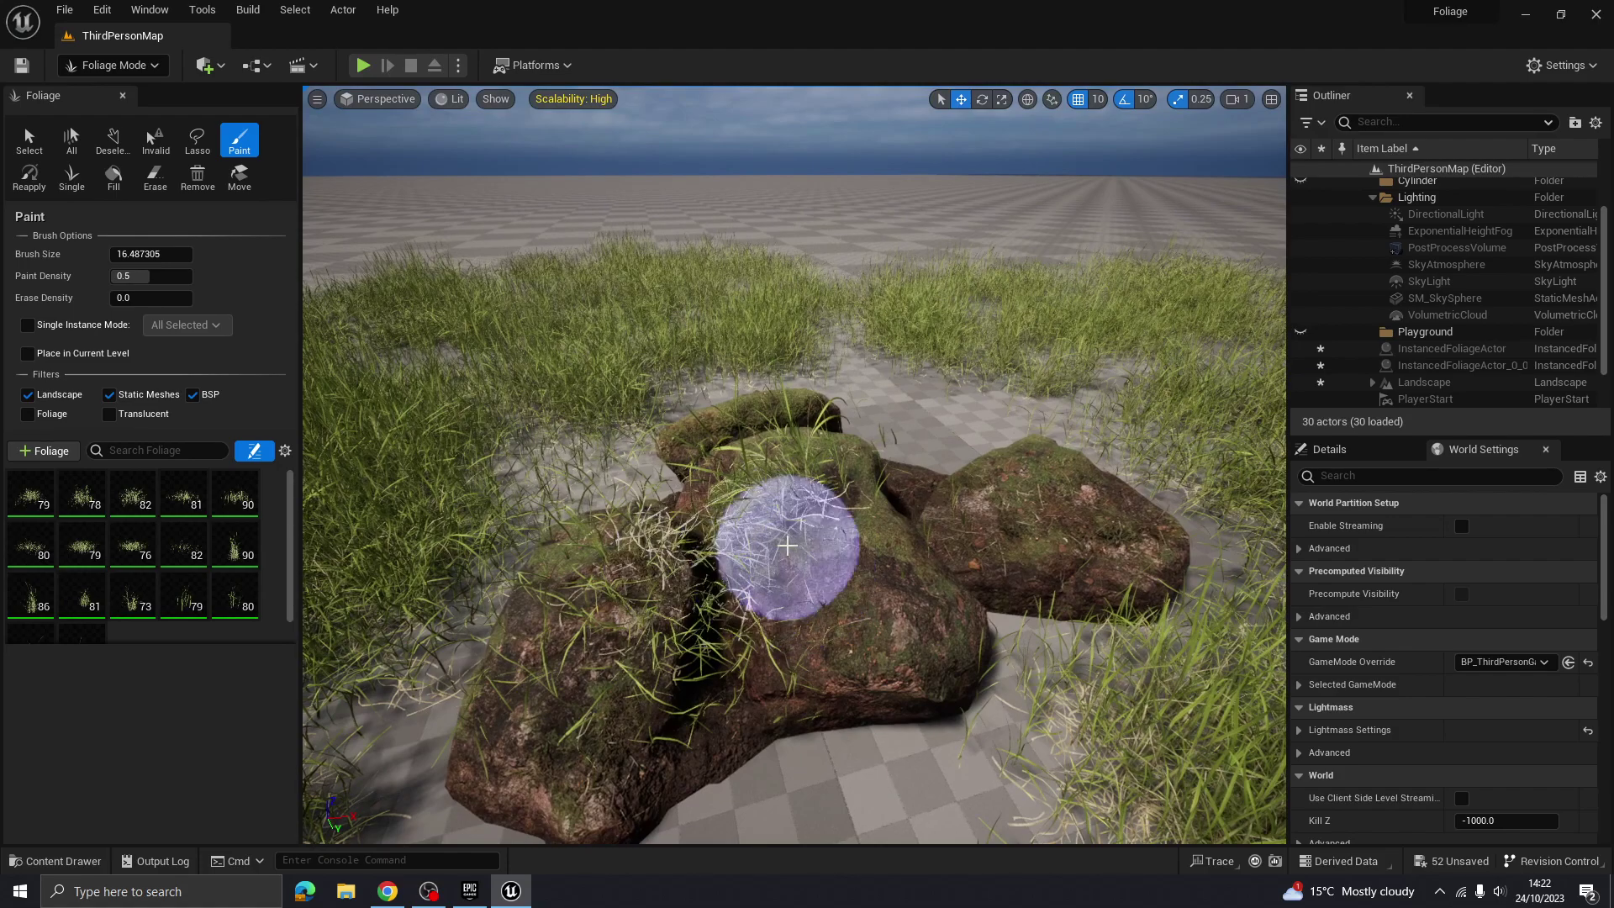
pyautogui.hotkey('ctrl', 'z')
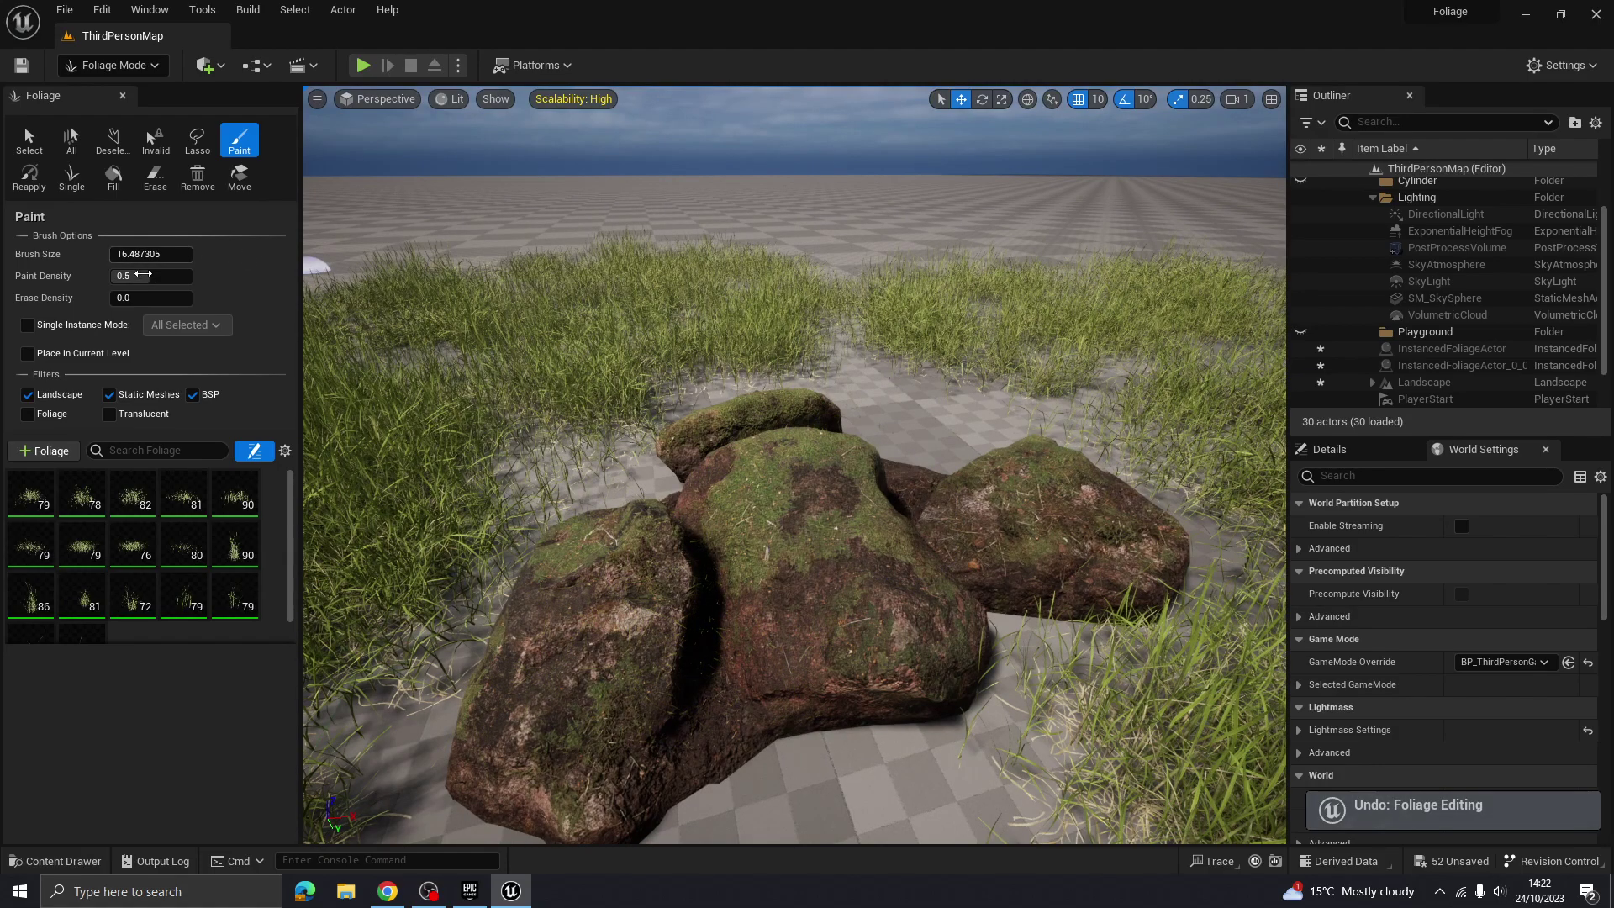
# Set the foliage brush size to 5, try painting grass in the gap between the front rocks, and undo the stroke
pyautogui.click(137, 254)
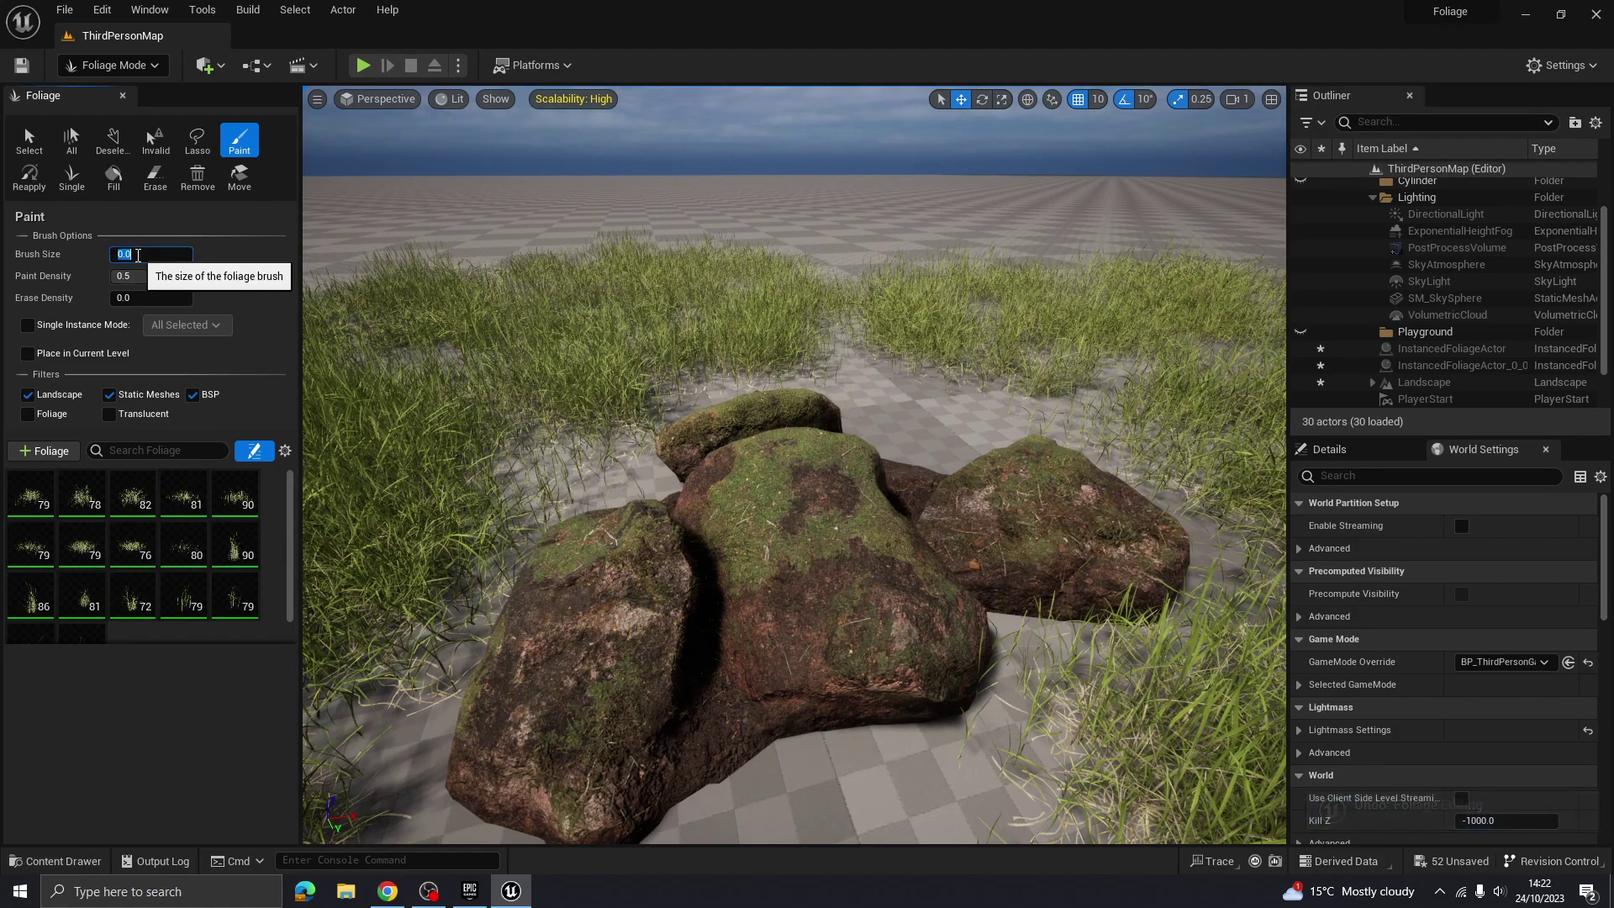
pyautogui.write('5')
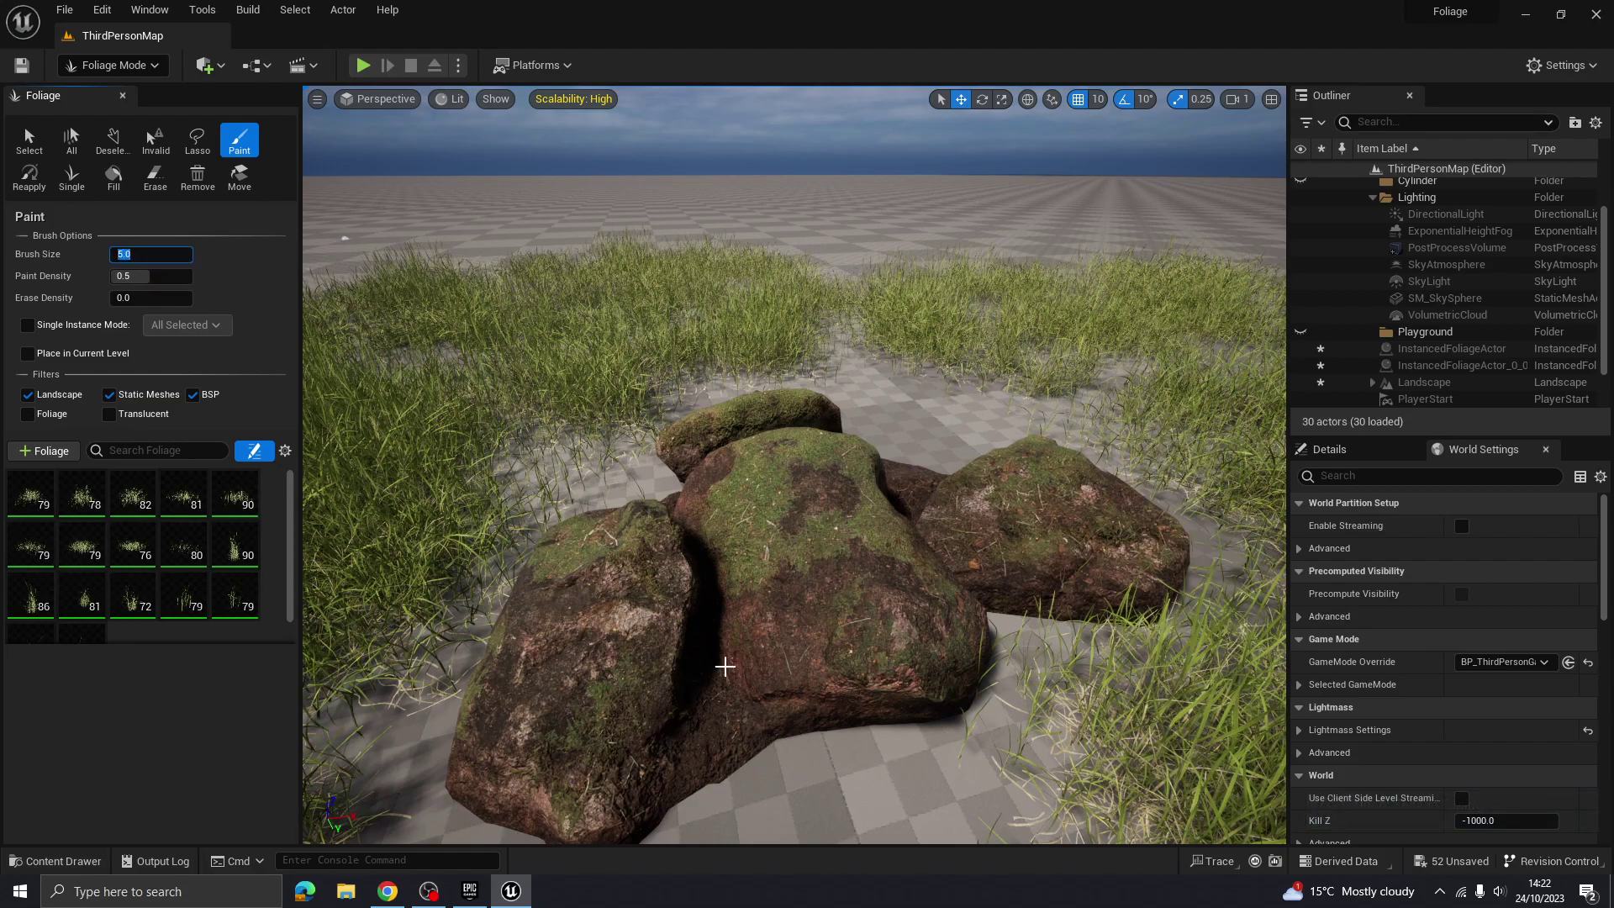
pyautogui.press('Return')
pyautogui.moveTo(632, 745); pyautogui.dragTo(753, 685)
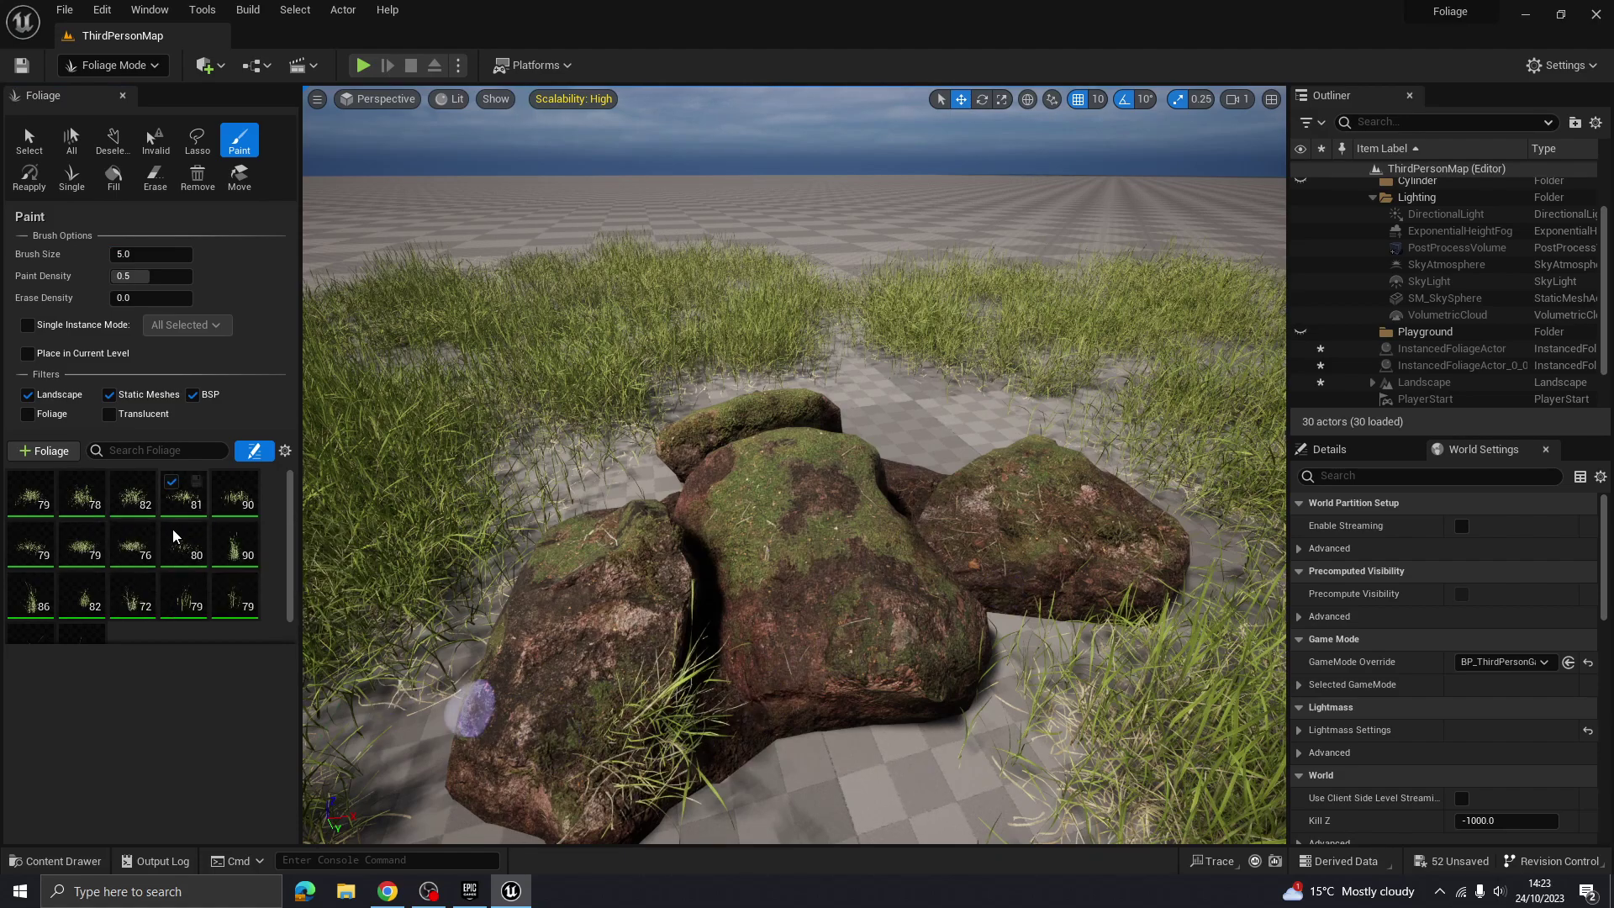
pyautogui.hotkey('ctrl', 'z')
# Paint small tufts of Kikuyu grass on the bare ground in front of the rock cluster
pyautogui.moveTo(934, 602); pyautogui.dragTo(934, 577, button='right')
pyautogui.press('s')
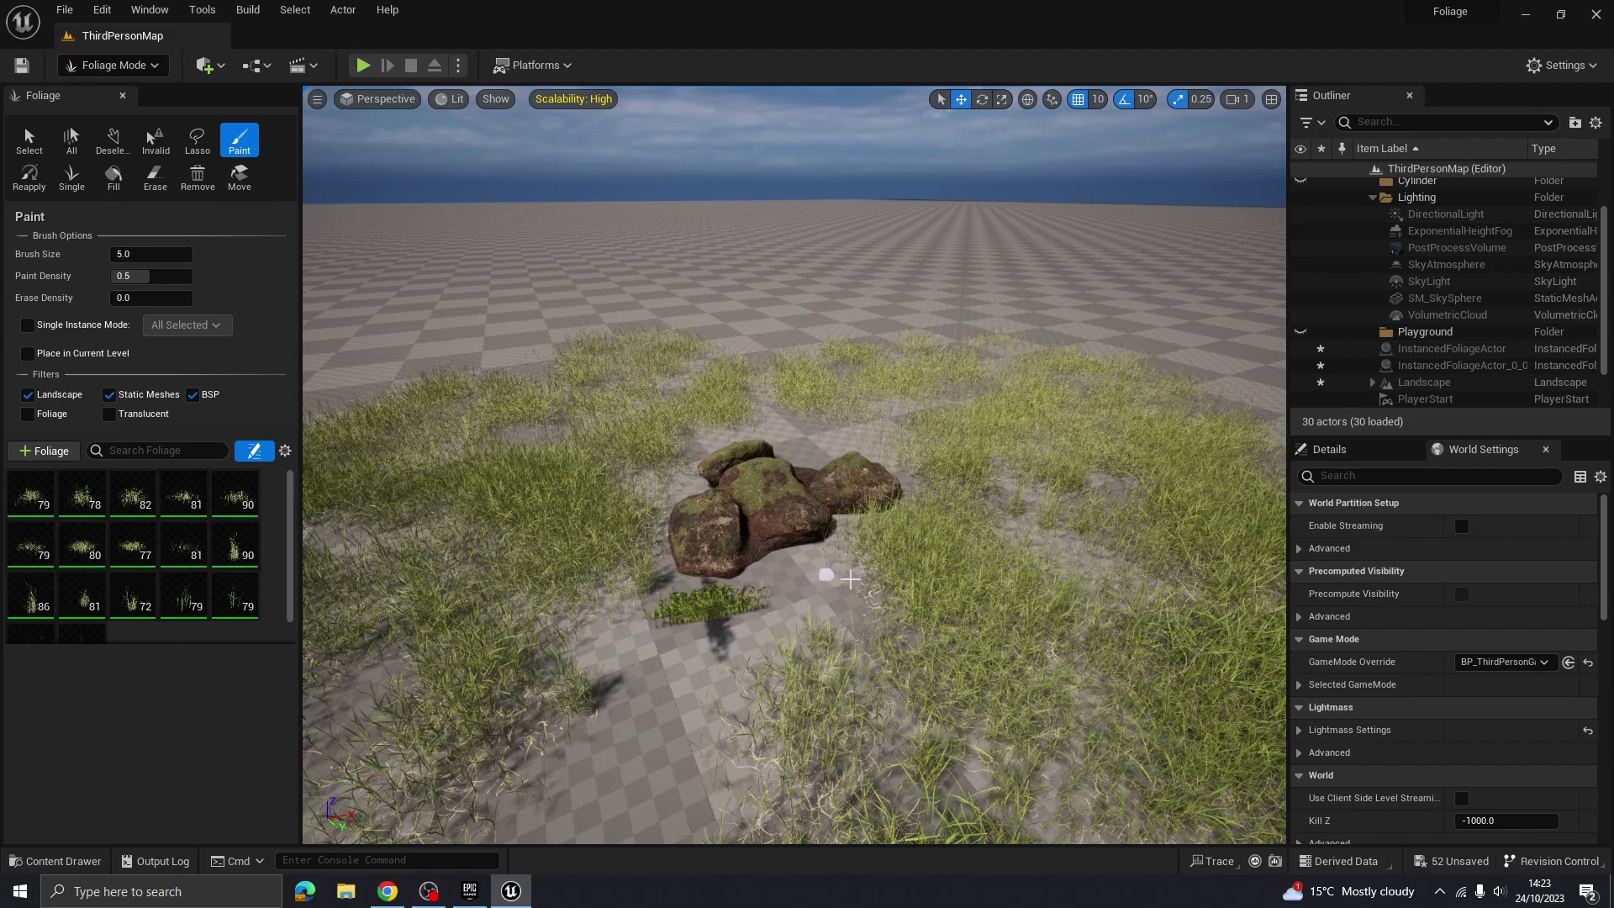
pyautogui.scroll(5, 850, 579)
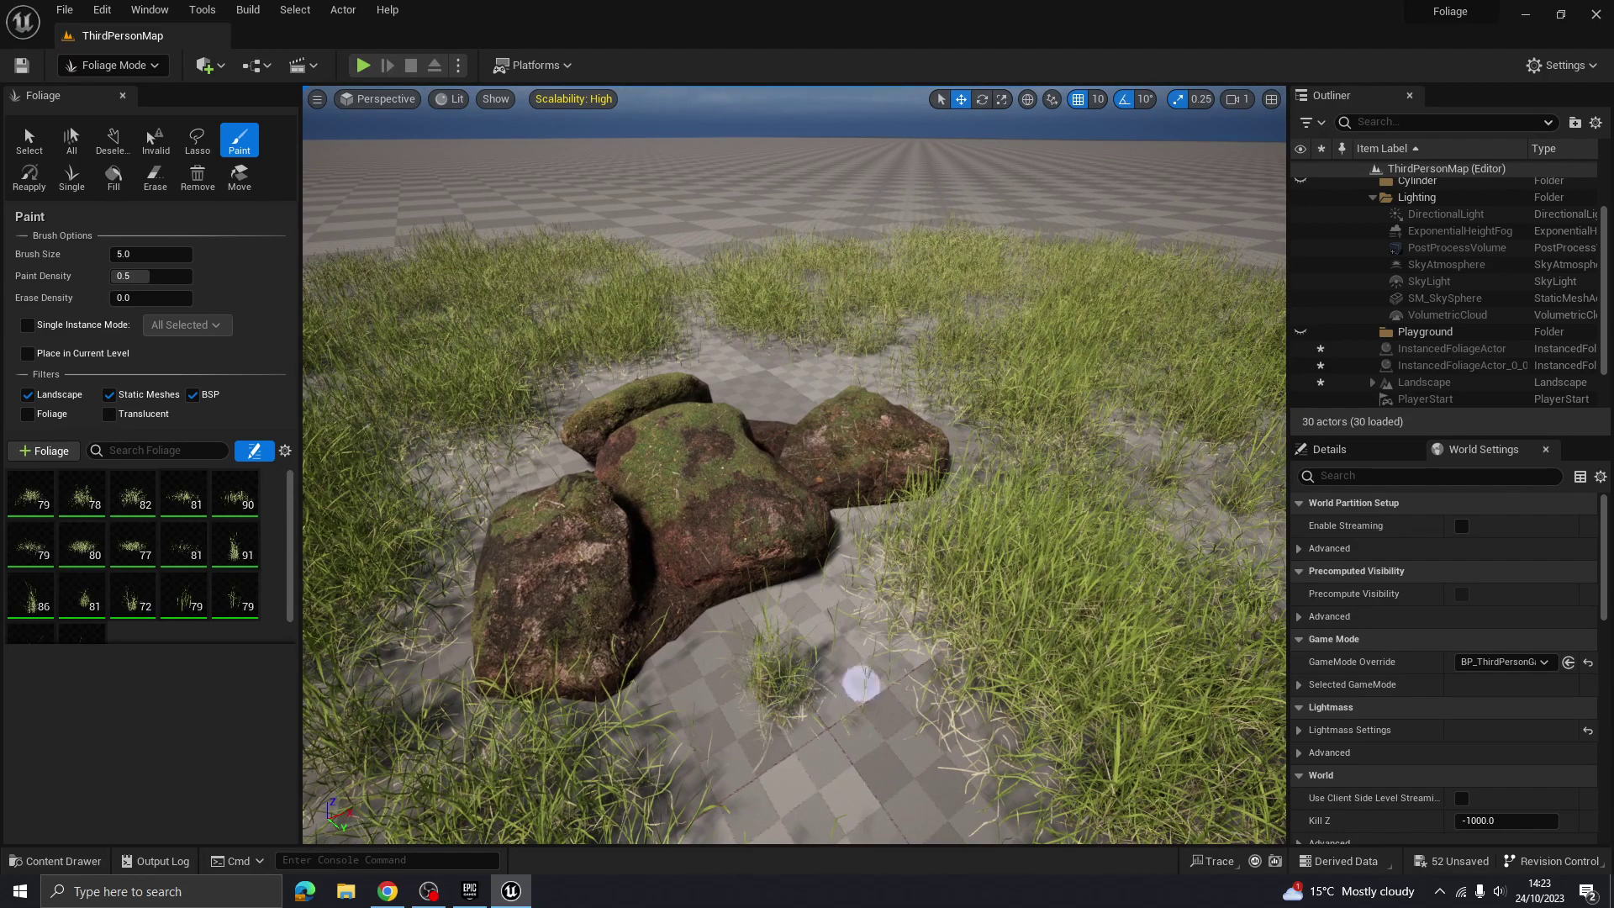
pyautogui.moveTo(860, 684); pyautogui.dragTo(800, 628, button='right')
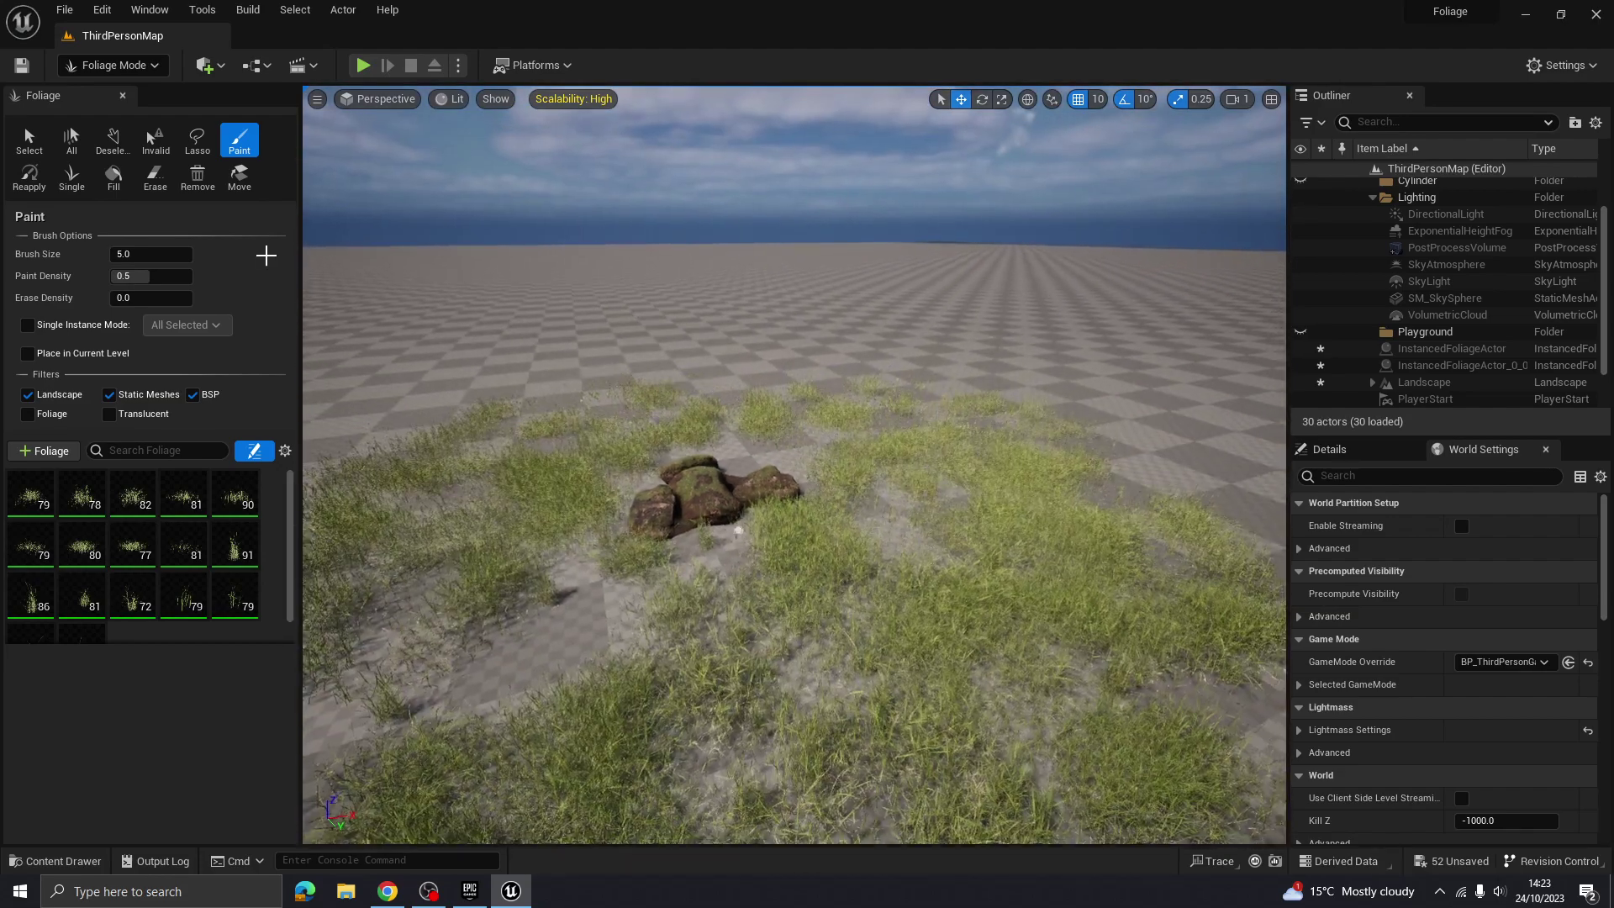
# Return to Selection mode and inspect the painted grass around the rock cluster from above
pyautogui.click(125, 66)
pyautogui.click(115, 96)
pyautogui.moveTo(845, 523); pyautogui.dragTo(622, 647, button='right')
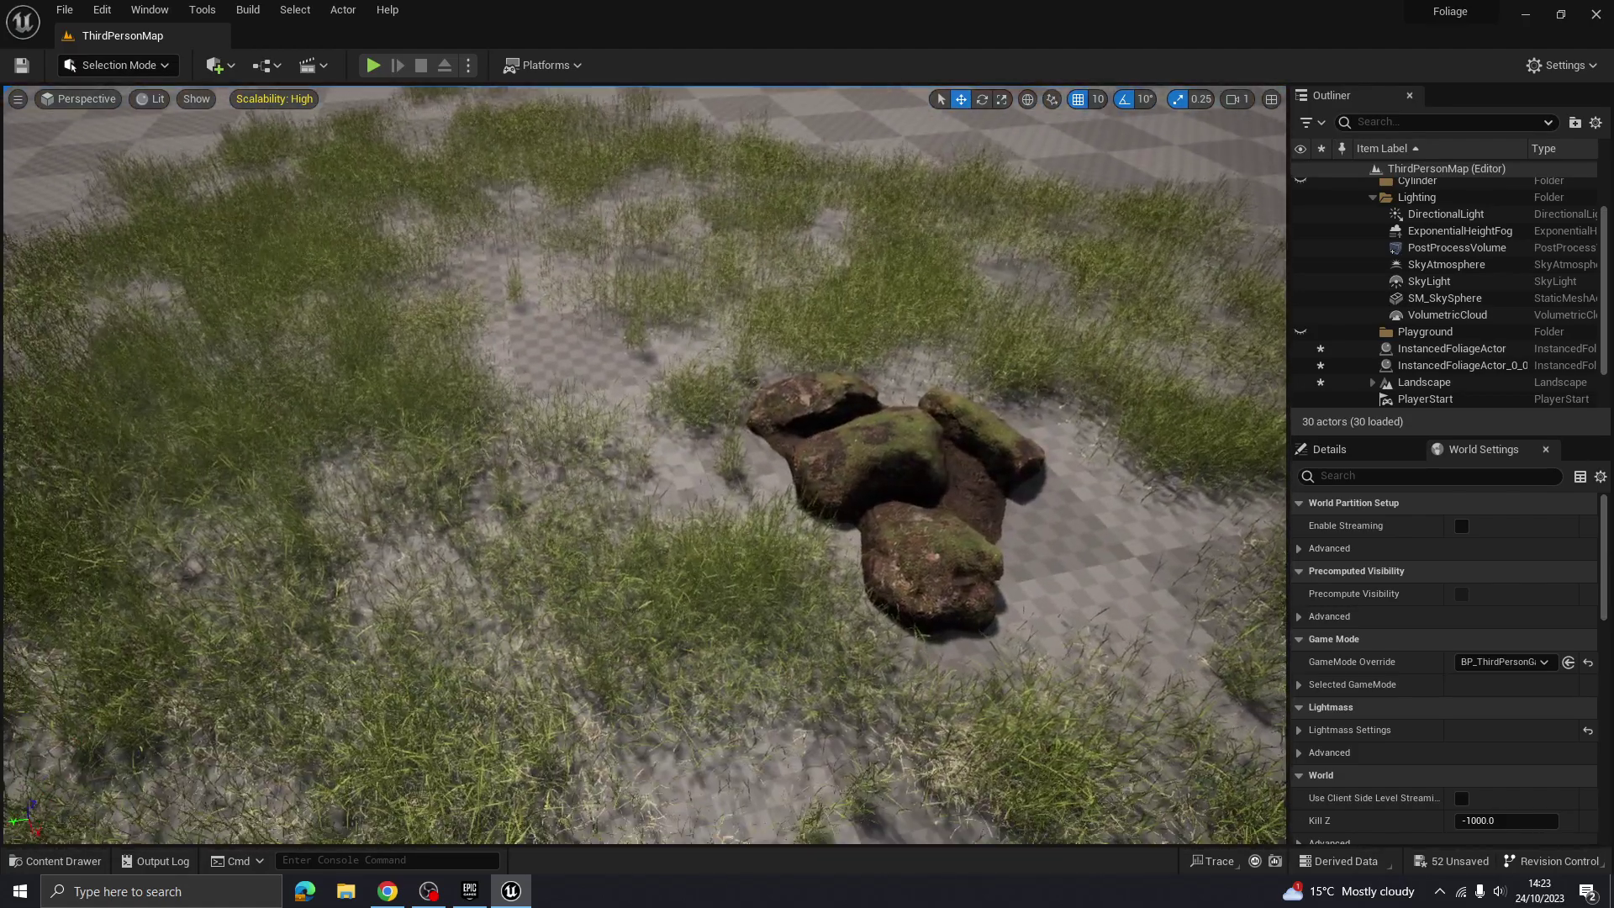
pyautogui.moveTo(647, 476); pyautogui.dragTo(615, 311, button='right')
# Move repeatedly towards and away from the grass patch to examine how the foliage renders near and at a distance
pyautogui.press('w')
pyautogui.press('s')
pyautogui.moveTo(815, 554); pyautogui.dragTo(791, 559, button='right')
pyautogui.scroll(6, 644, 465)
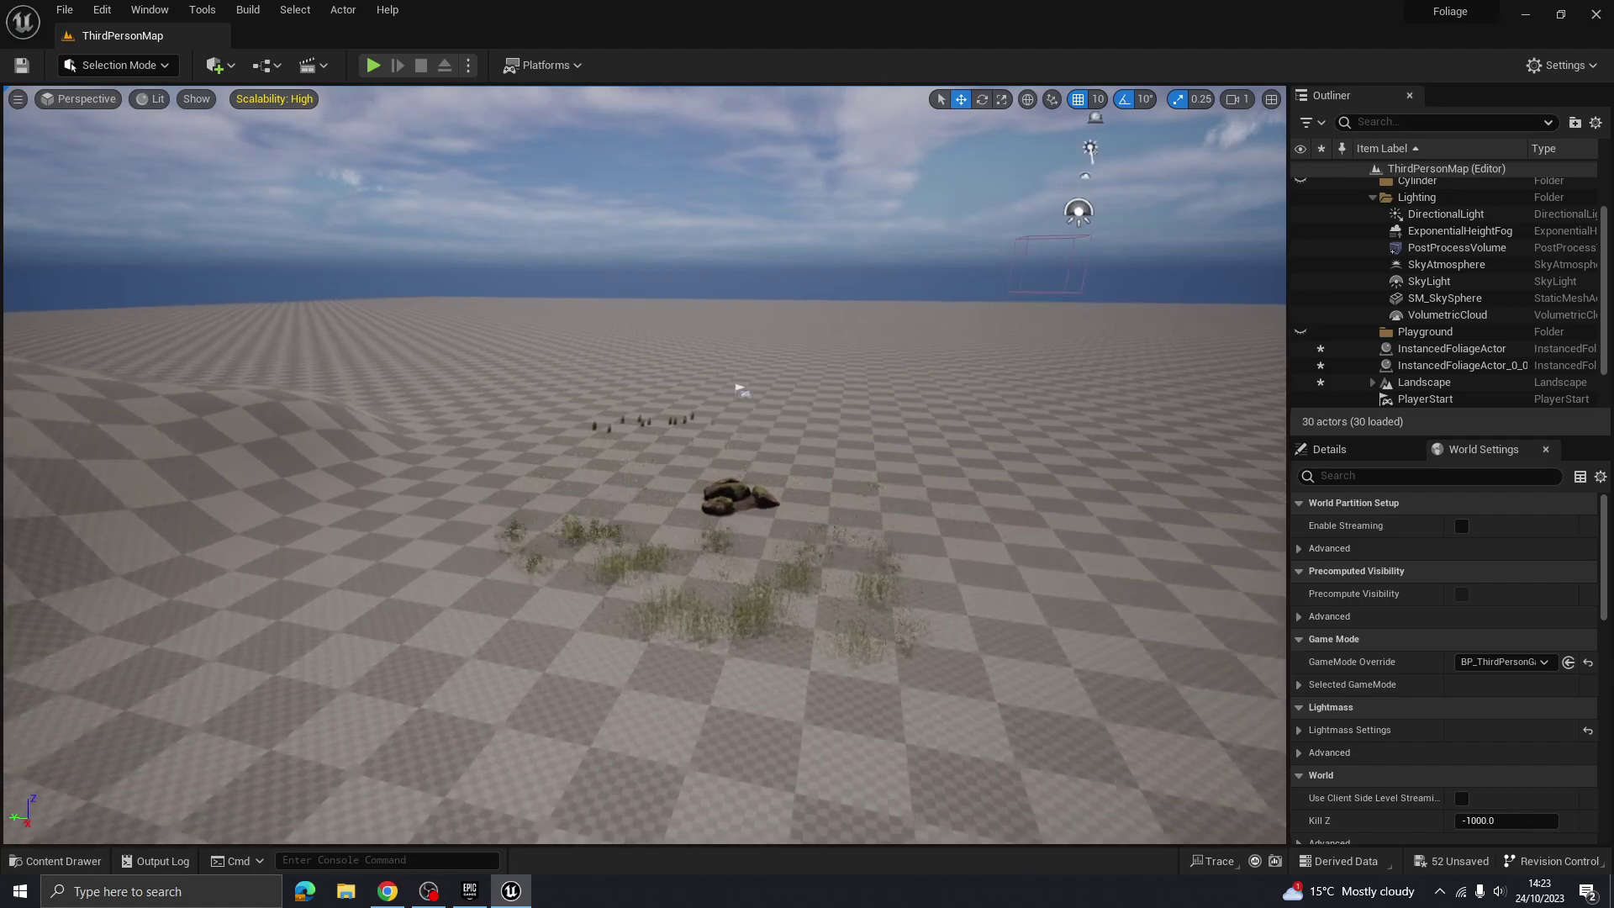
pyautogui.press('w')
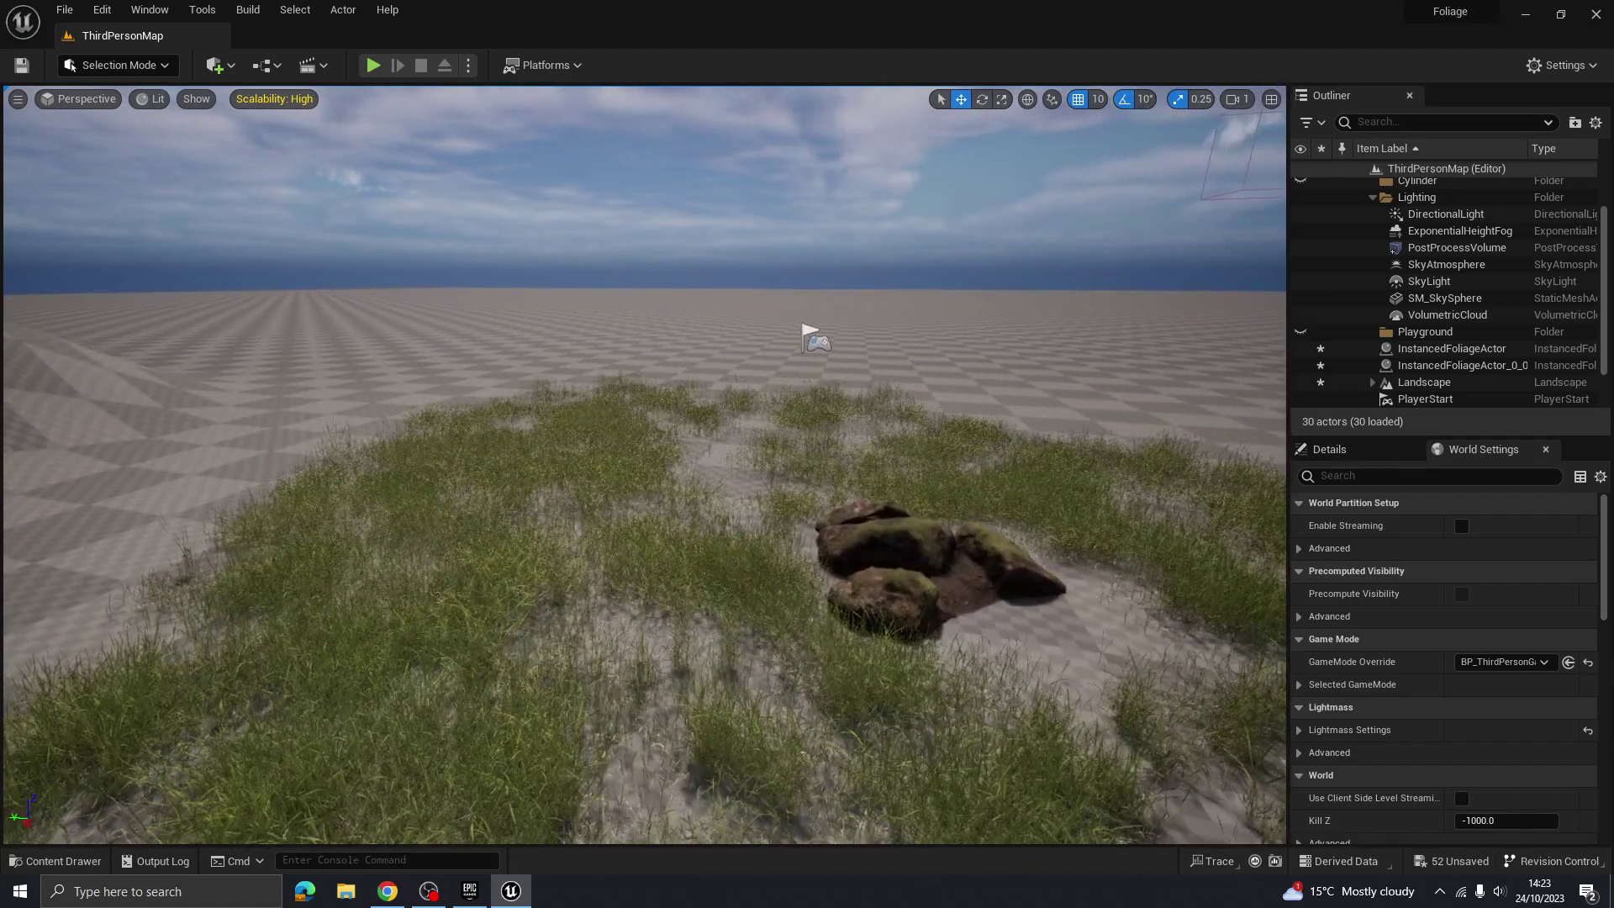
pyautogui.press('s')
pyautogui.scroll(-3, 645, 464)
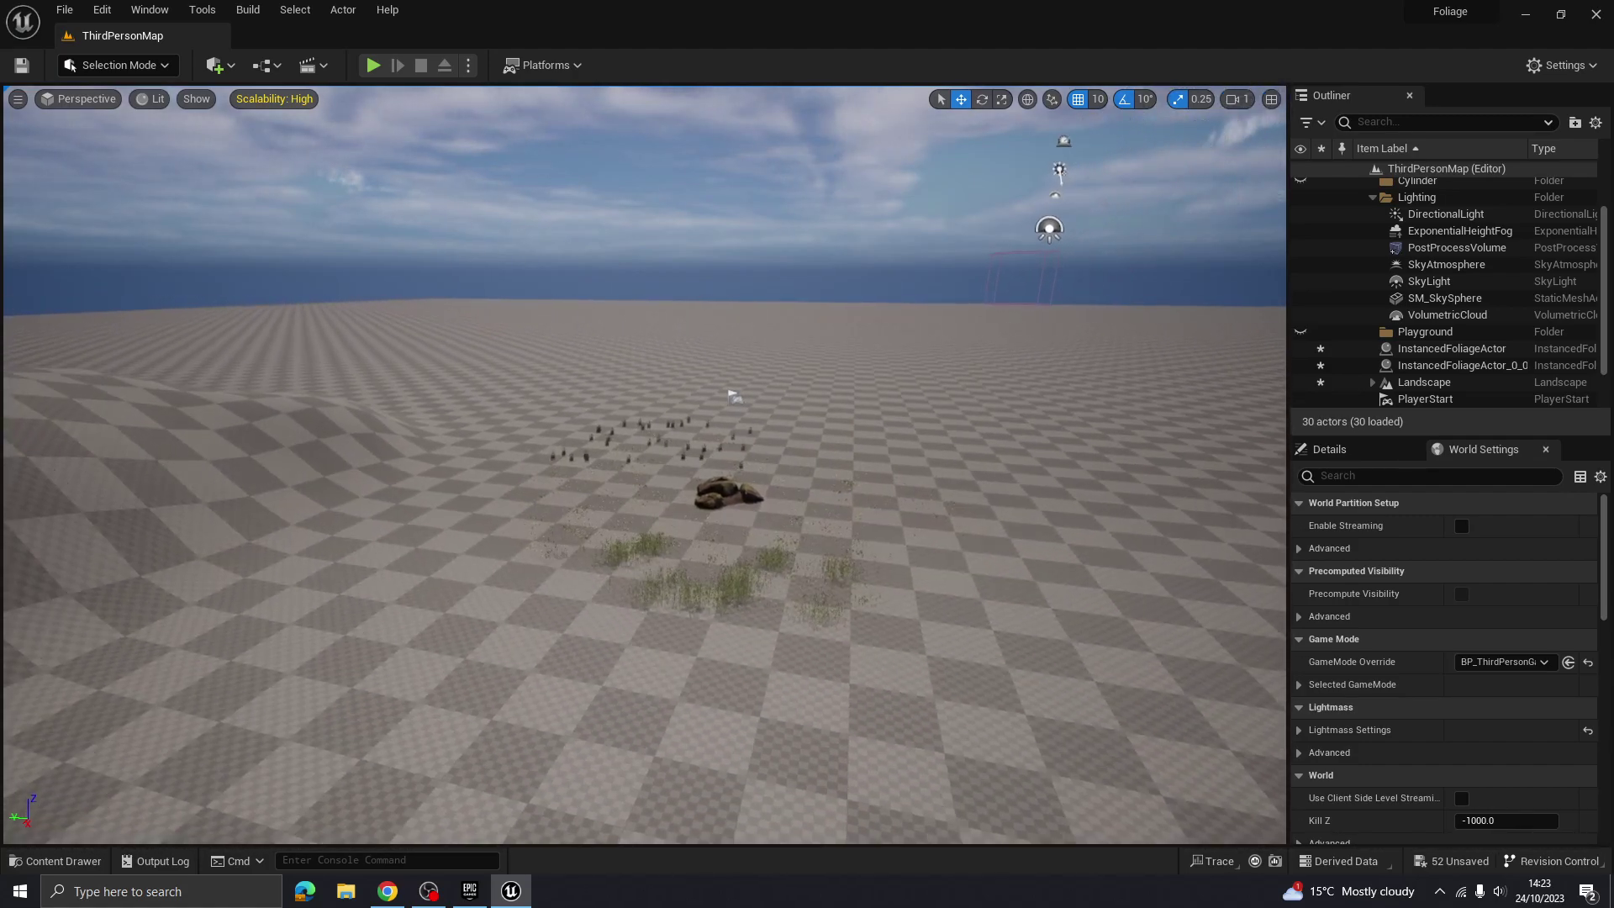
pyautogui.scroll(3, 644, 465)
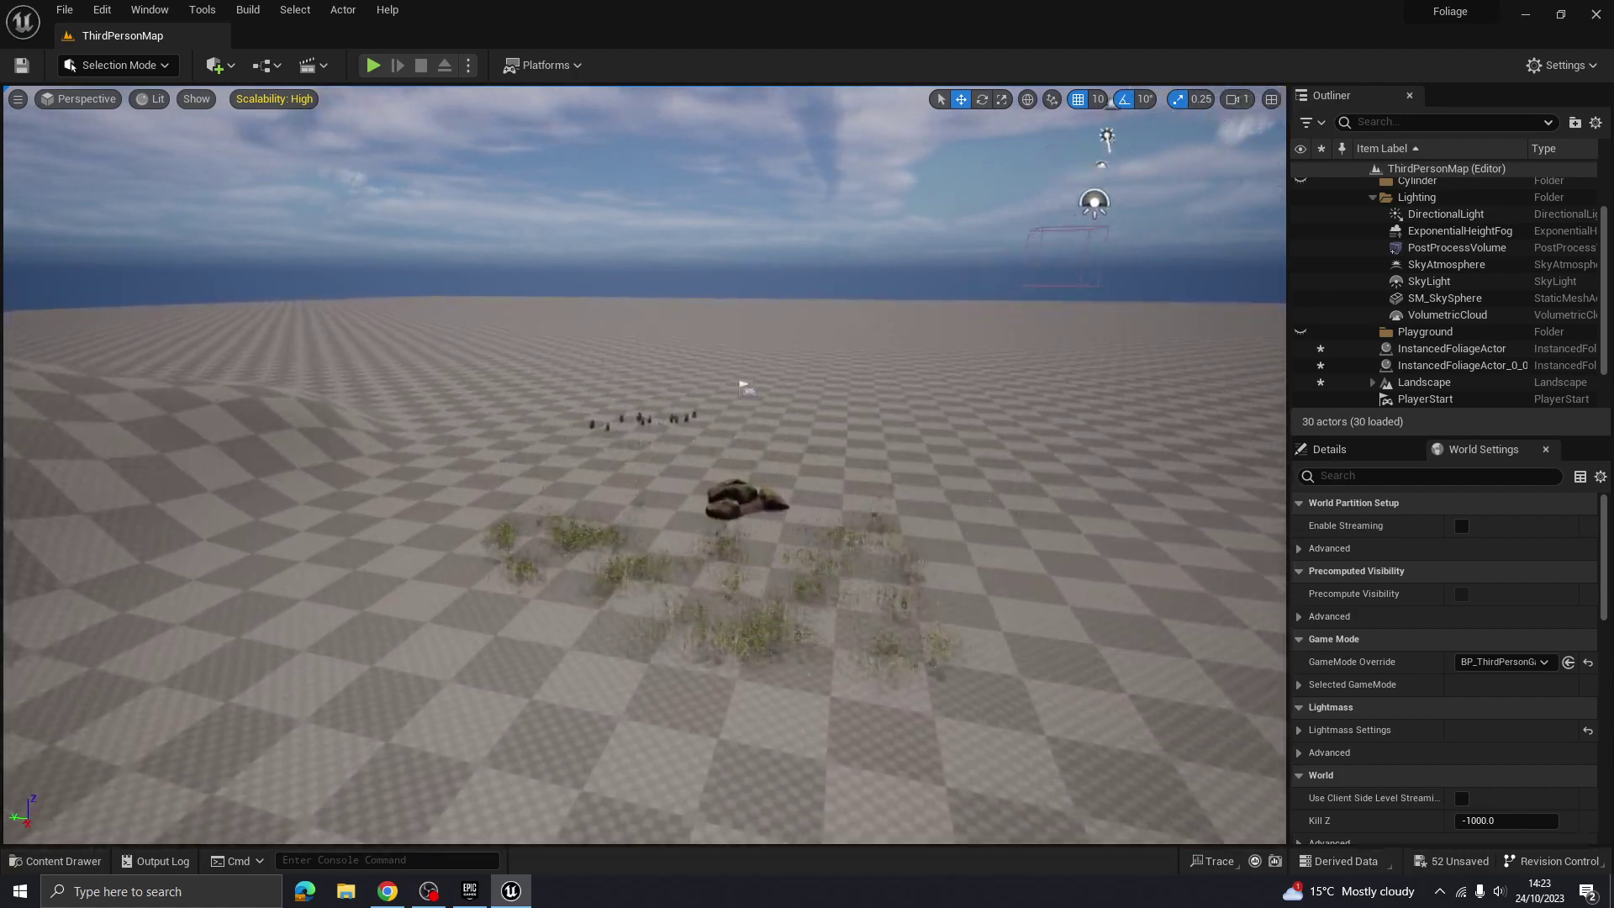
pyautogui.press('w')
pyautogui.moveTo(729, 672)
pyautogui.mouseDown(button='right')
pyautogui.moveTo(758, 671)
pyautogui.moveTo(738, 654)
pyautogui.mouseUp(button='right')
pyautogui.press('s')
pyautogui.press('s')
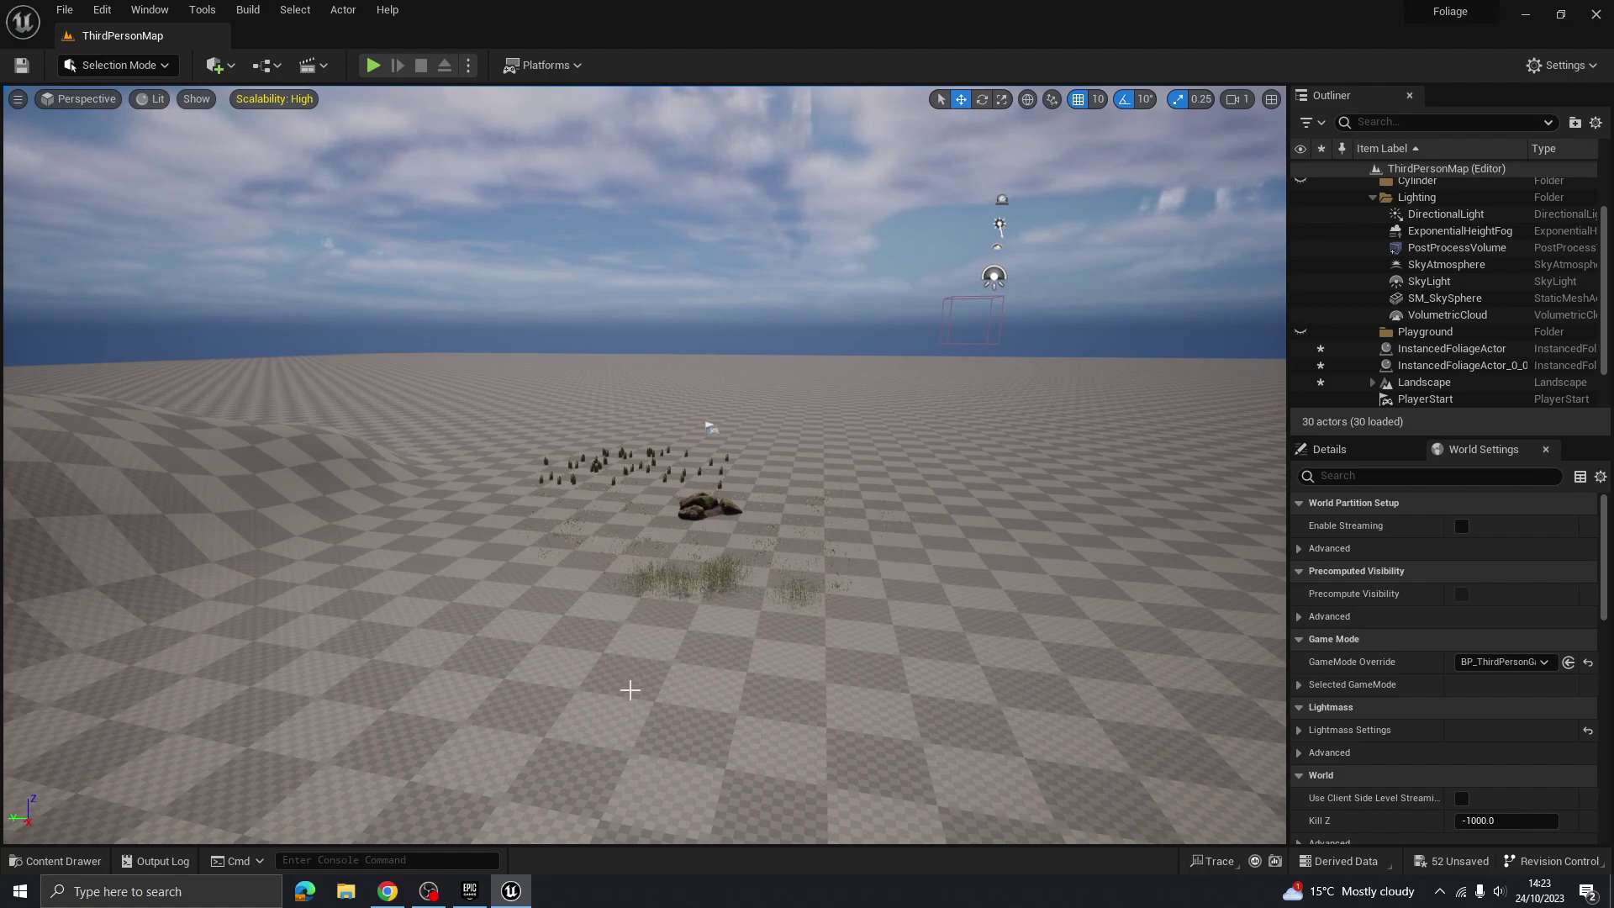
pyautogui.press('w')
pyautogui.moveTo(631, 690); pyautogui.dragTo(636, 713, button='right')
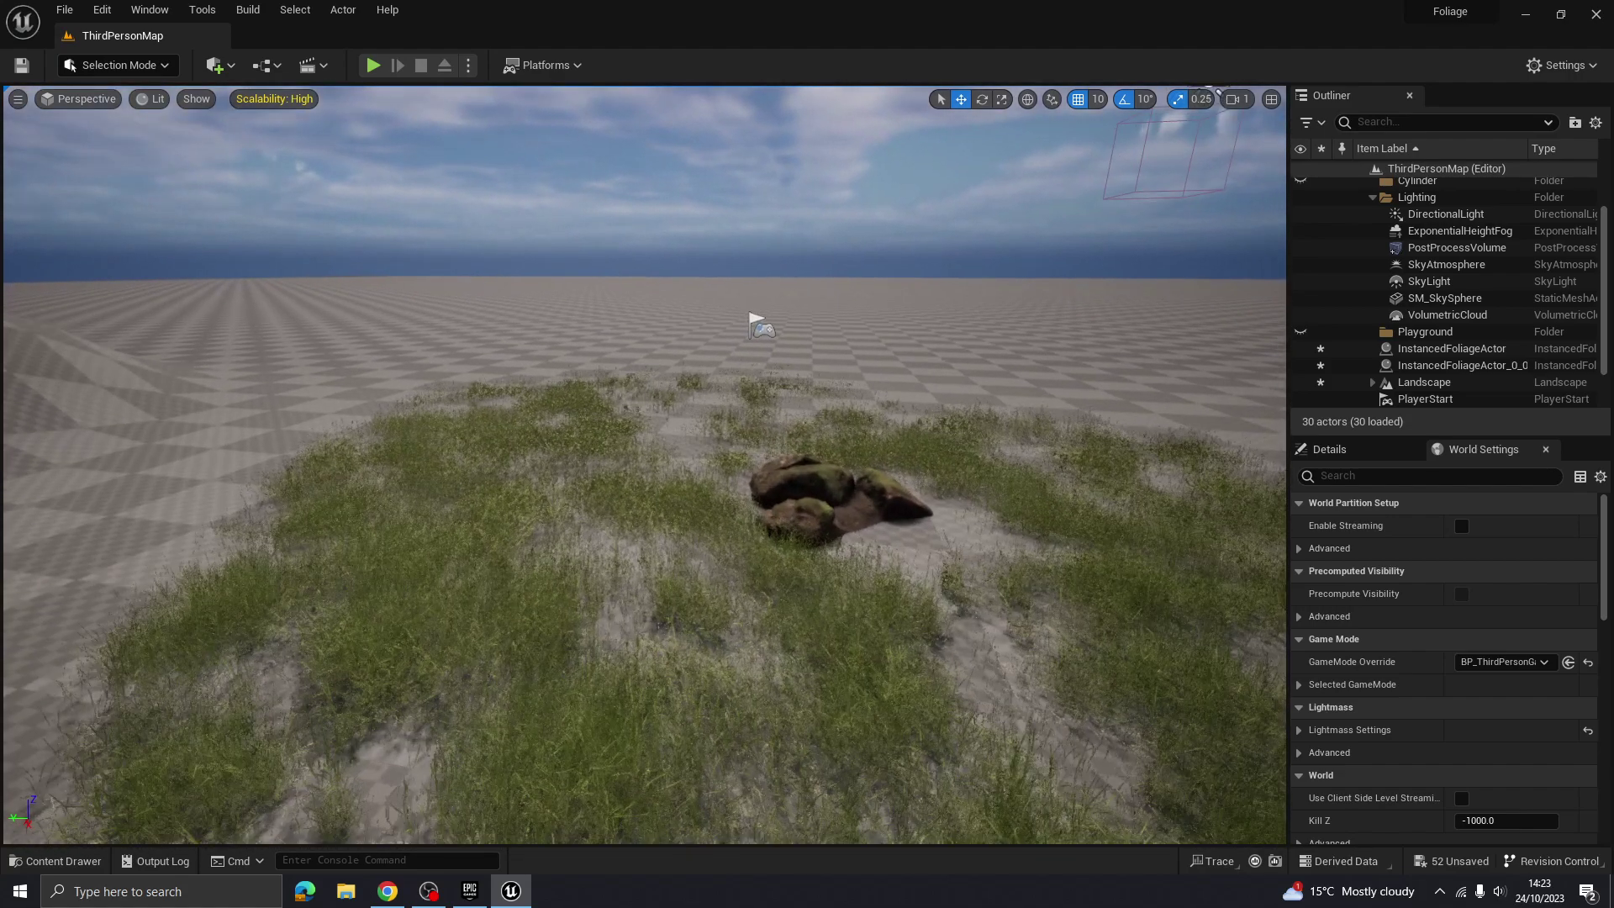
pyautogui.moveTo(618, 575); pyautogui.dragTo(614, 529)
# Playtest the level again, running the character away from the grass patch and back to check it at a distance
pyautogui.click(374, 66)
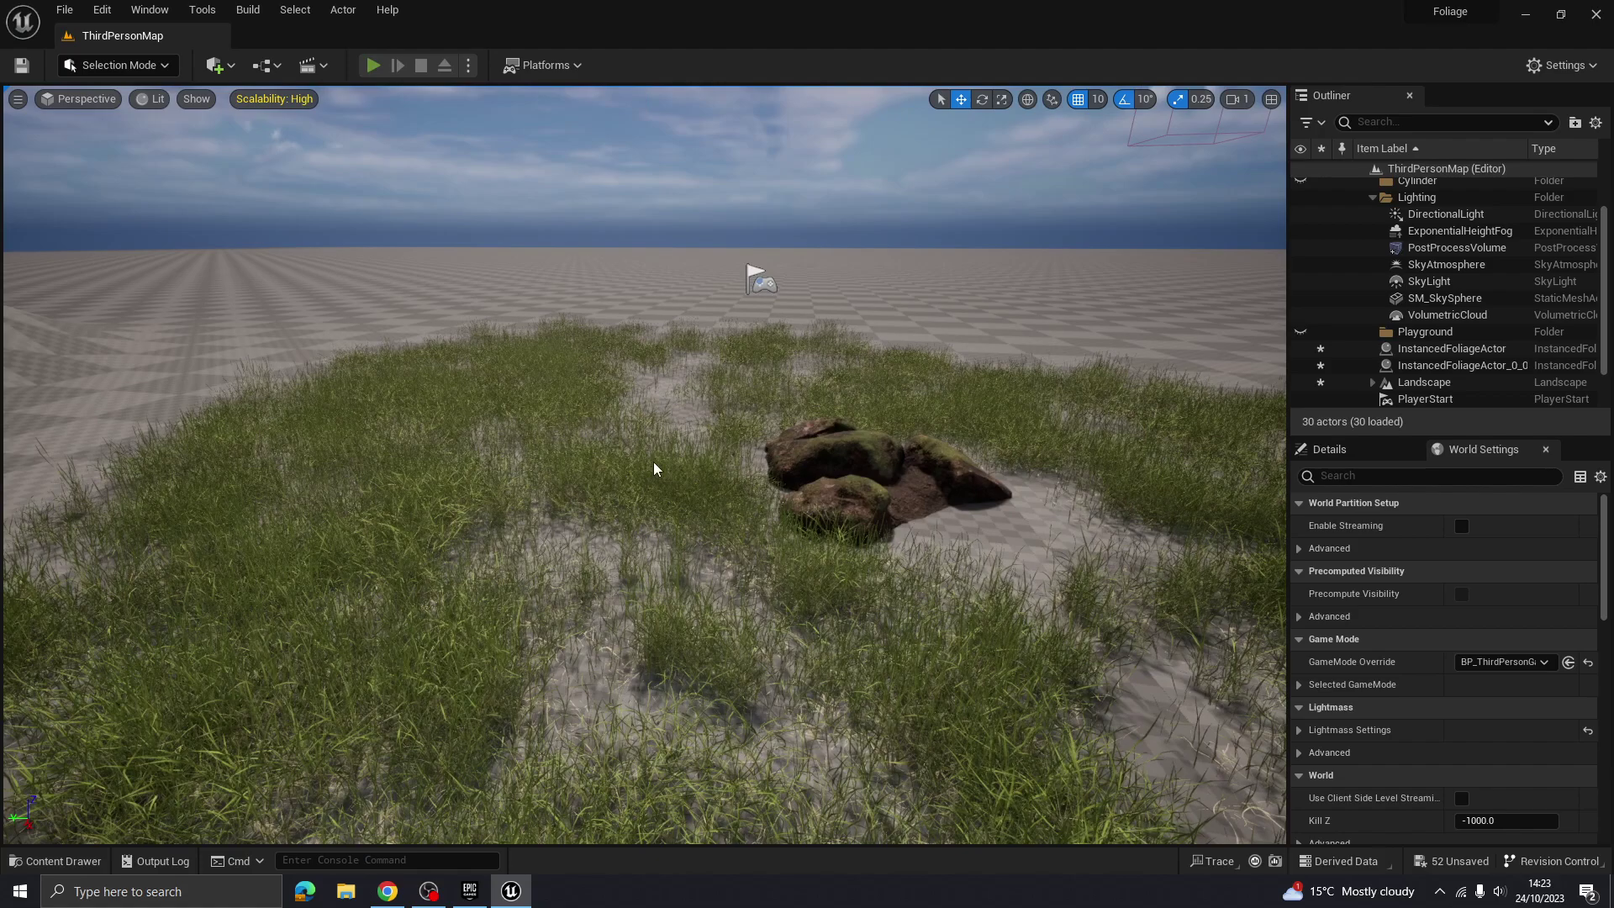
pyautogui.press('w')
pyautogui.press('w')
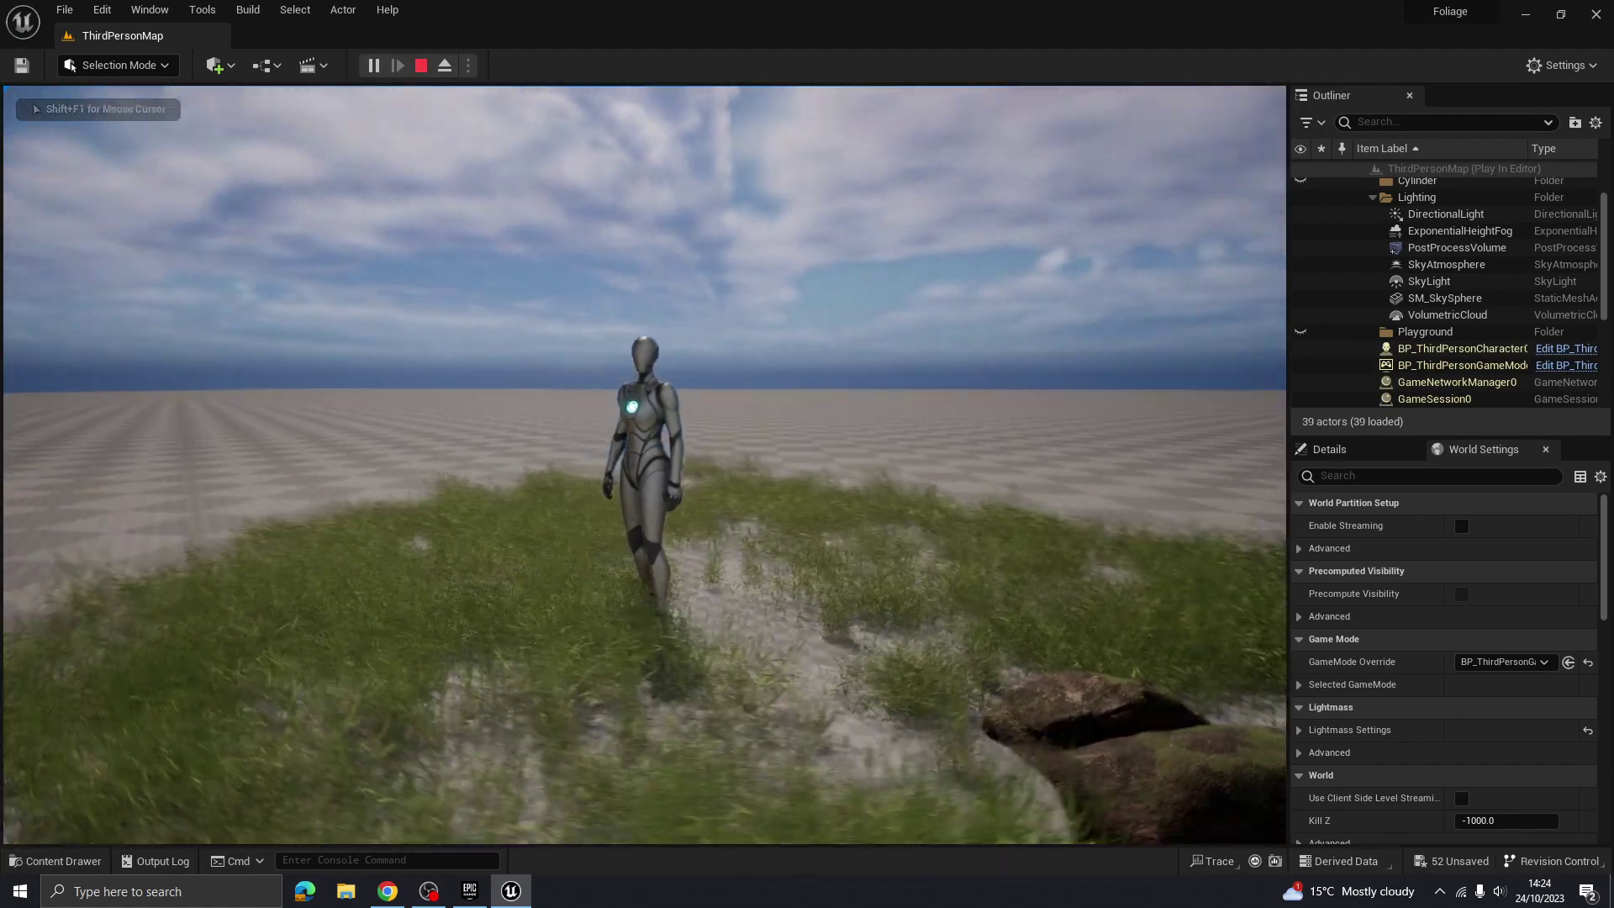
pyautogui.press('s')
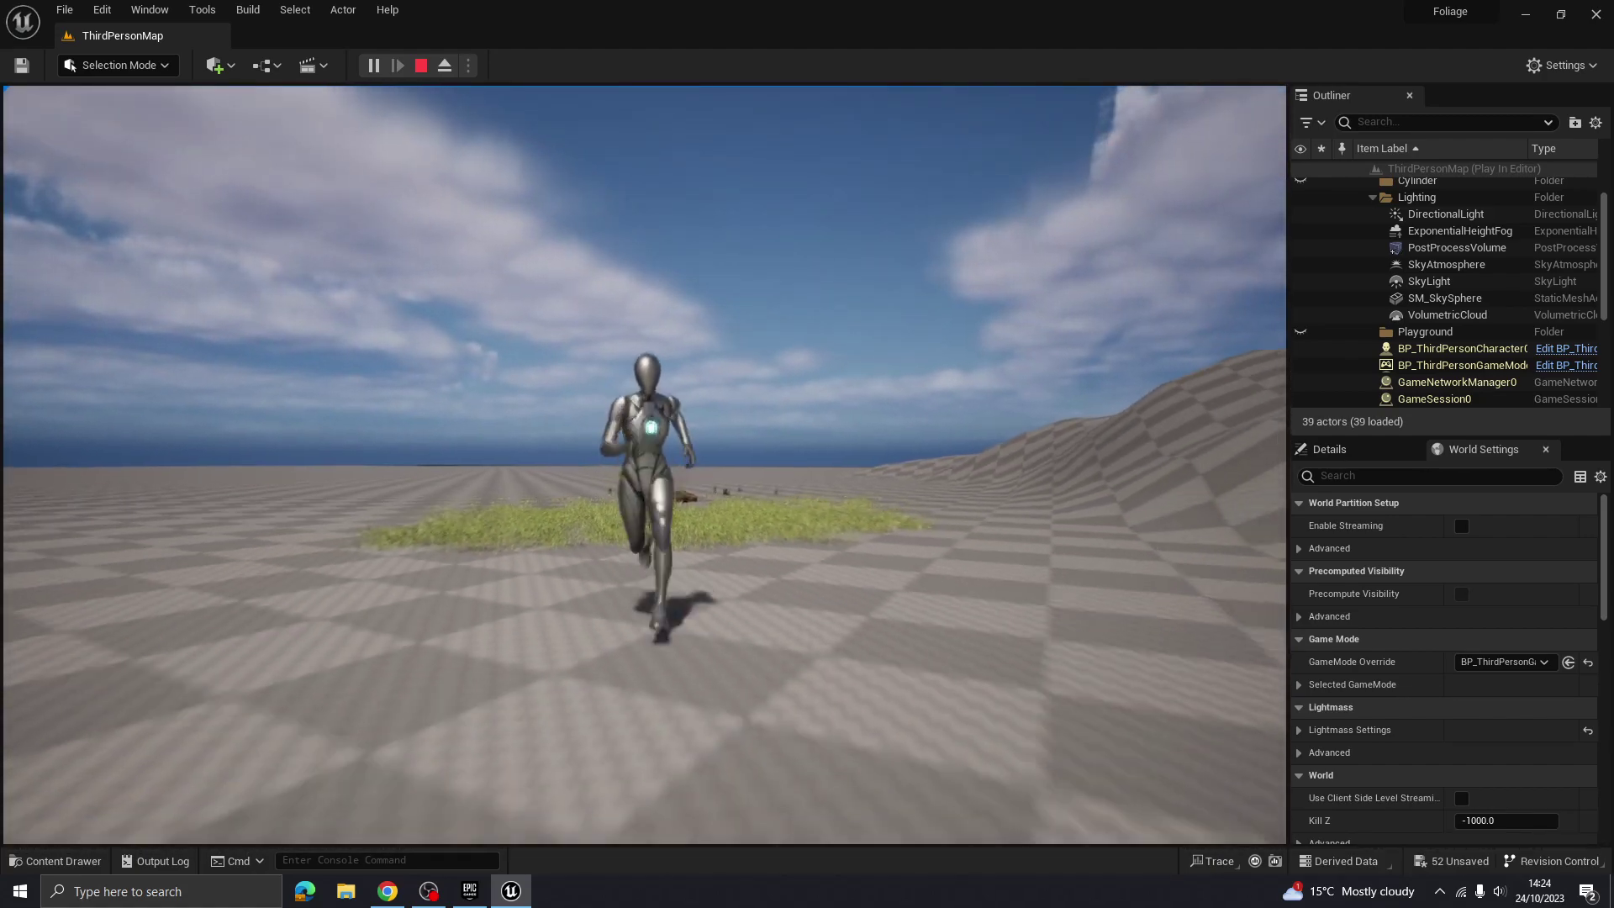
pyautogui.press('w')
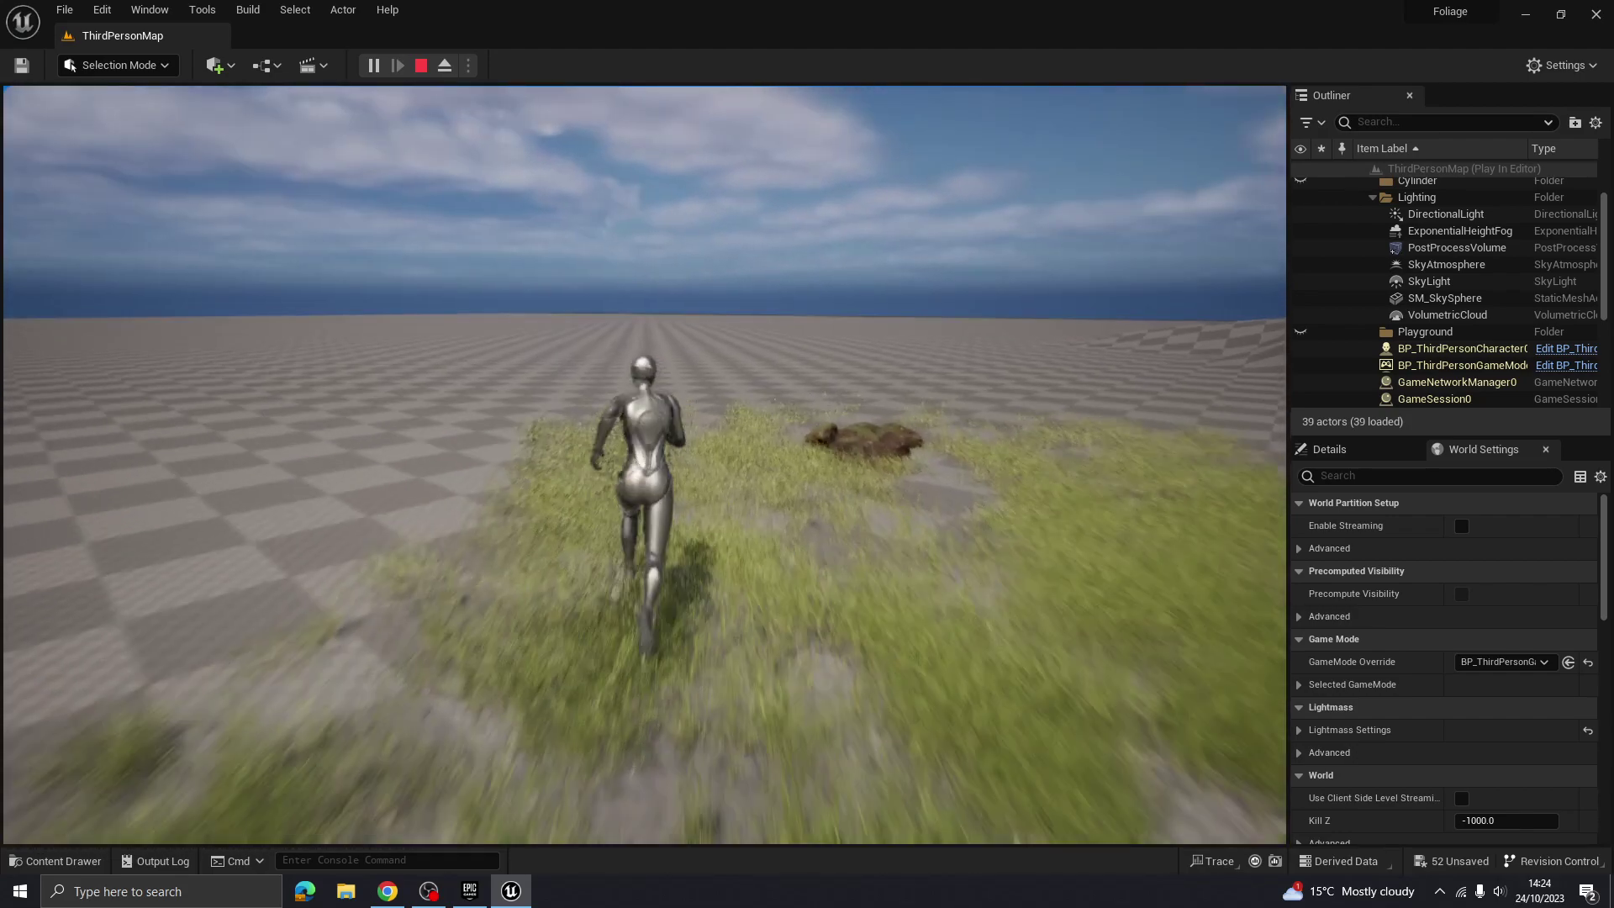
pyautogui.press('Escape')
pyautogui.moveTo(755, 532); pyautogui.dragTo(794, 506, button='right')
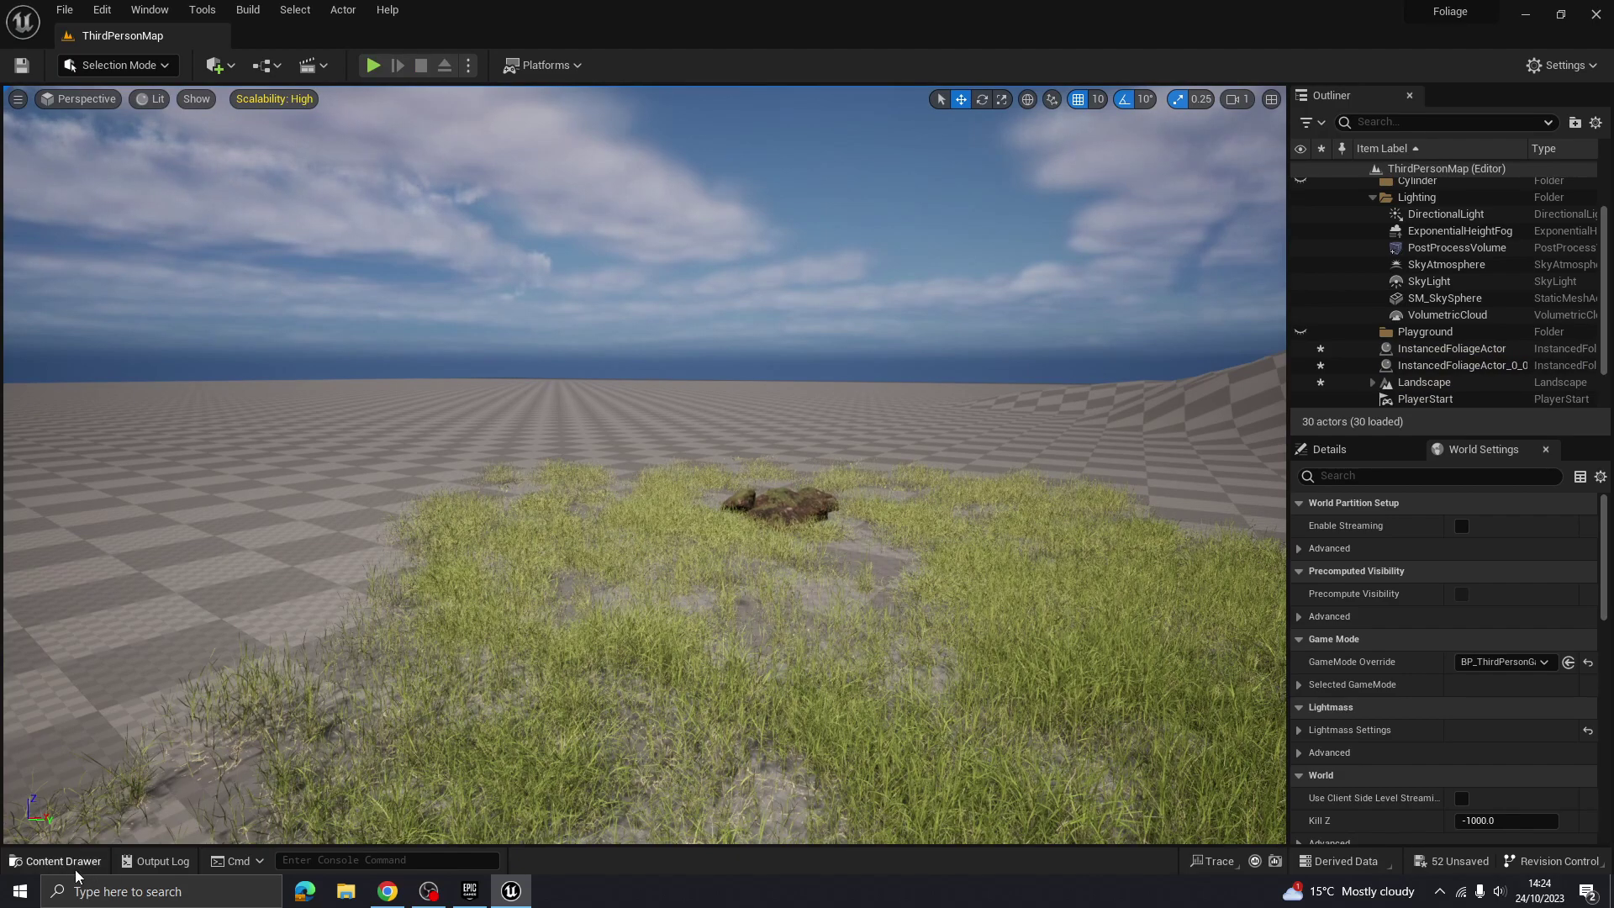
# Set the Mip Gen Settings of the T_KikuyuGrass_wiljearqx_2K_ART texture to NoMipmaps, then save and close the texture
pyautogui.click(59, 860)
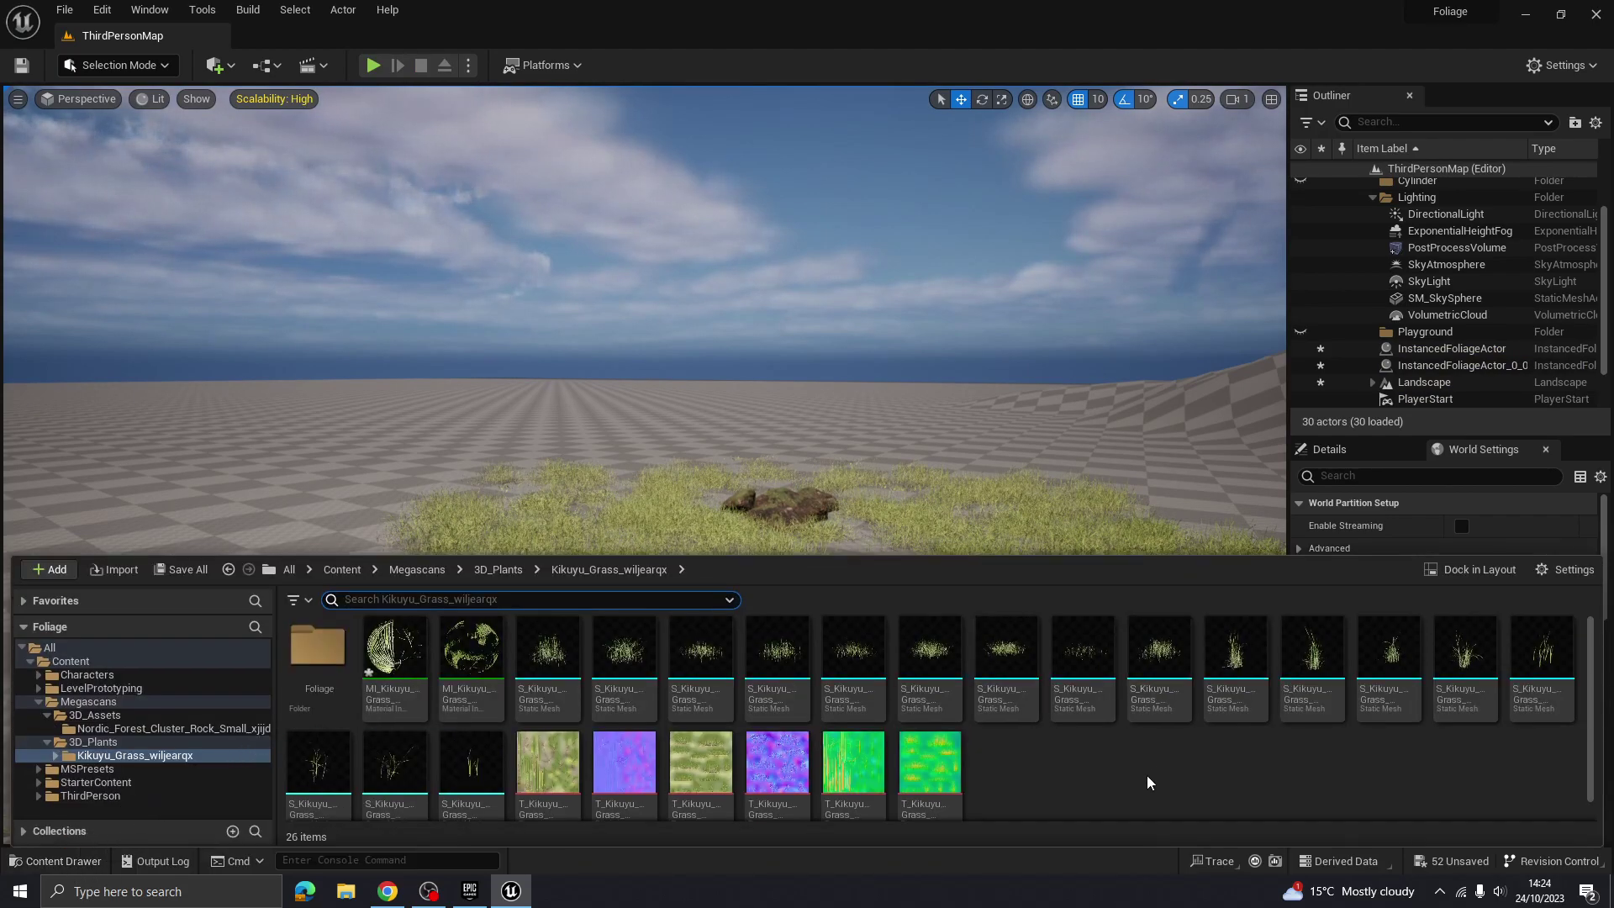
pyautogui.moveTo(1112, 553); pyautogui.dragTo(1119, 465)
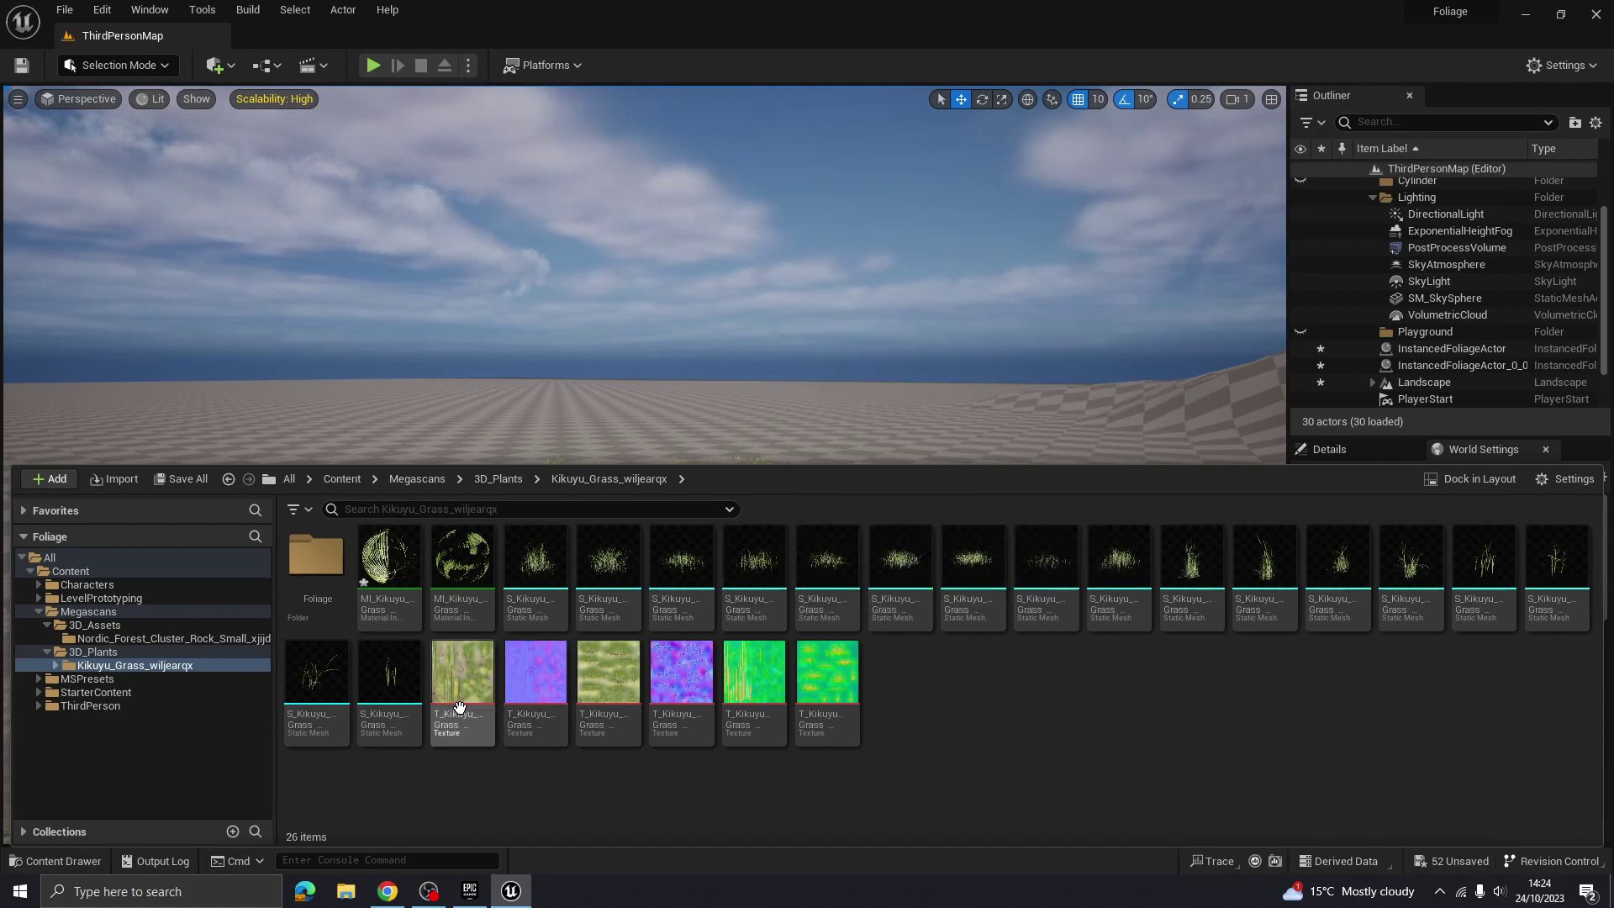
pyautogui.moveTo(828, 716)
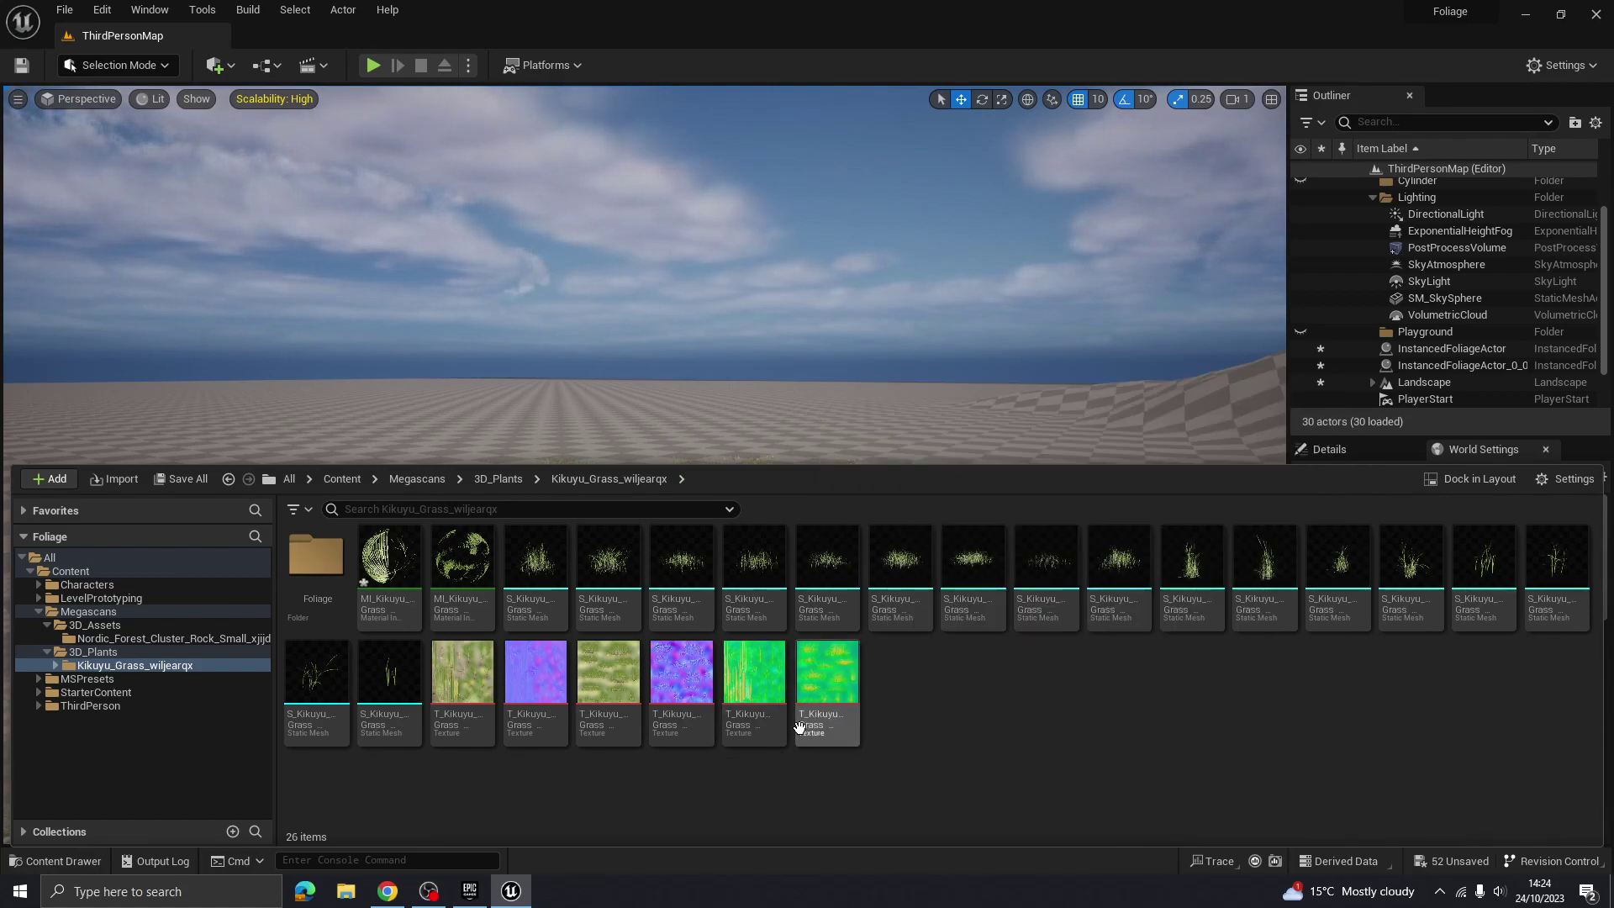
pyautogui.moveTo(765, 694)
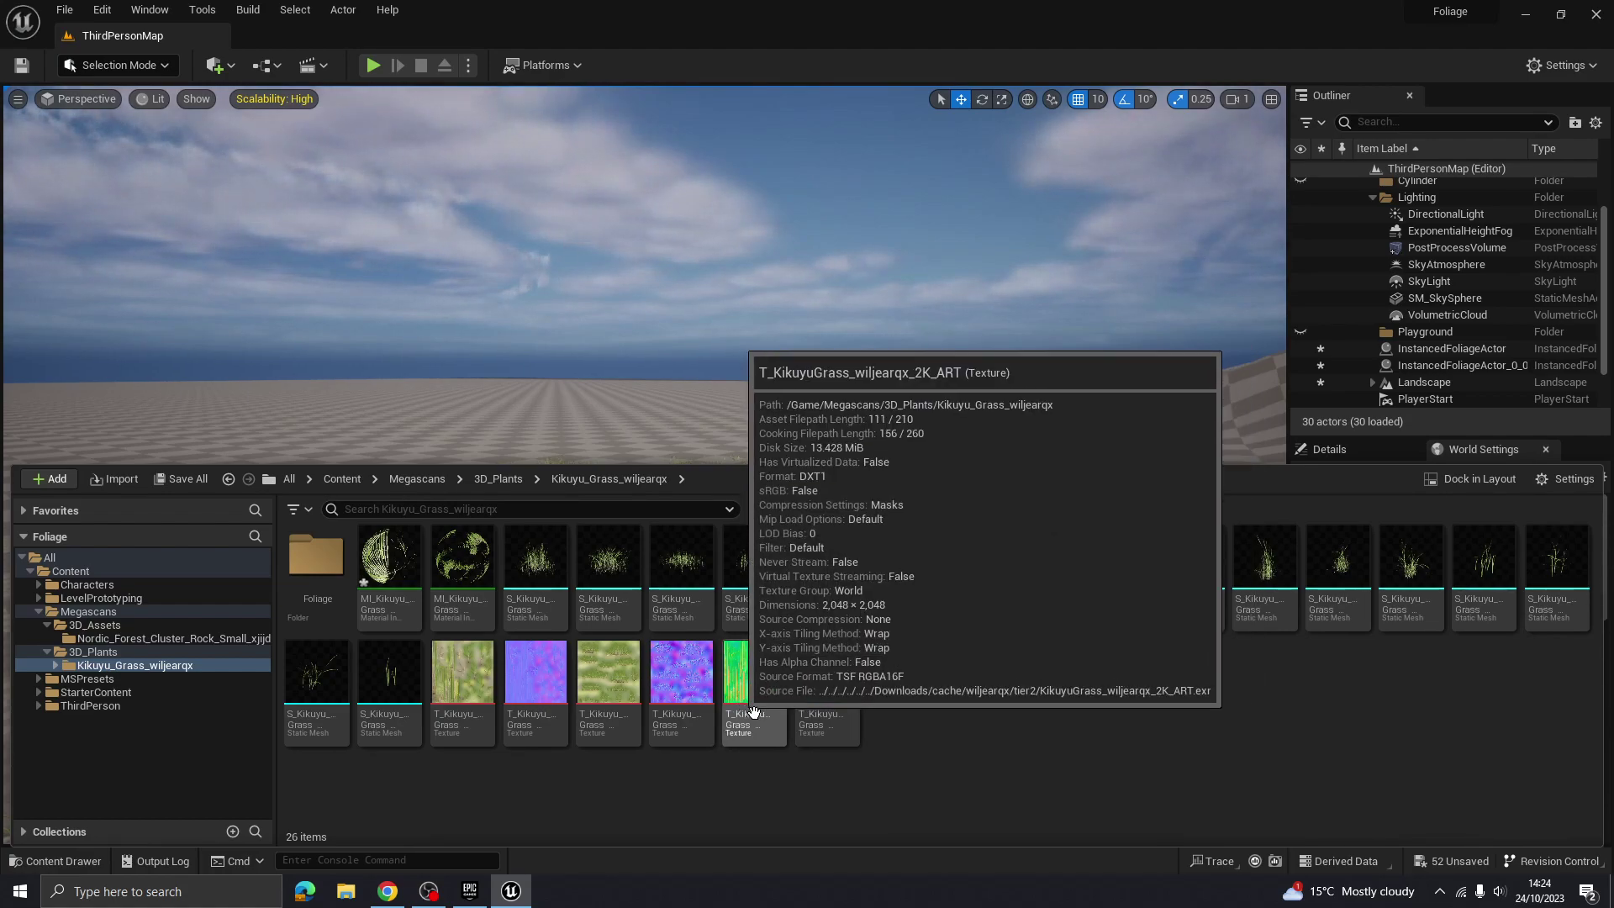
pyautogui.doubleClick(746, 685)
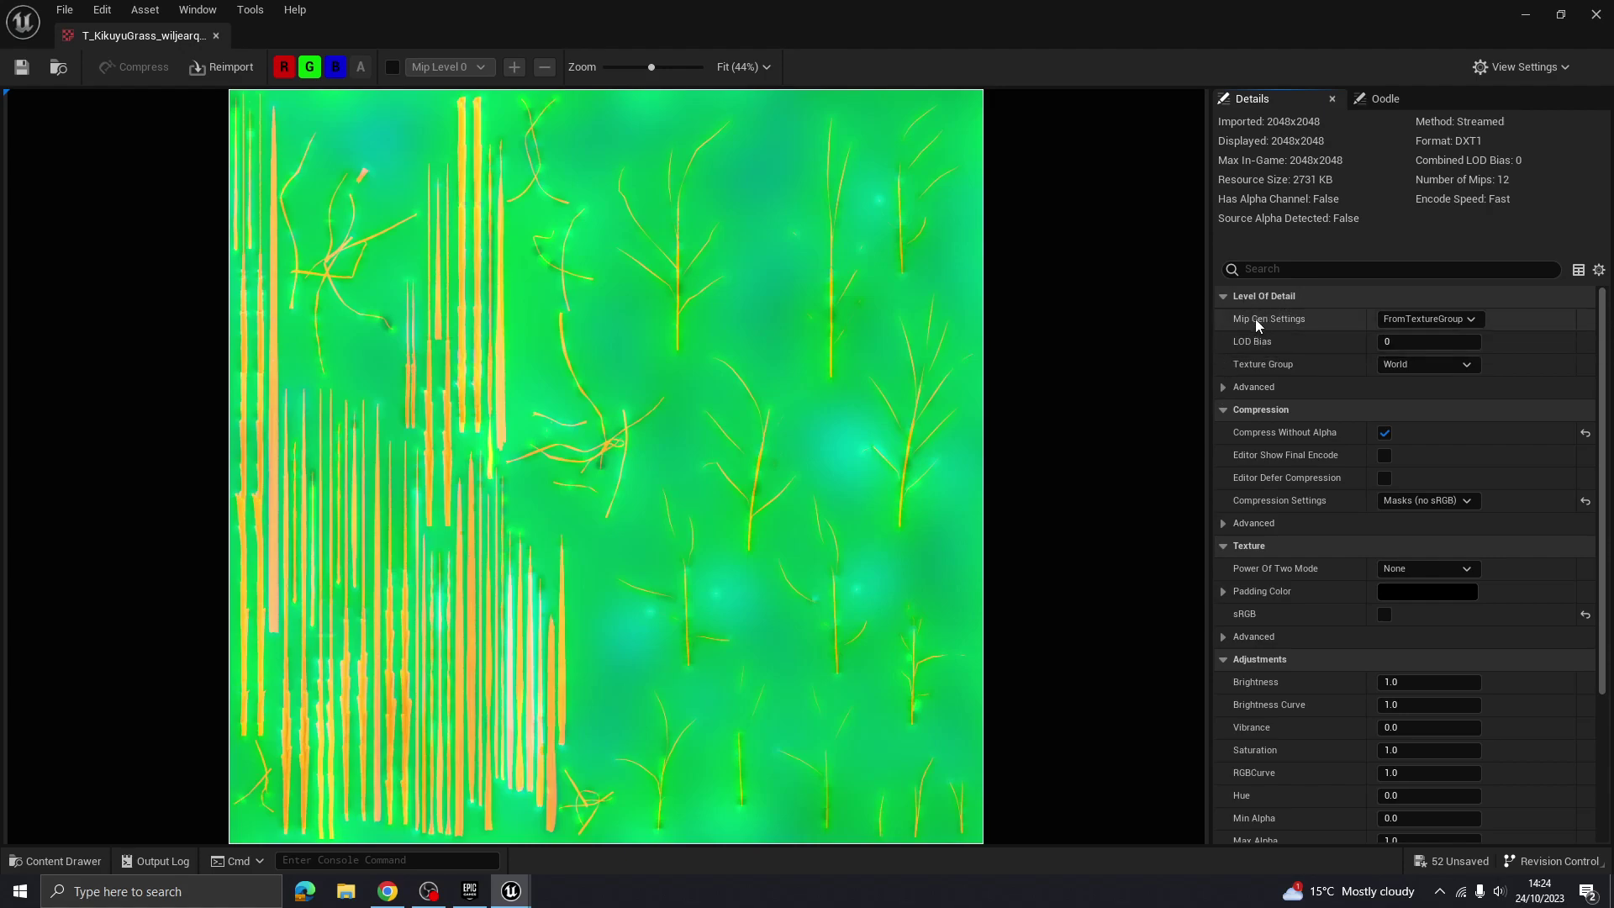
pyautogui.click(1456, 325)
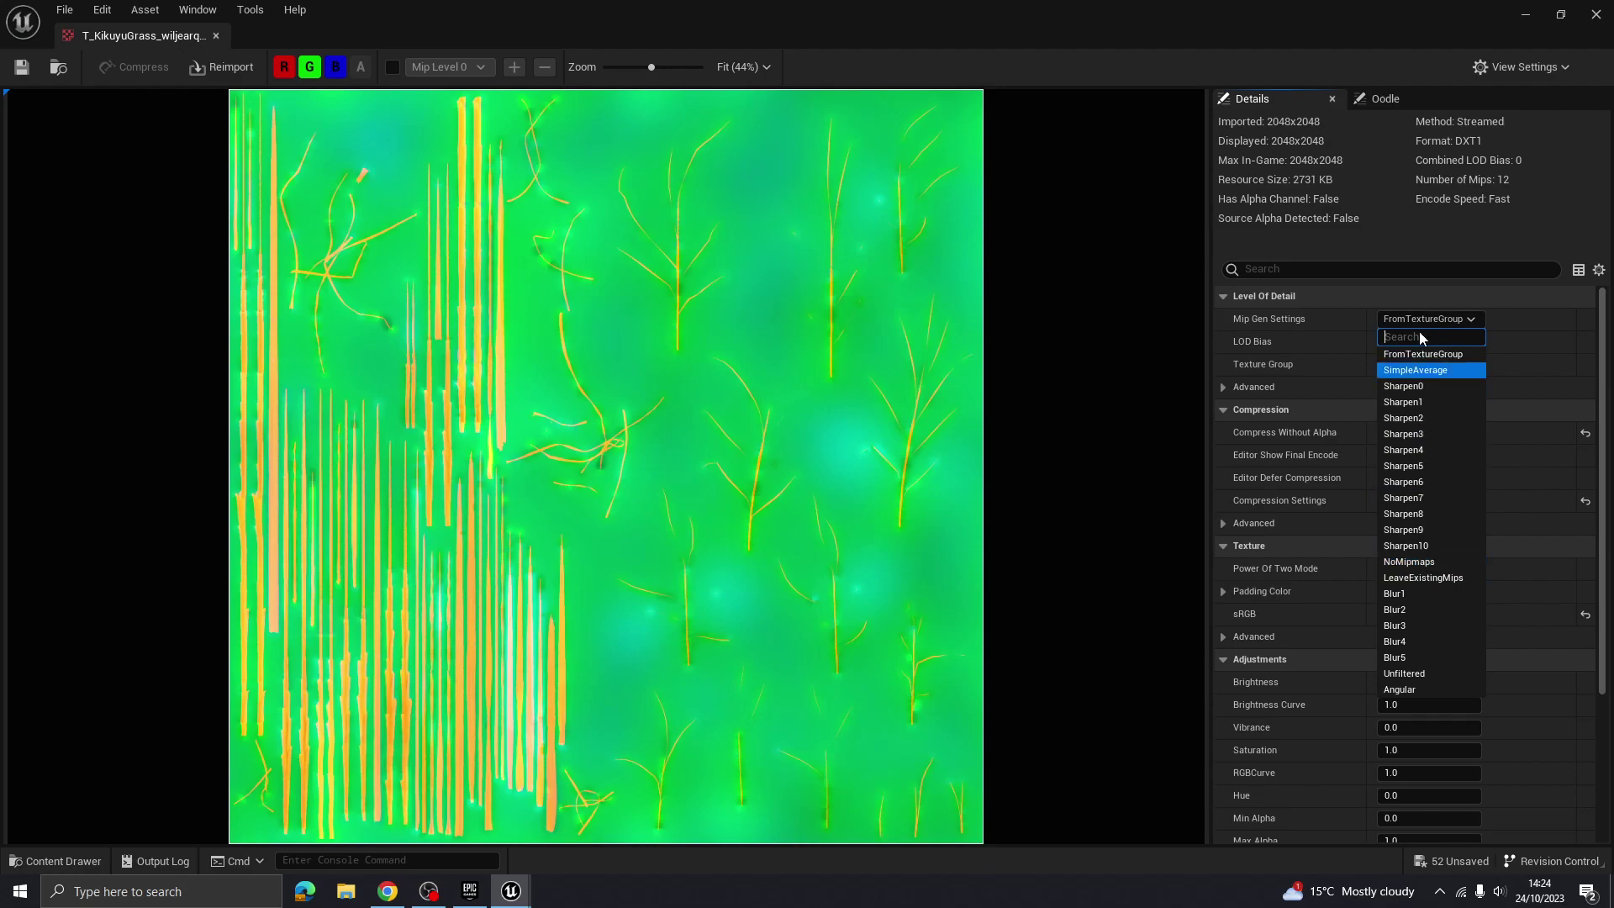
pyautogui.click(1437, 562)
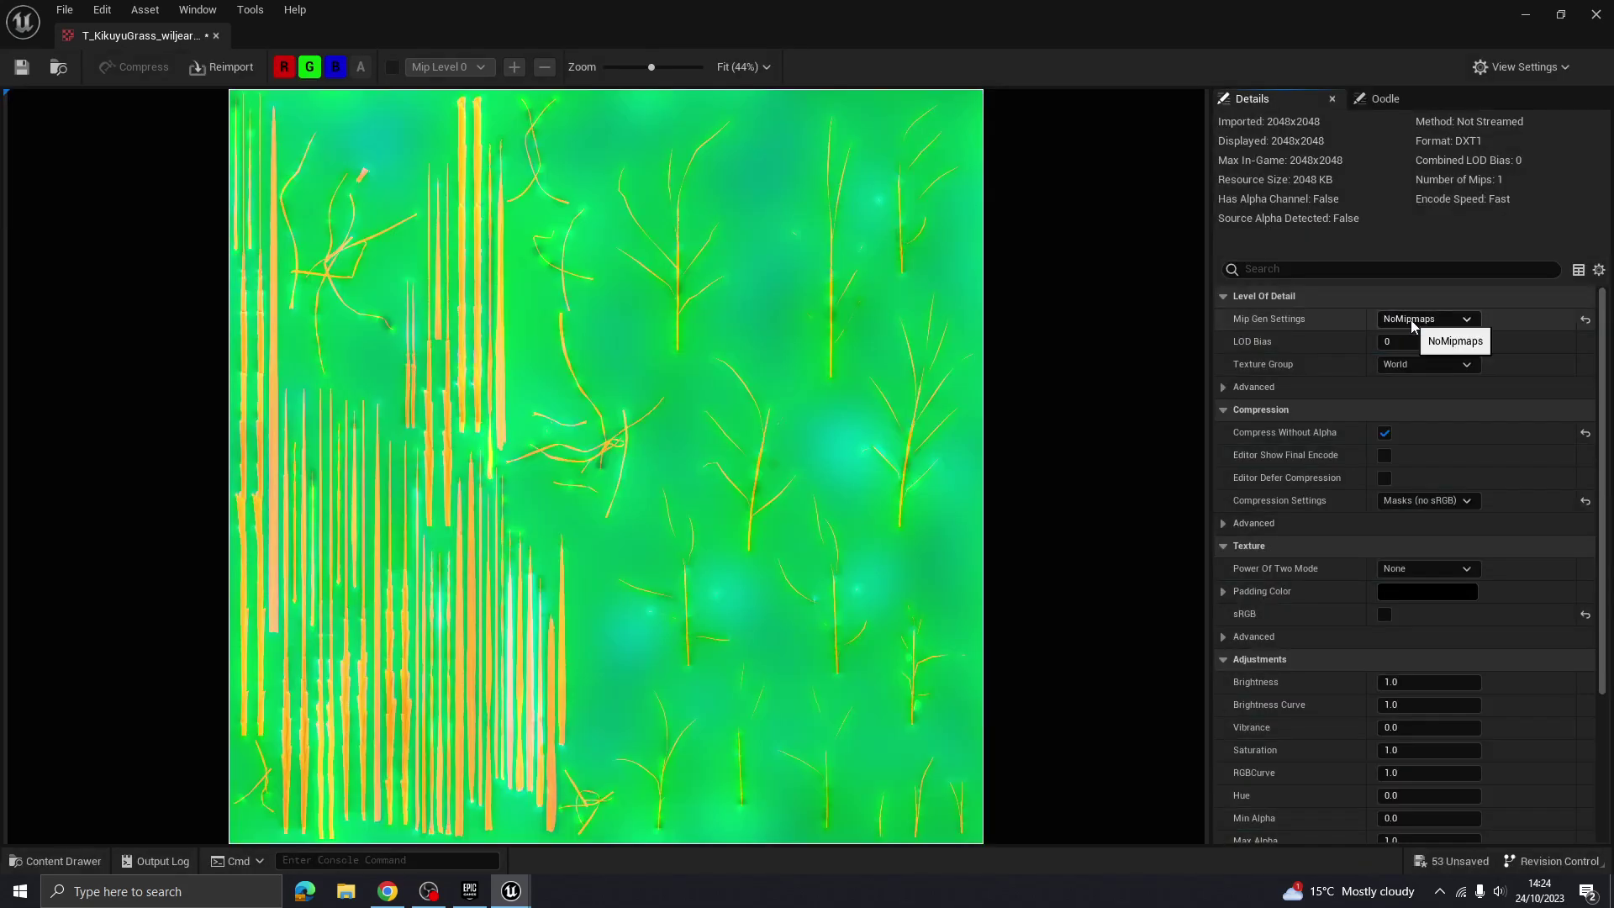
pyautogui.click(23, 73)
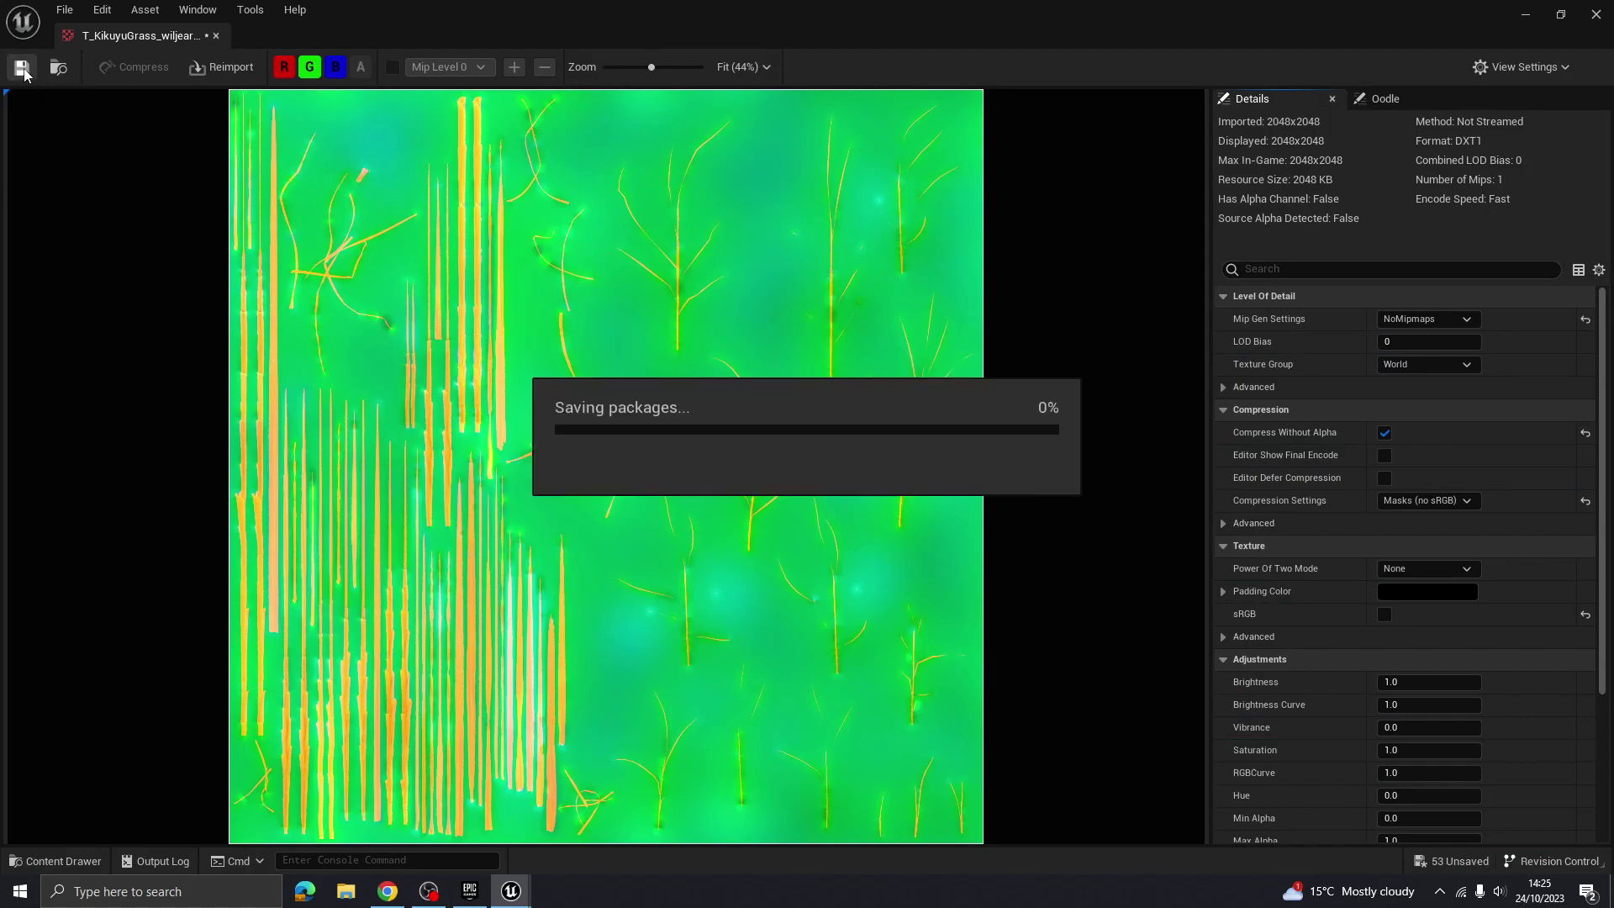
pyautogui.click(216, 37)
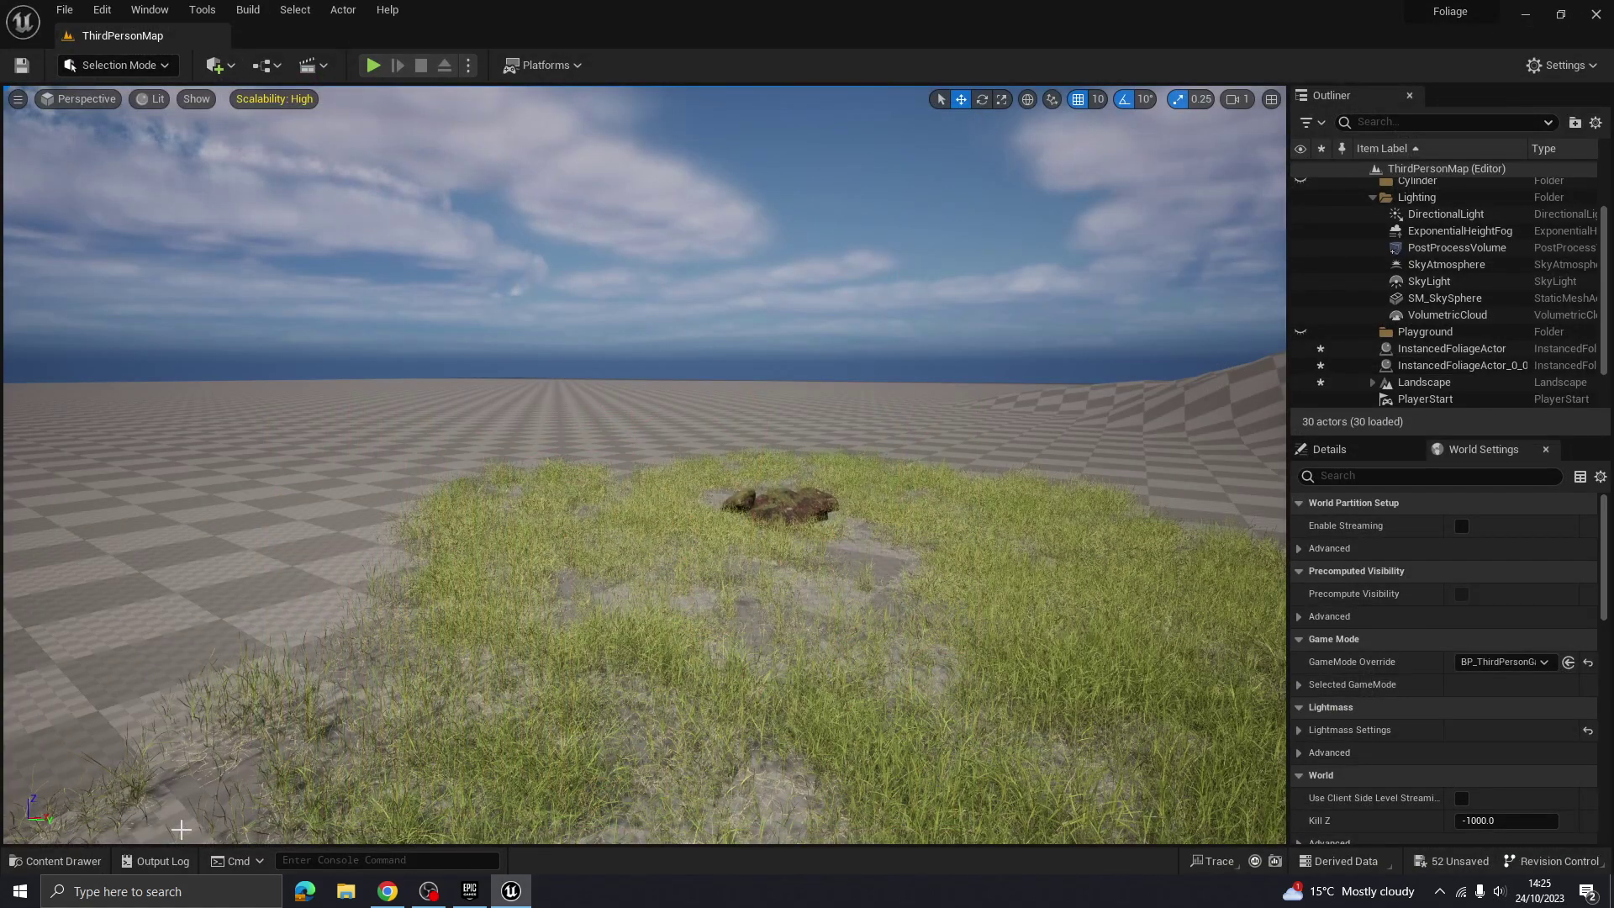
# Set Mip Gen Settings to NoMipmaps on the last green Kikuyu grass texture, showing whole grass clumps, then save and close it
pyautogui.click(61, 861)
pyautogui.doubleClick(820, 680)
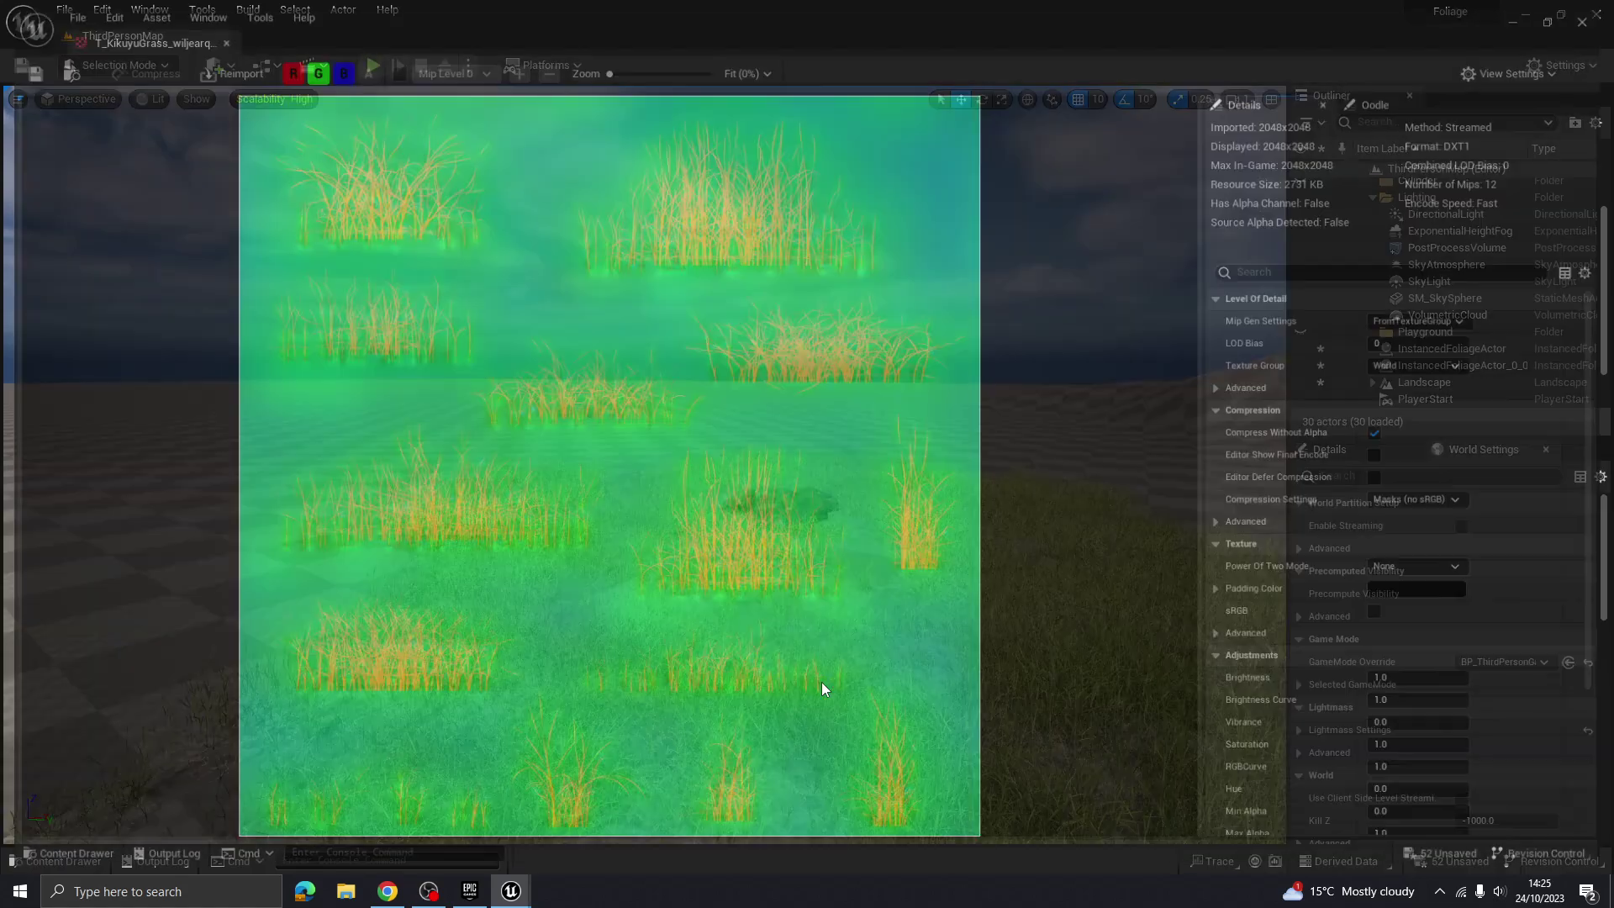
pyautogui.click(1414, 319)
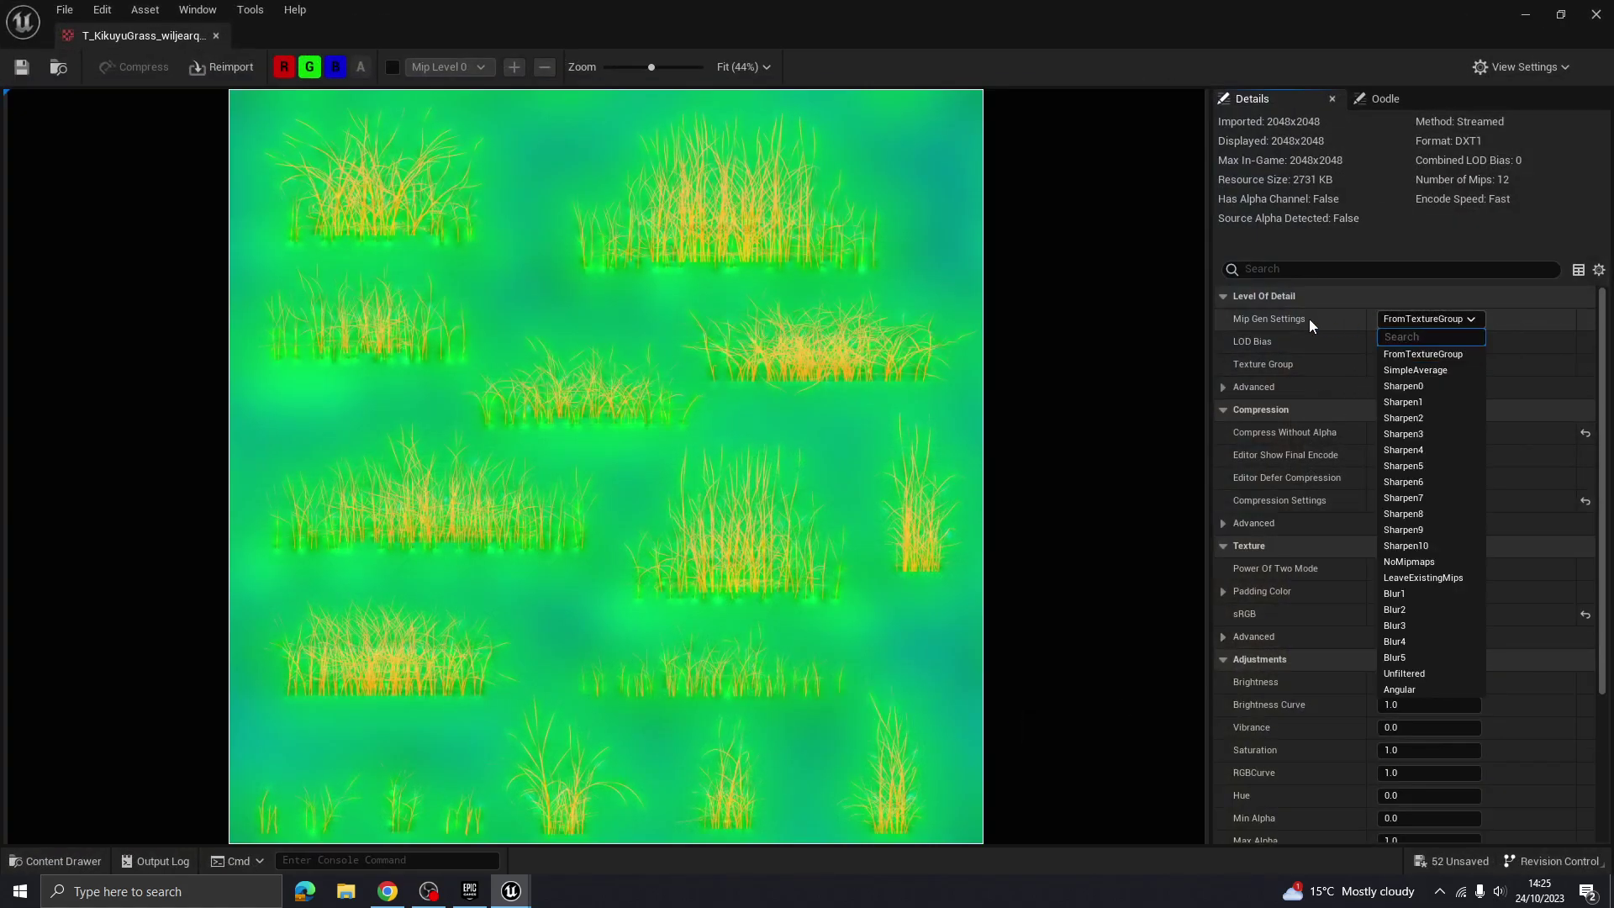
pyautogui.click(1406, 561)
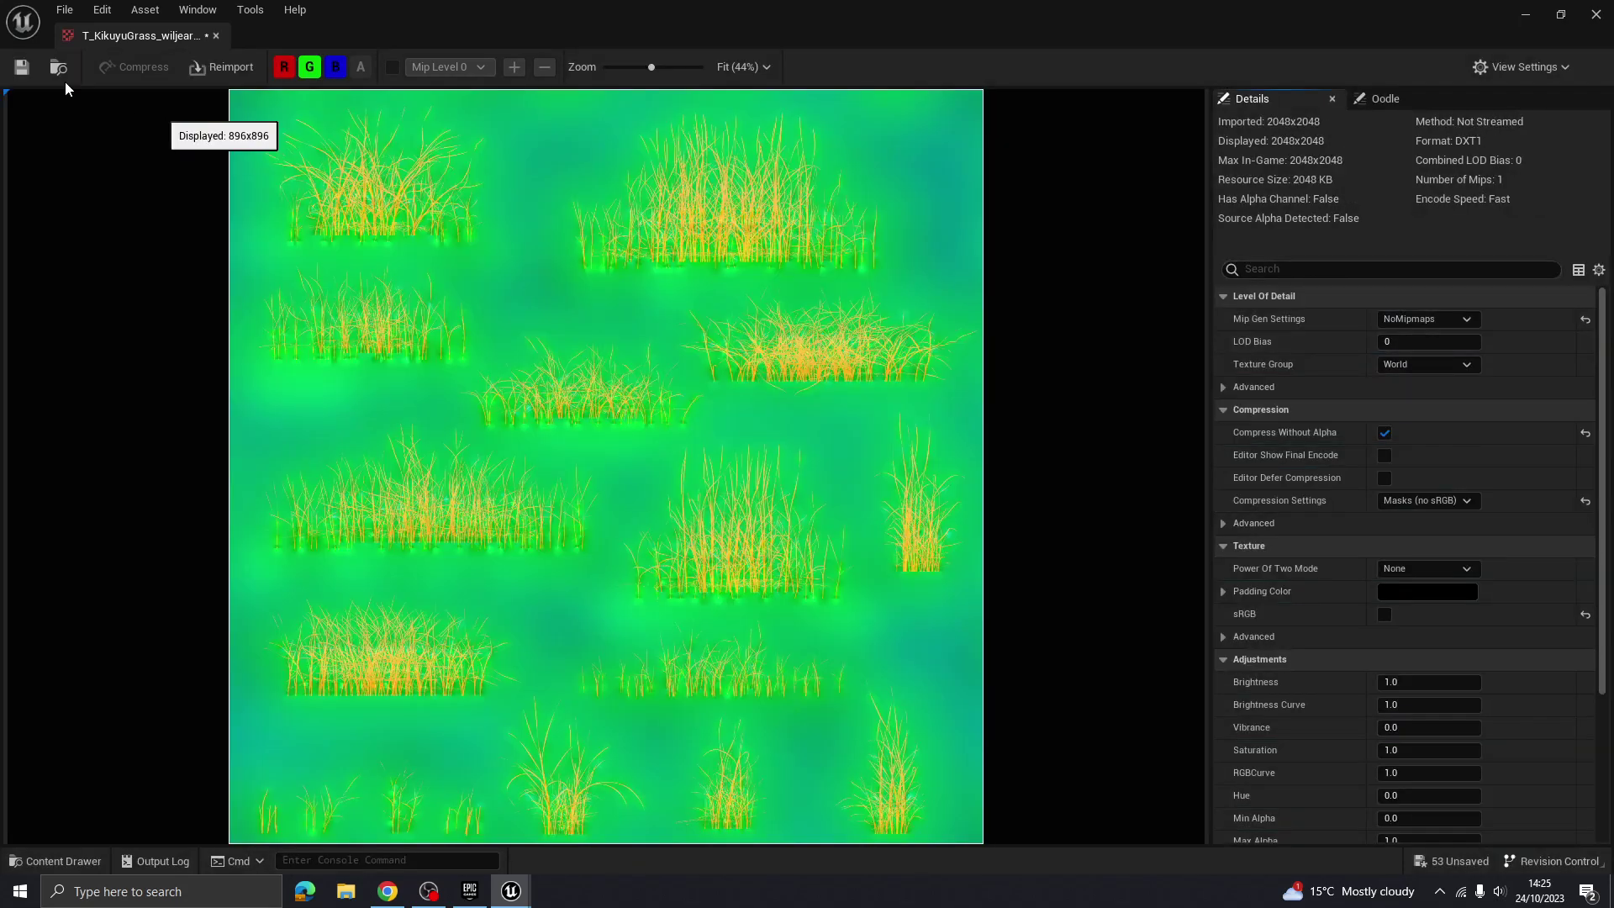
pyautogui.click(22, 67)
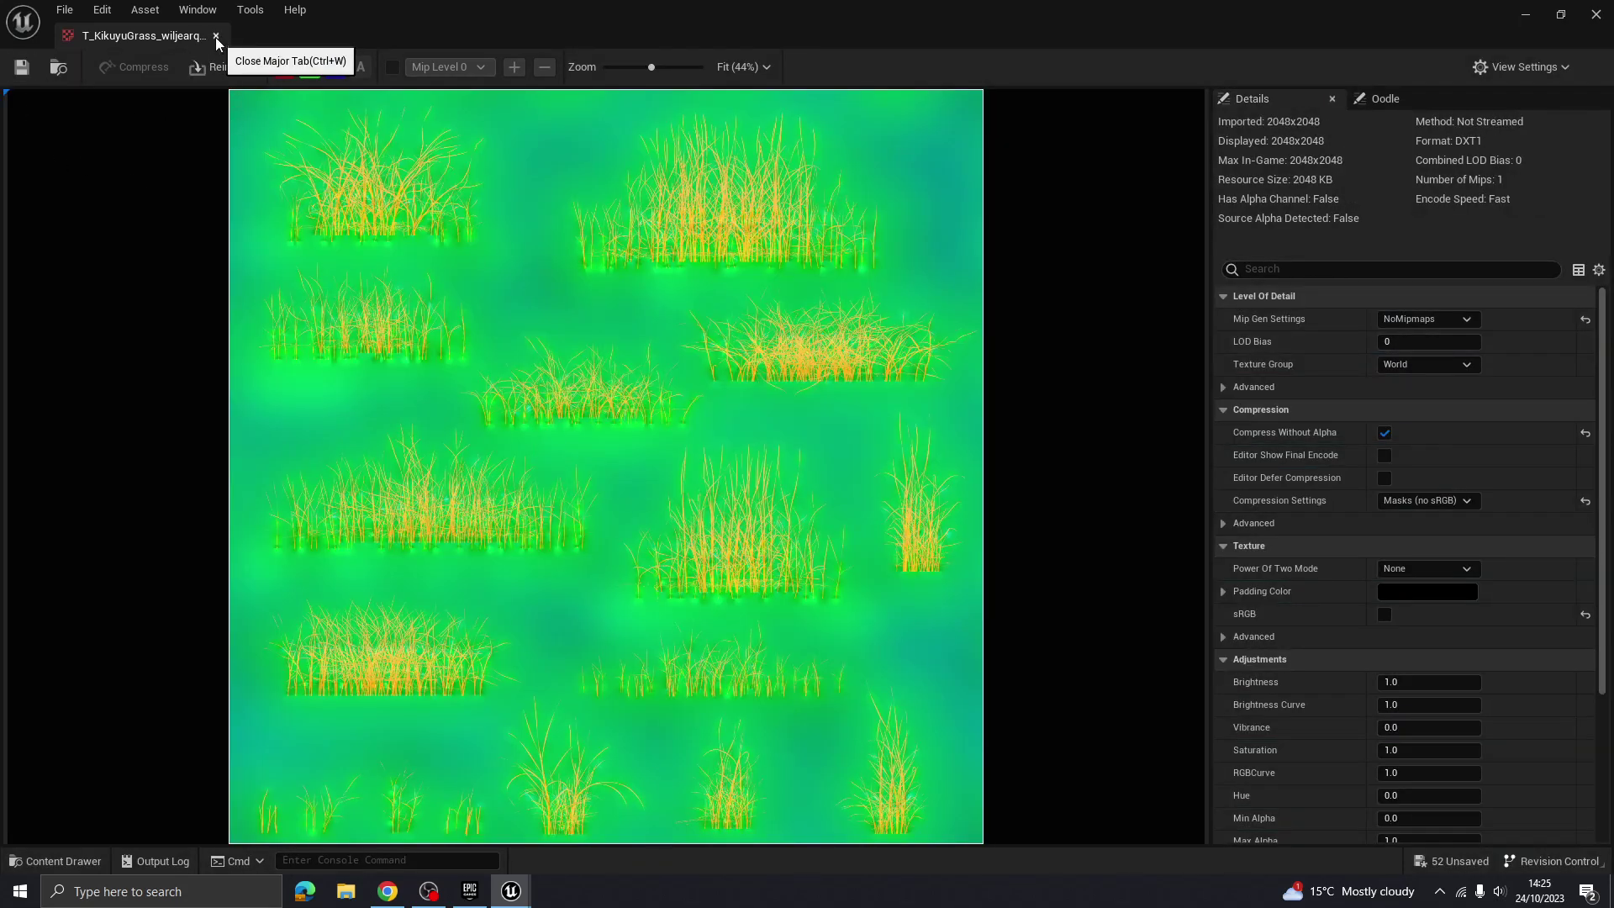
pyautogui.click(217, 38)
# Playtest the level, running the character far from the grass patch and back to the rocks to check the distant foliage, then stop
pyautogui.click(373, 66)
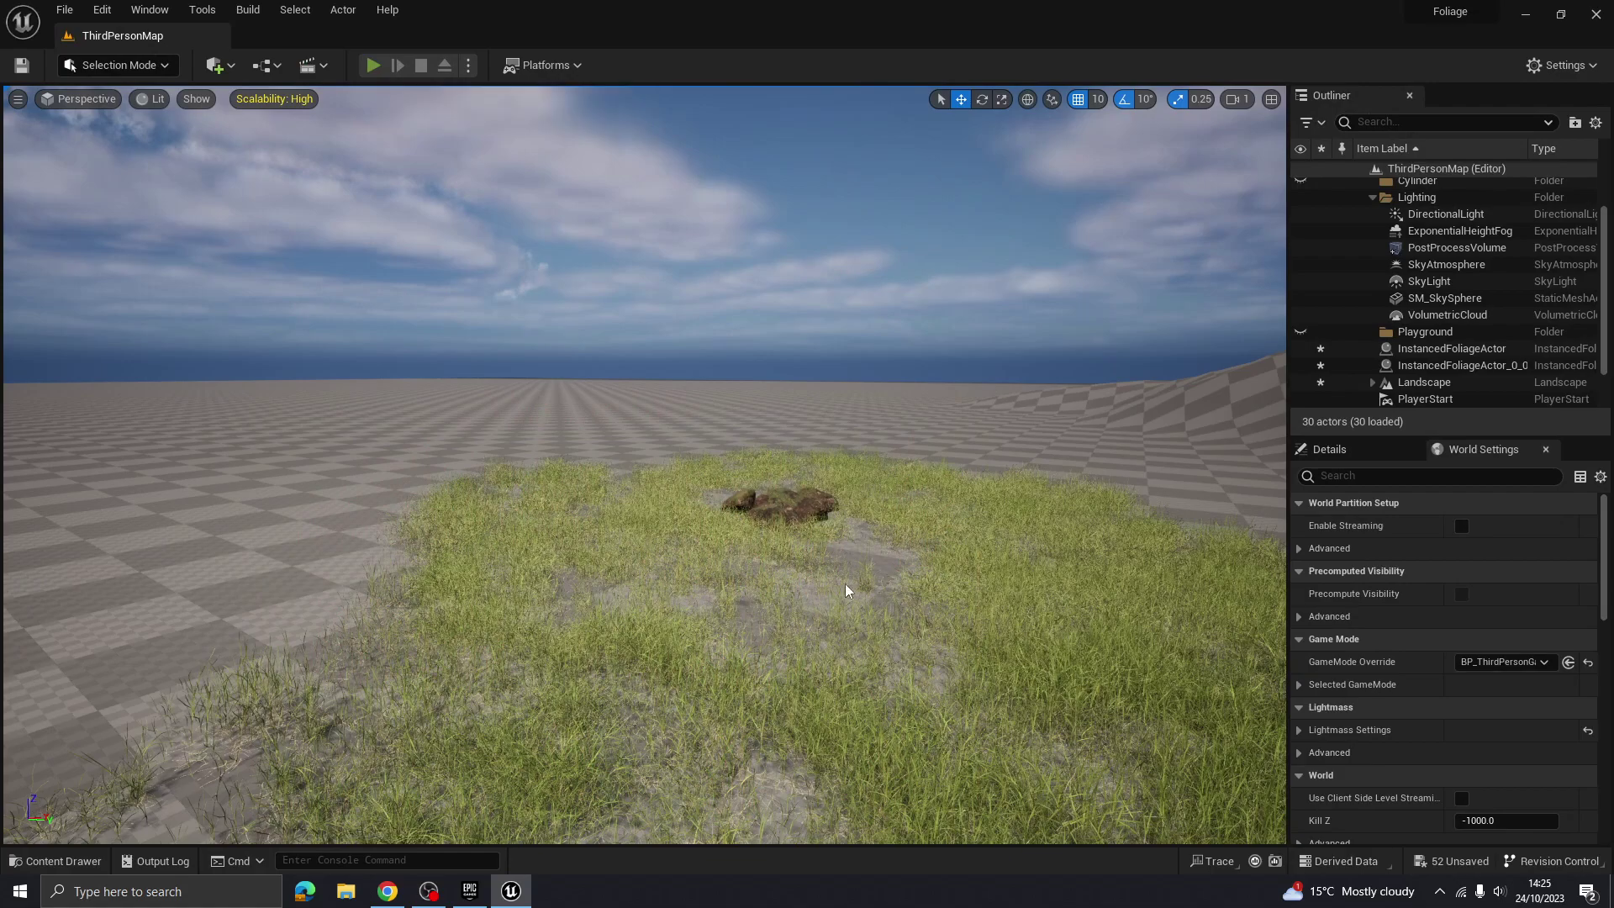
pyautogui.press('w')
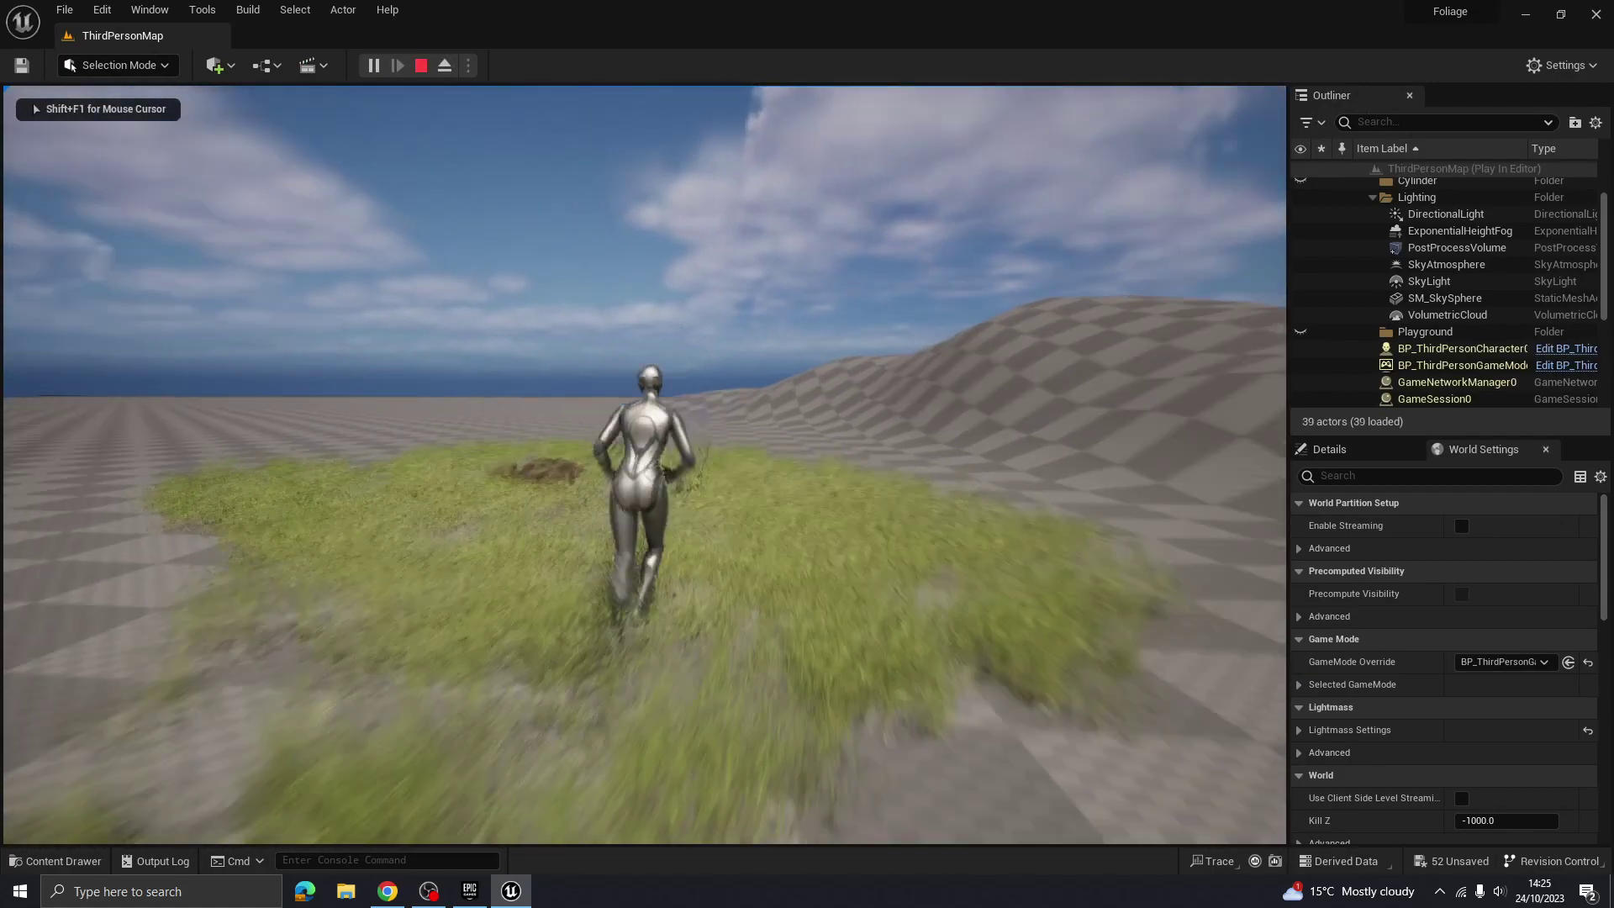
pyautogui.press('a')
pyautogui.press('s')
pyautogui.press('s')
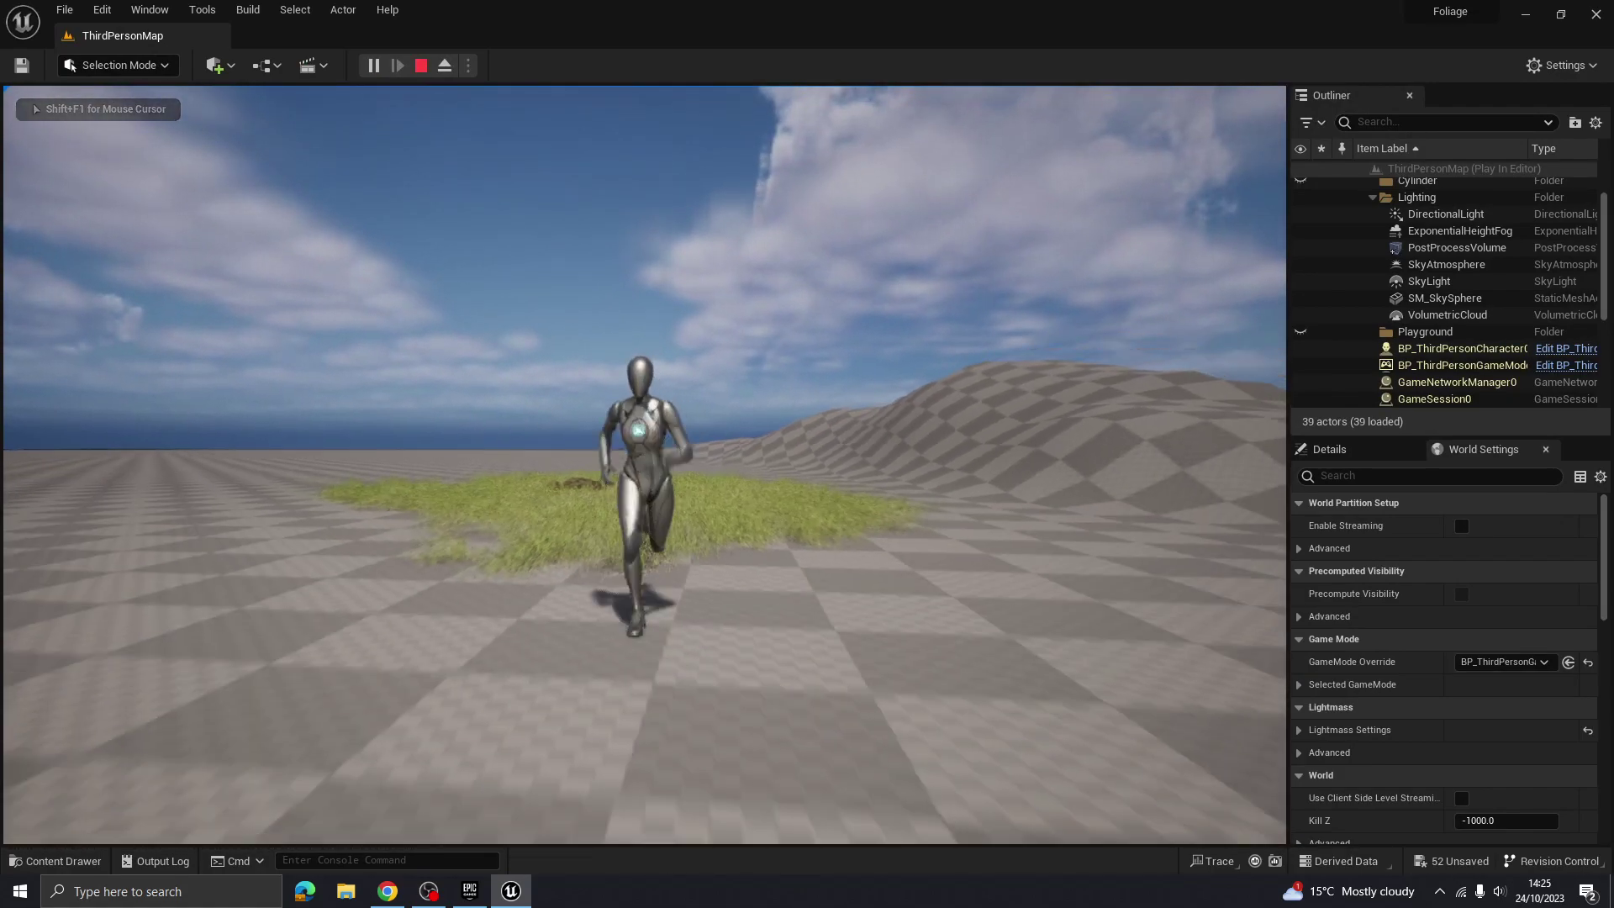
pyautogui.press('s')
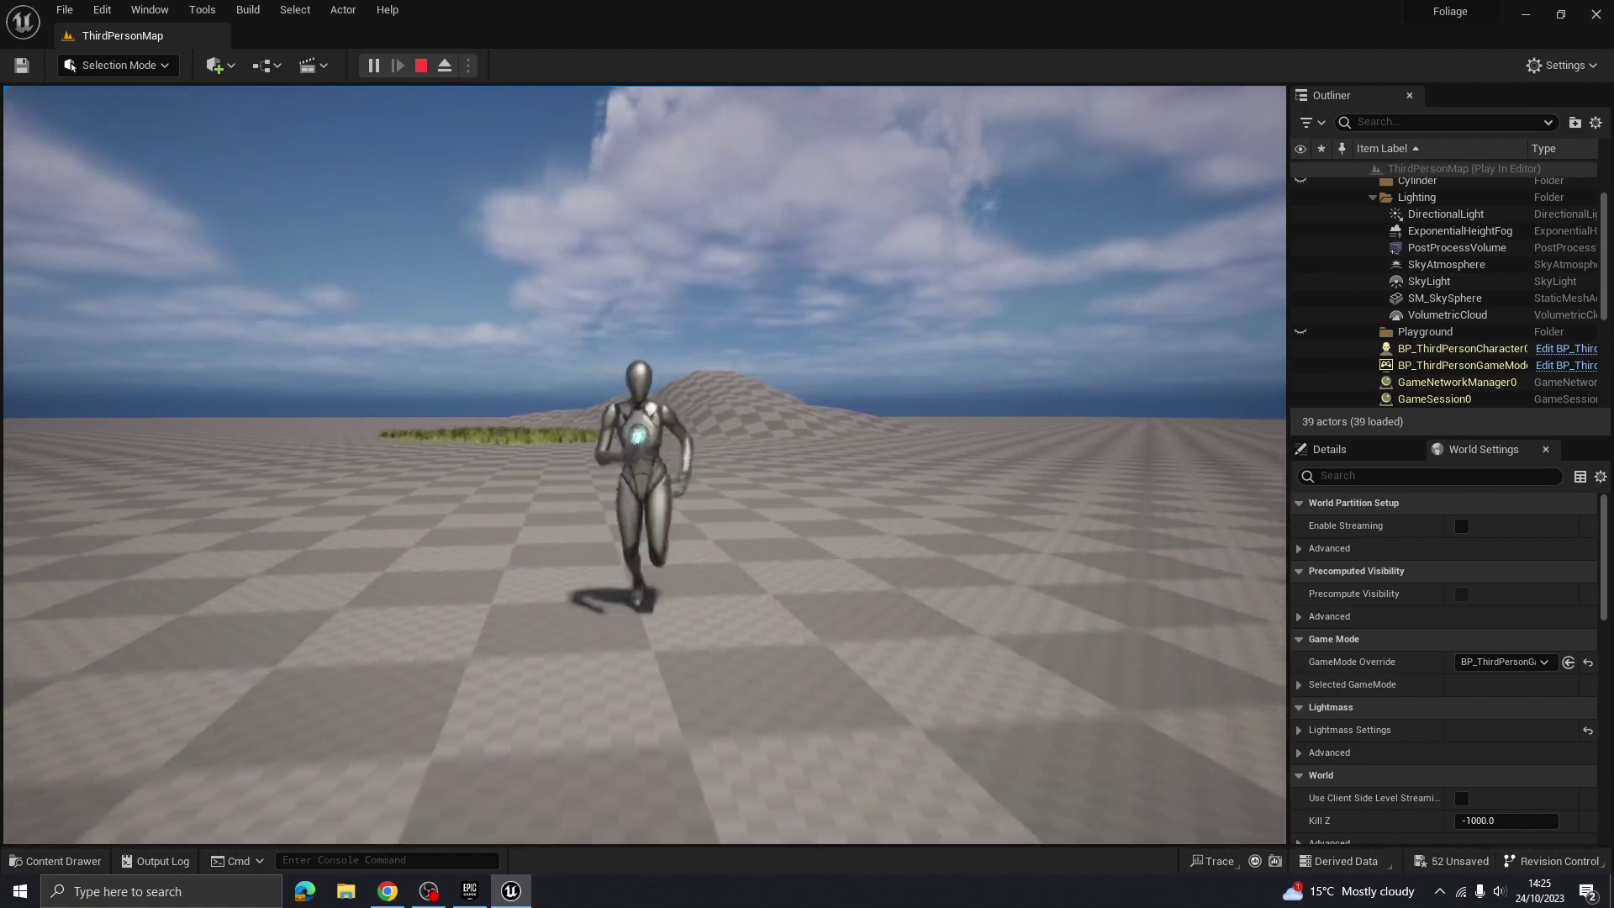
pyautogui.press('s')
pyautogui.press('w')
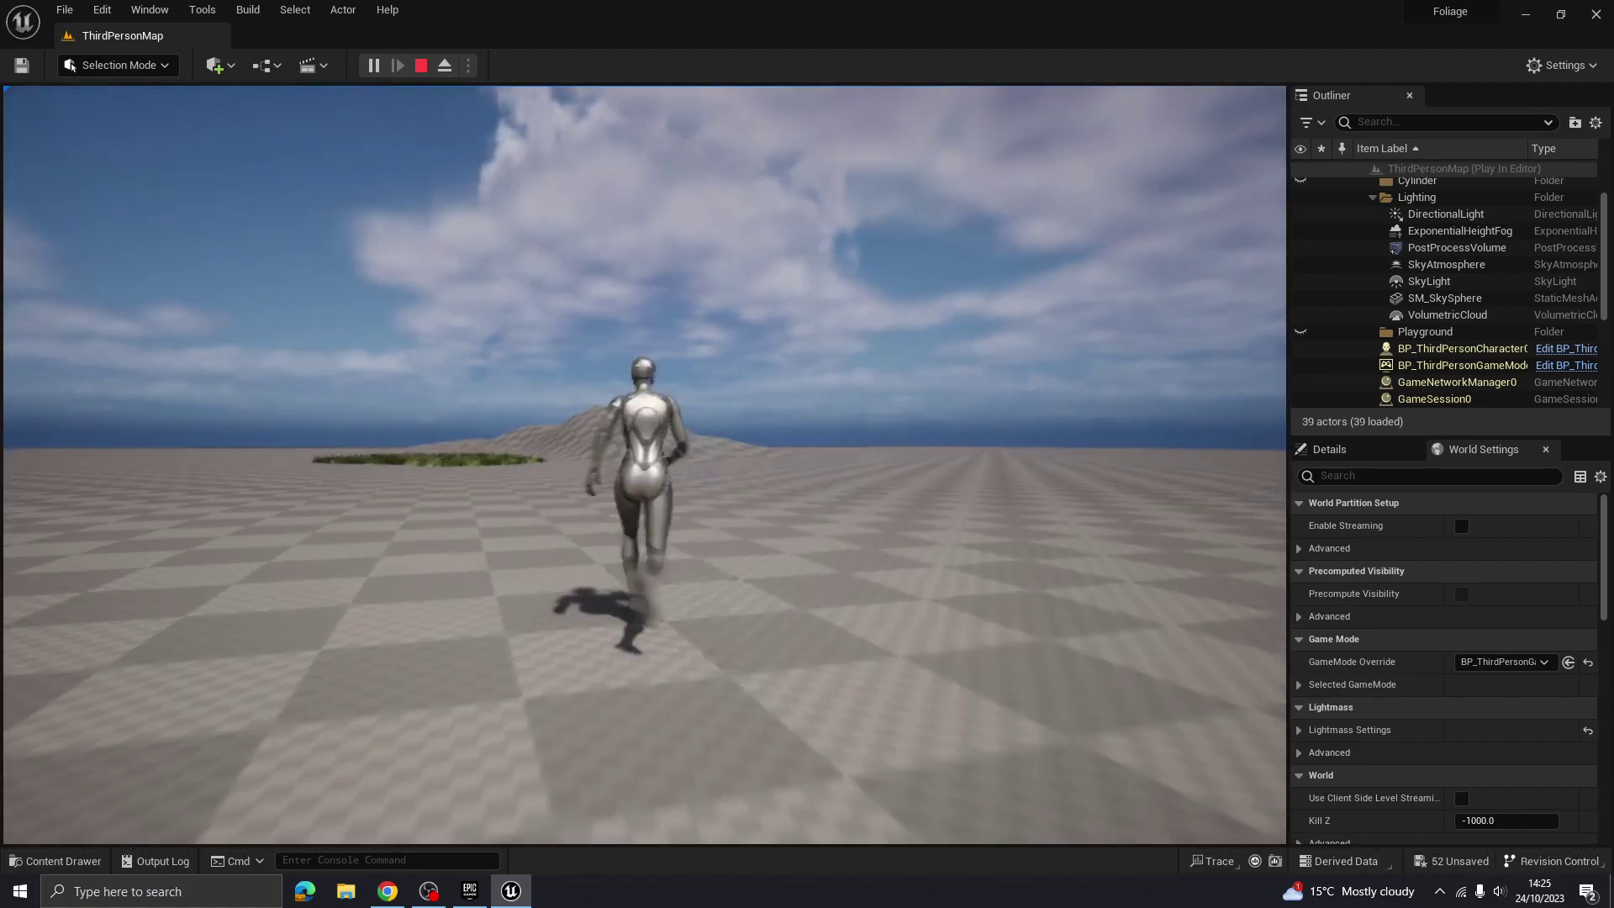
pyautogui.press('w')
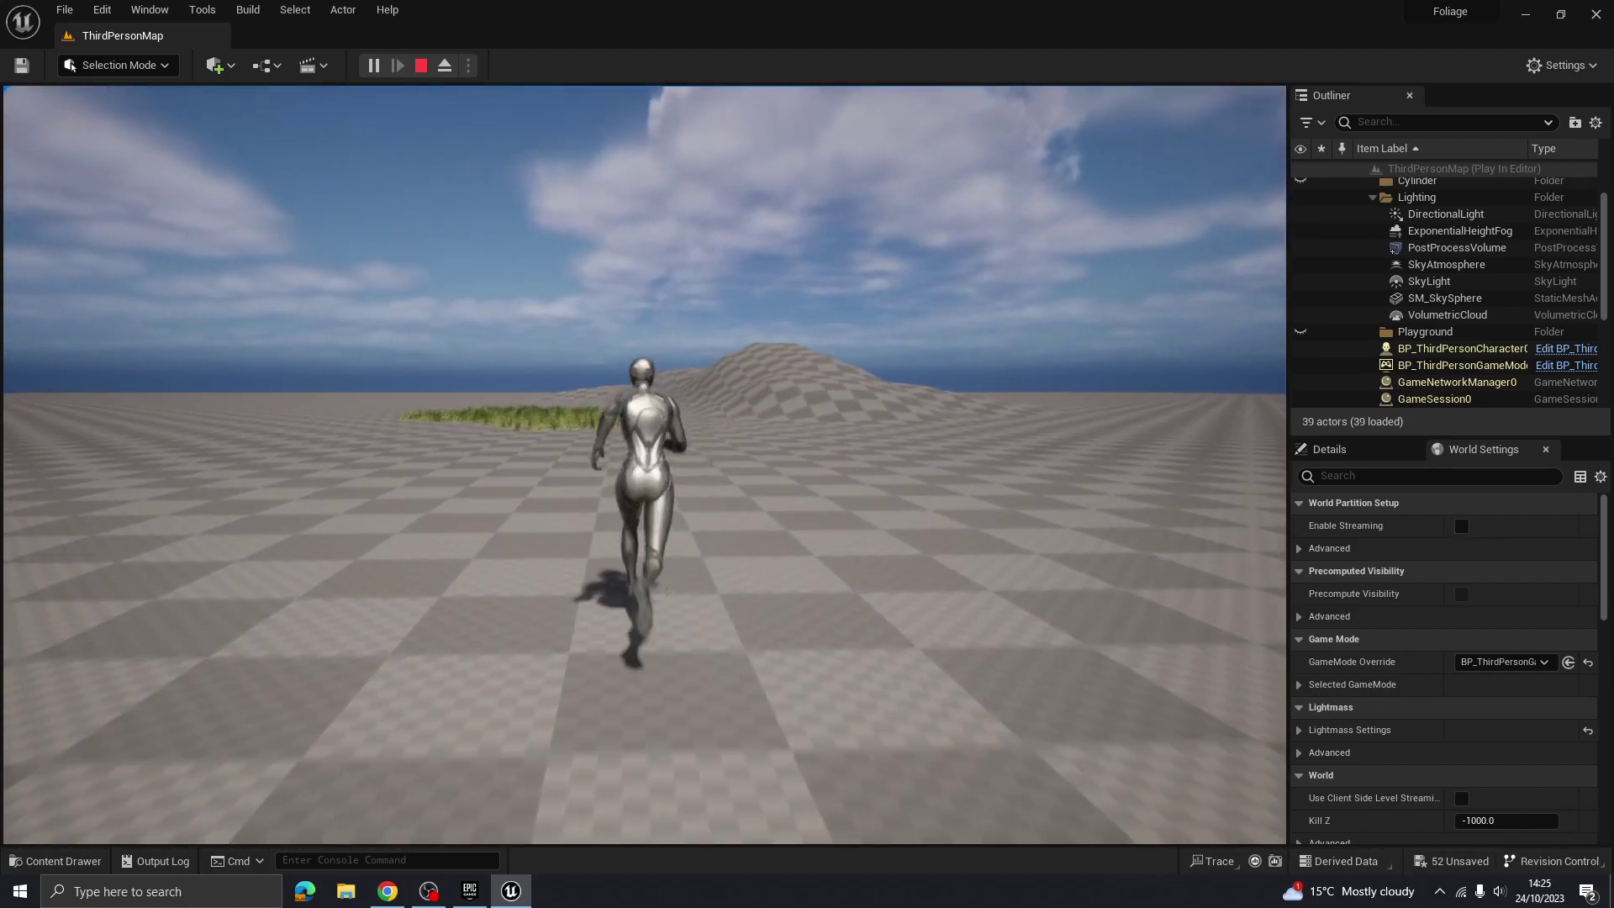
pyautogui.press('w')
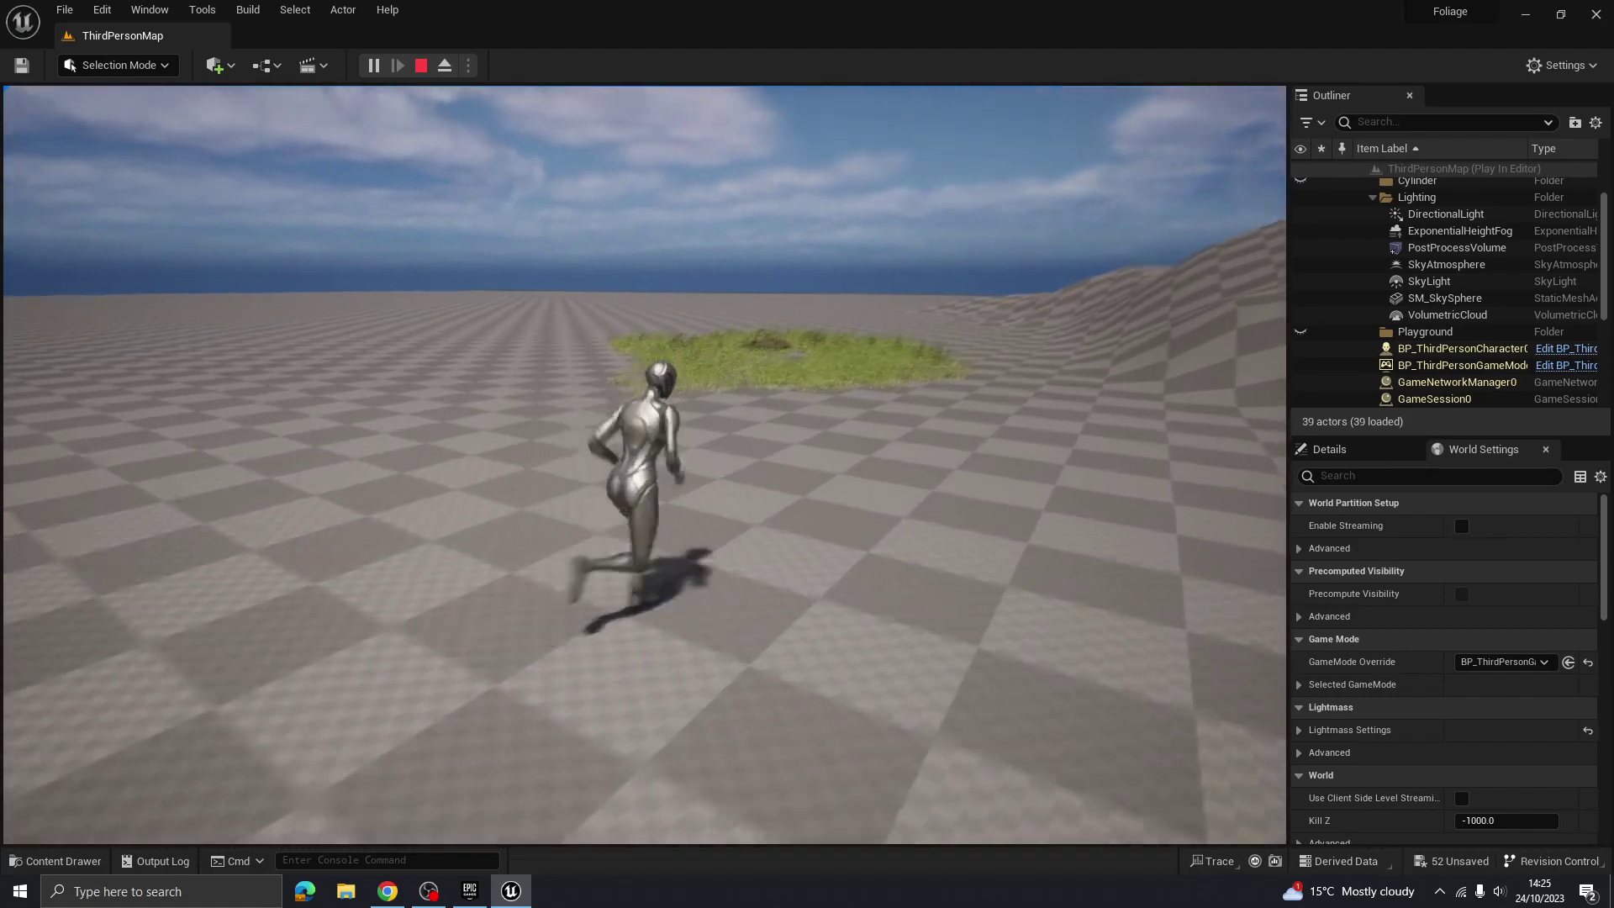
pyautogui.press('w')
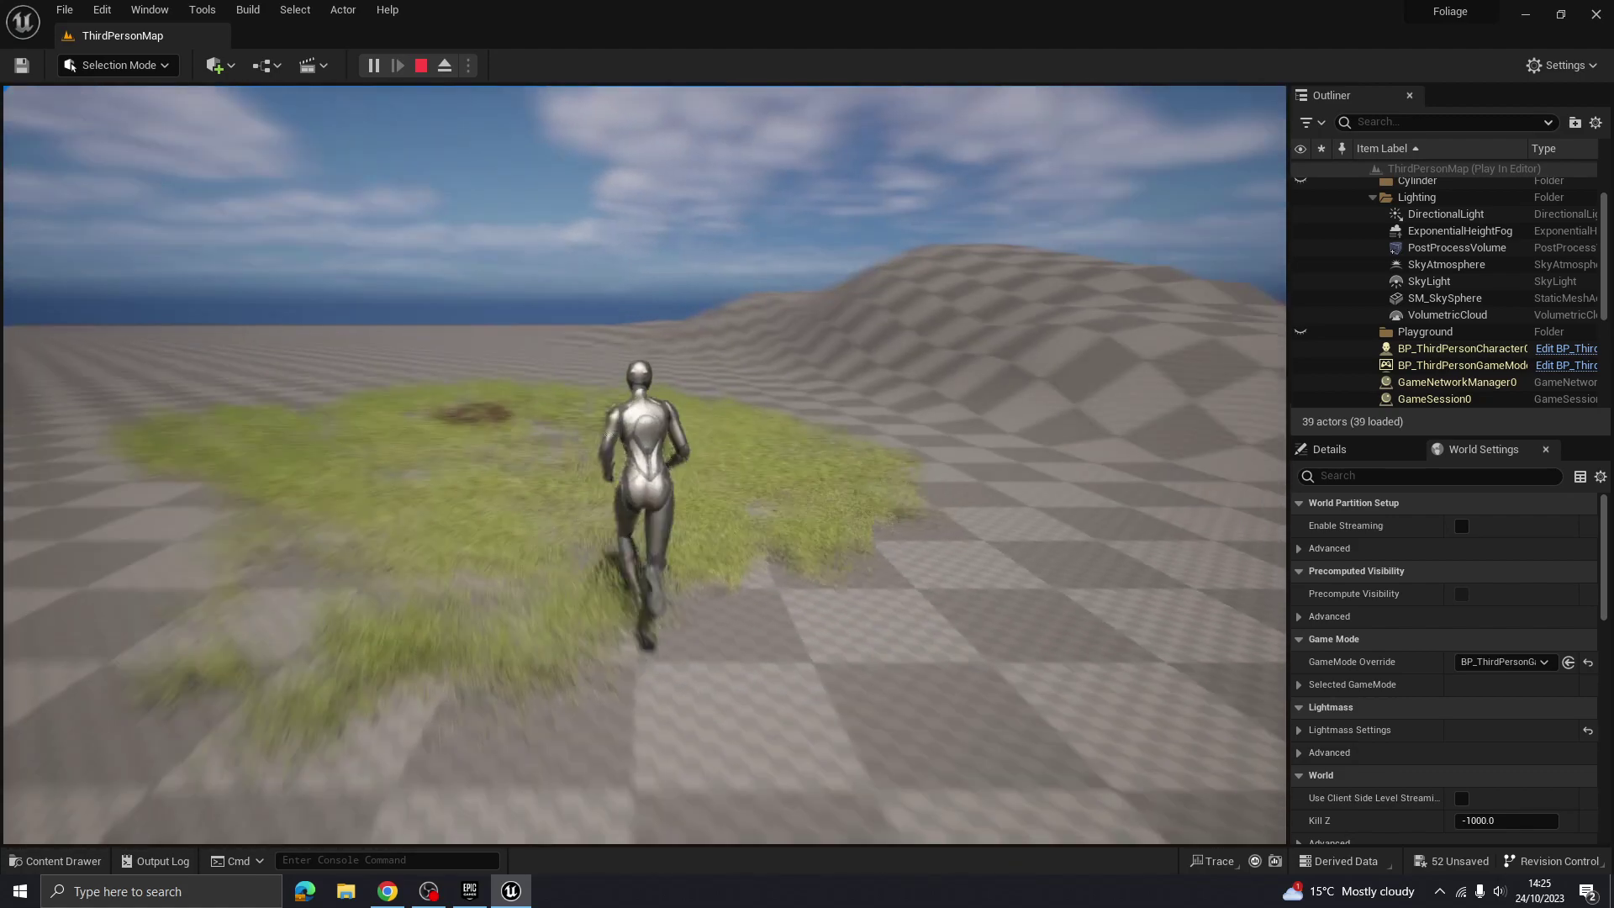
pyautogui.press('w')
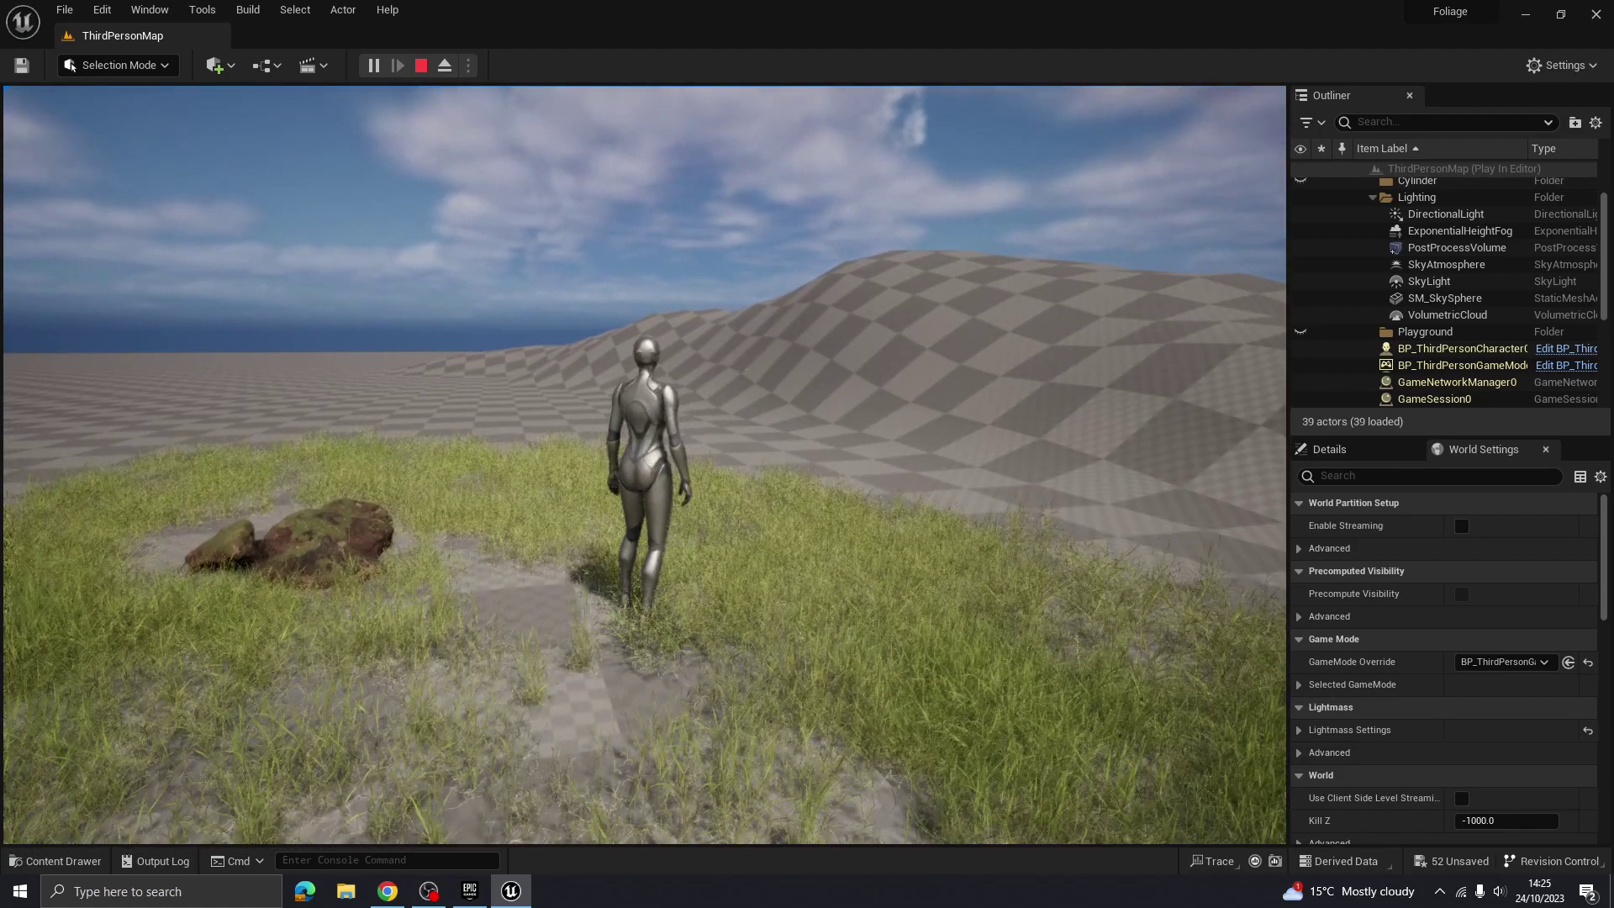
pyautogui.press('Escape')
pyautogui.moveTo(760, 508); pyautogui.dragTo(735, 522, button='right')
pyautogui.press('w')
pyautogui.moveTo(874, 622); pyautogui.dragTo(853, 624, button='right')
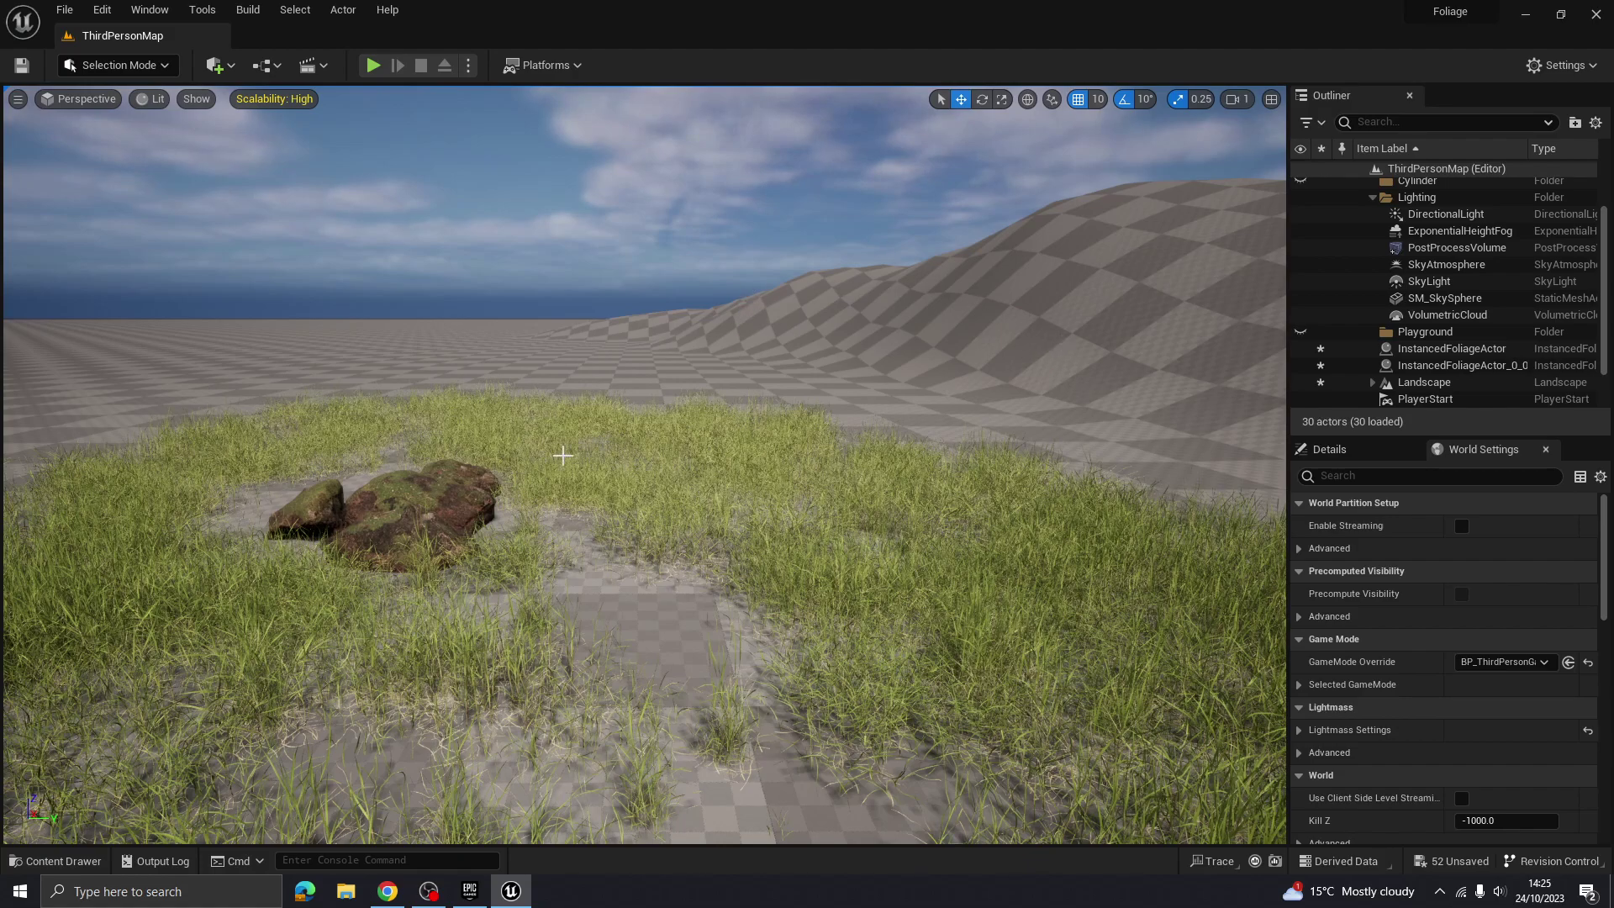
pyautogui.moveTo(645, 450); pyautogui.dragTo(622, 449, button='right')
pyautogui.press('d')
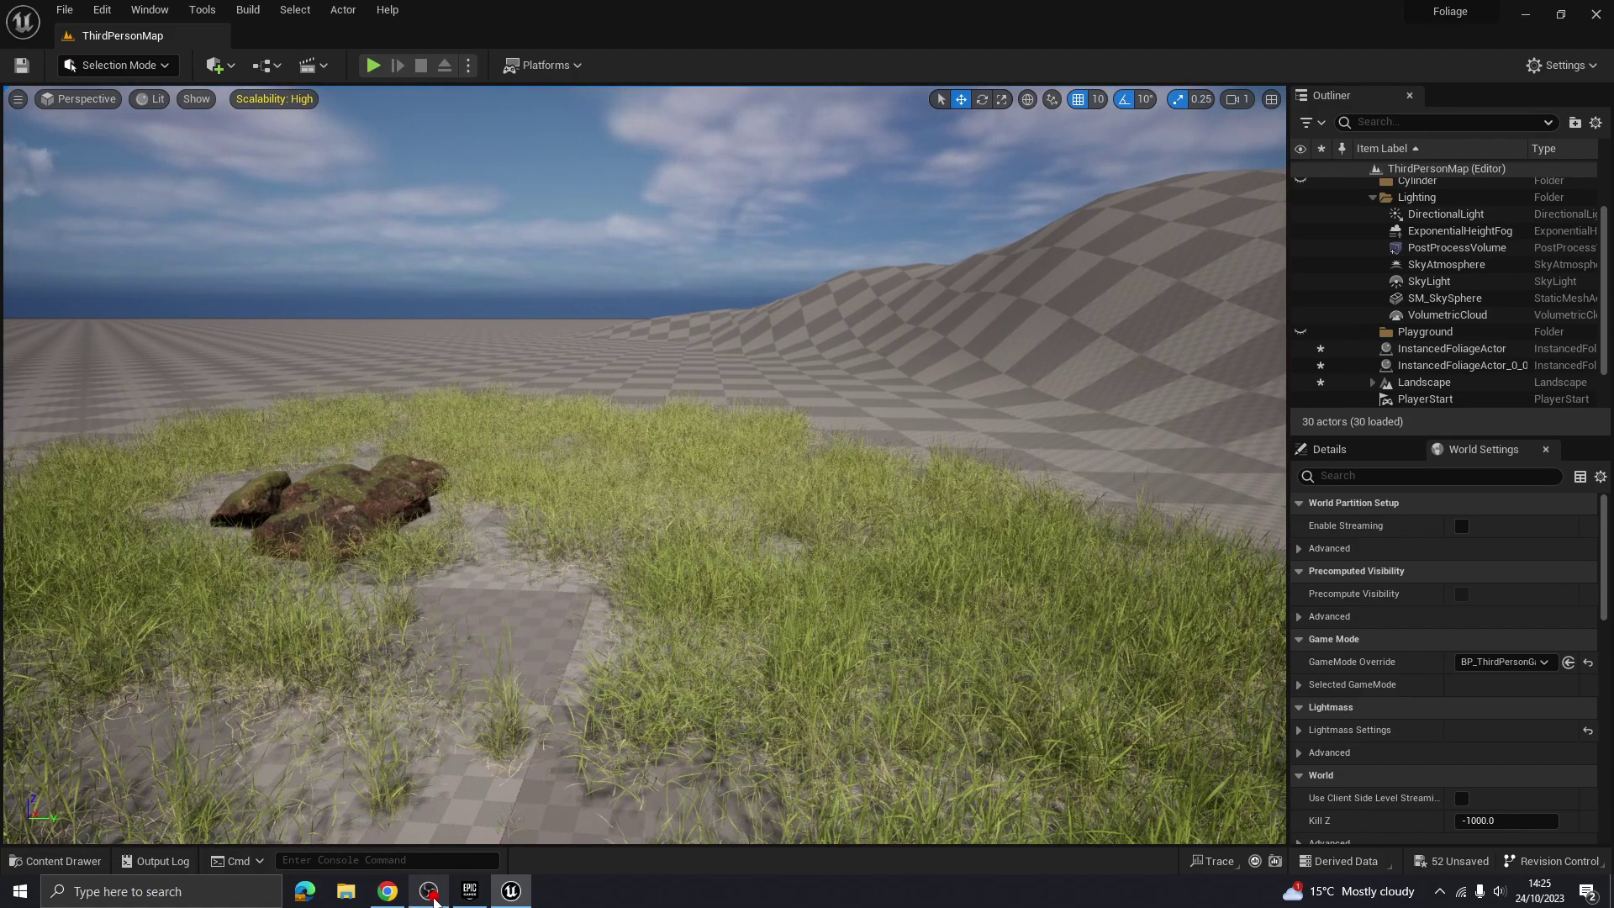
pyautogui.click(430, 892)
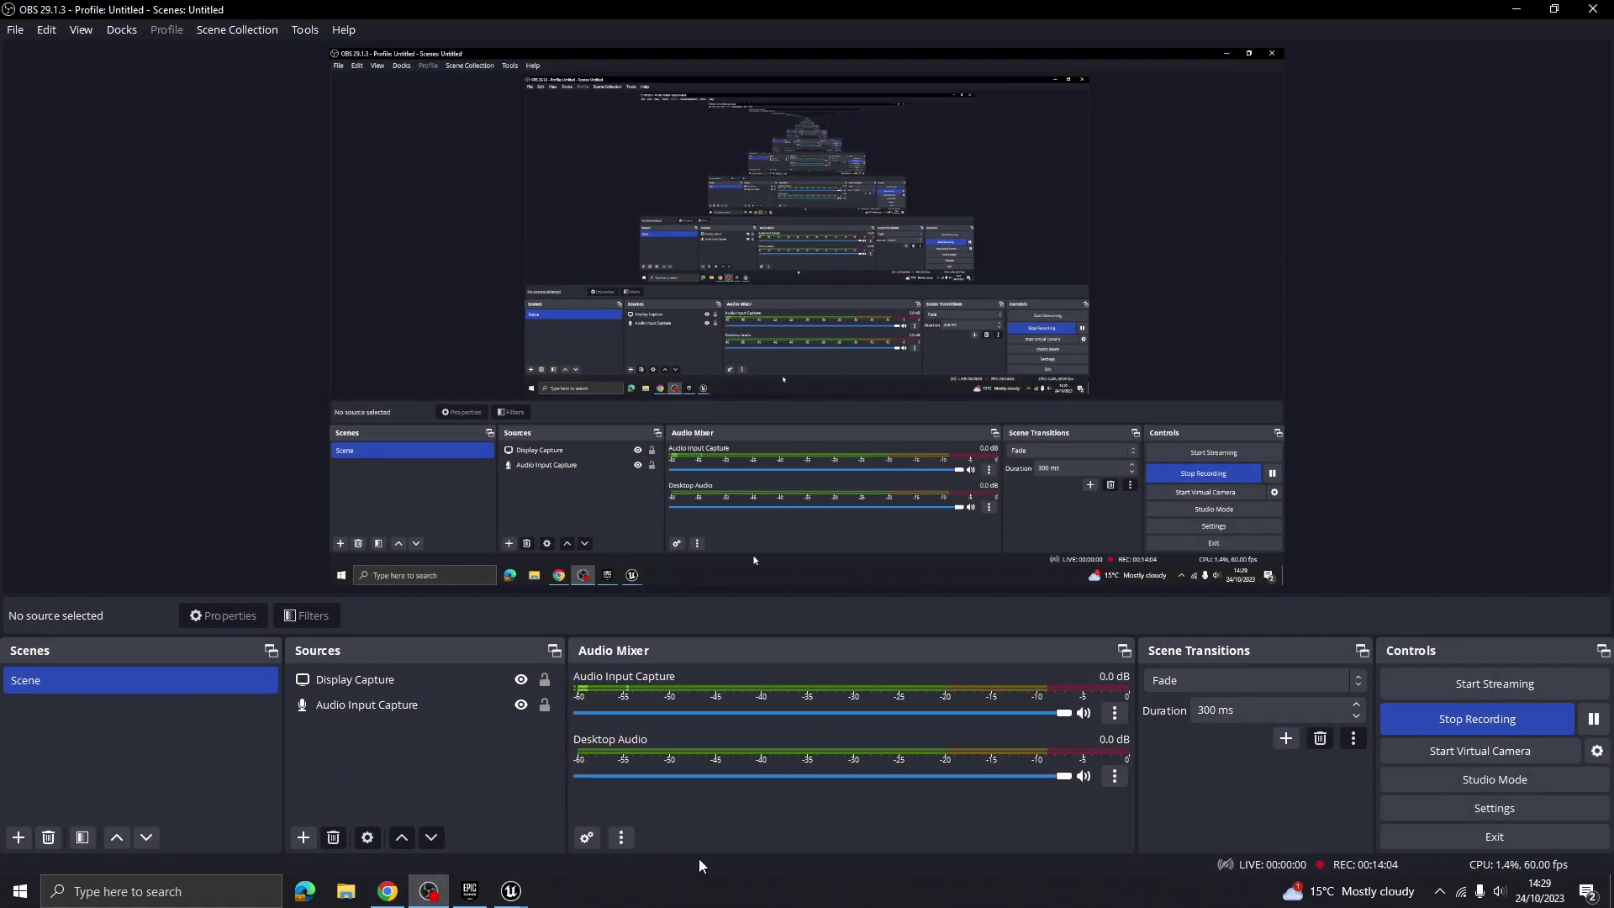
pyautogui.click(429, 891)
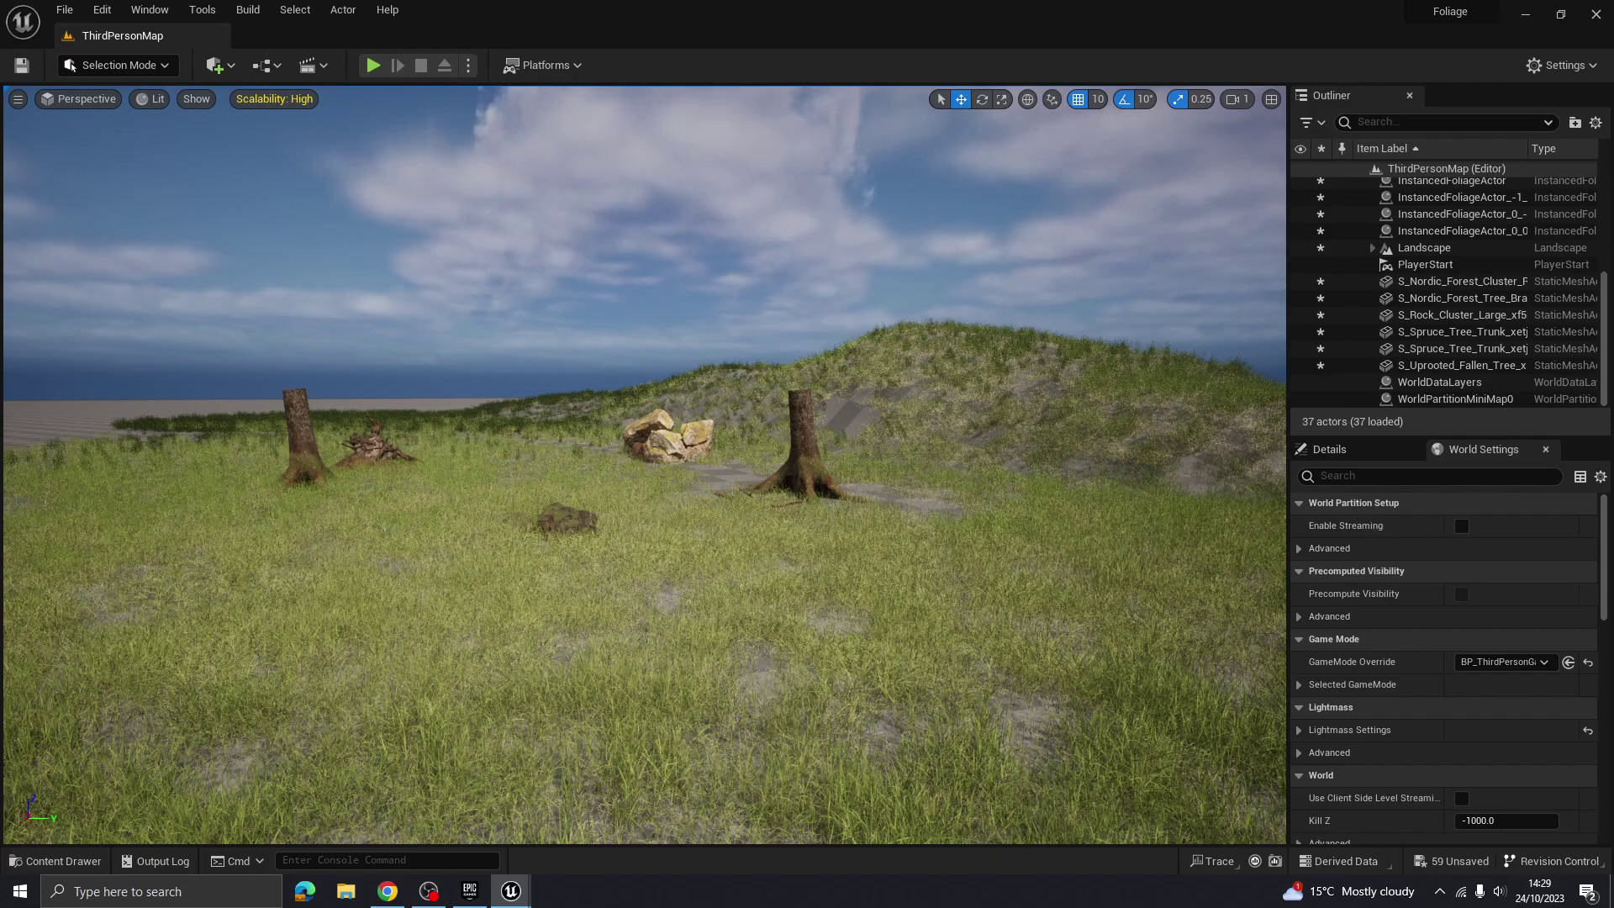
# Place the Animal_Skull_wk5idfu static mesh from the Megascans 3D_Assets folder onto the small mossy rock cluster
pyautogui.moveTo(791, 493); pyautogui.dragTo(741, 468, button='right')
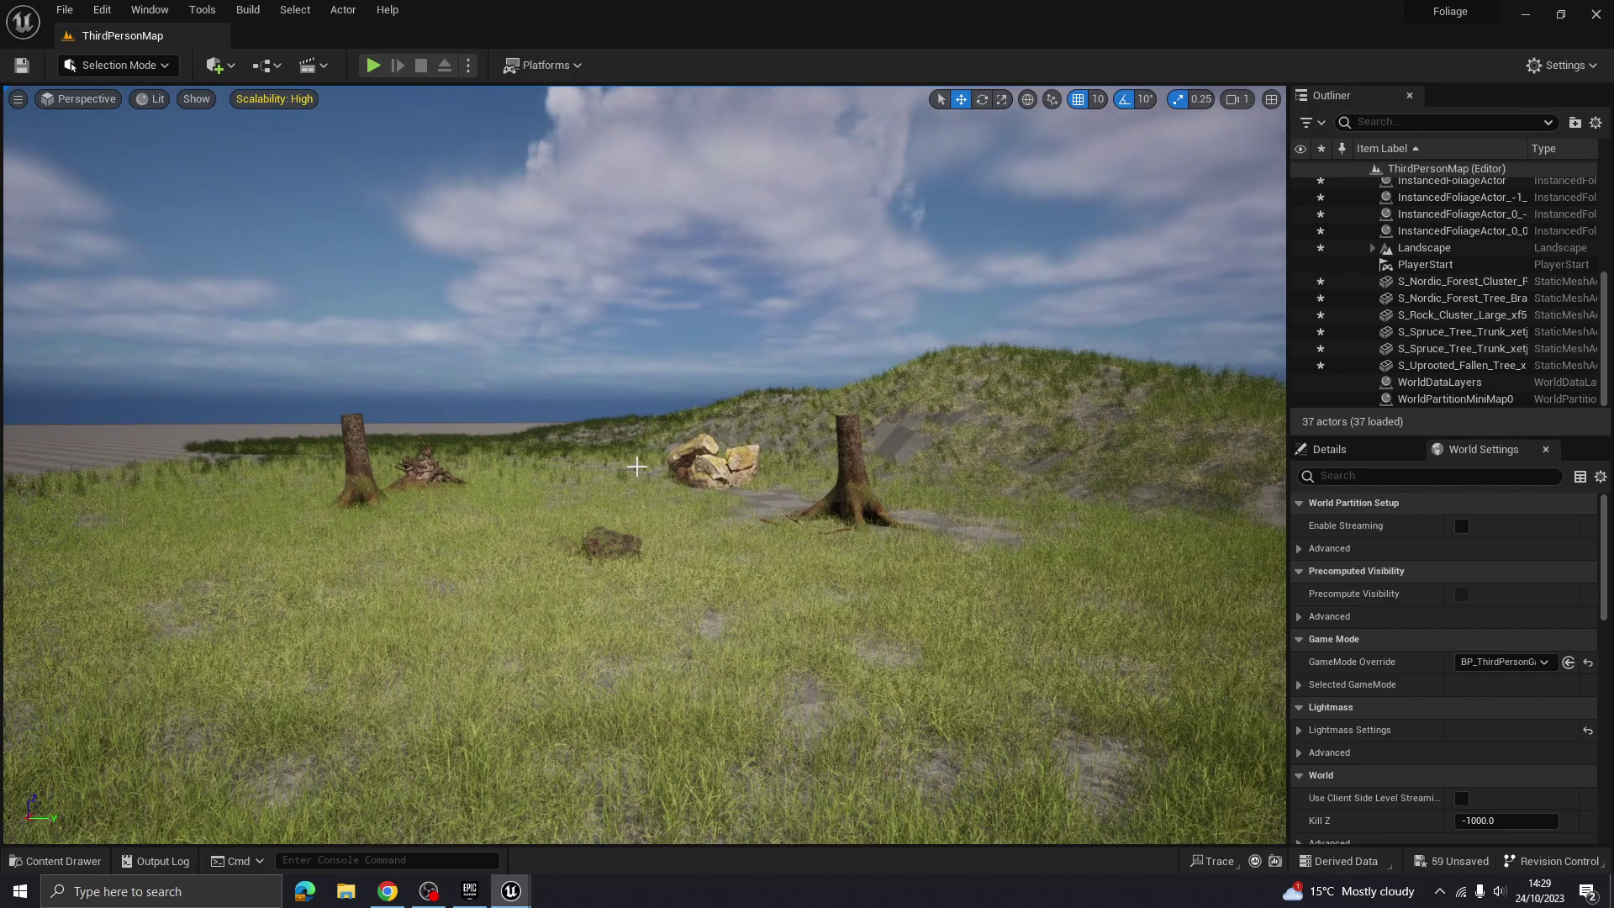
pyautogui.scroll(2, 591, 491)
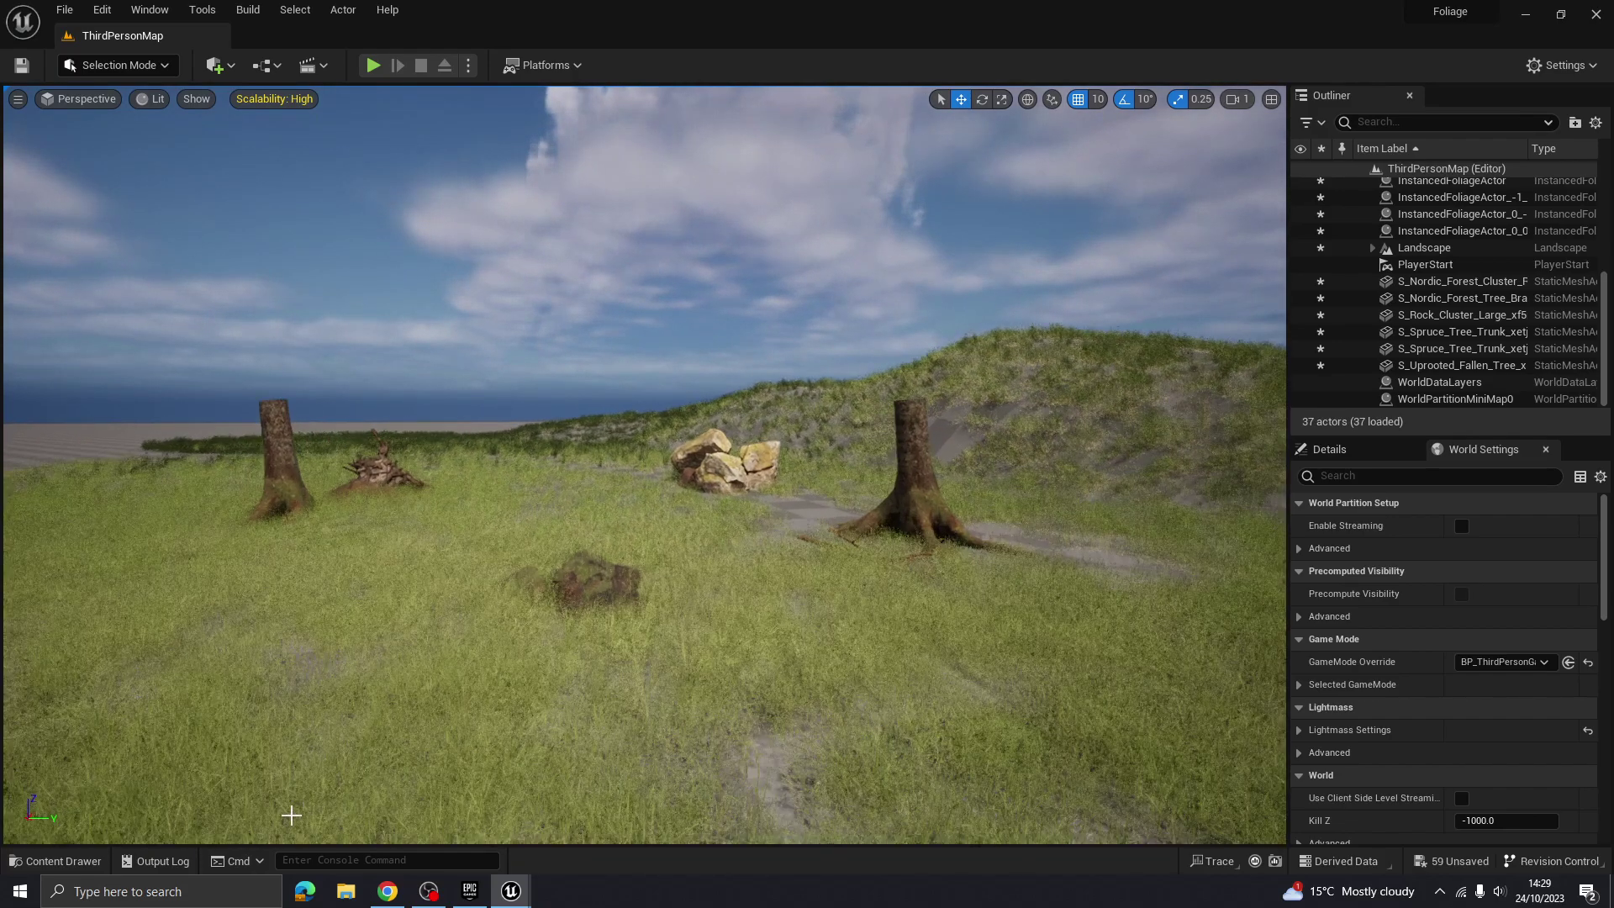
pyautogui.click(56, 861)
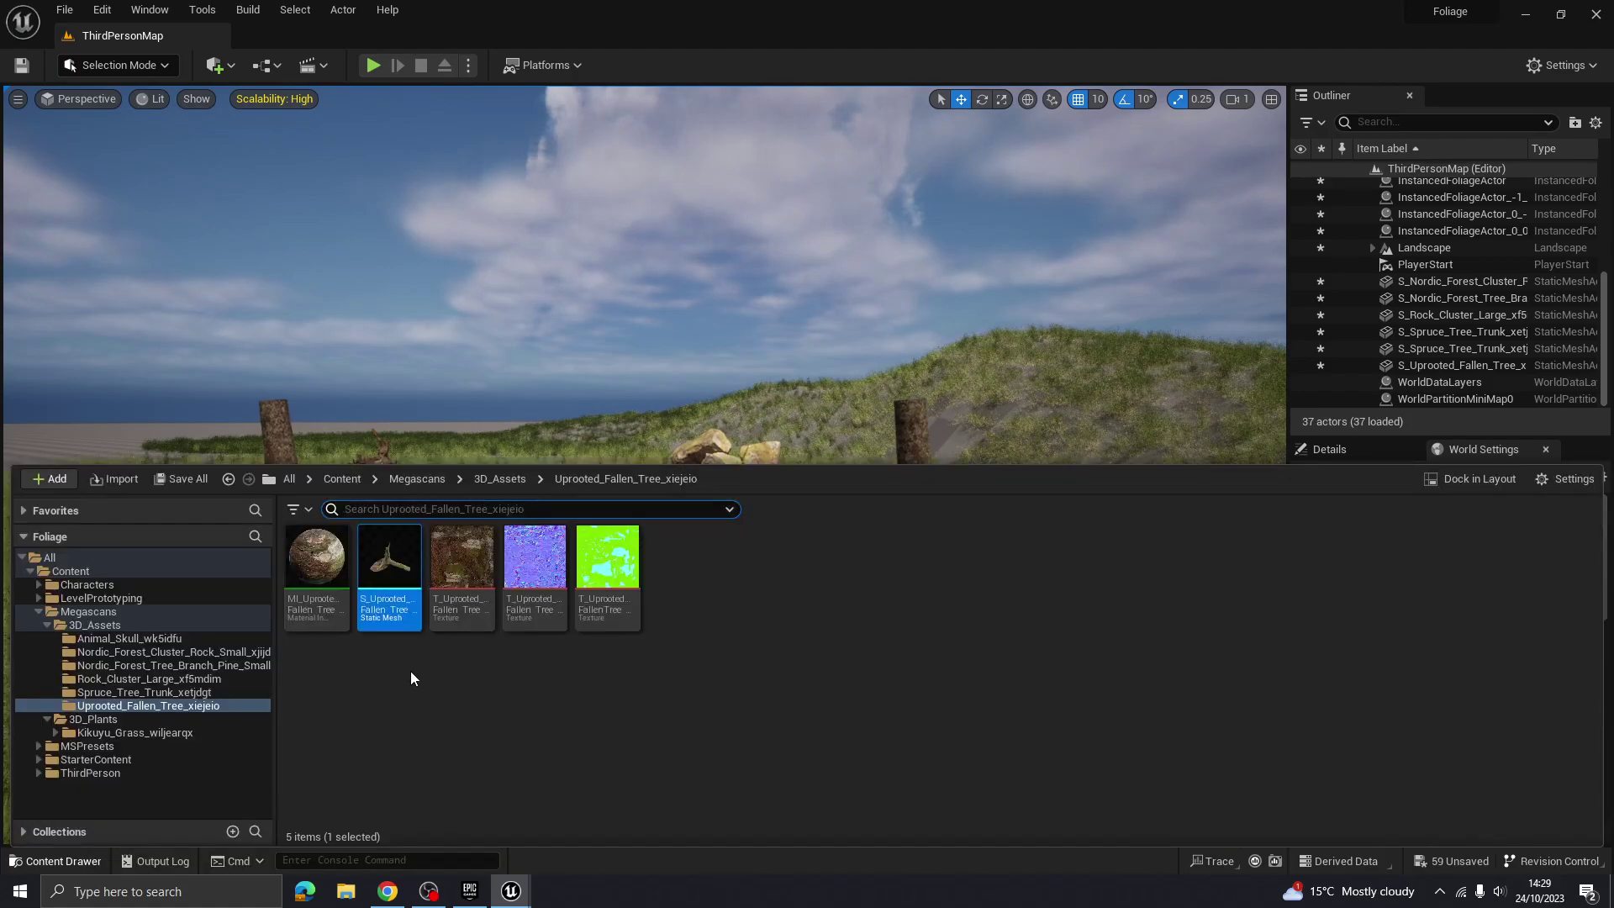
pyautogui.click(503, 480)
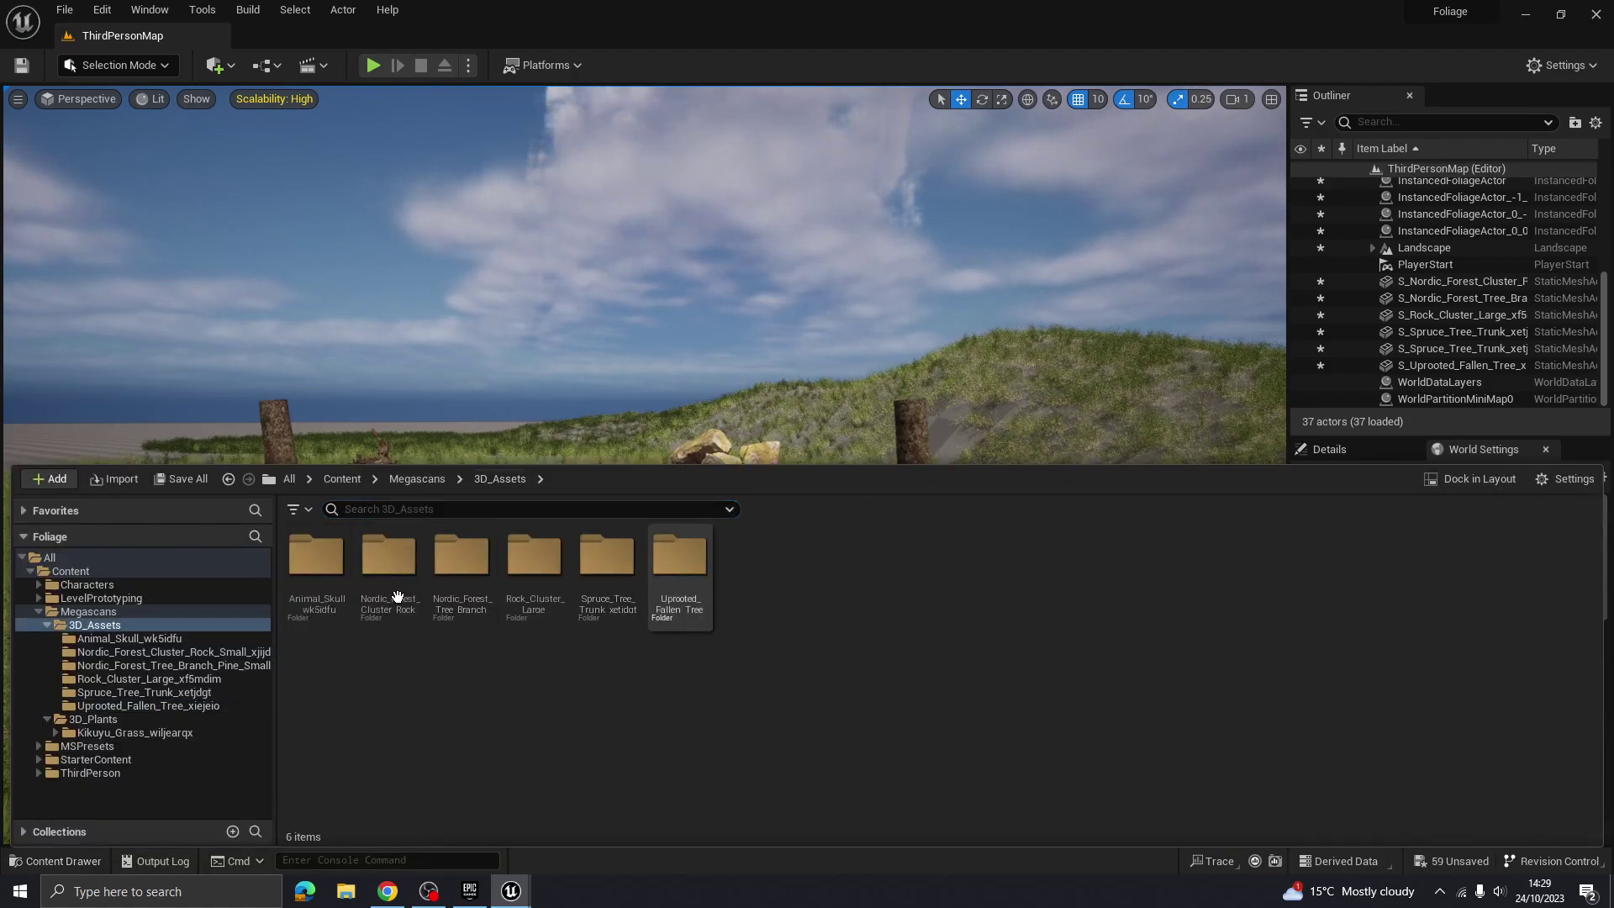
pyautogui.doubleClick(316, 559)
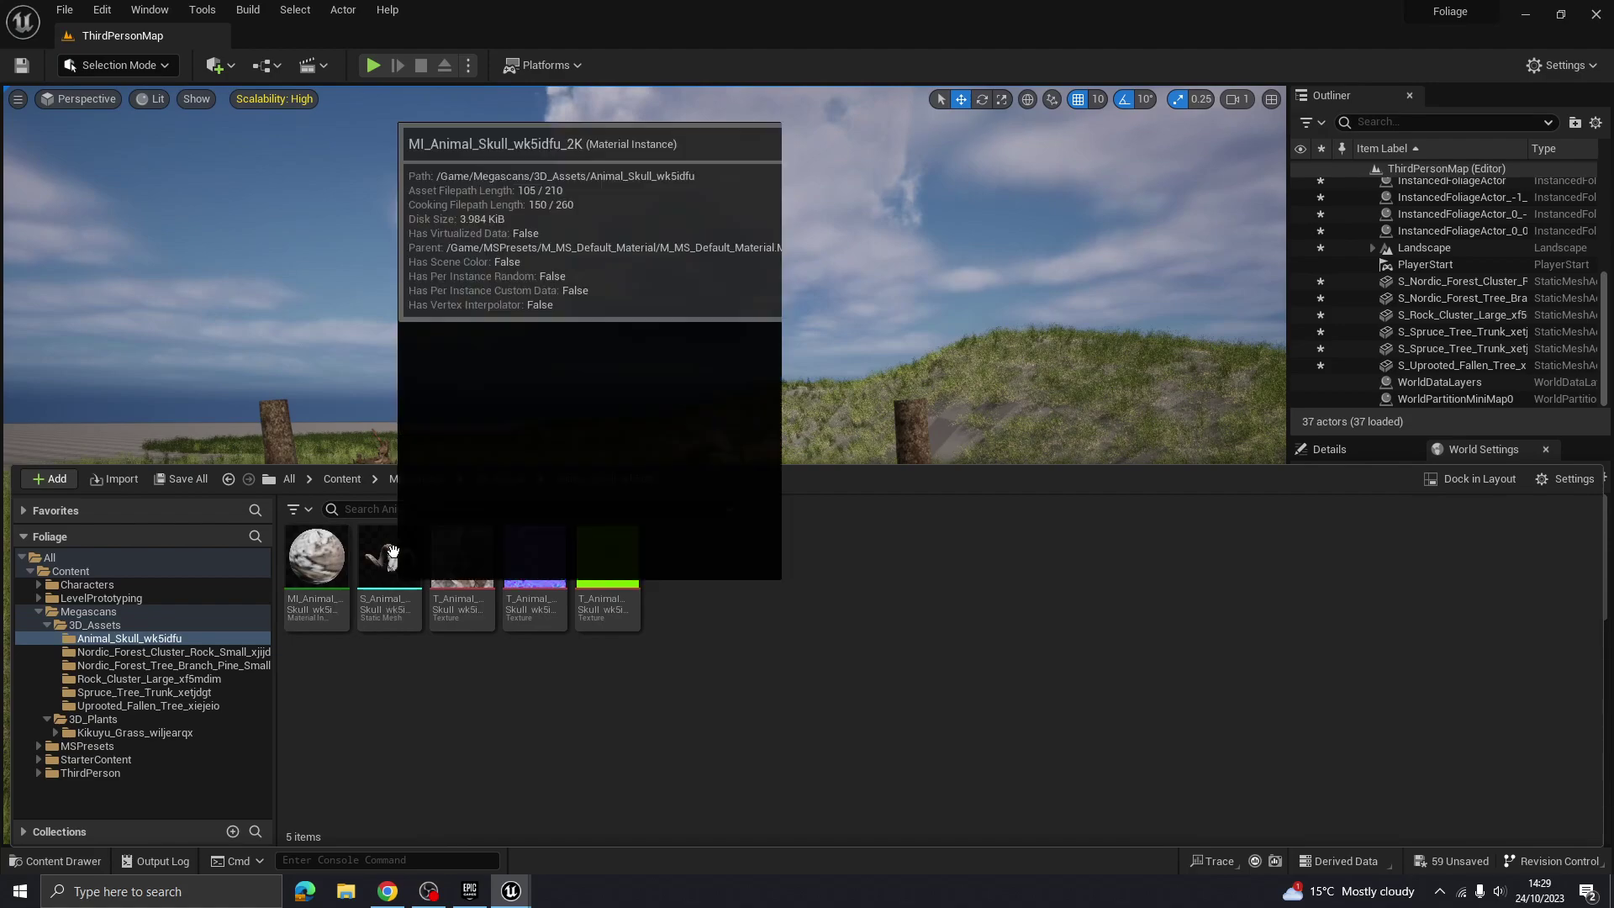
pyautogui.moveTo(386, 620); pyautogui.dragTo(459, 437)
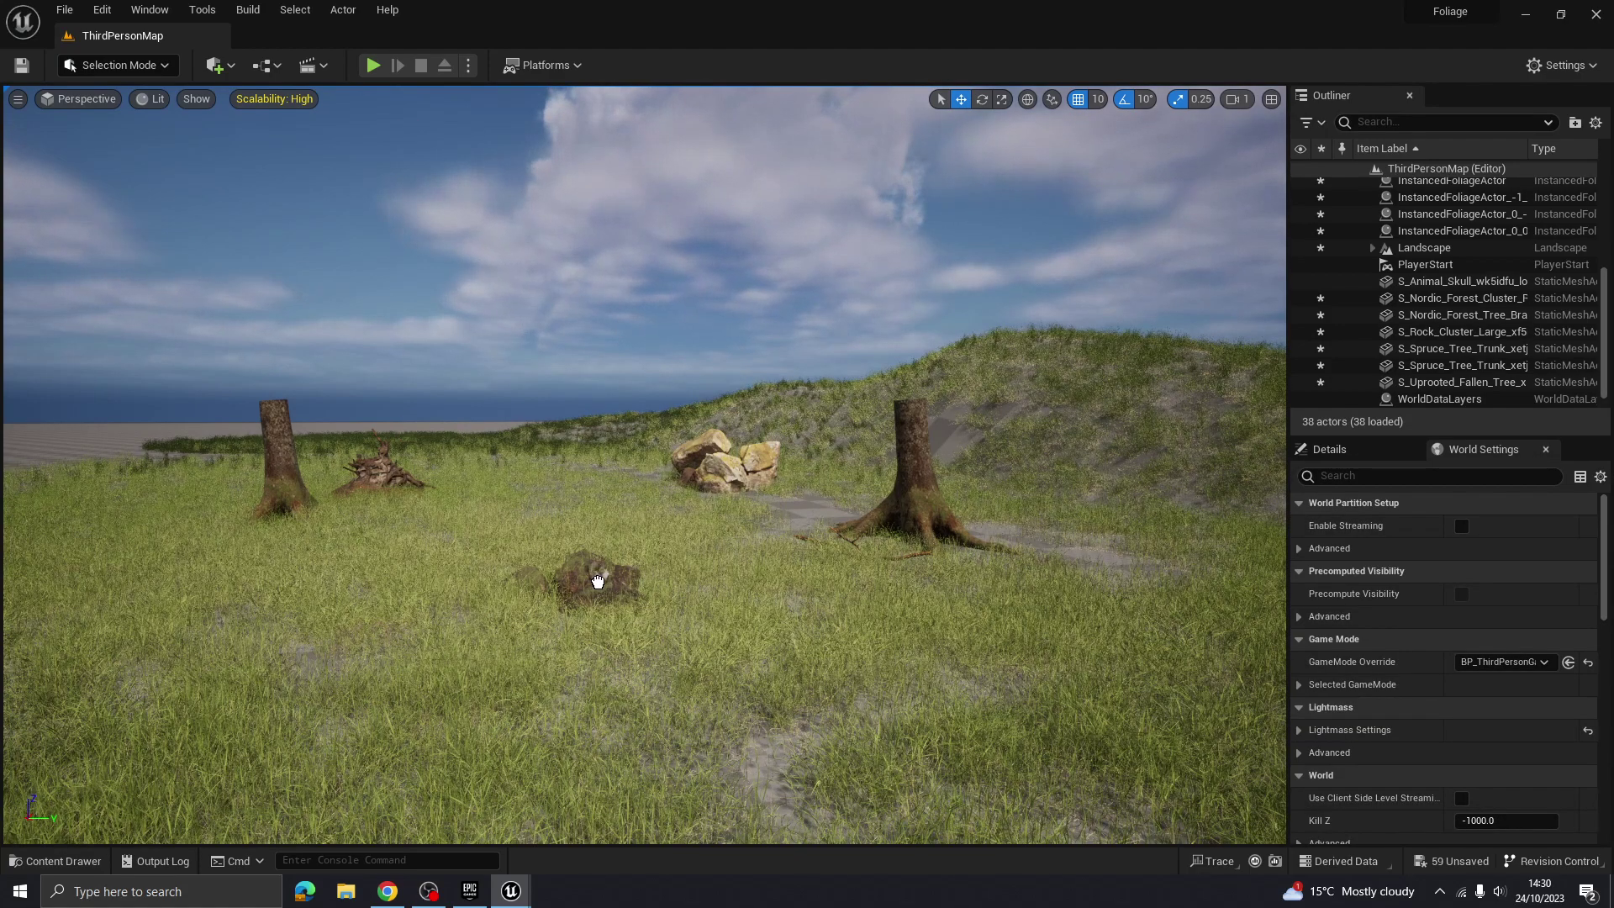
# Rotate the animal skull horizontally on the small mossy rock cluster so its face points toward the viewer
pyautogui.click(611, 580)
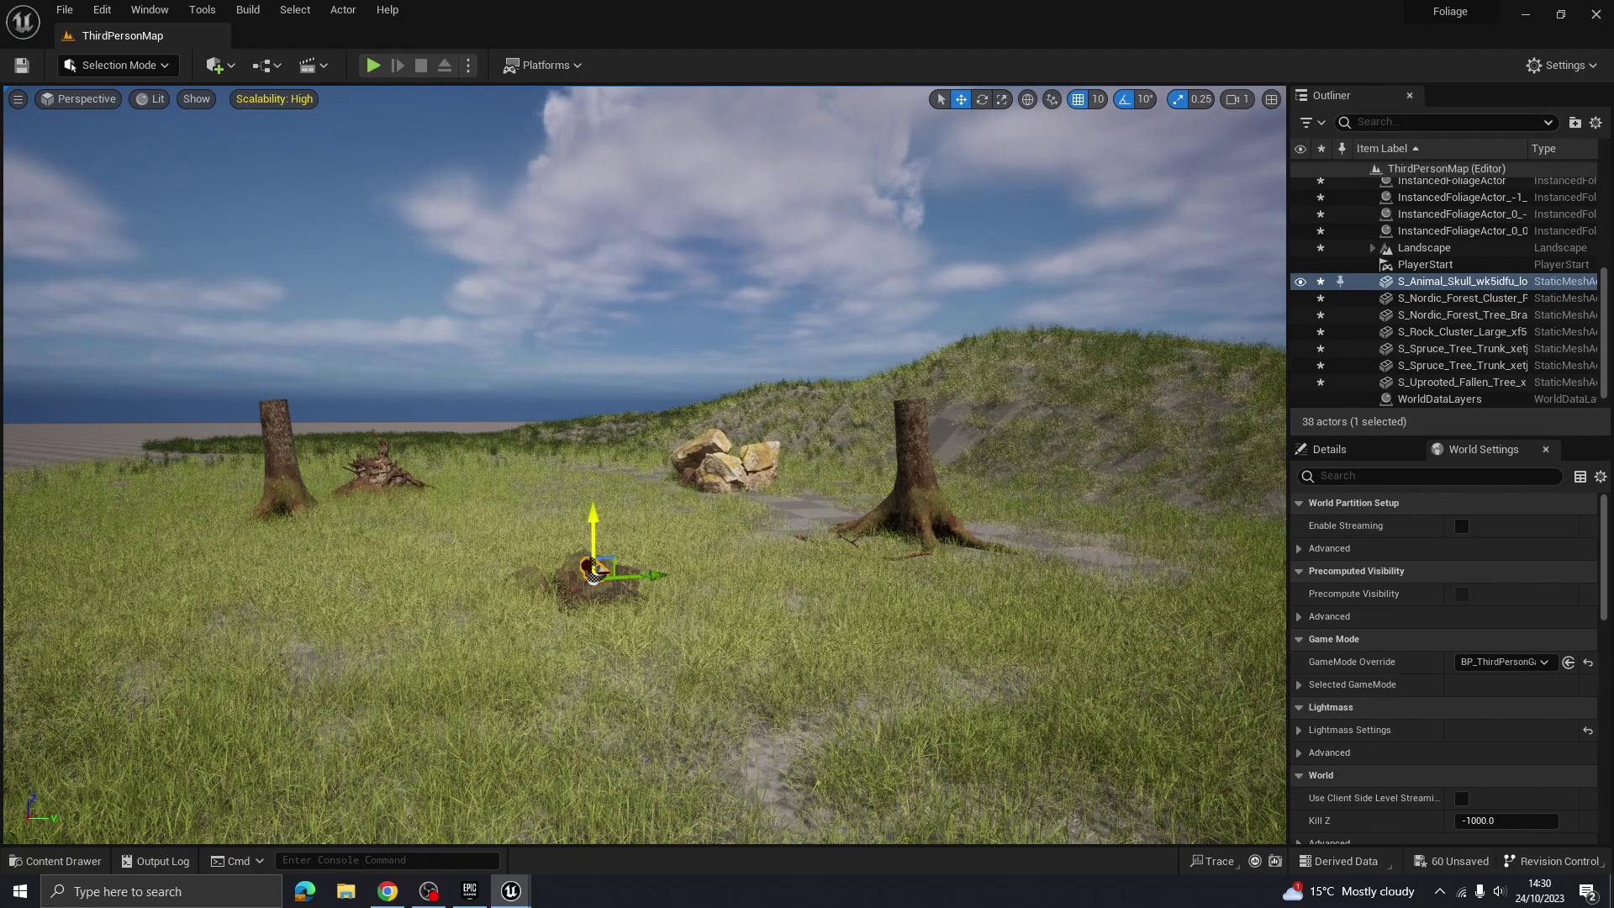
pyautogui.press('w')
pyautogui.moveTo(593, 544)
pyautogui.mouseDown(button='right')
pyautogui.moveTo(484, 618)
pyautogui.moveTo(536, 534)
pyautogui.moveTo(517, 564)
pyautogui.moveTo(580, 563)
pyautogui.mouseUp(button='right')
pyautogui.press('w')
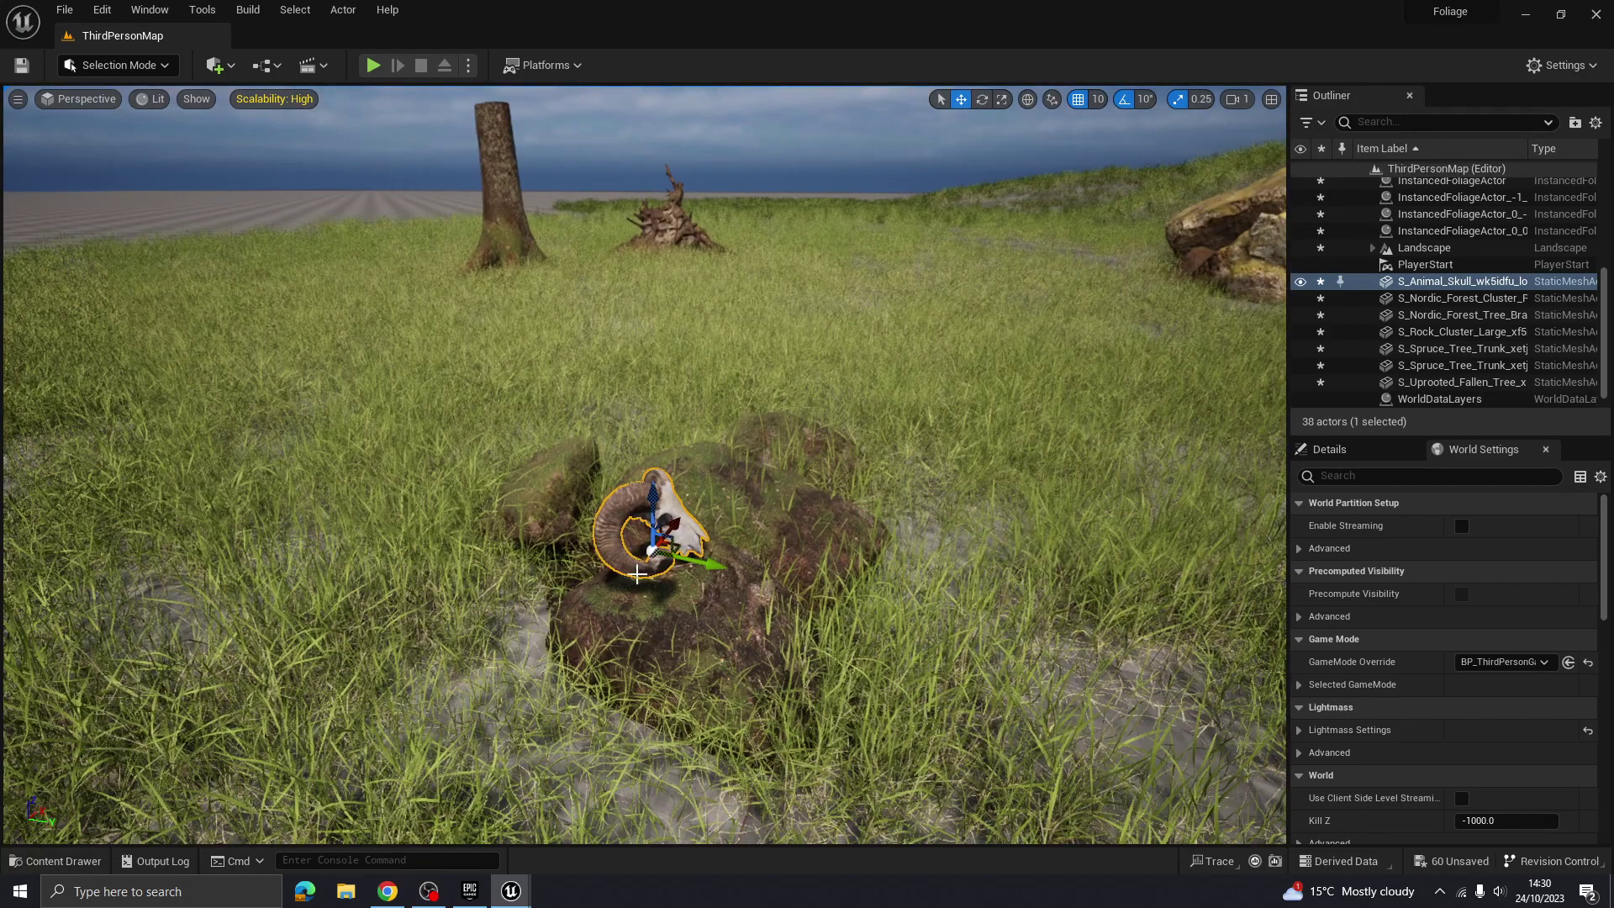
pyautogui.press('e')
pyautogui.press('r')
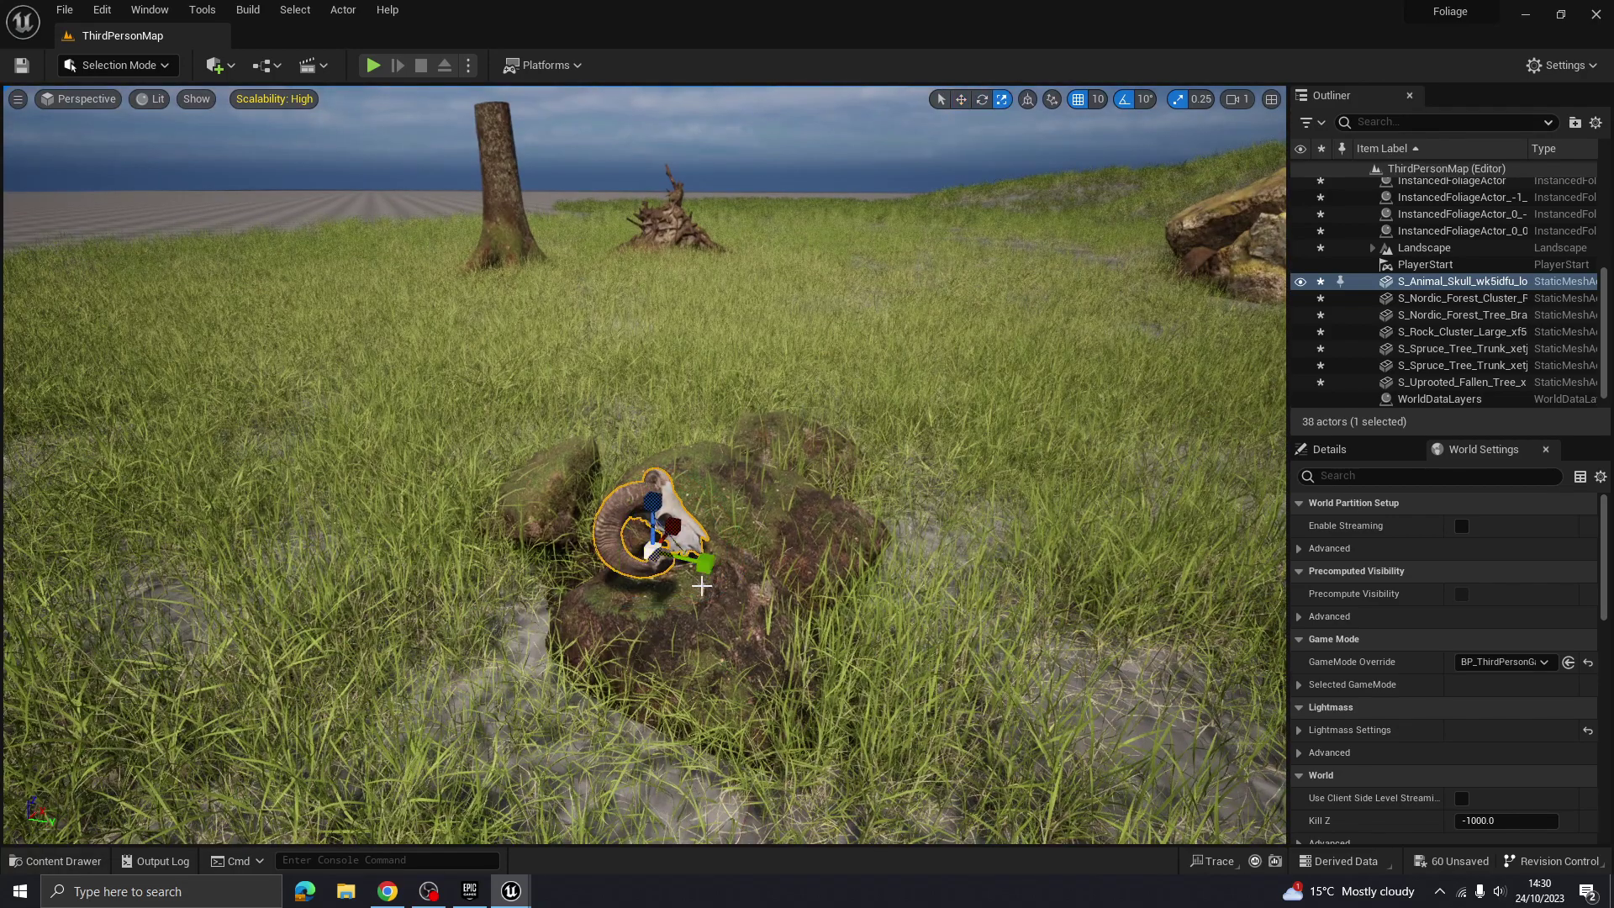
pyautogui.press('e')
pyautogui.moveTo(631, 616); pyautogui.dragTo(760, 617)
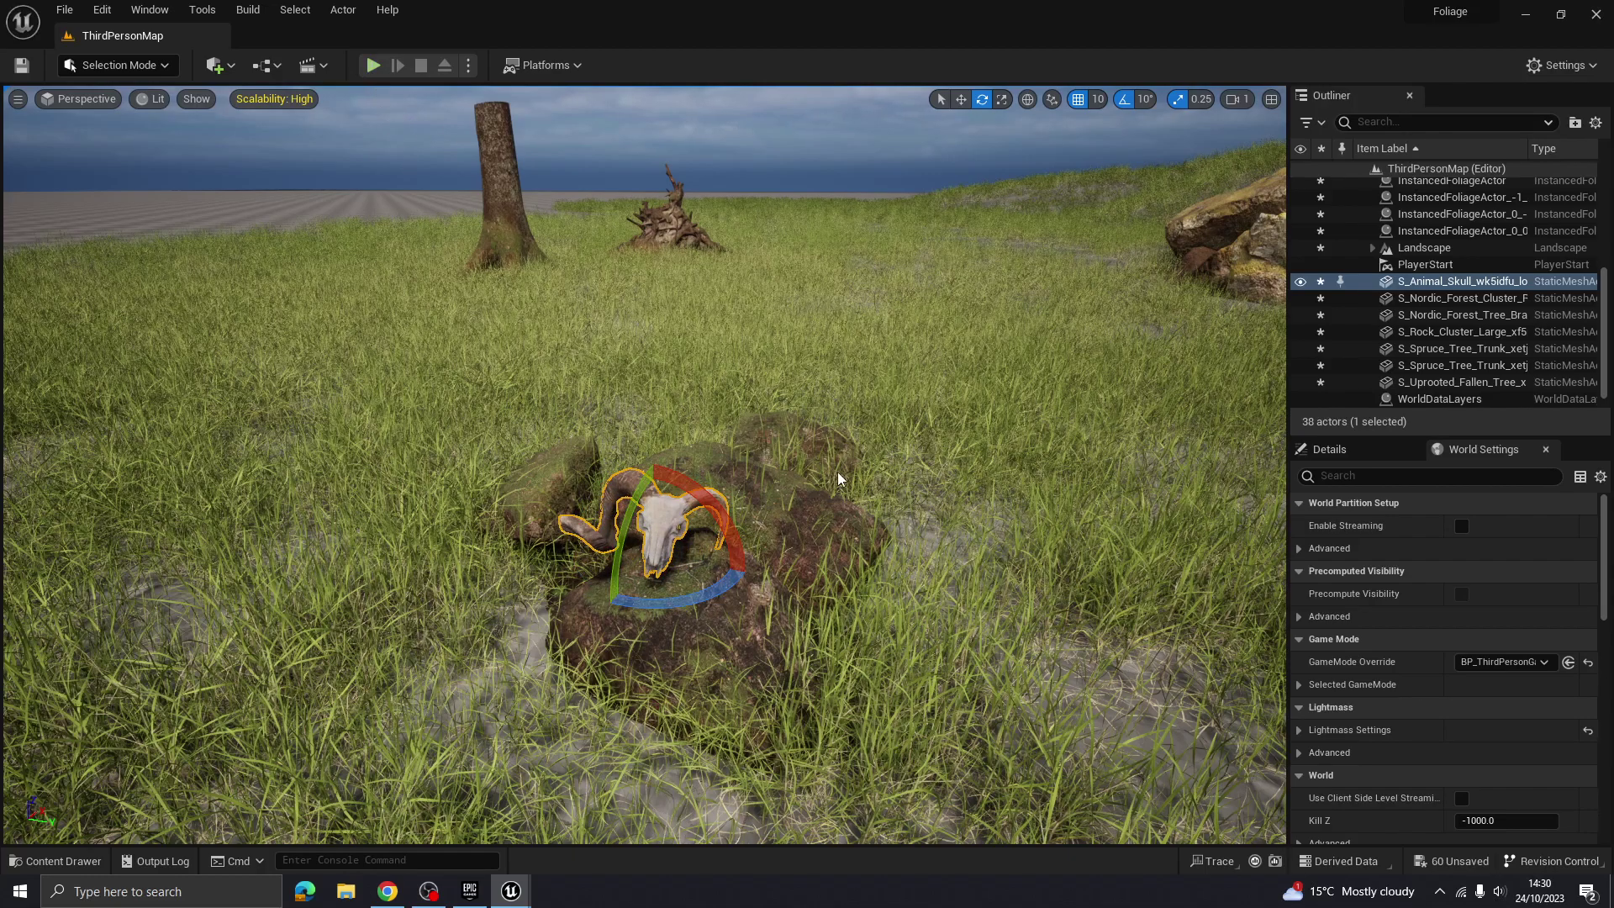
# Playtest the level to check the skull on the rocks among the grass, then stop the session
pyautogui.hotkey('alt', 'p')
pyautogui.press('w')
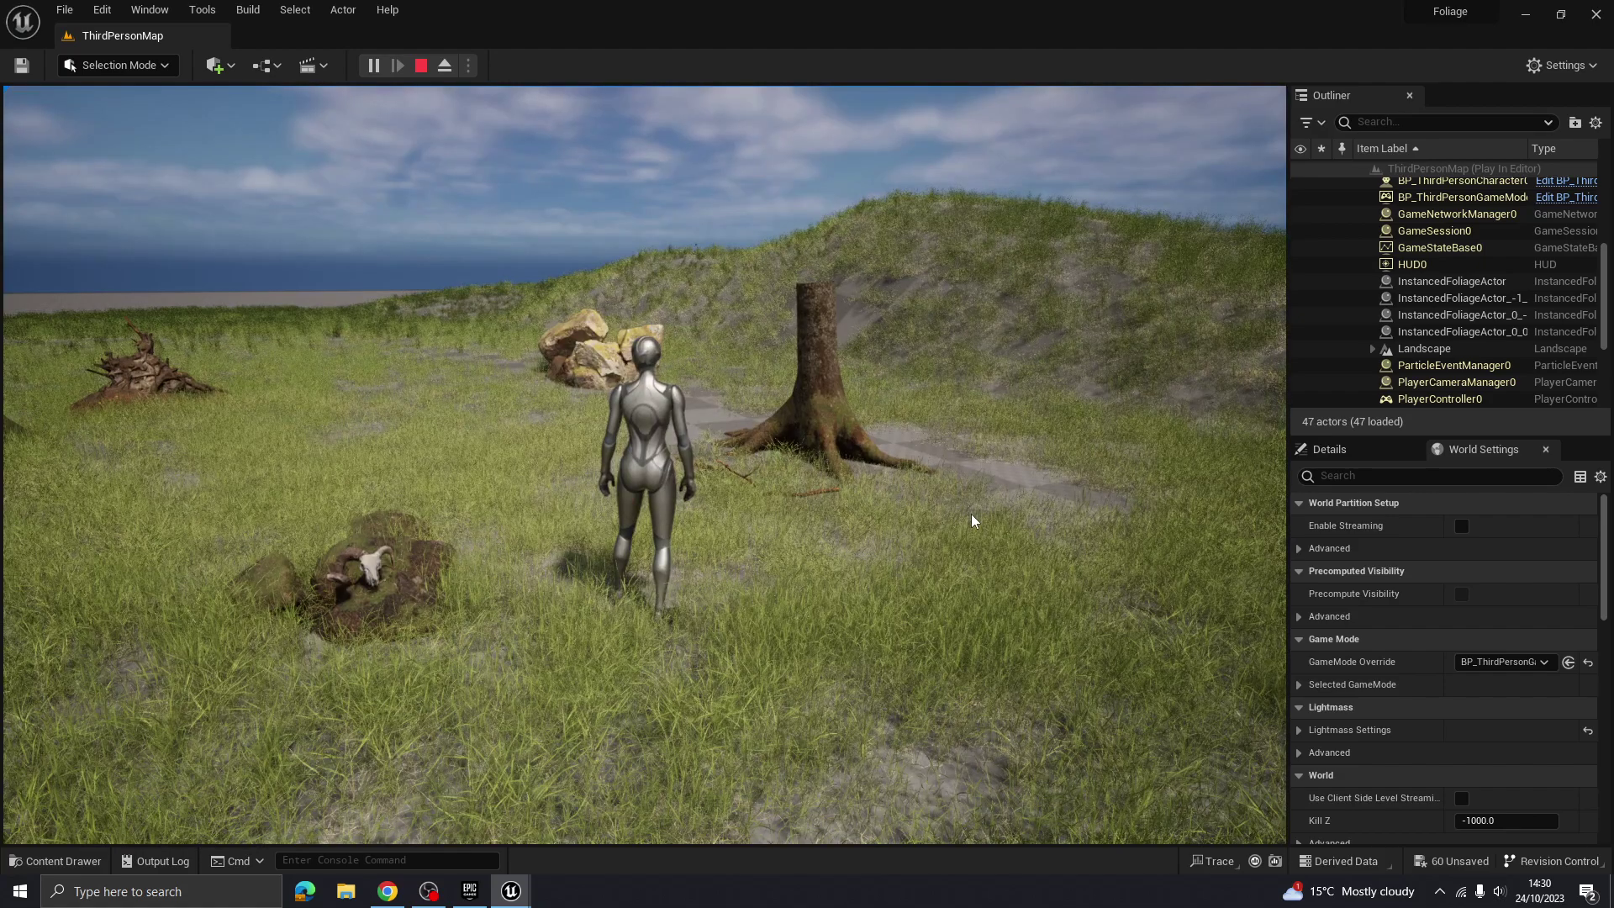
pyautogui.press('Escape')
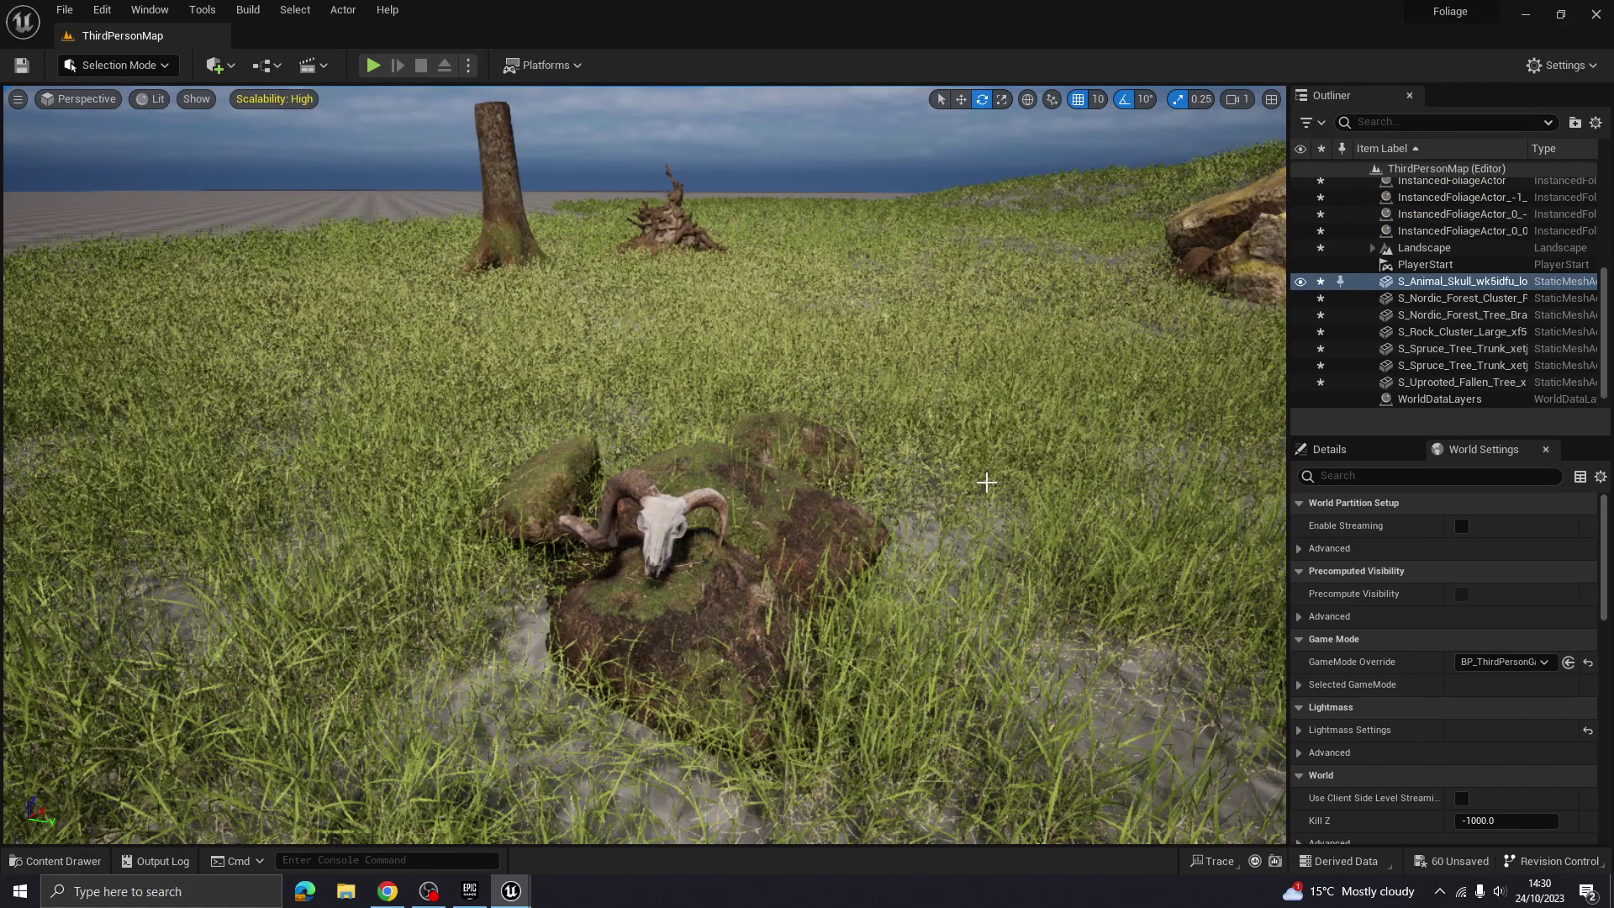
# Assign the M_Ground_Grass starter material as the Landscape Material of the LandscapeStreamingProxy_2_2_0 section under the rocks and trunks
pyautogui.moveTo(987, 482); pyautogui.dragTo(689, 471, button='right')
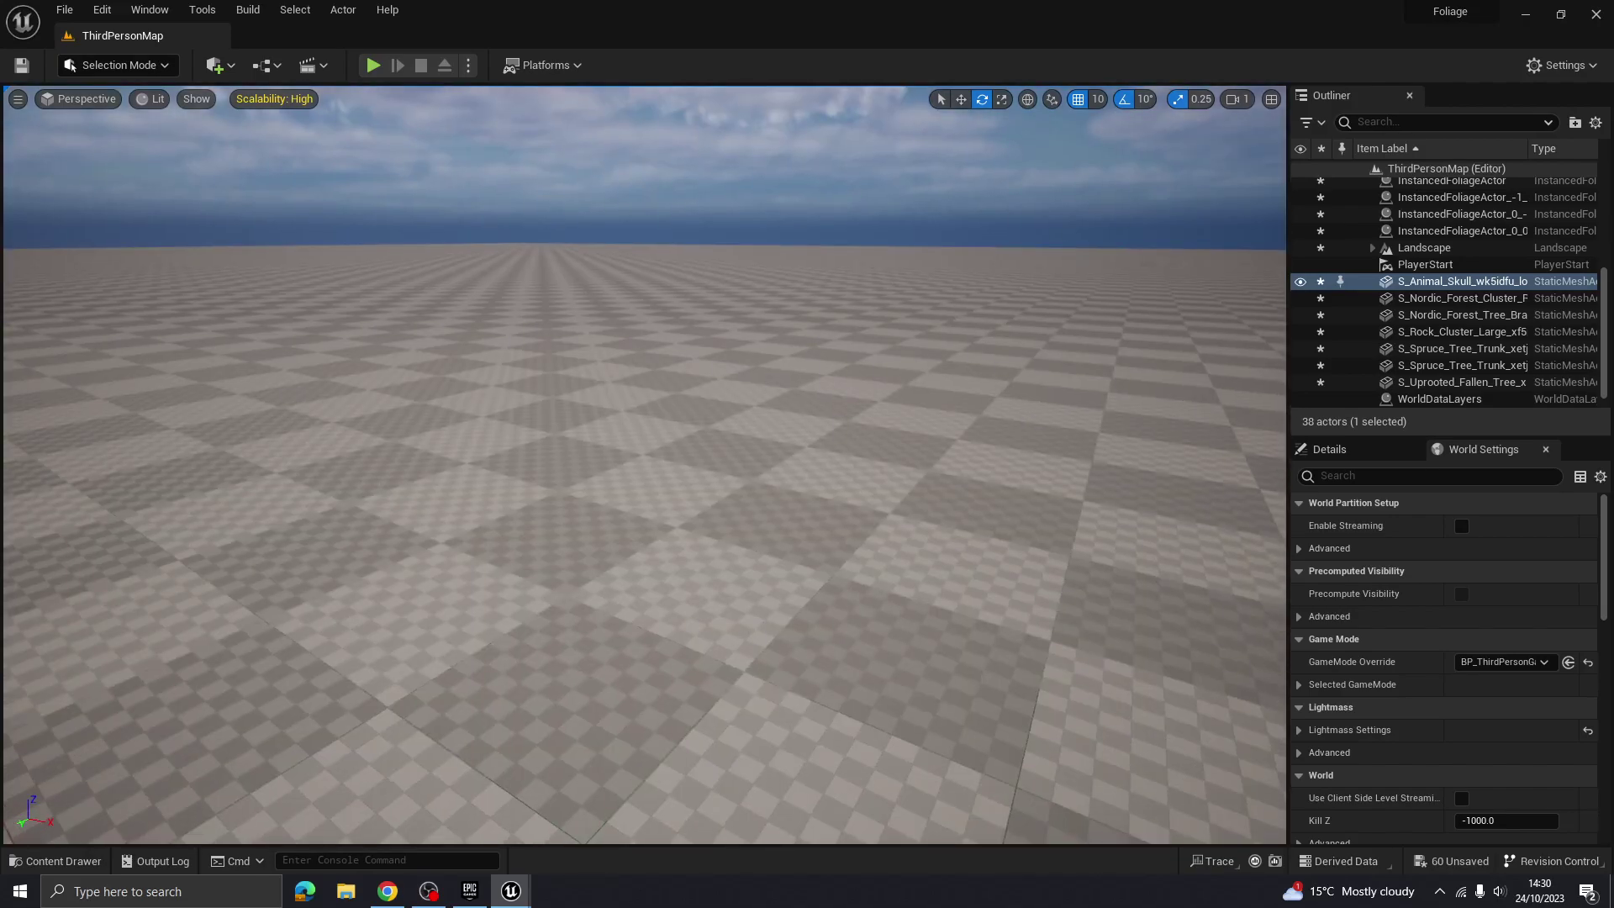
pyautogui.moveTo(689, 471); pyautogui.dragTo(1034, 479, button='right')
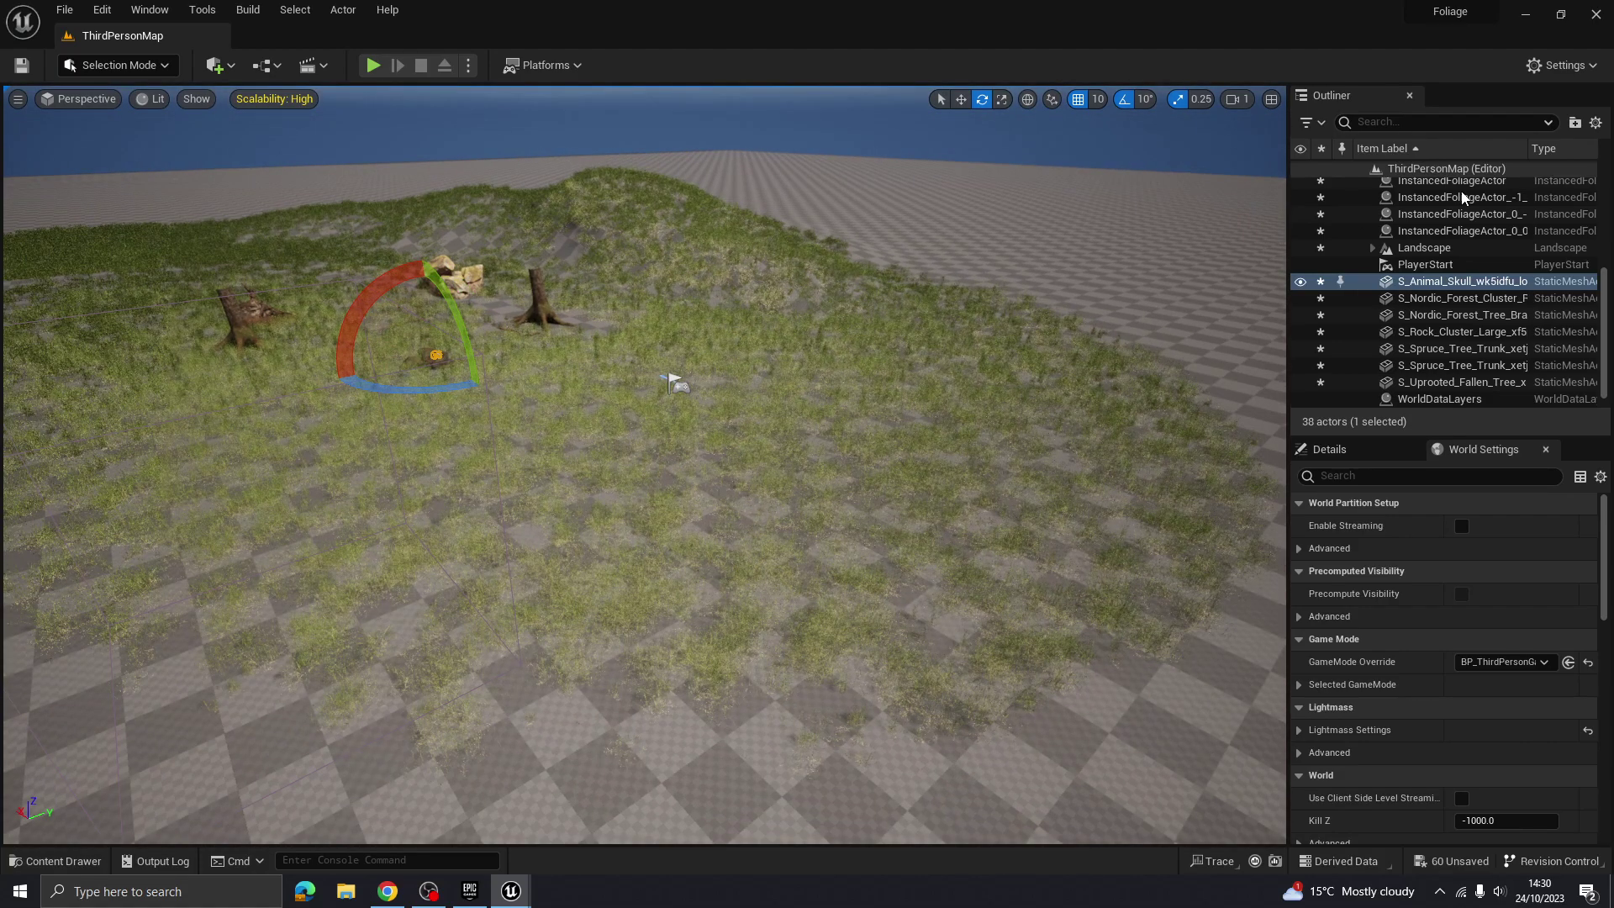
pyautogui.scroll(5, 1431, 362)
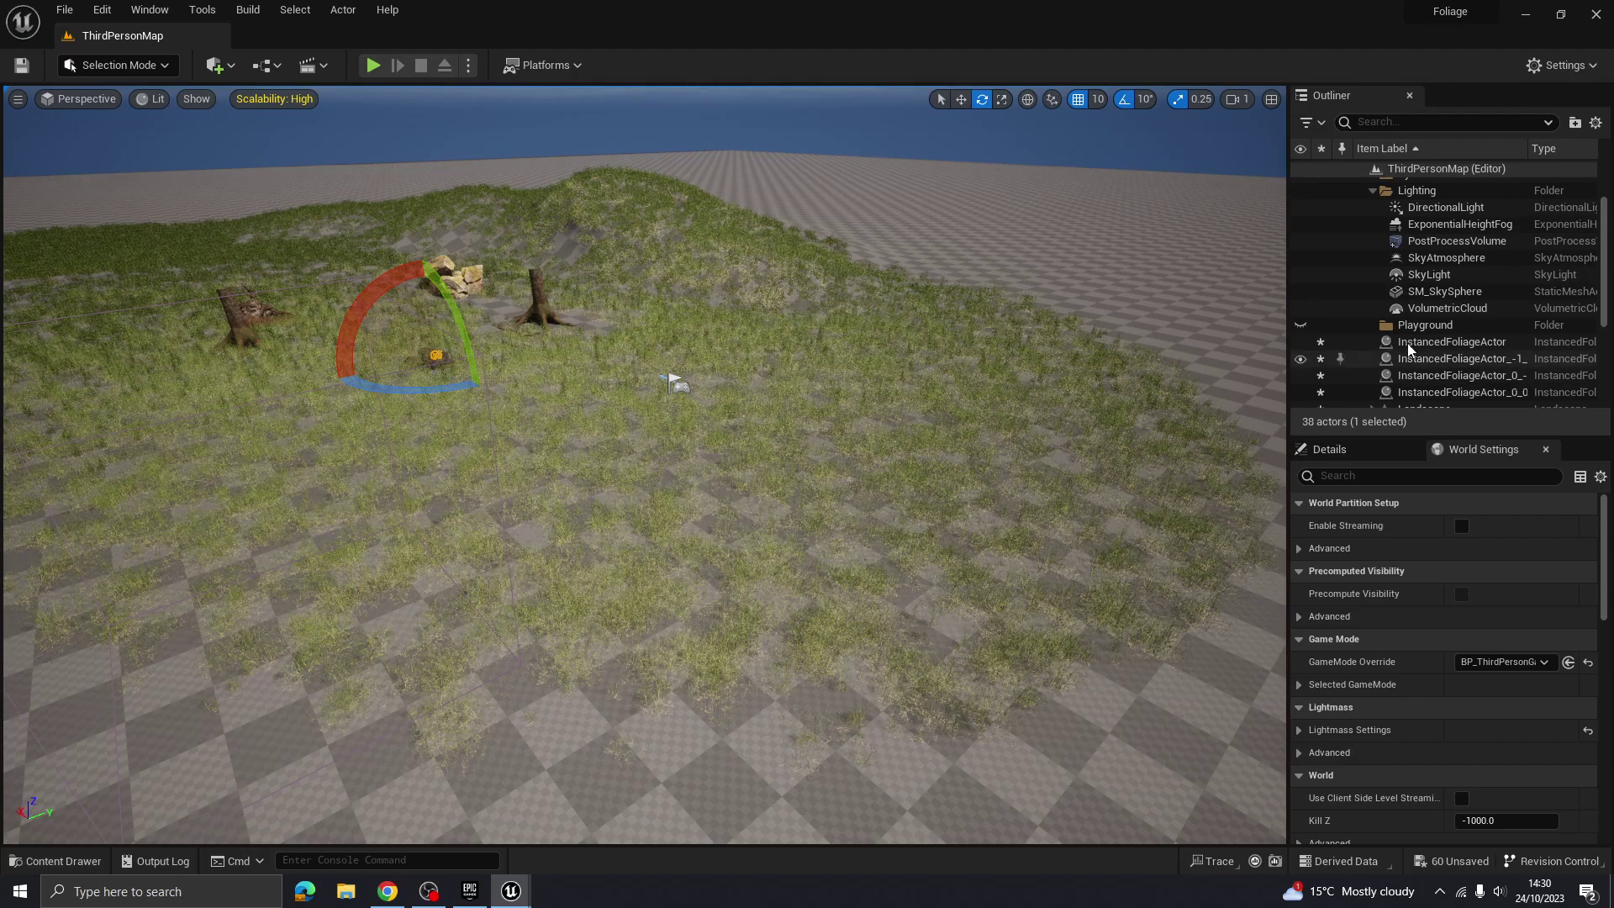
pyautogui.scroll(2, 1429, 255)
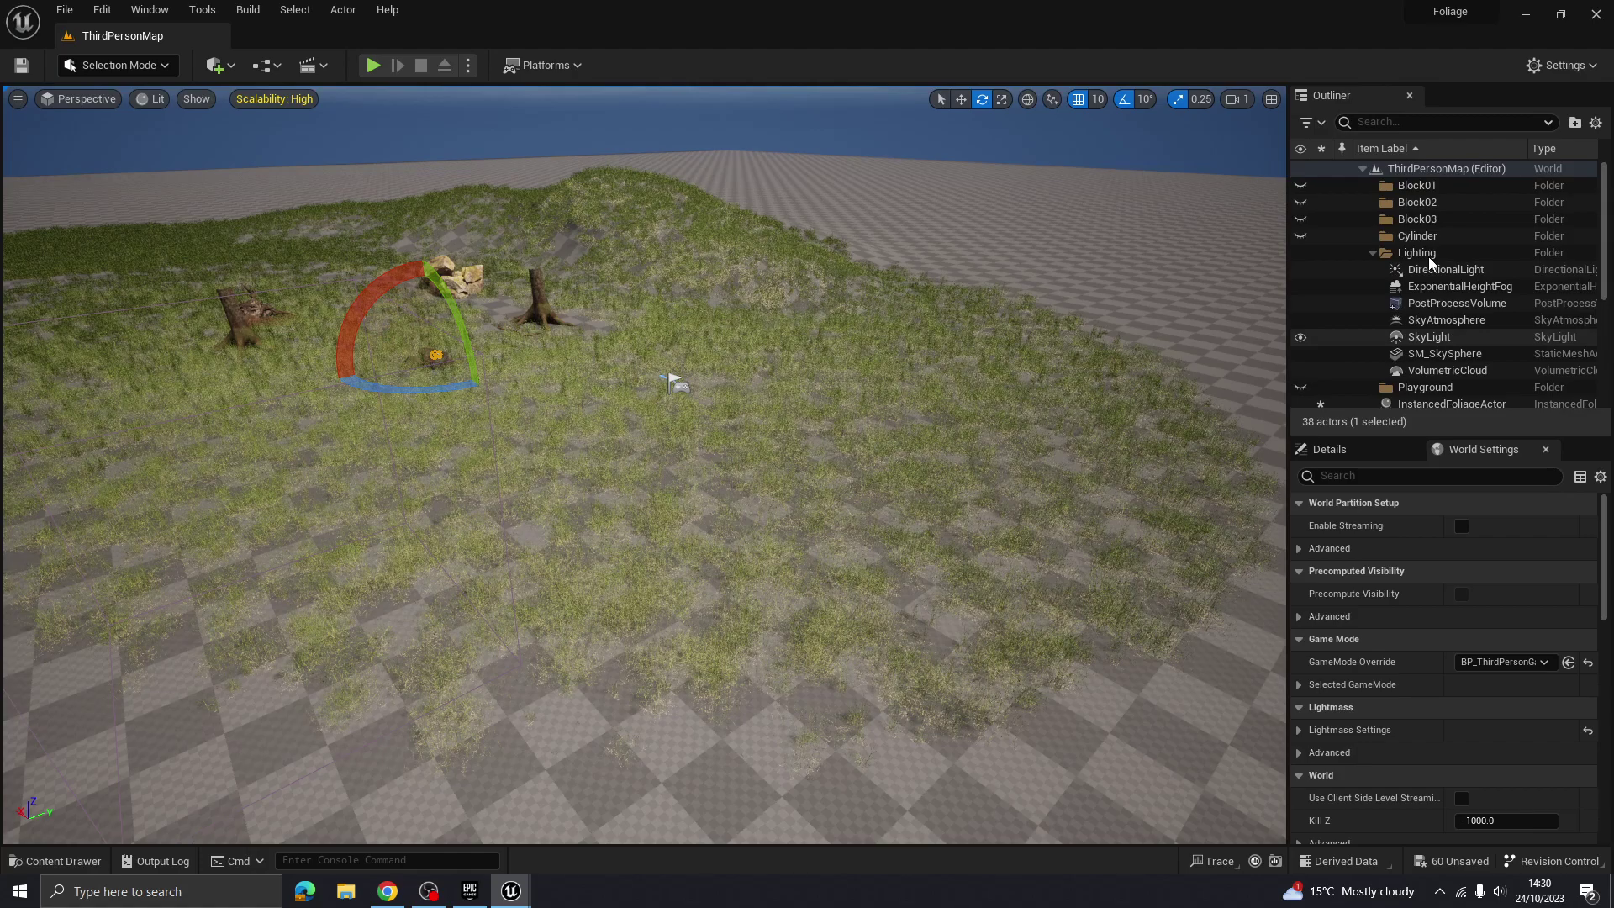
pyautogui.click(1059, 237)
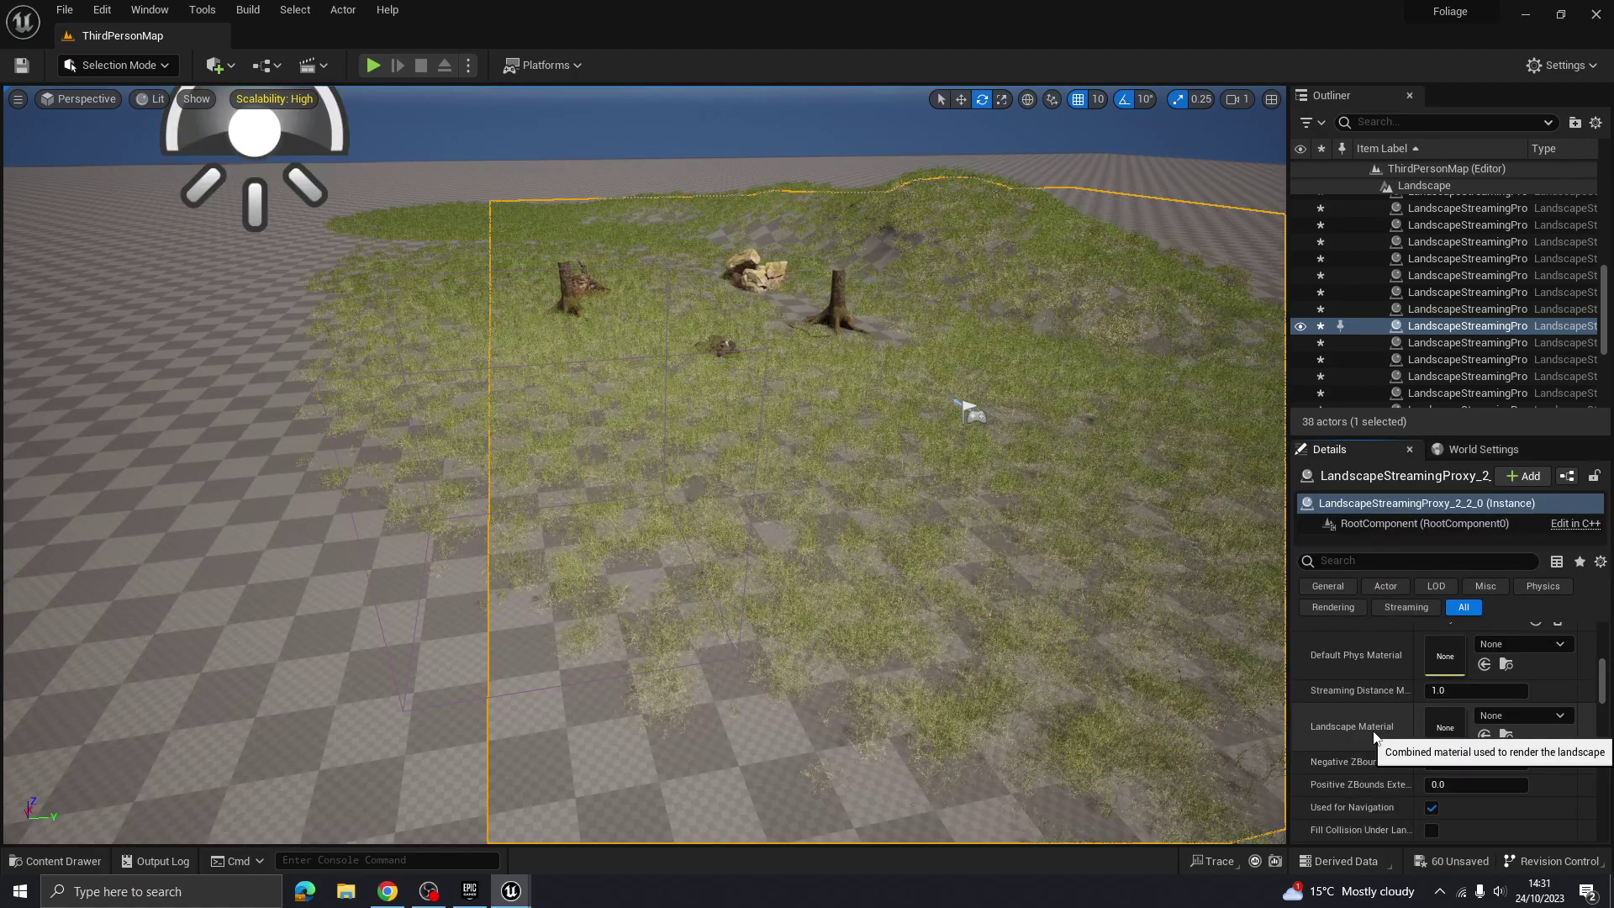
pyautogui.click(1509, 718)
pyautogui.write('gr')
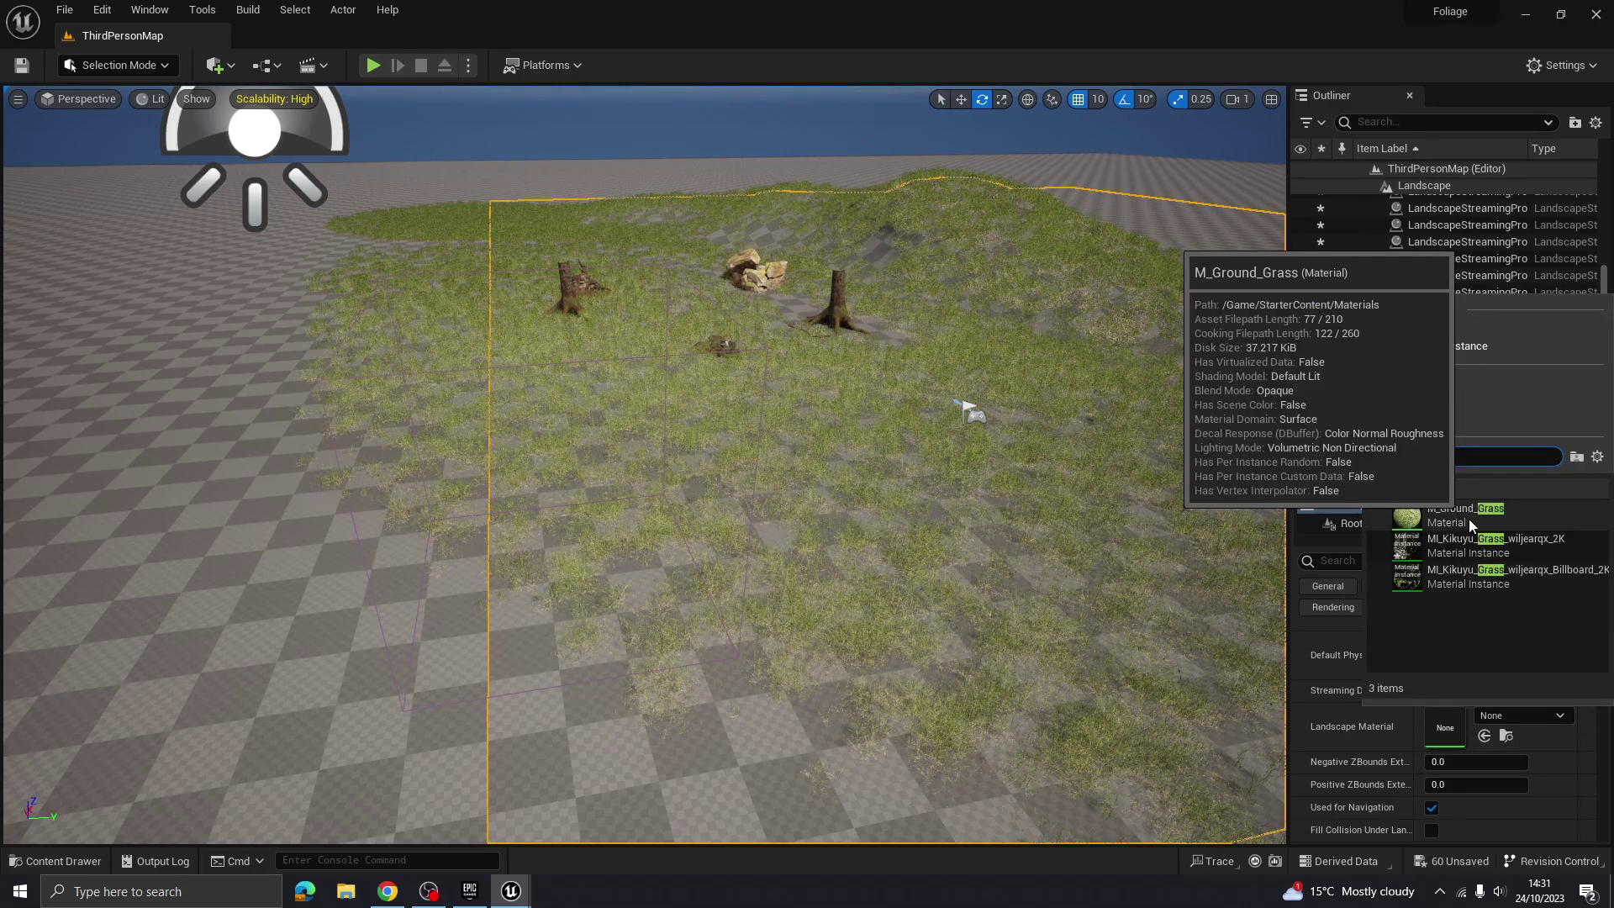
pyautogui.click(1367, 502)
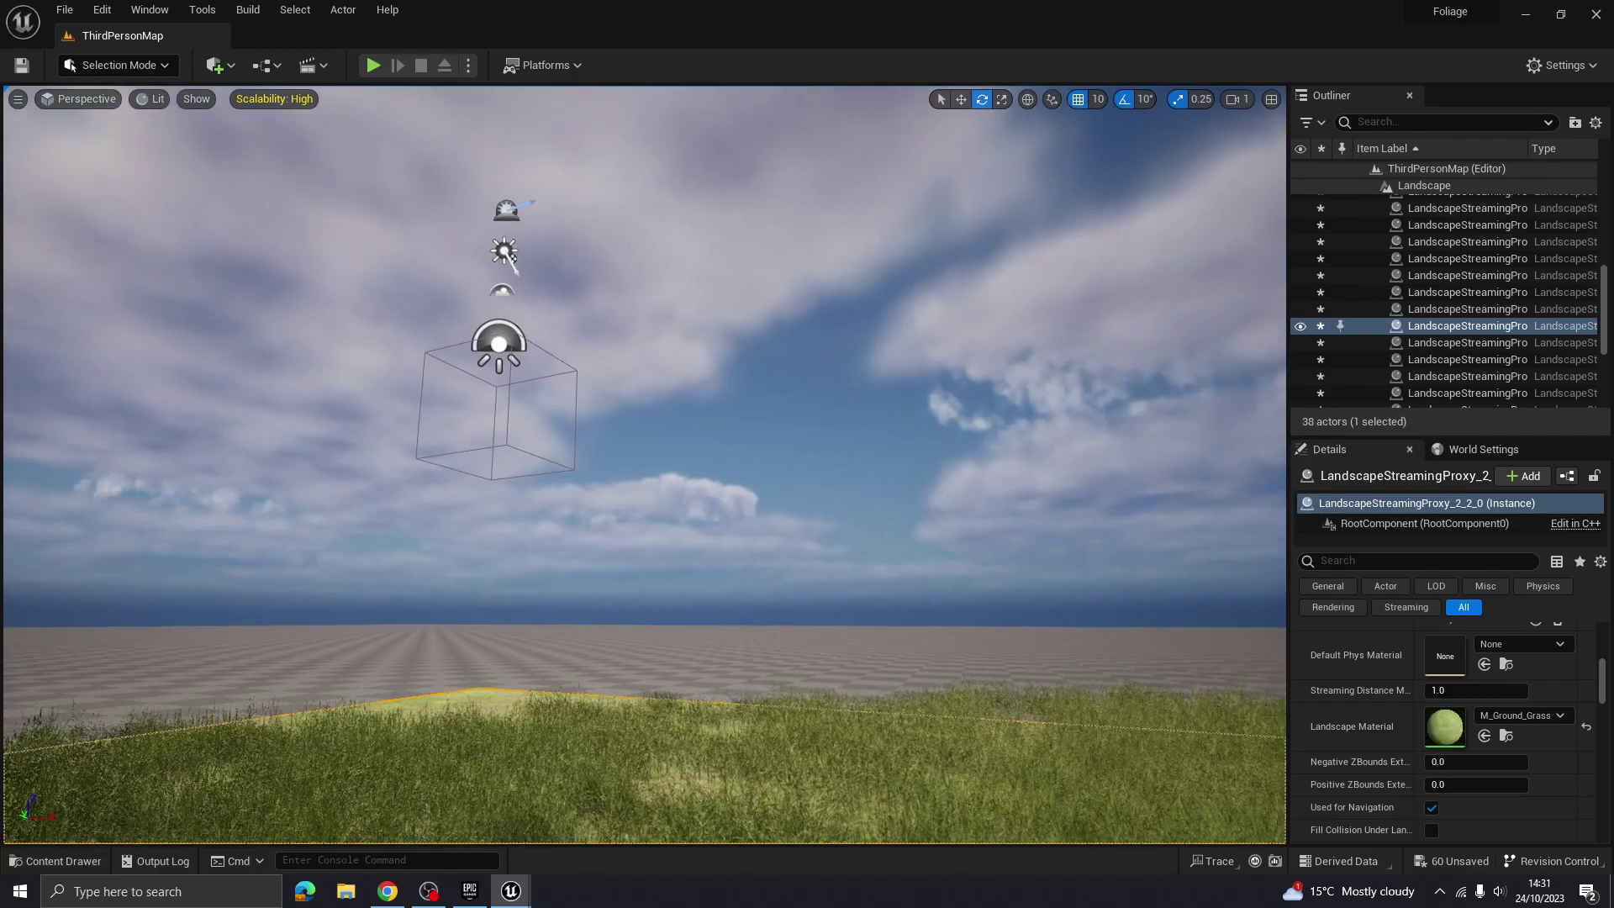
# Rotate the DirectionalLight with rotation snapping off to adjust the sun's direction
pyautogui.moveTo(644, 465); pyautogui.dragTo(632, 459, button='right')
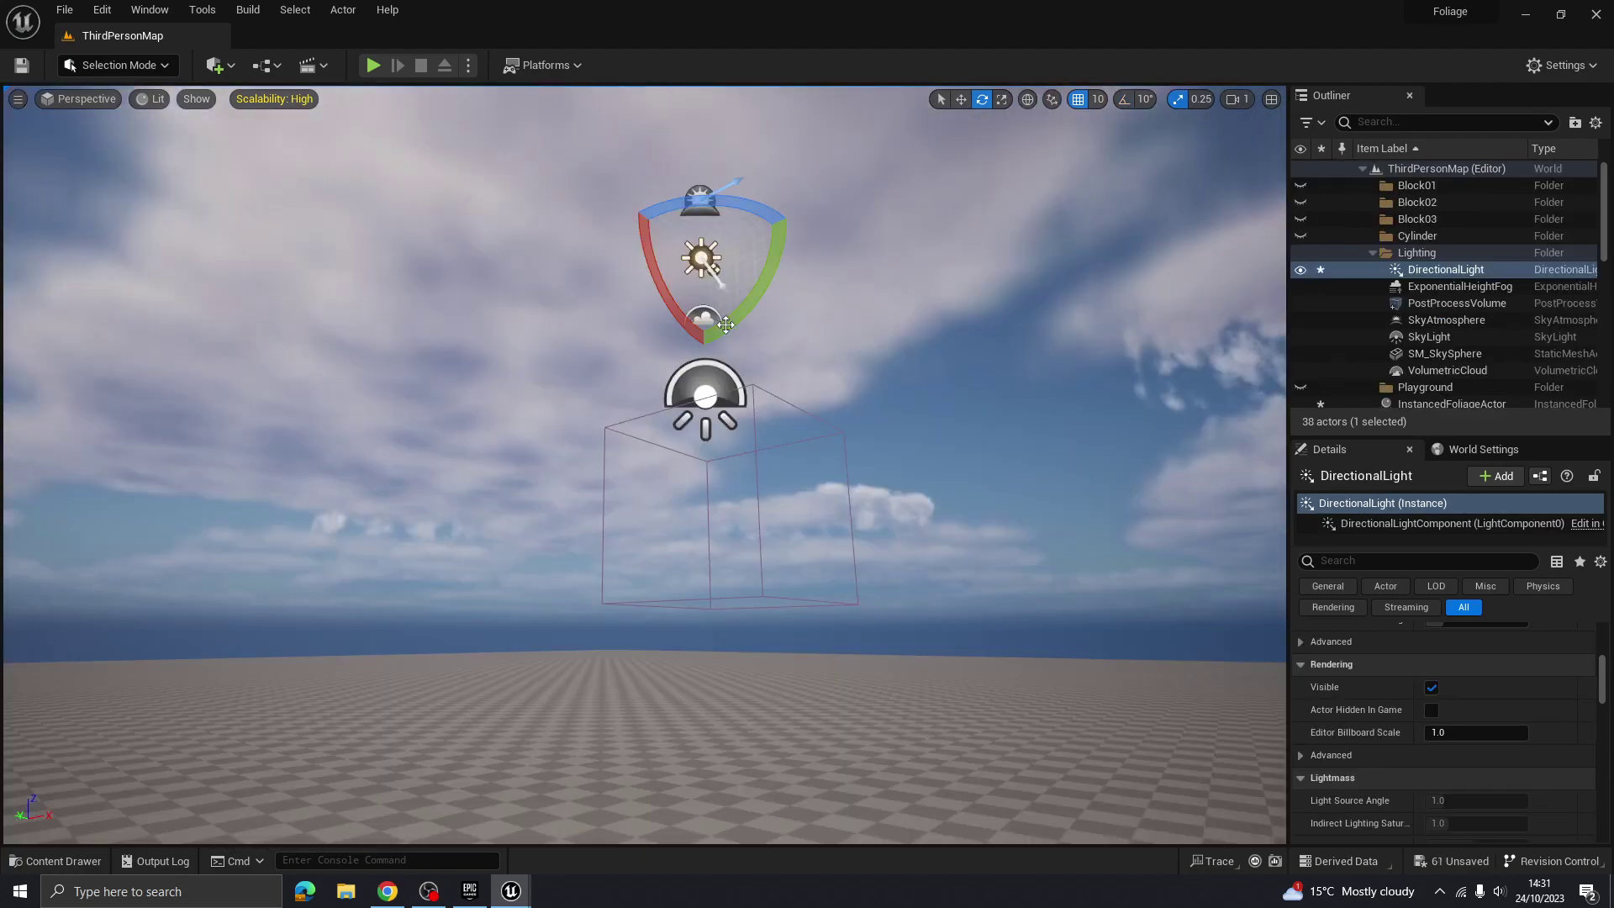
pyautogui.moveTo(729, 324); pyautogui.dragTo(737, 319)
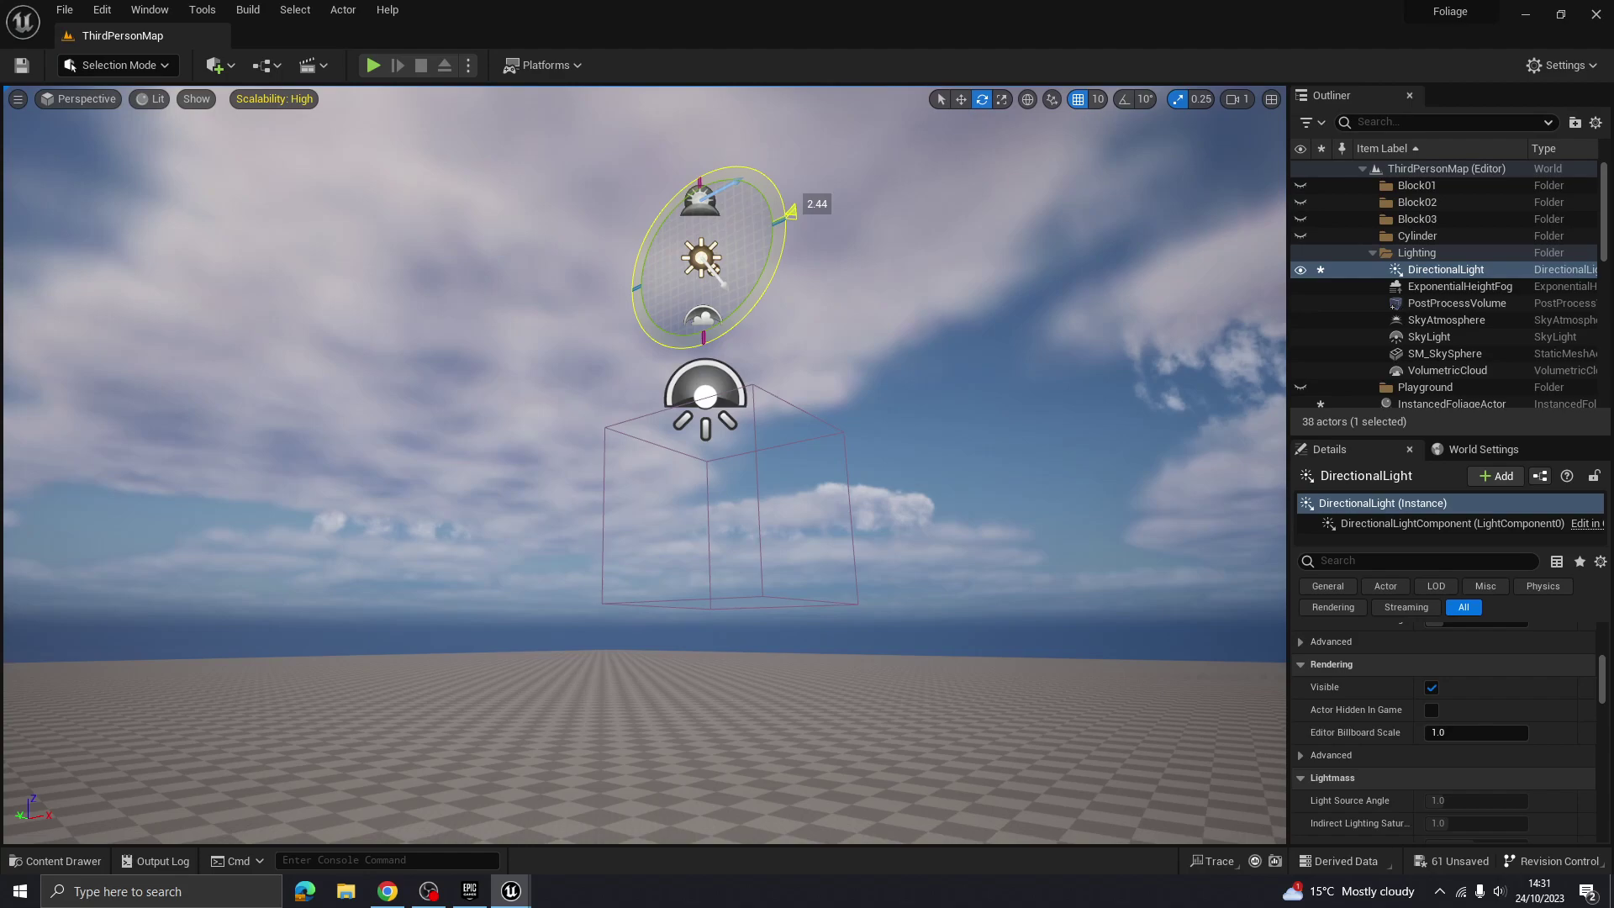